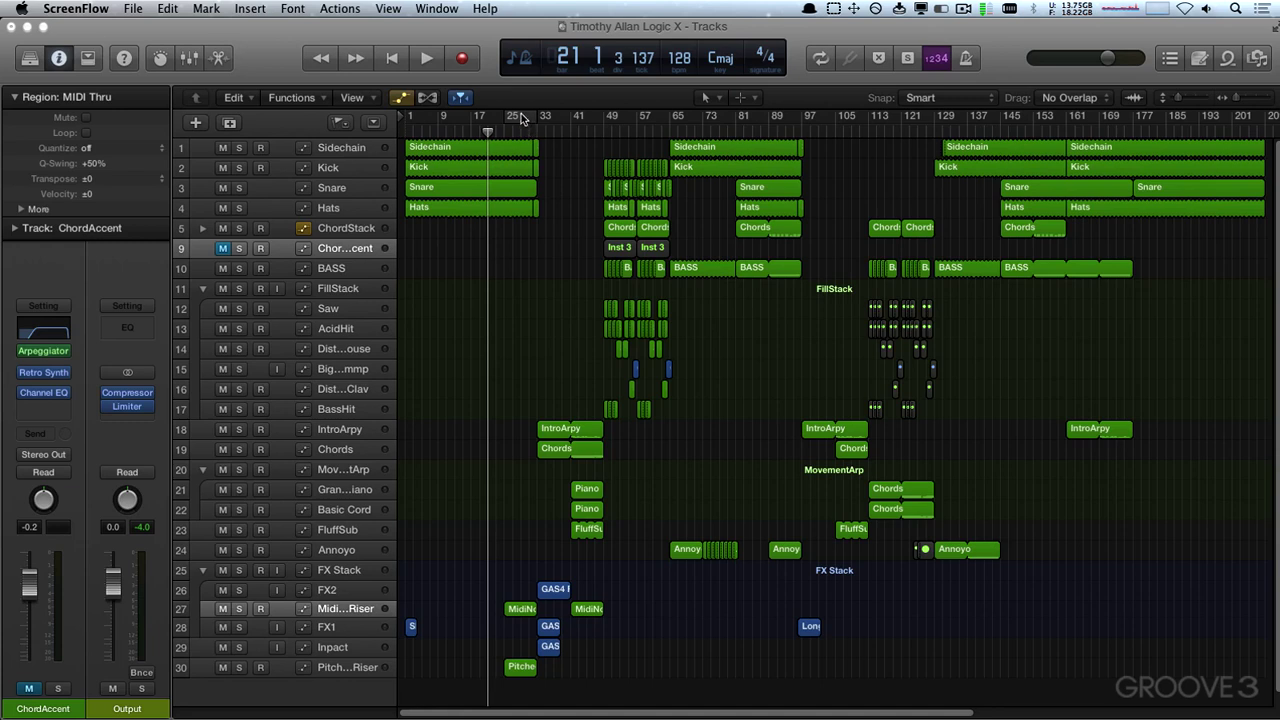
- Set the cycle range from bar 25 to about bar 52 and start playback
drag(520, 118, 618, 119)
key(space)
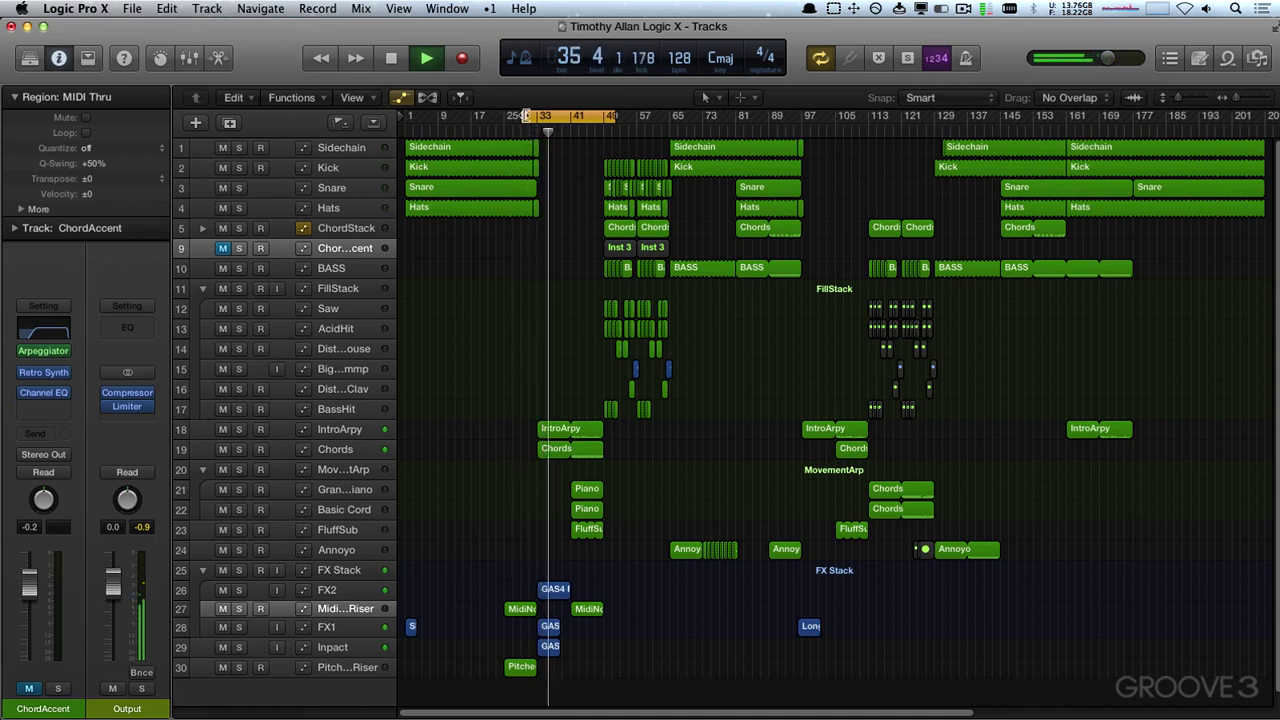
drag(524, 116, 505, 116)
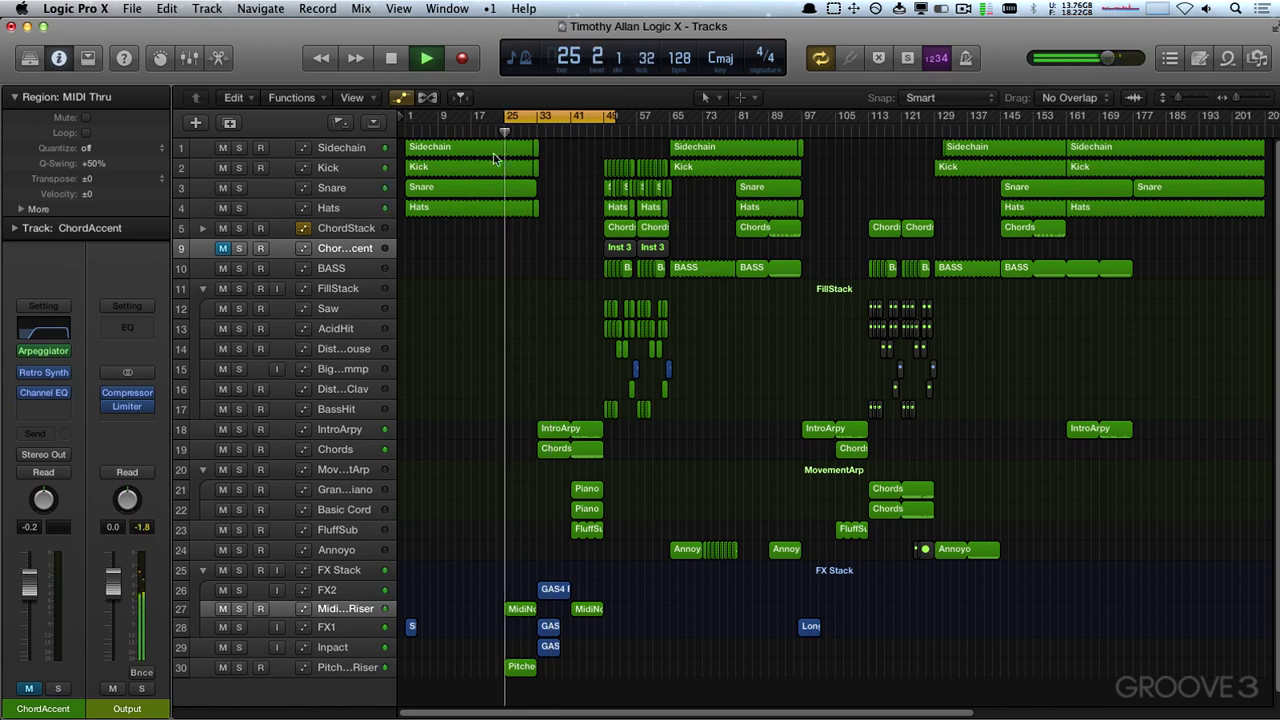
- Select the PitchedRiser track and look over its Compressor settings
click(328, 667)
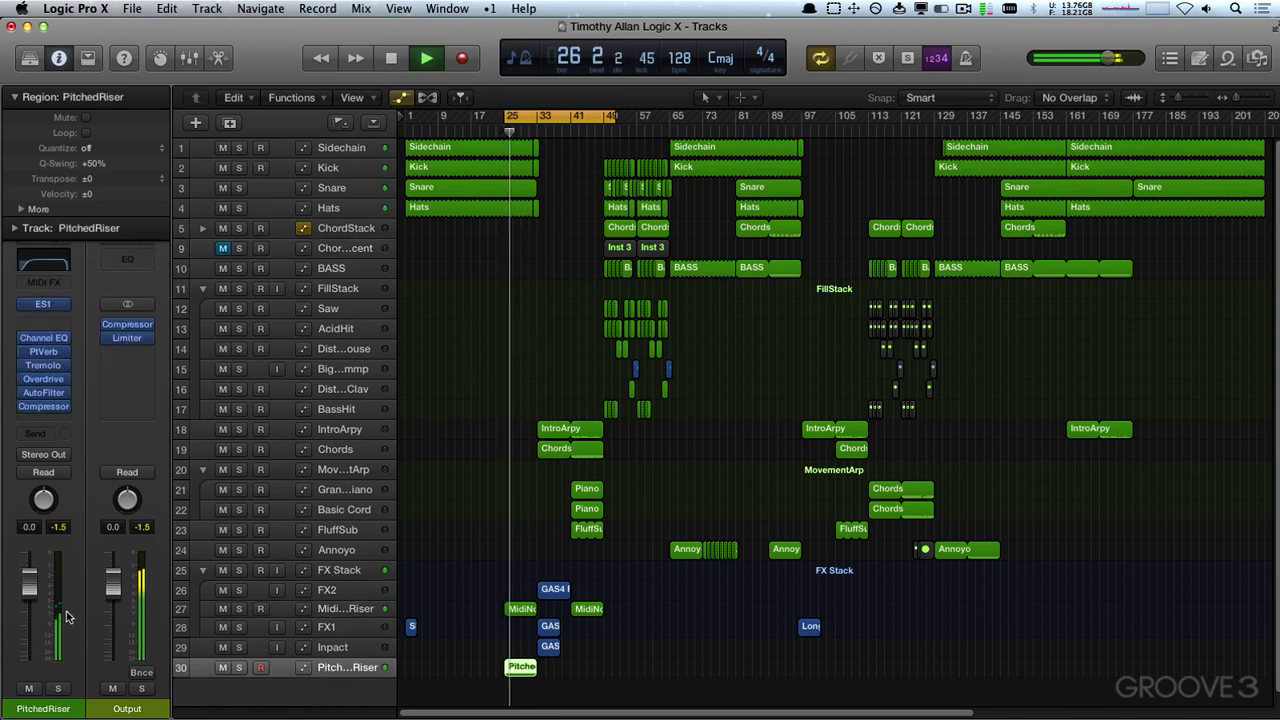
click(43, 406)
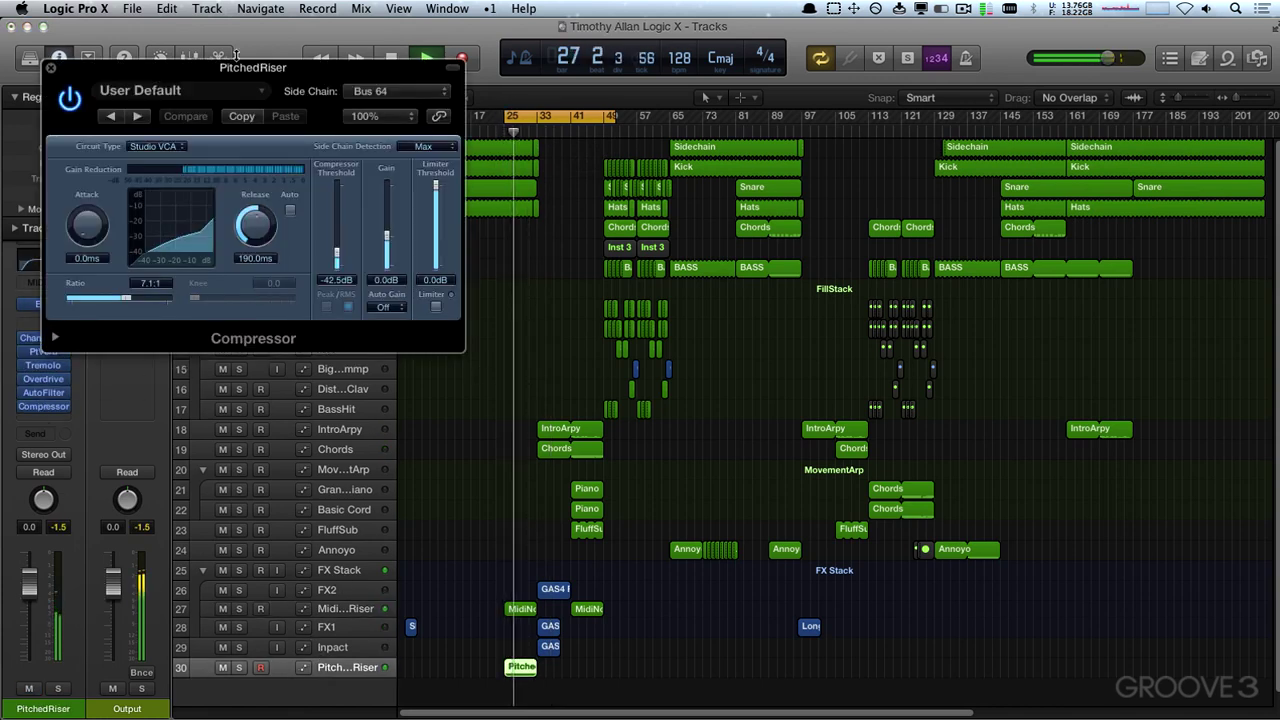
click(51, 68)
- Open the PitchedRiser track's AutoFilter plug-in and stop playback
click(40, 403)
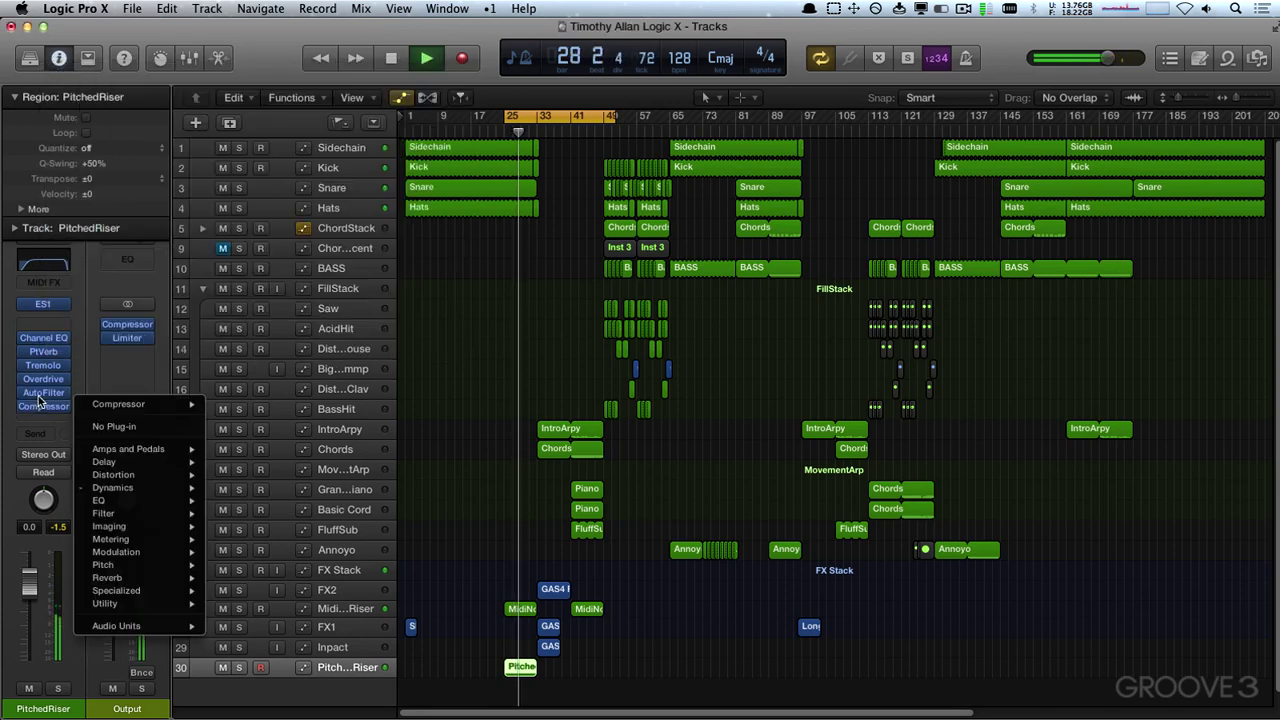
click(41, 394)
click(42, 394)
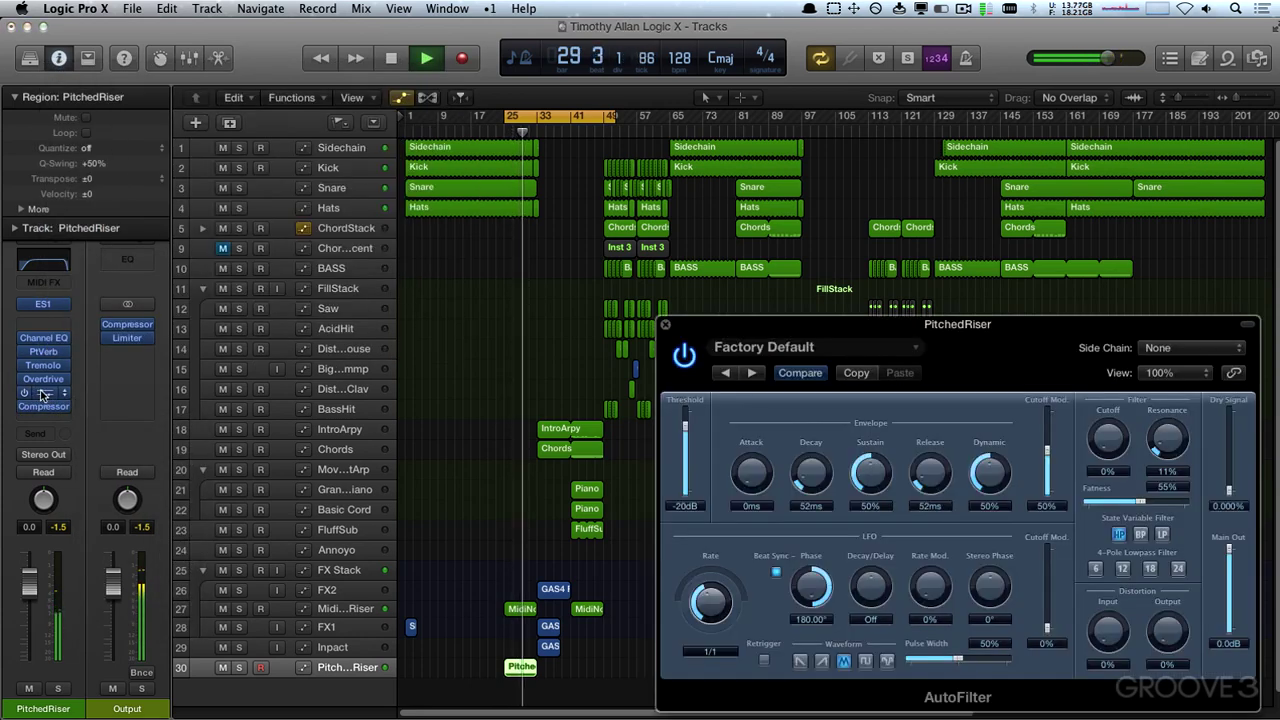
drag(760, 350, 727, 267)
key(space)
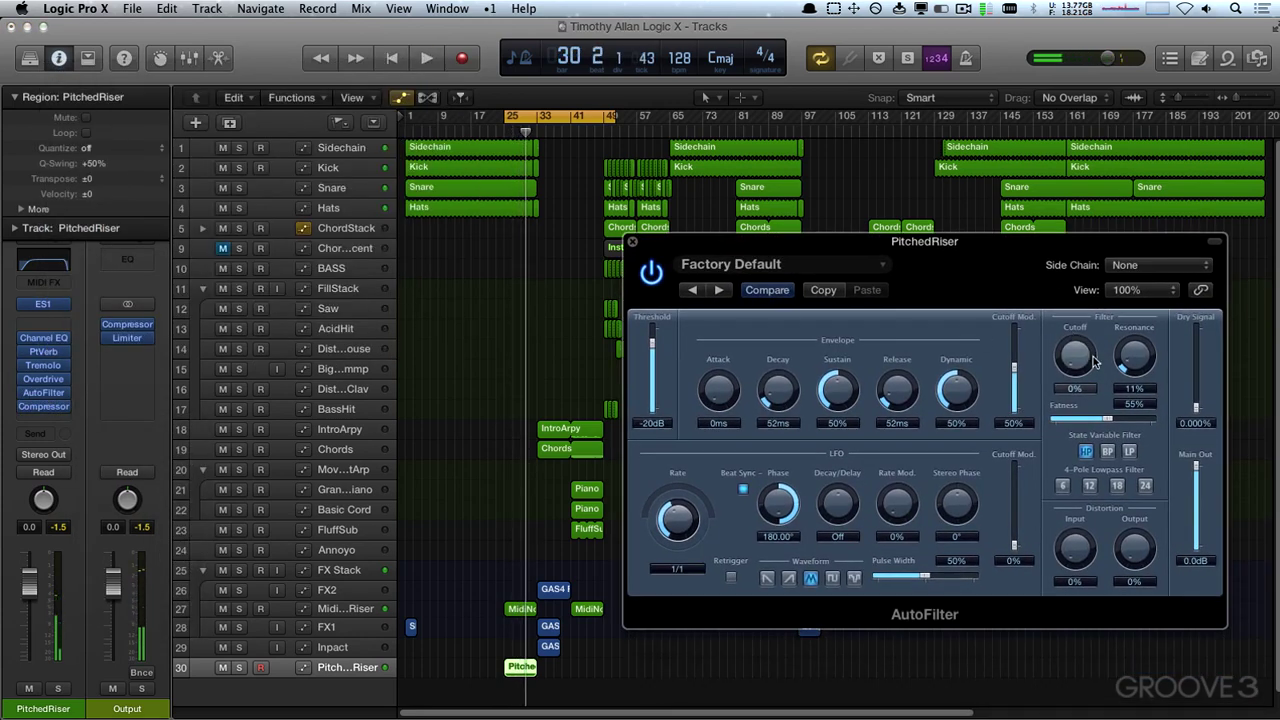
- Set the AutoFilter cutoff to 10% and audition the riser briefly
mouse_move(1095, 362)
mouse_down()
mouse_move(1090, 298)
mouse_move(1075, 360)
mouse_up()
key(space)
key(space)
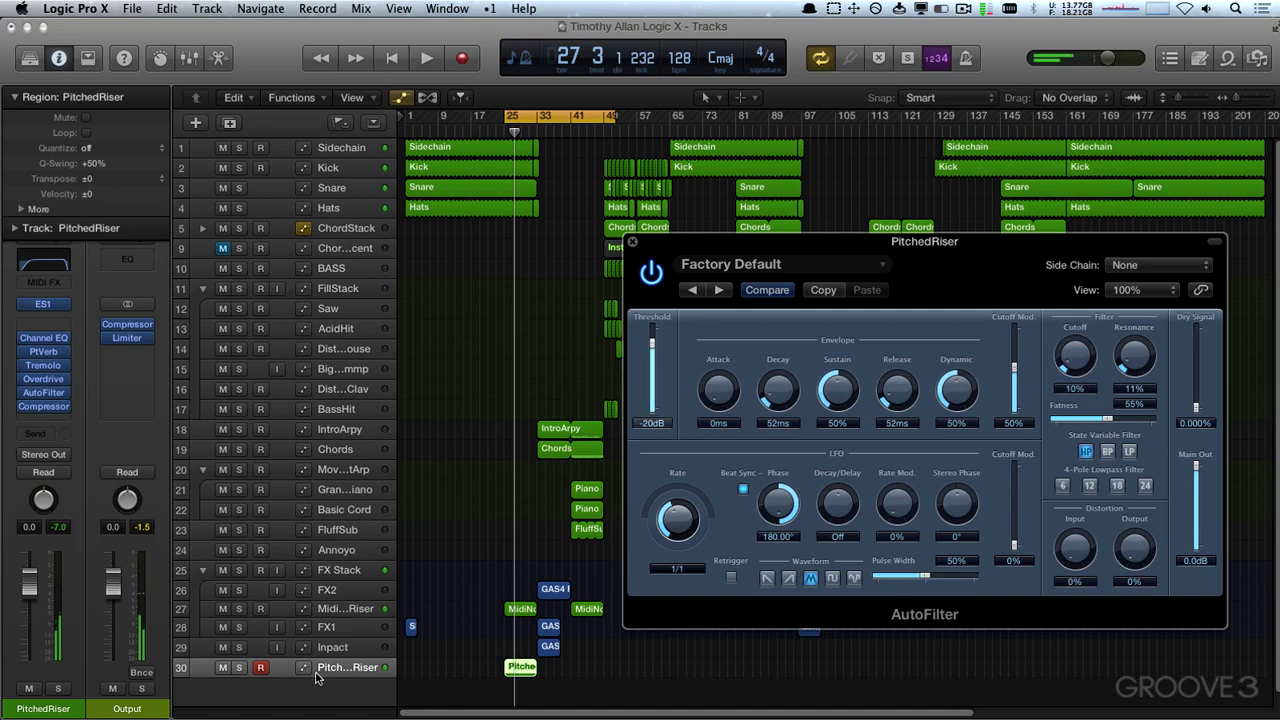
- Show track automation and choose the AutoFilter's Cutoff as the automation parameter for the PitchedRiser track
click(285, 676)
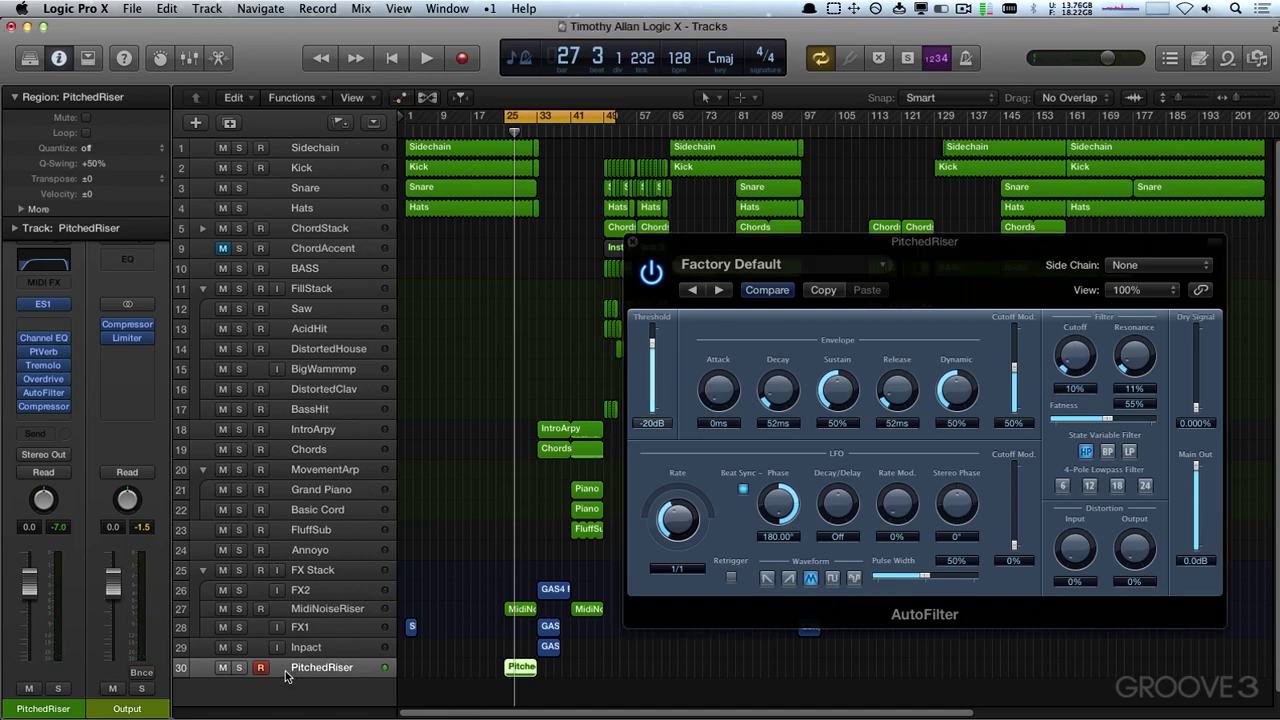
key(a)
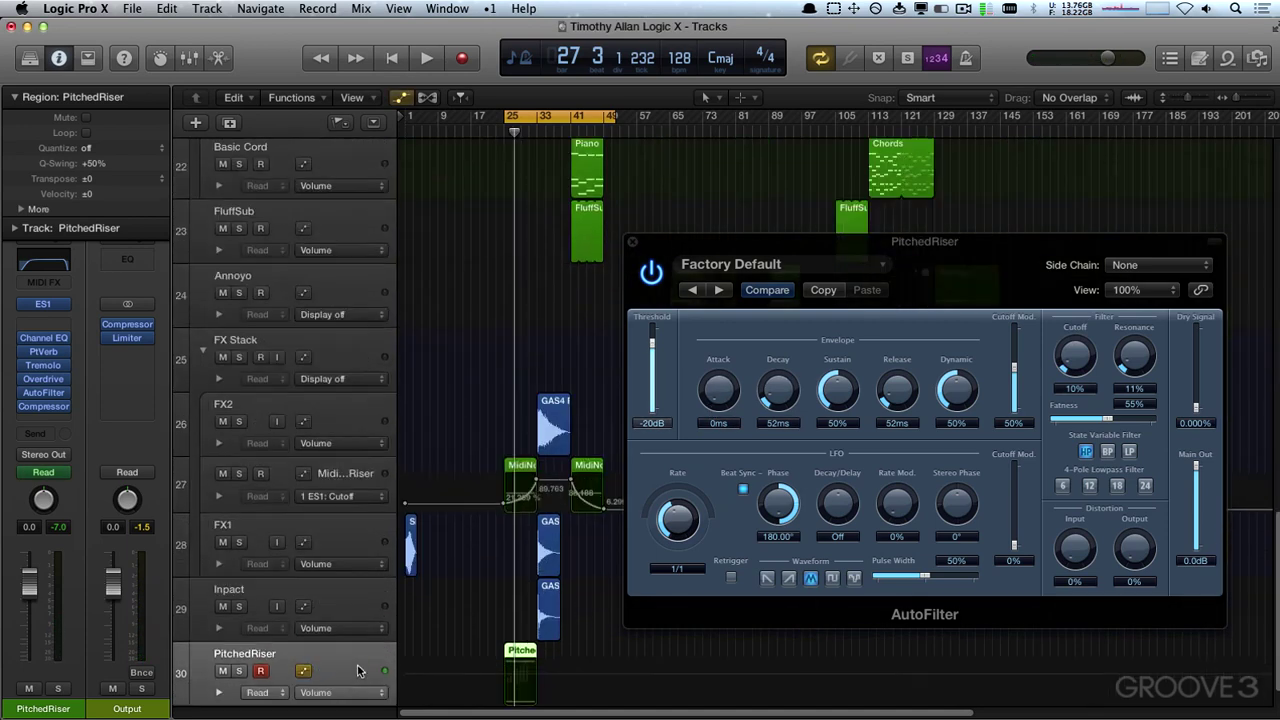
click(323, 654)
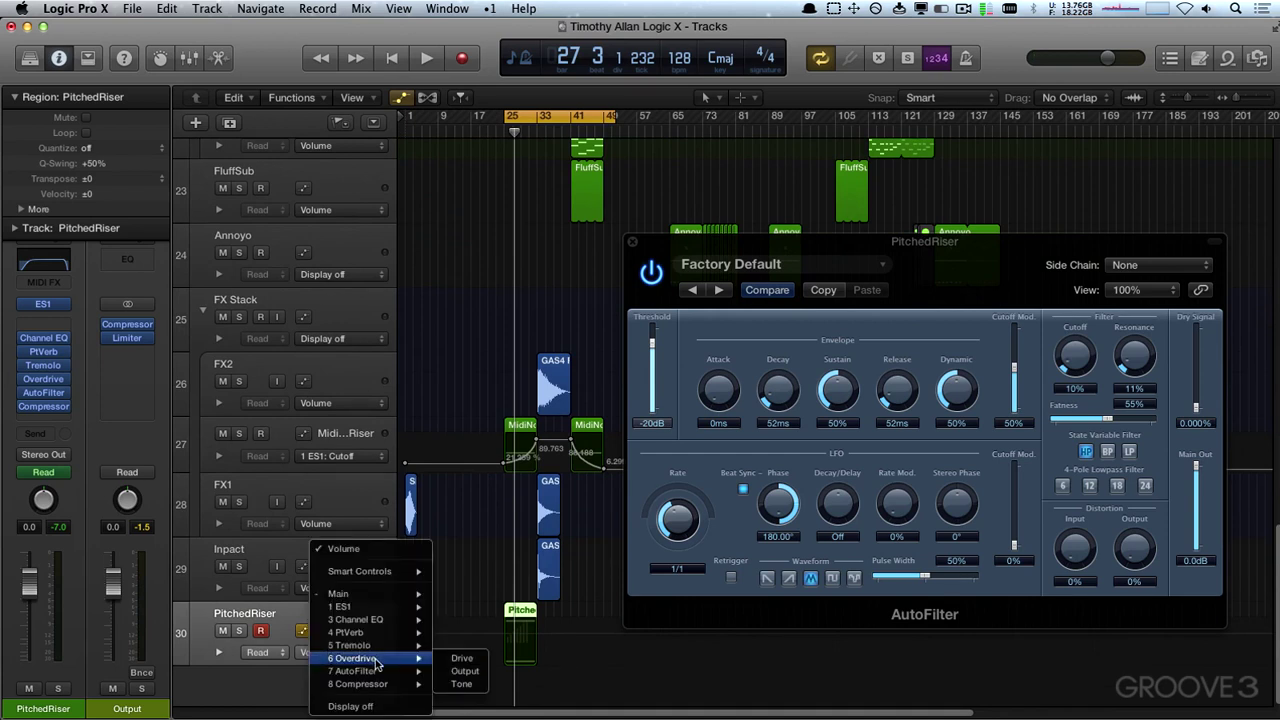
mouse_move(385, 671)
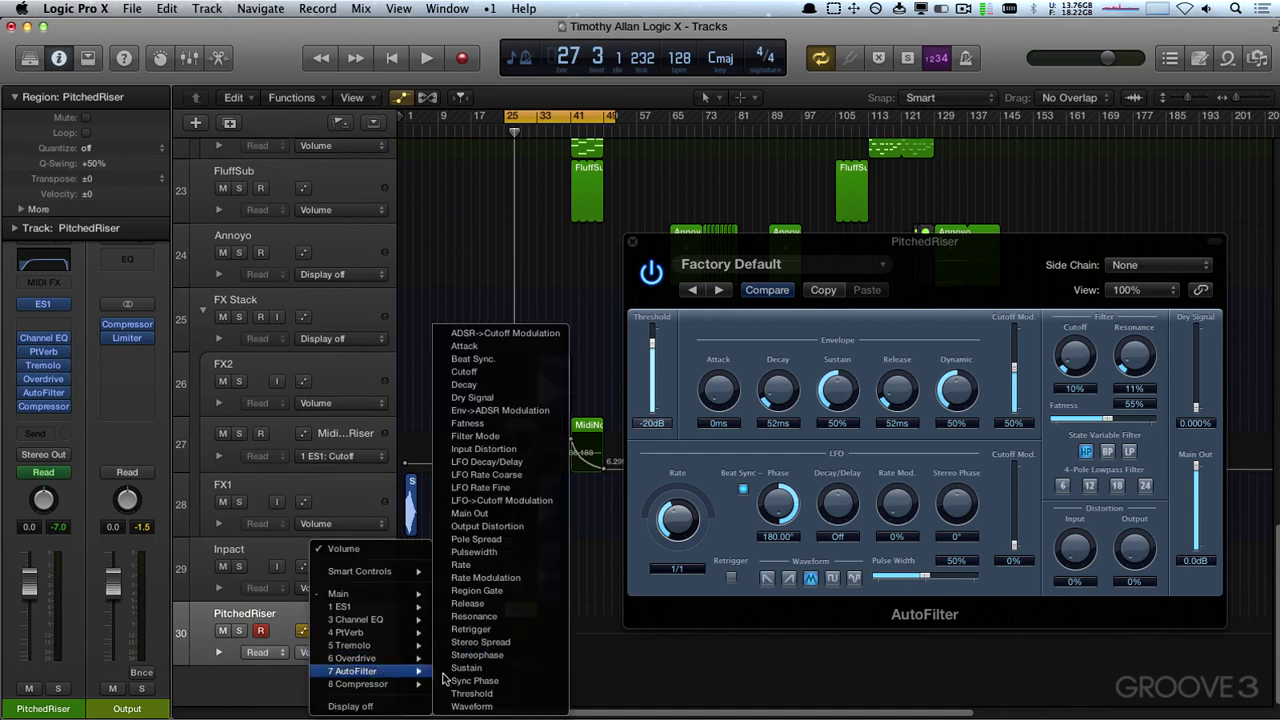
click(524, 373)
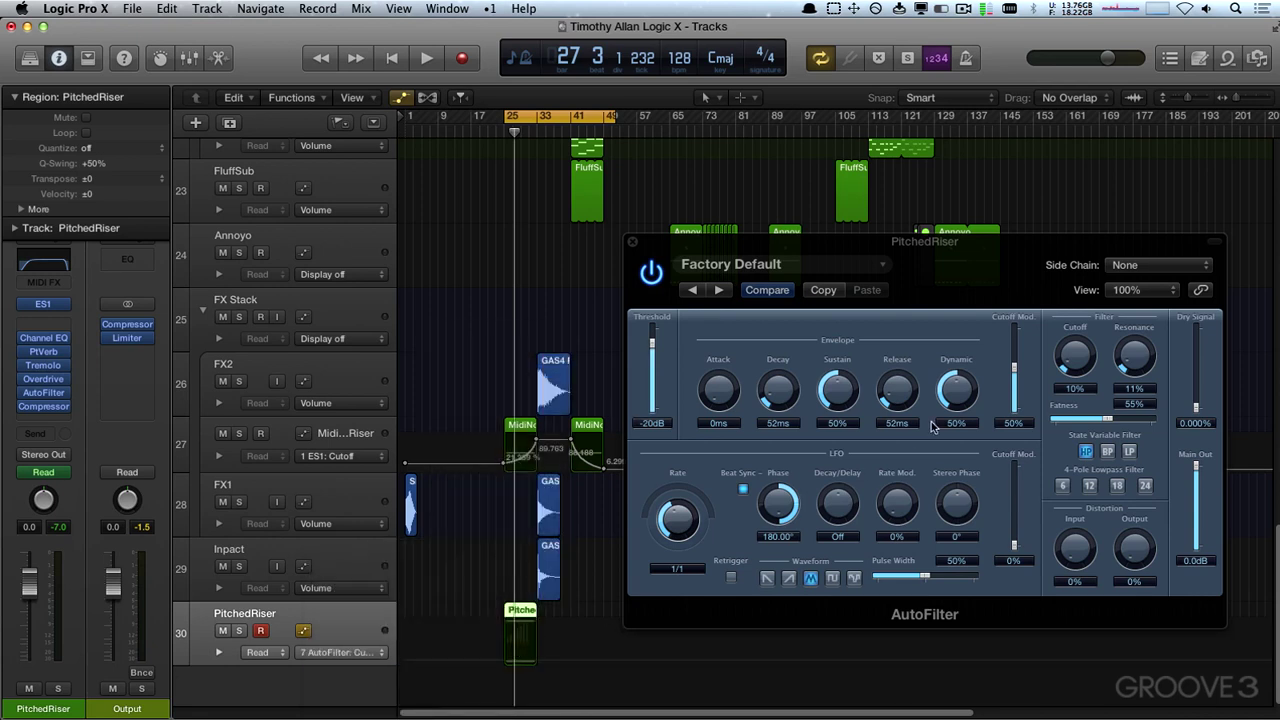
- Raise the AutoFilter cutoff to 100% and set the PitchedRiser track's automation mode to Touch
drag(1073, 399, 1095, 244)
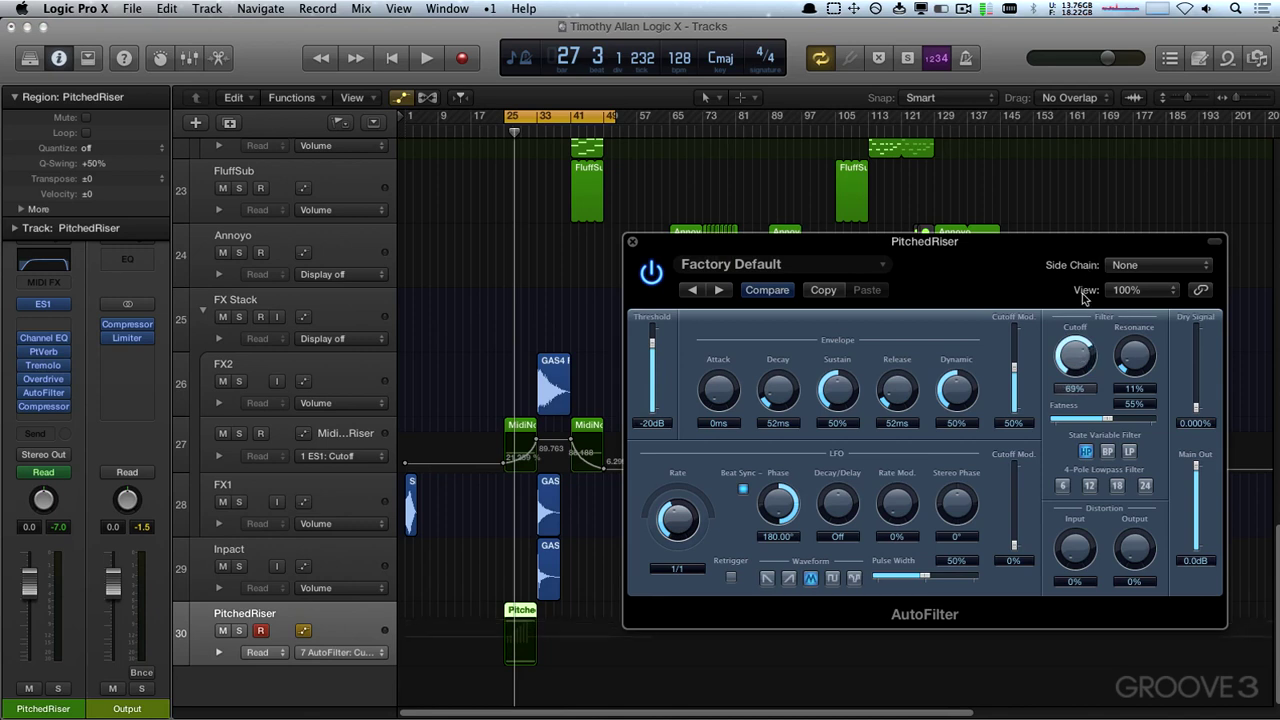
drag(1083, 297, 1098, 248)
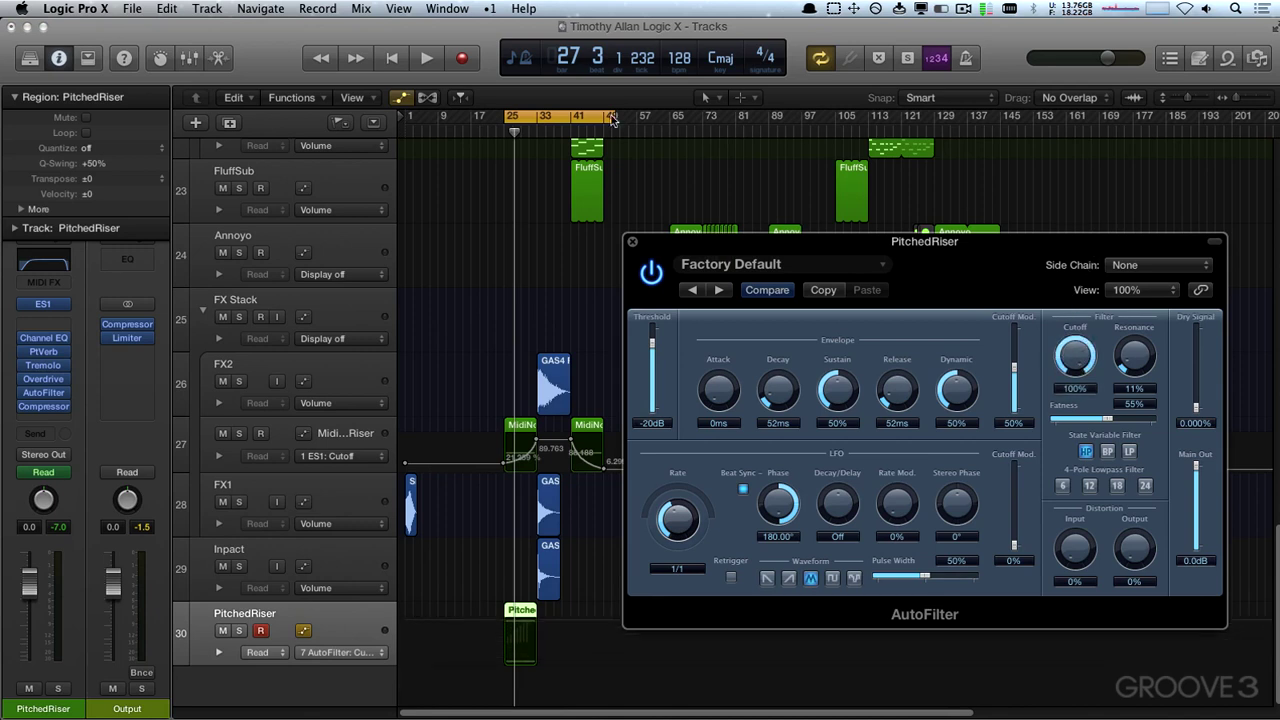
click(264, 652)
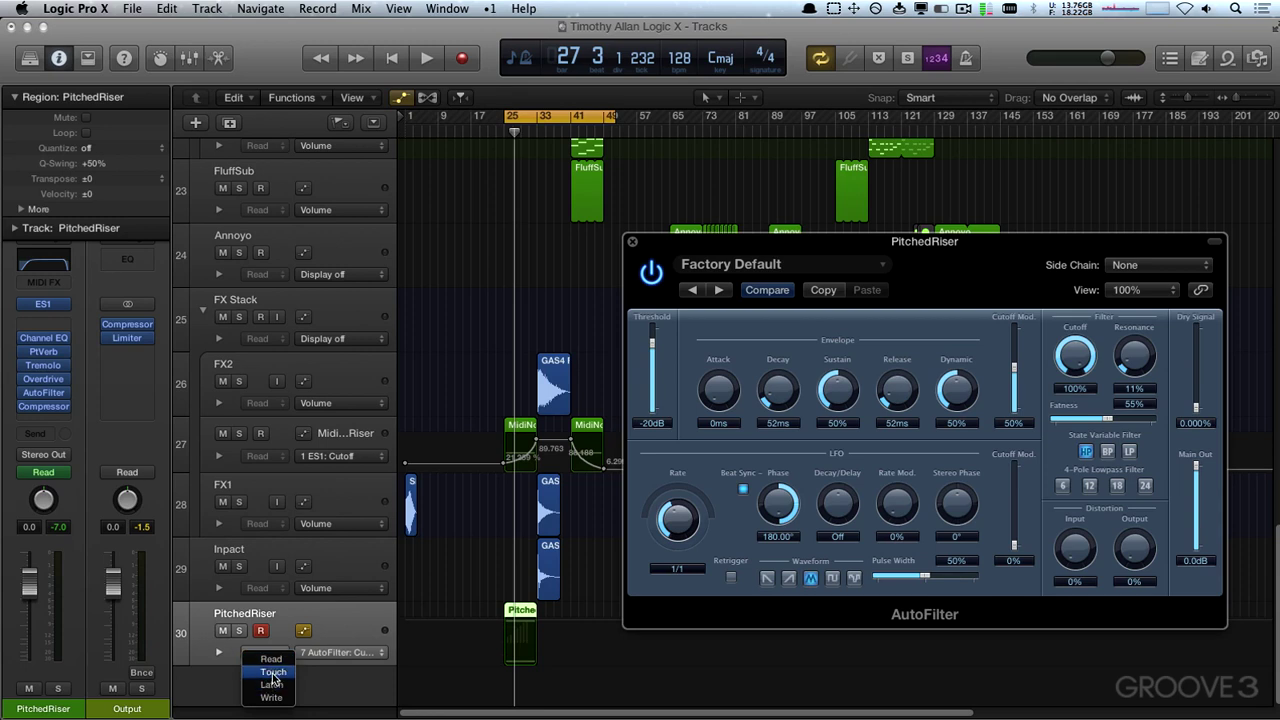
click(273, 674)
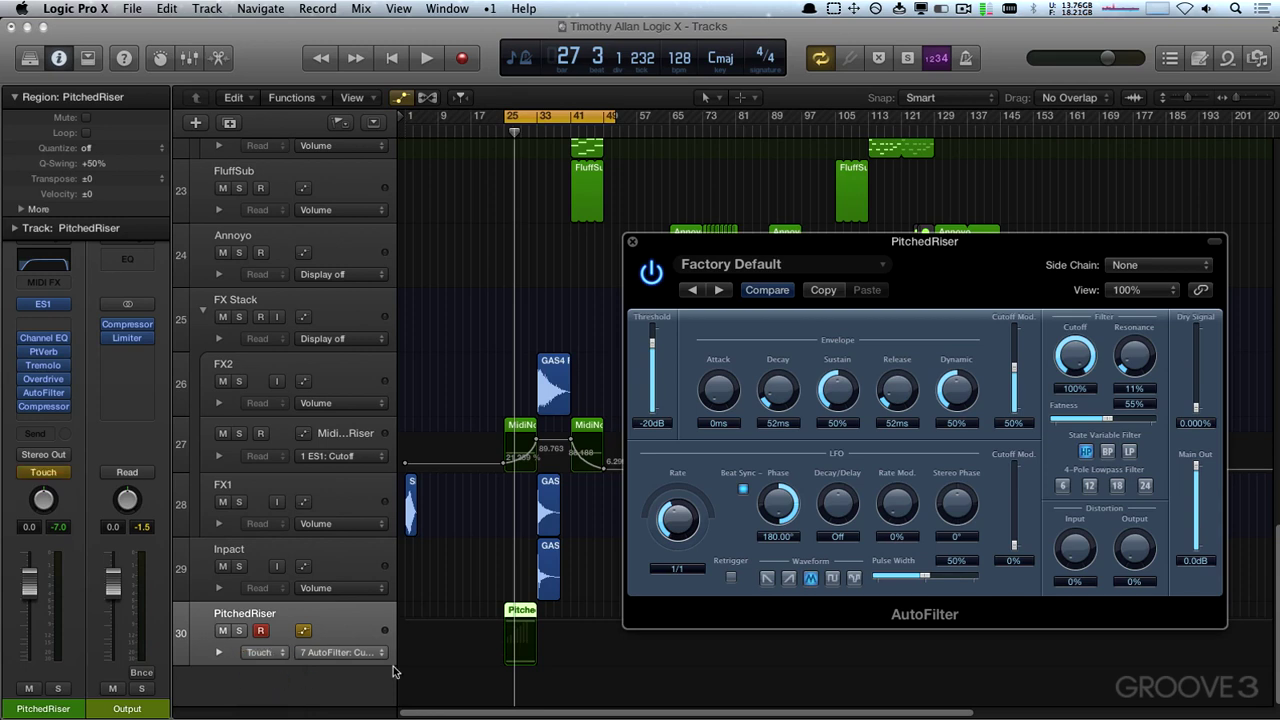
- Lower the AutoFilter cutoff to 31%
mouse_move(1078, 355)
mouse_down()
mouse_move(1061, 405)
mouse_move(1071, 365)
mouse_move(1063, 449)
mouse_move(1078, 375)
mouse_up()
drag(1066, 437, 1068, 380)
drag(1058, 436, 1058, 448)
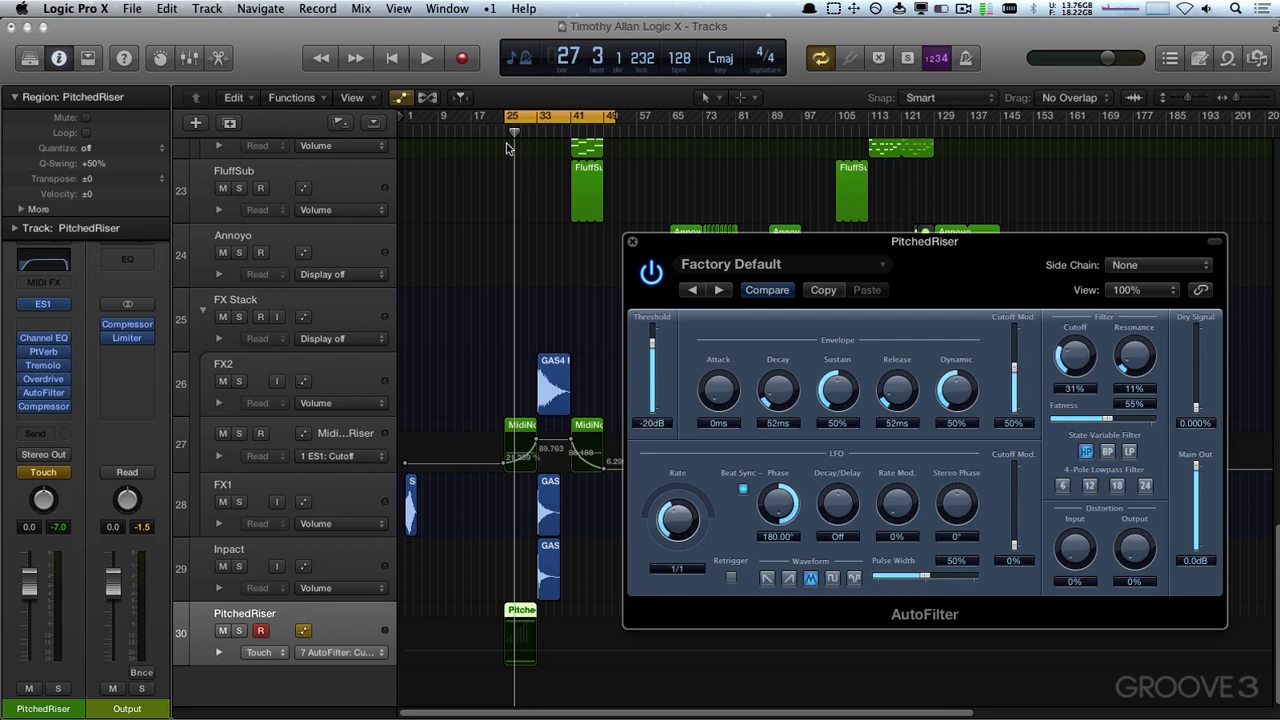
- Shift the cycle range to start at about bar 22 and start playback from bar 22
drag(515, 120, 514, 118)
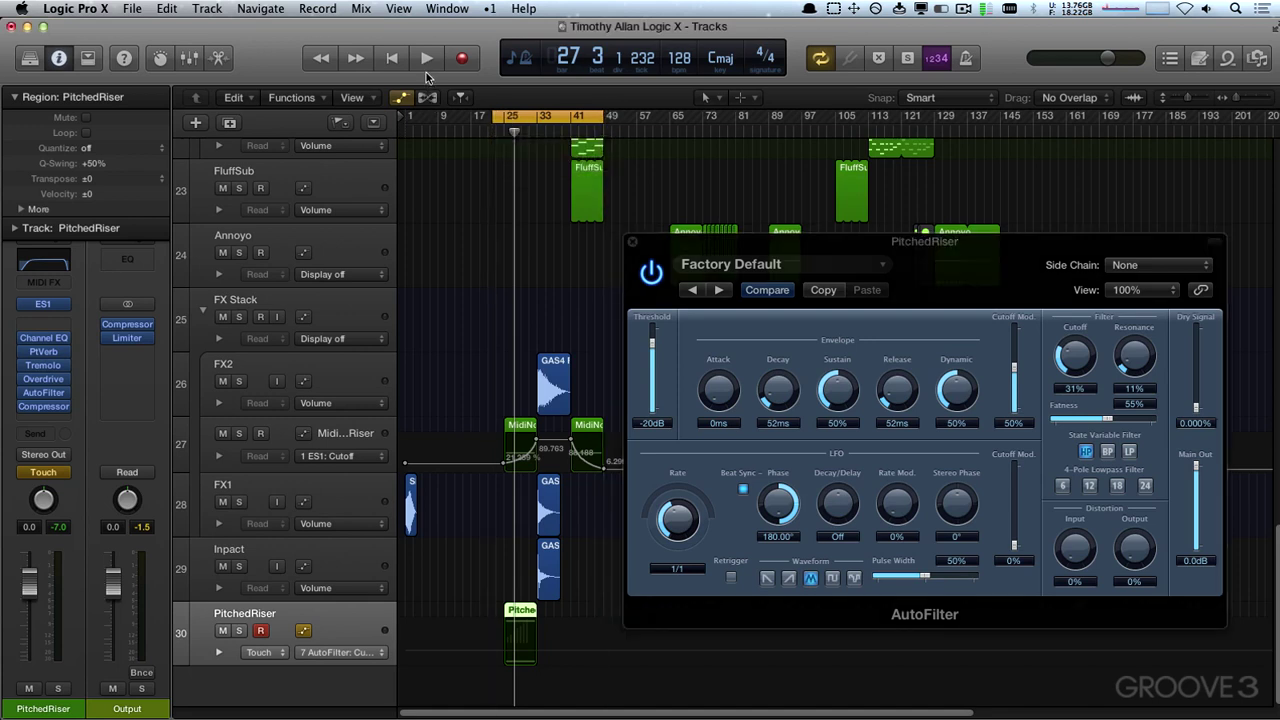
click(494, 131)
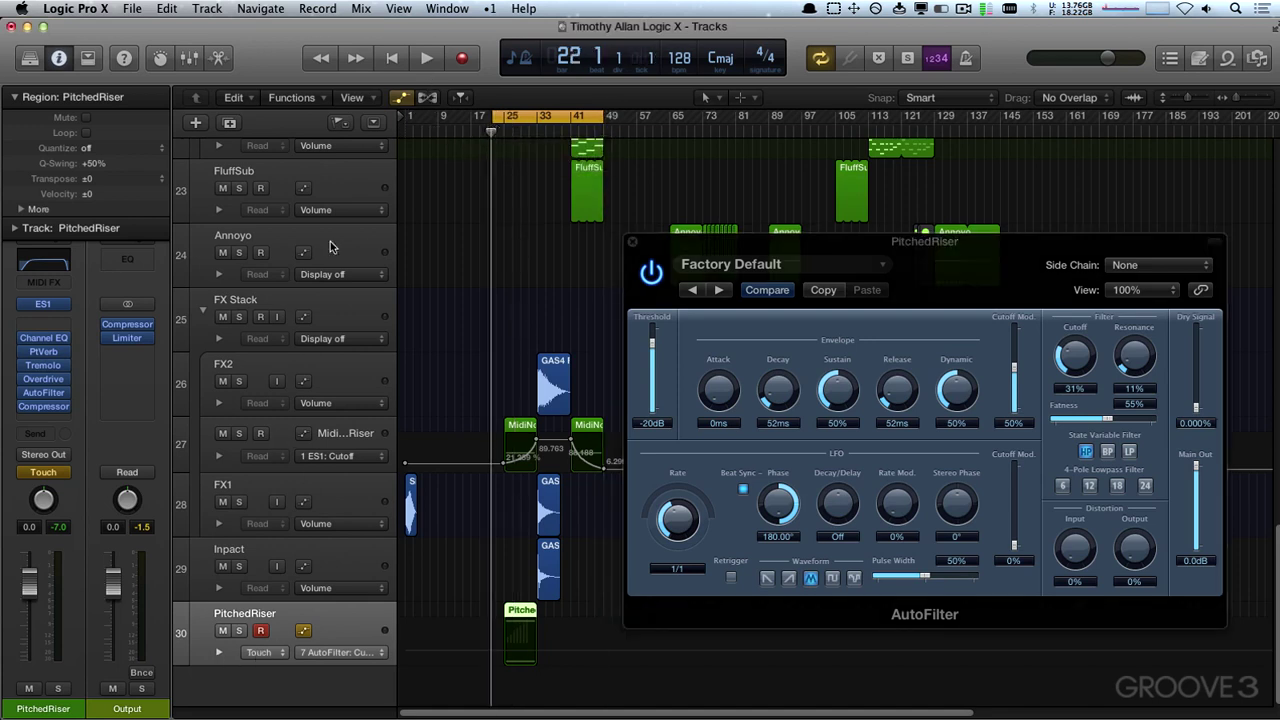
click(421, 60)
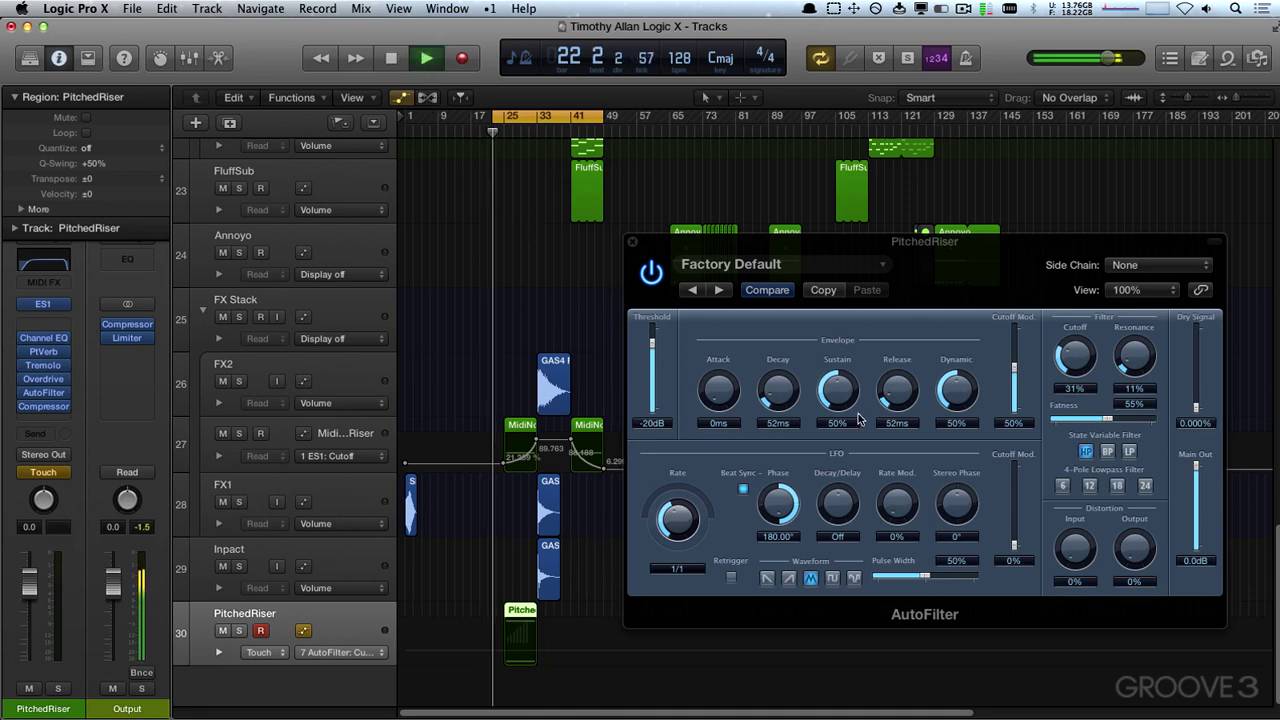
- Record AutoFilter cutoff automation during playback, raising it to 100% and sweeping it down across the PitchedRiser region, with the plug-in closed at the end
drag(1082, 356, 1100, 262)
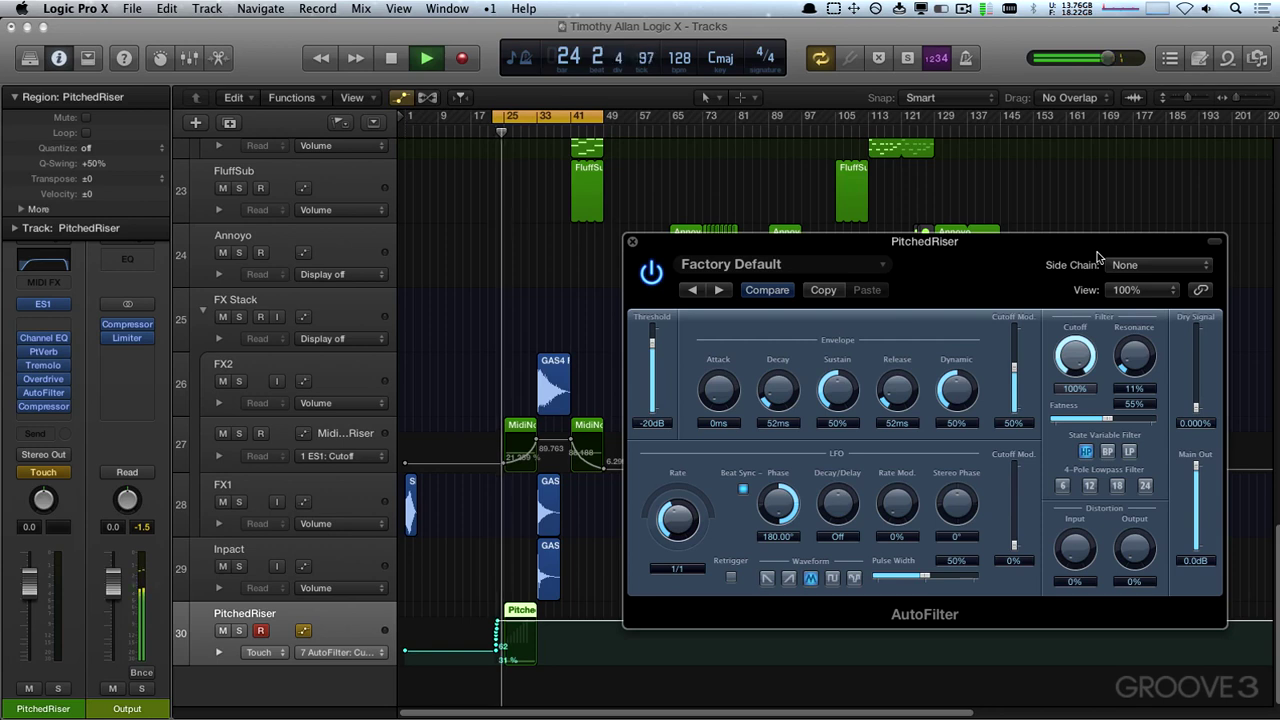
drag(1100, 258, 1079, 345)
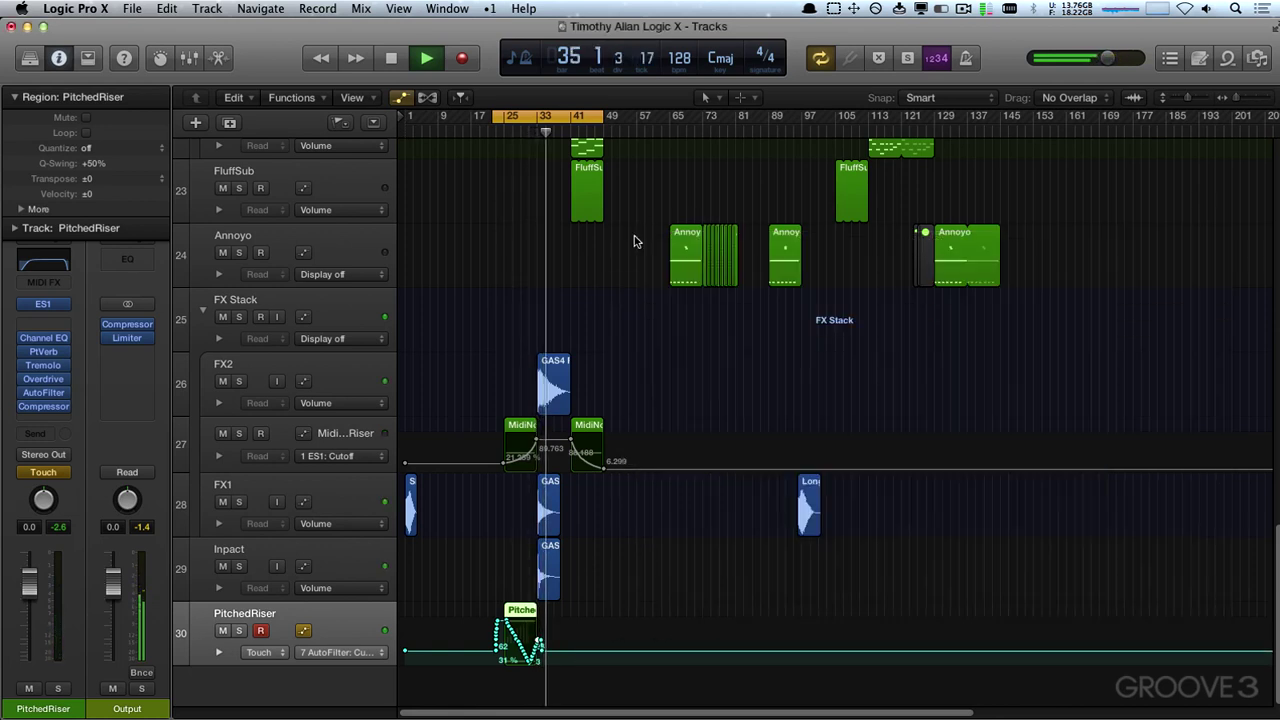
click(632, 241)
- Set the PitchedRiser track's automation mode back to Read and stop playback
click(268, 655)
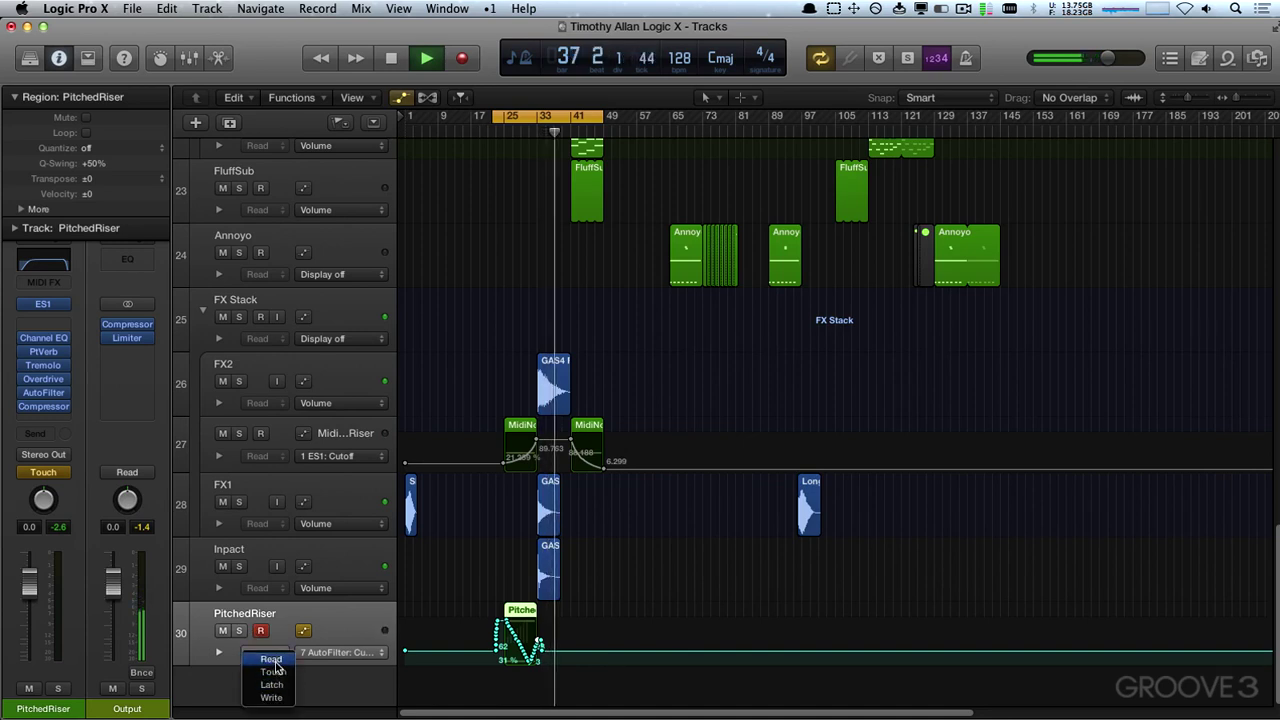
click(271, 659)
key(space)
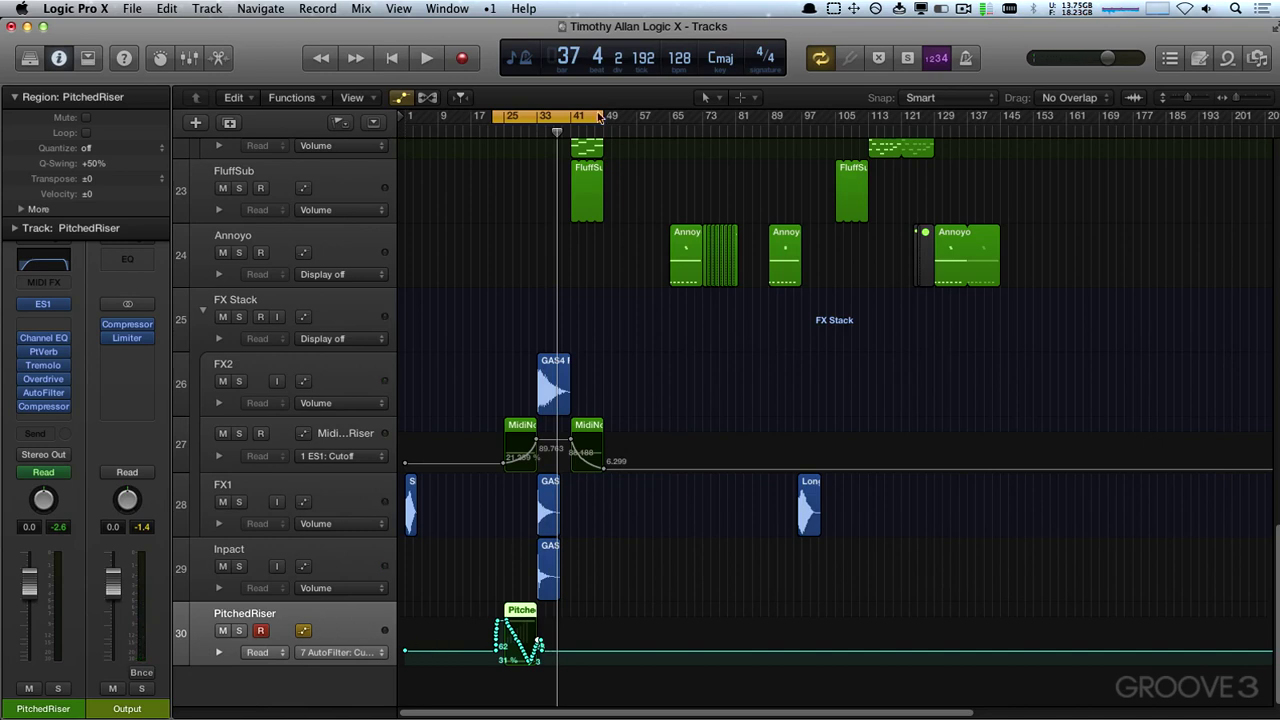
- Play back the recorded cutoff automation from about bar 27 and turn the cycle range off
drag(499, 116, 505, 116)
drag(521, 116, 612, 116)
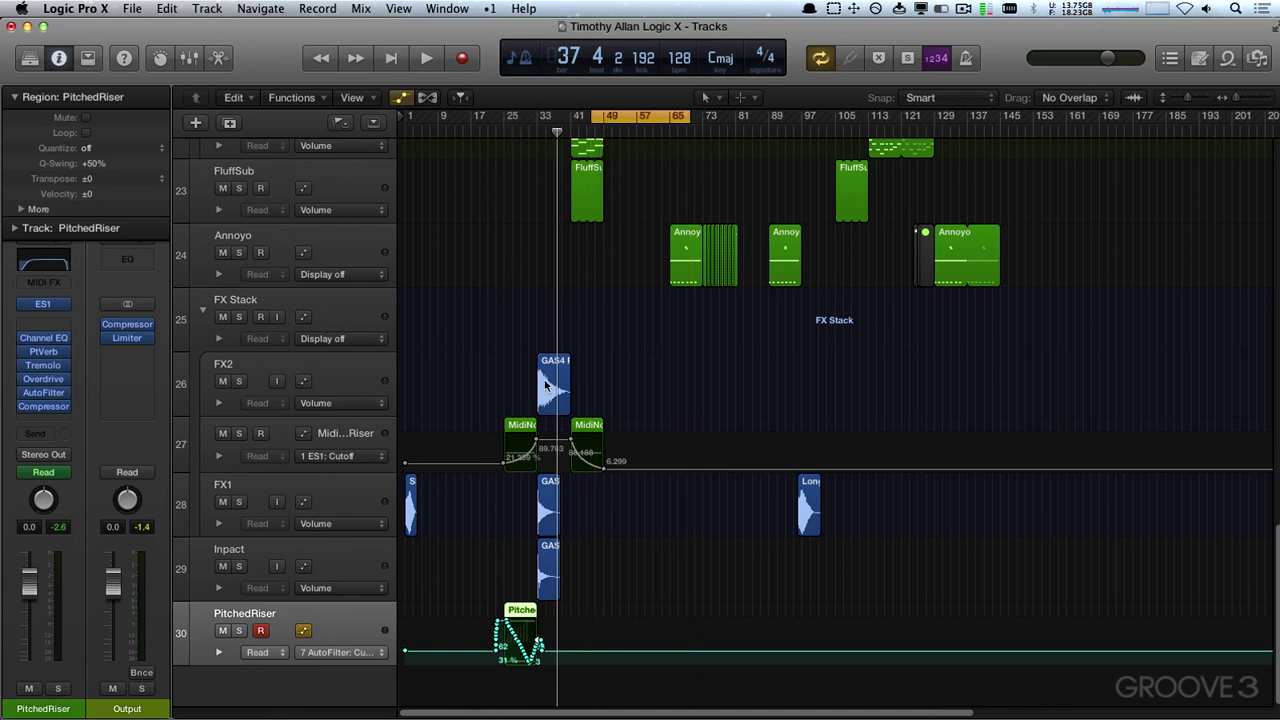
click(515, 131)
key(space)
click(515, 131)
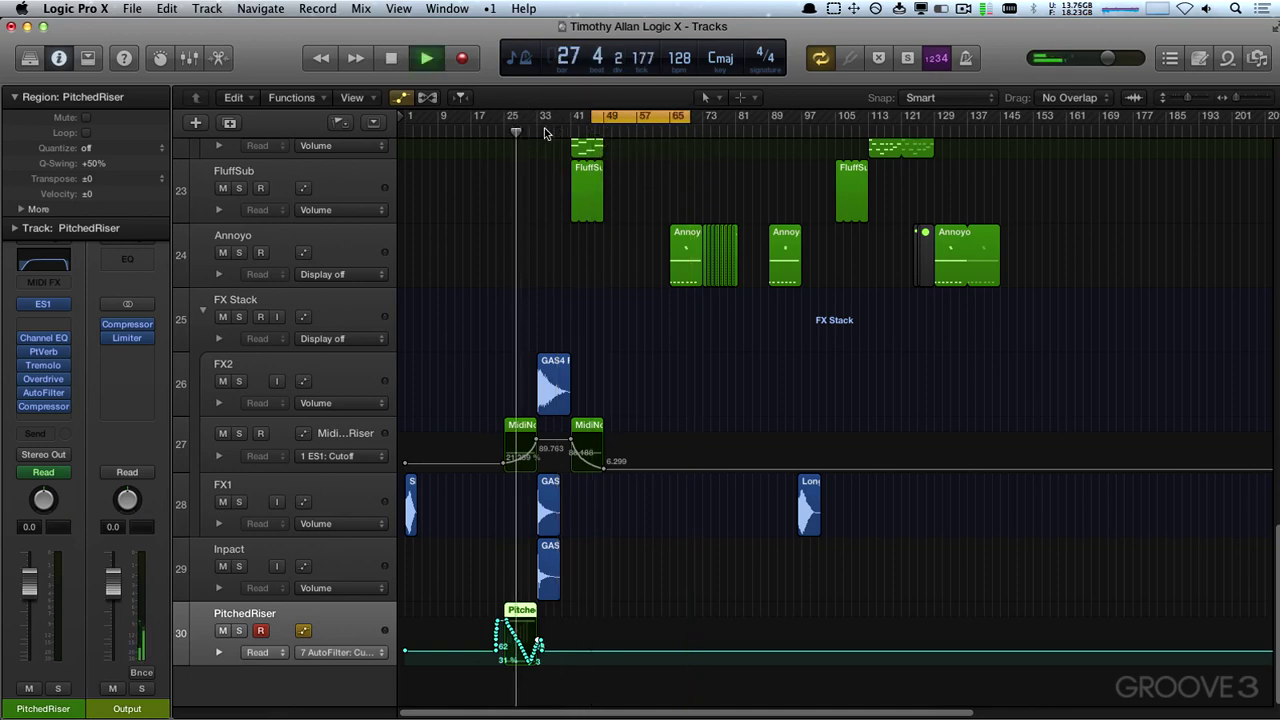
click(652, 118)
key(space)
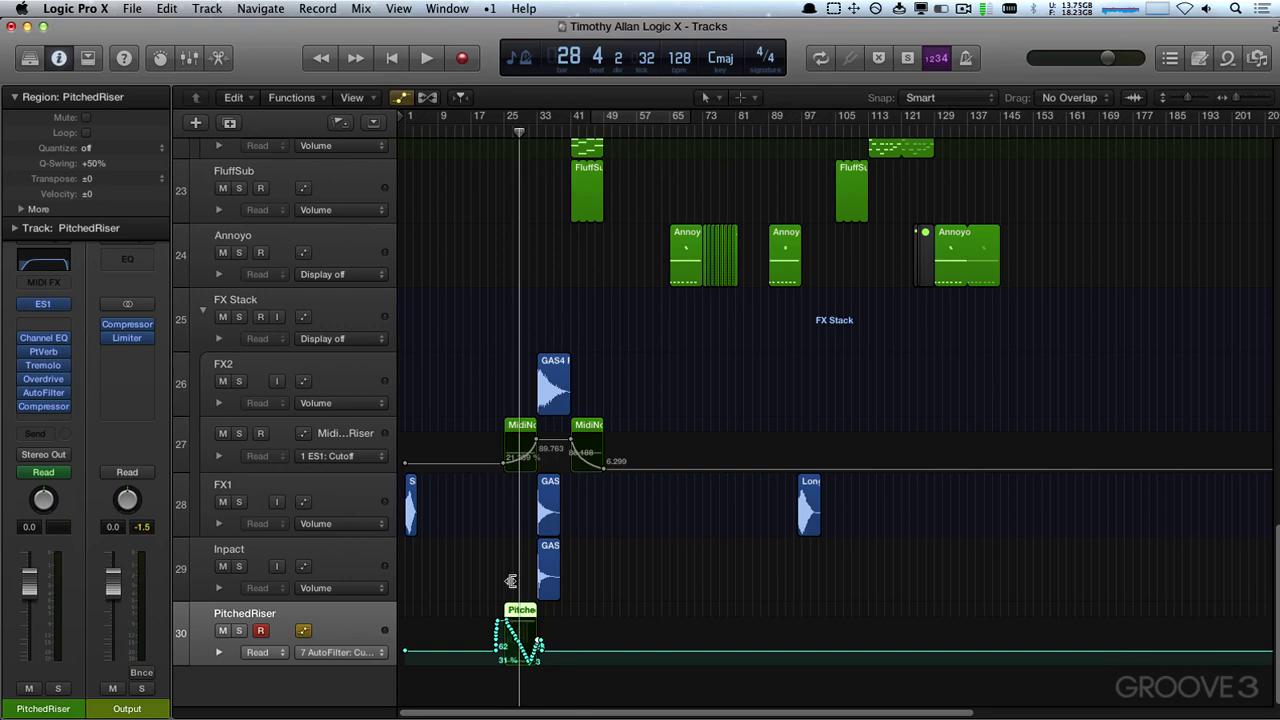
- Delete the one-bar Kick region at bar 32, just before the breakdown
scroll(586, 434, up, 20)
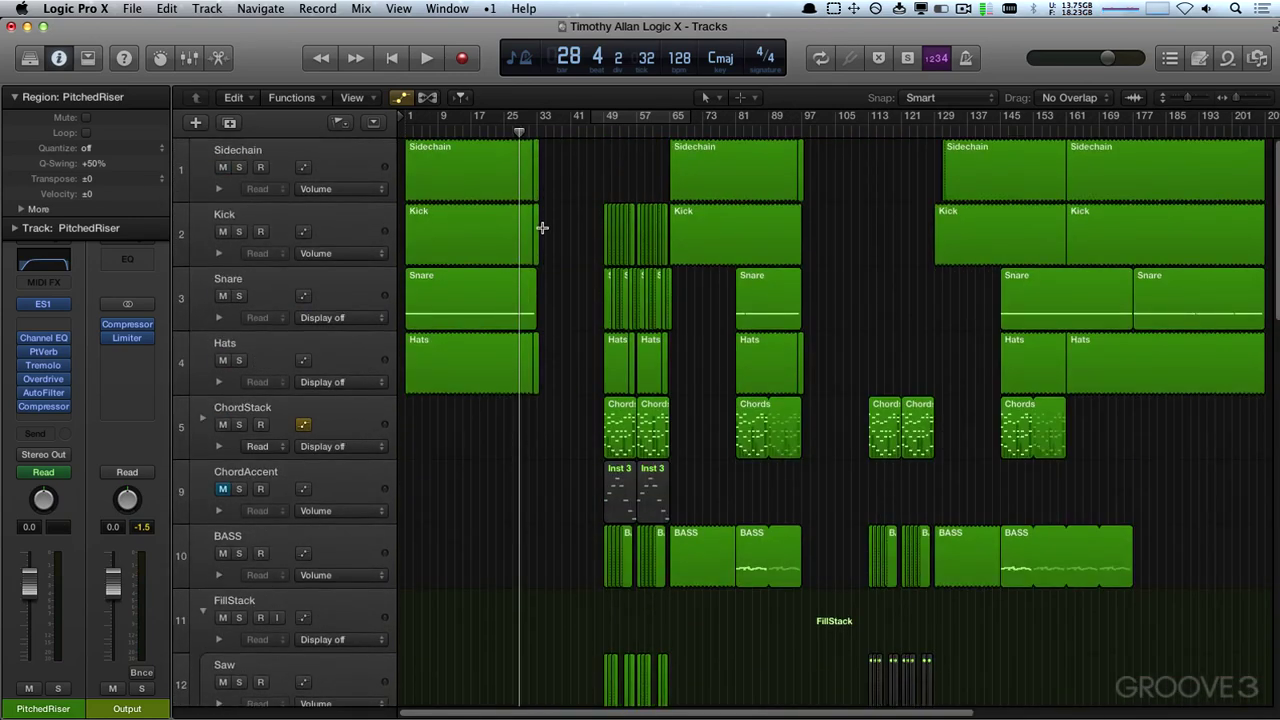
drag(508, 214, 560, 262)
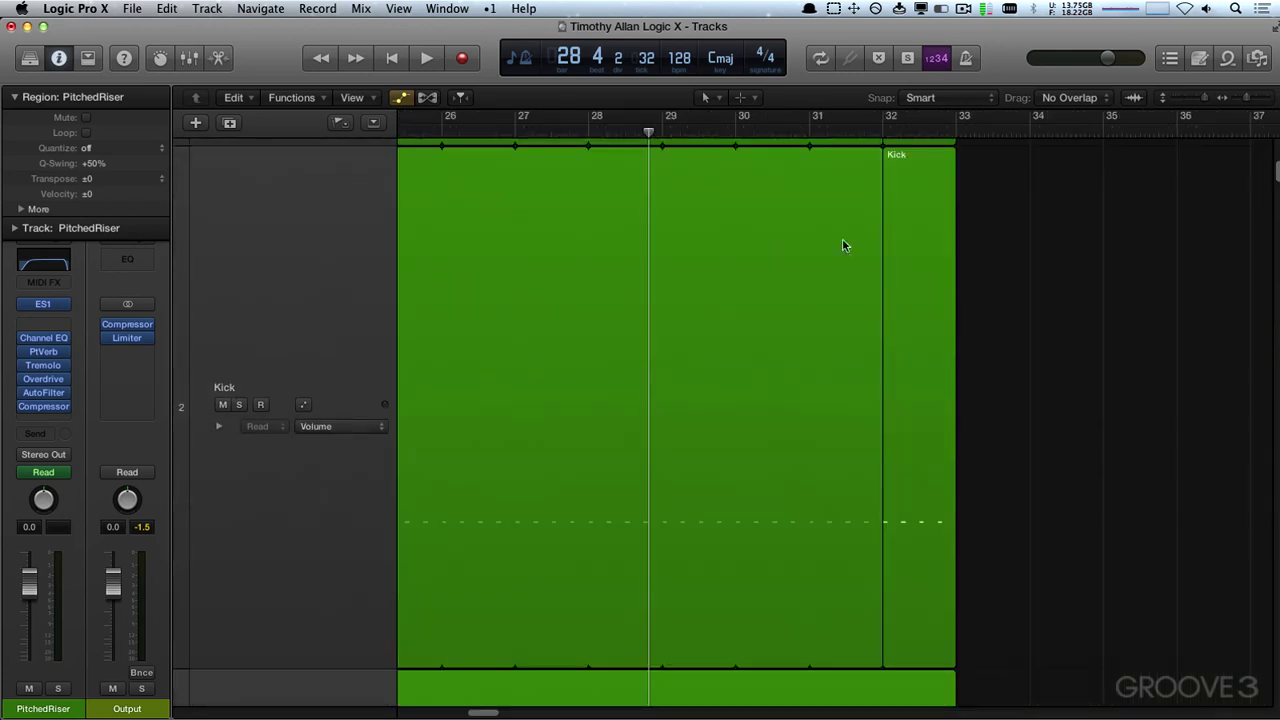
click(912, 162)
key(l)
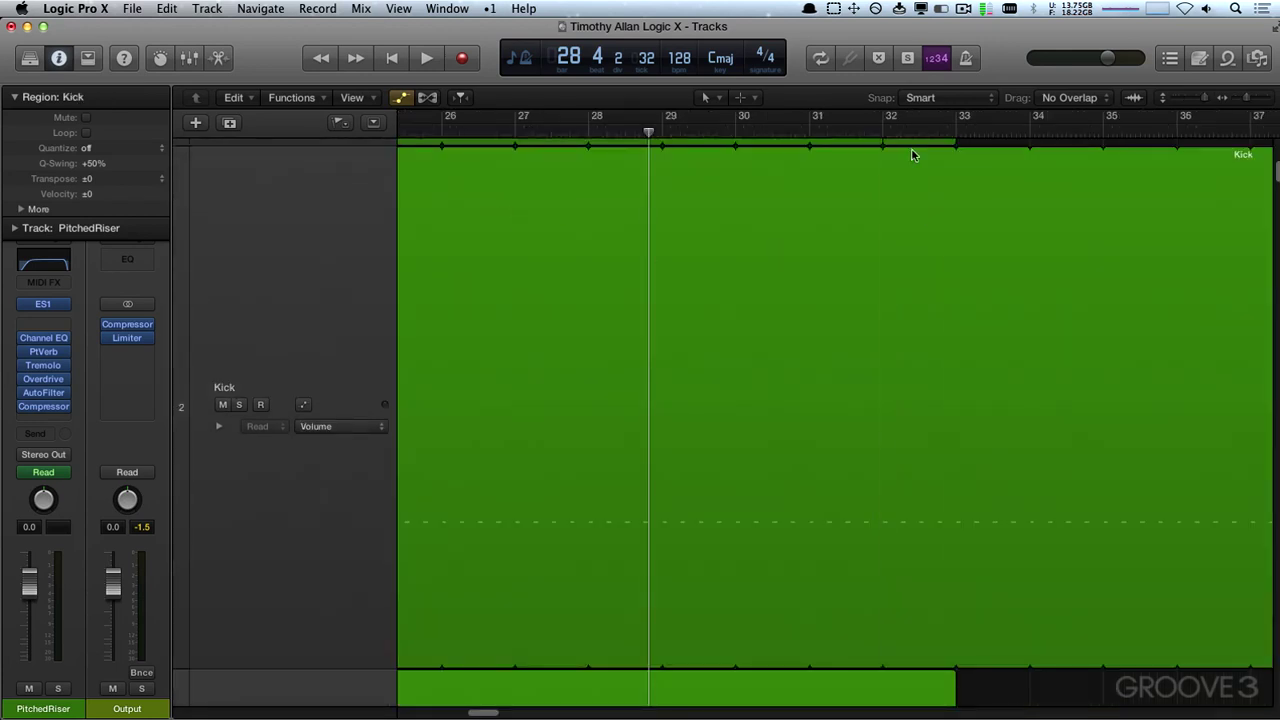
drag(899, 160, 915, 198)
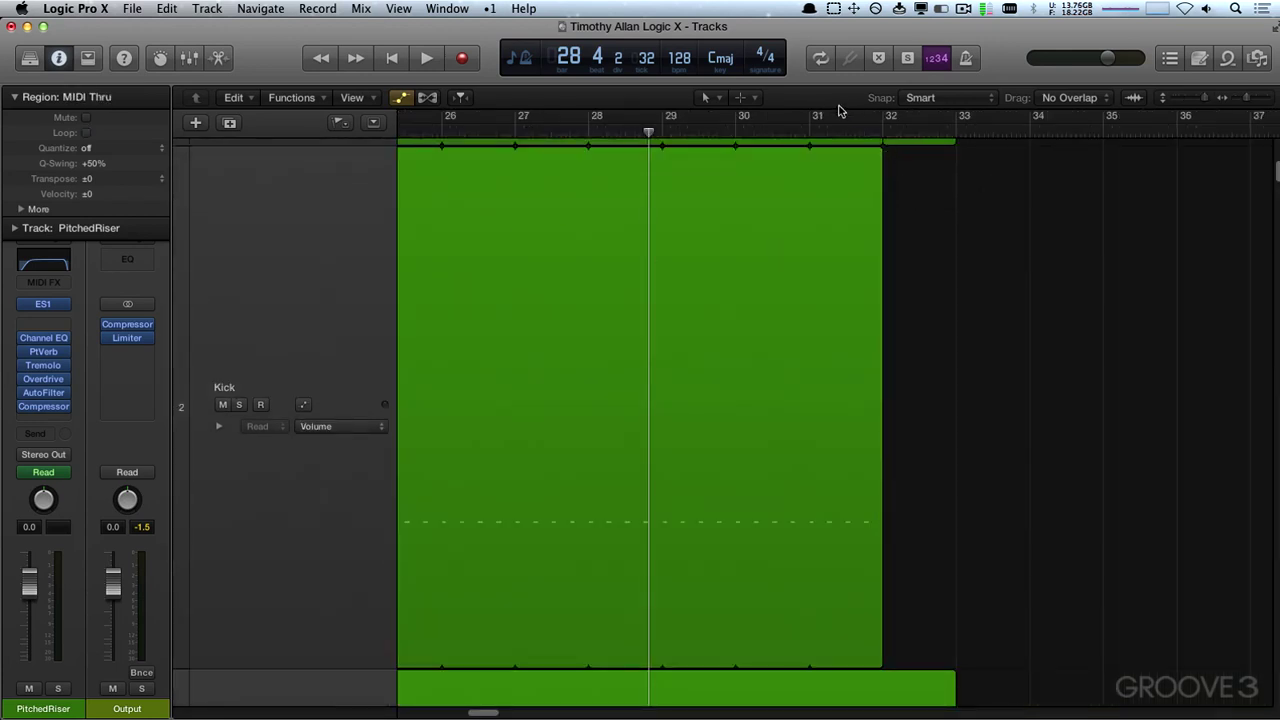
- Audition the lead-in to the breakdown from about bars 30 and 26 with the whole arrangement in view
click(754, 128)
key(space)
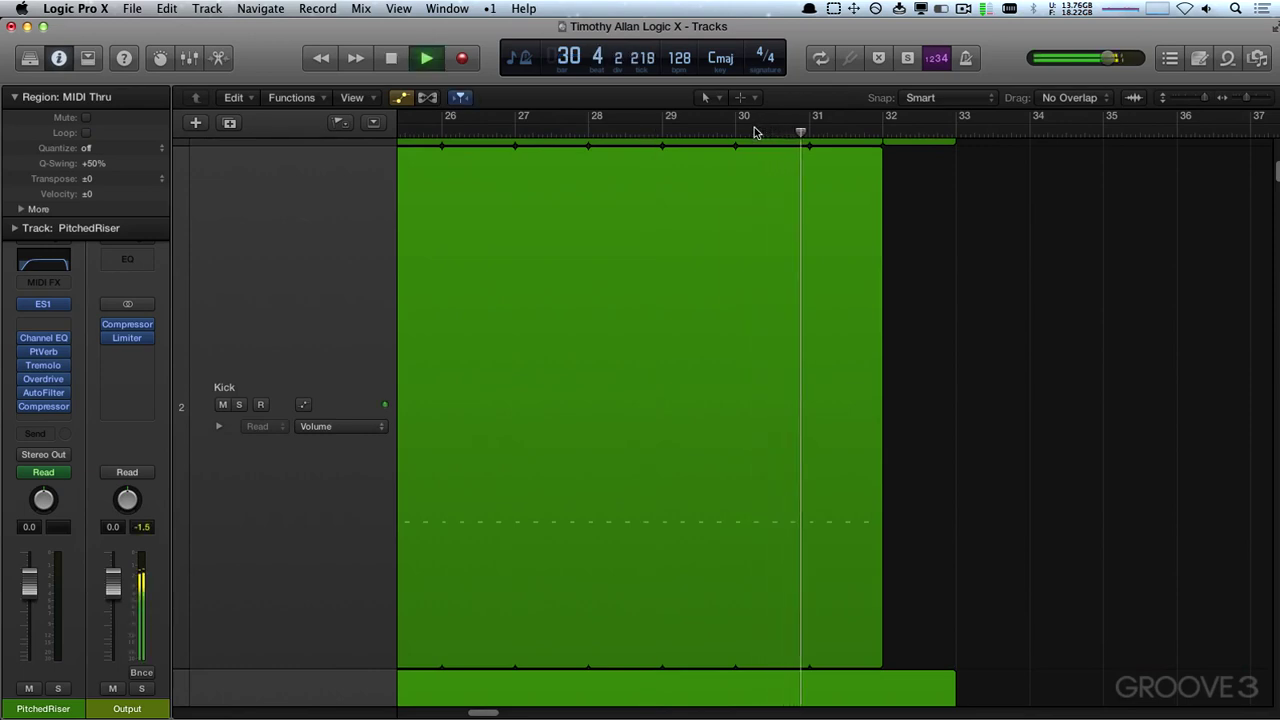
click(458, 128)
click(430, 128)
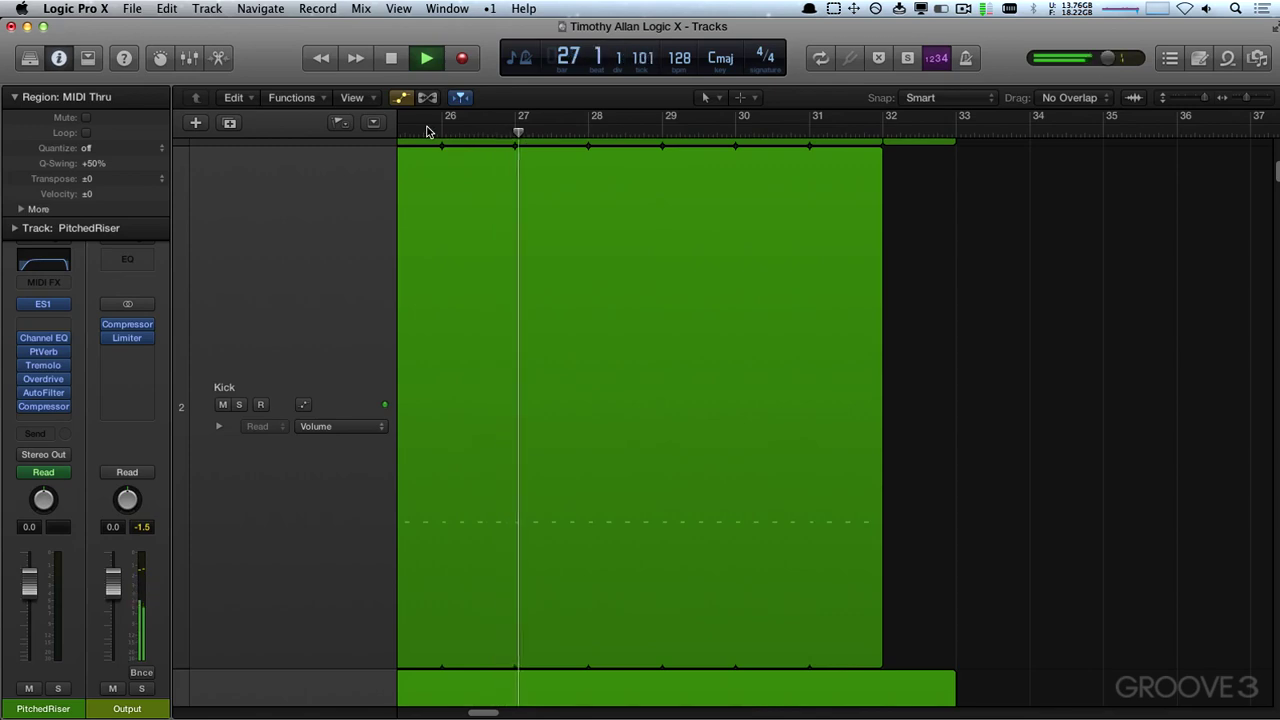
key(z)
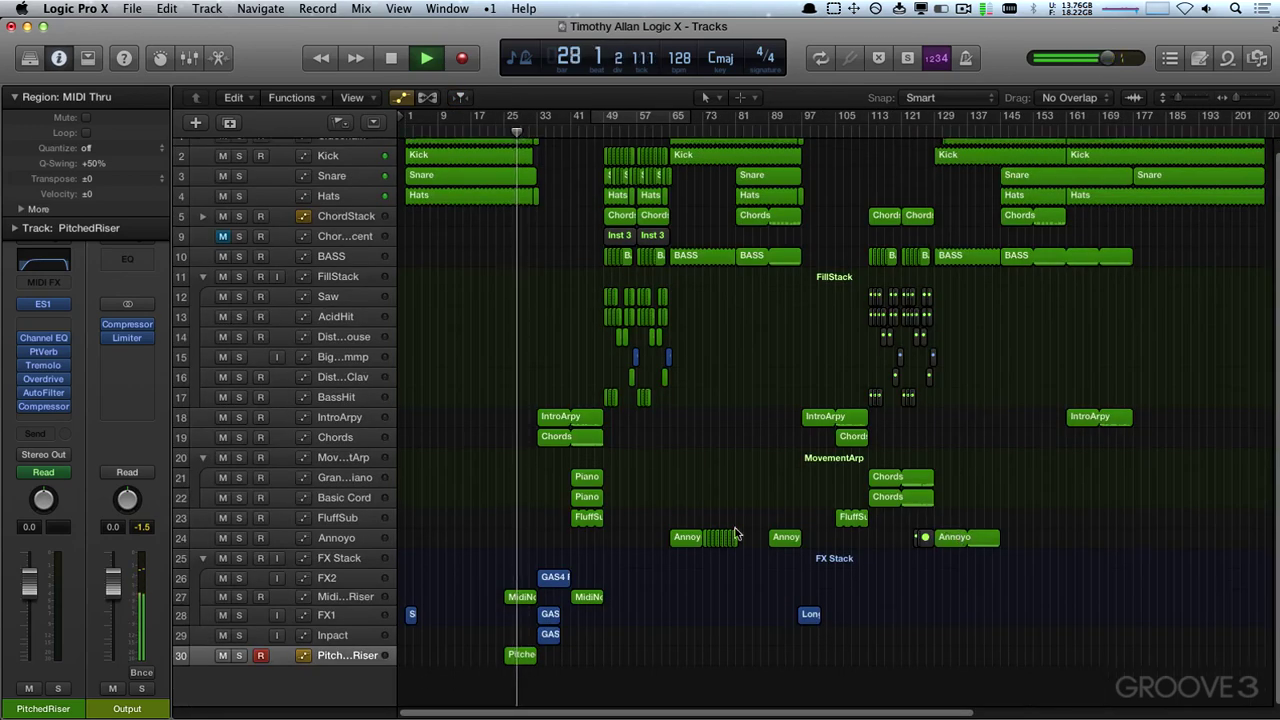
- Audition the riser lead-in from about bar 26 with the PitchedRiser track selected, stopping around bar 27
click(500, 129)
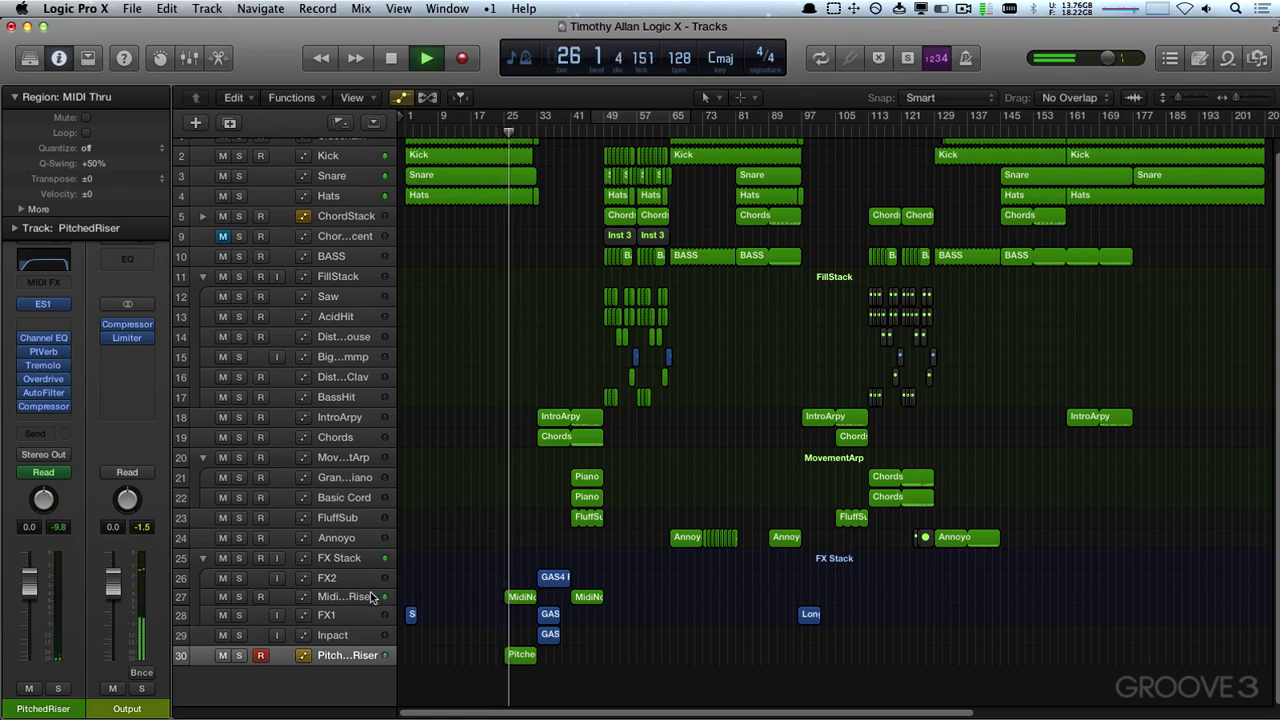
click(338, 656)
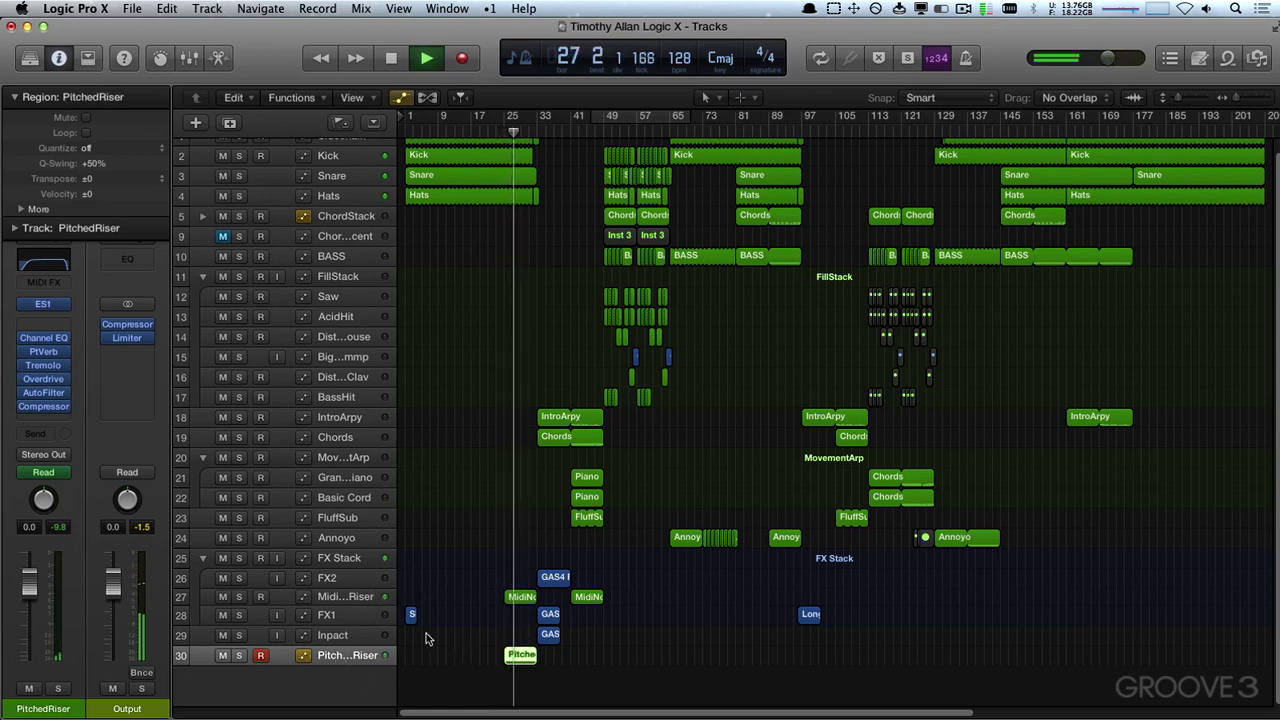
key(space)
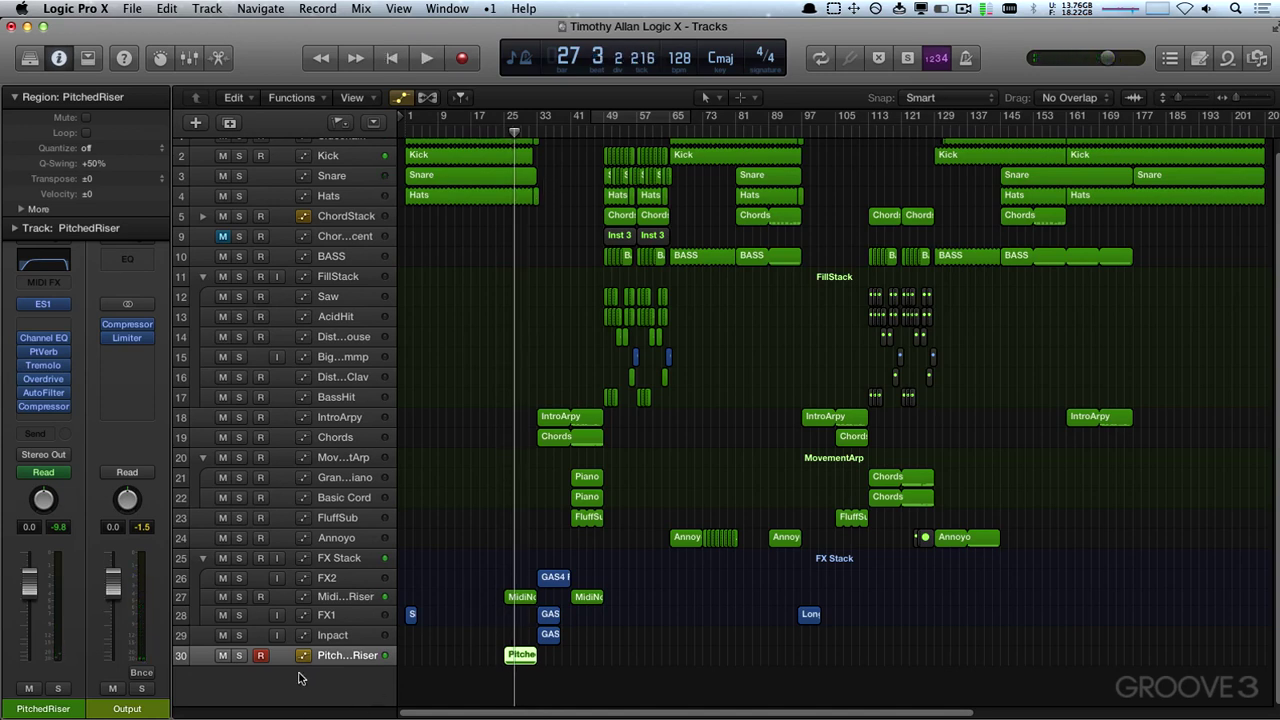
- Examine the PitchedRiser's AutoFilter cutoff curve close up over bars 23 to 34 and play it back
key(ctrl+z)
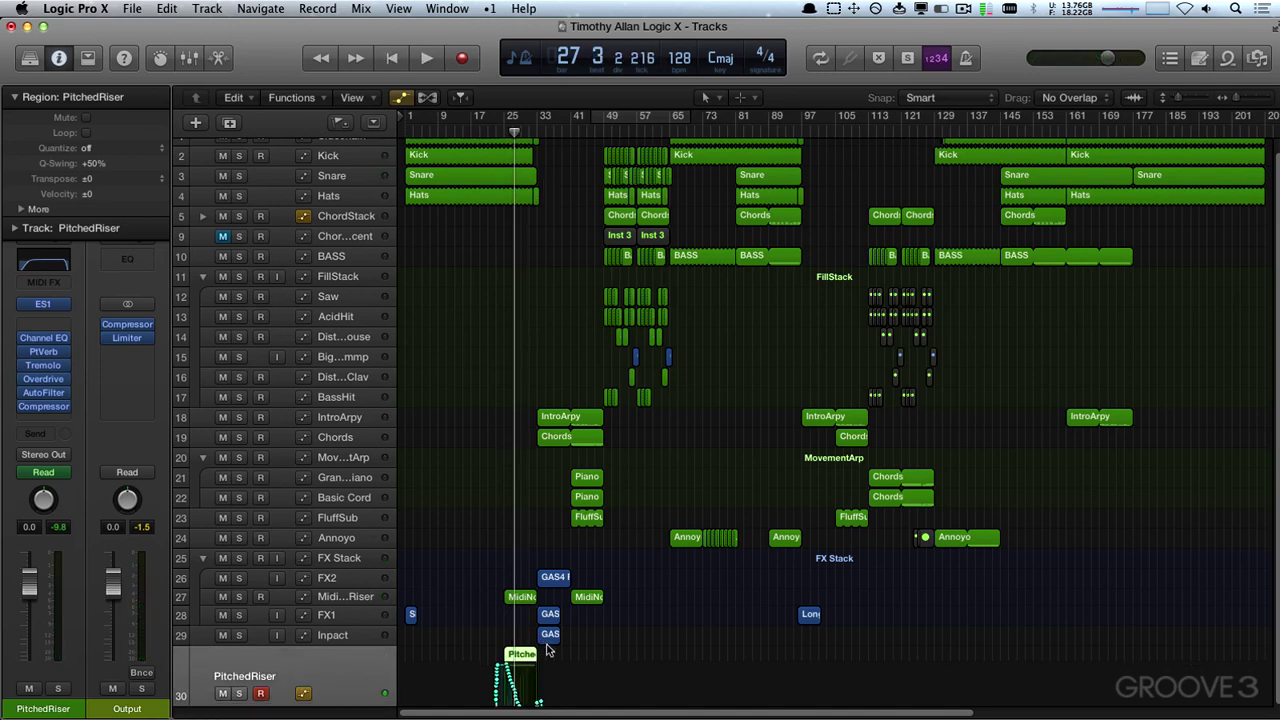
click(524, 516)
scroll(346, 670, up, 1)
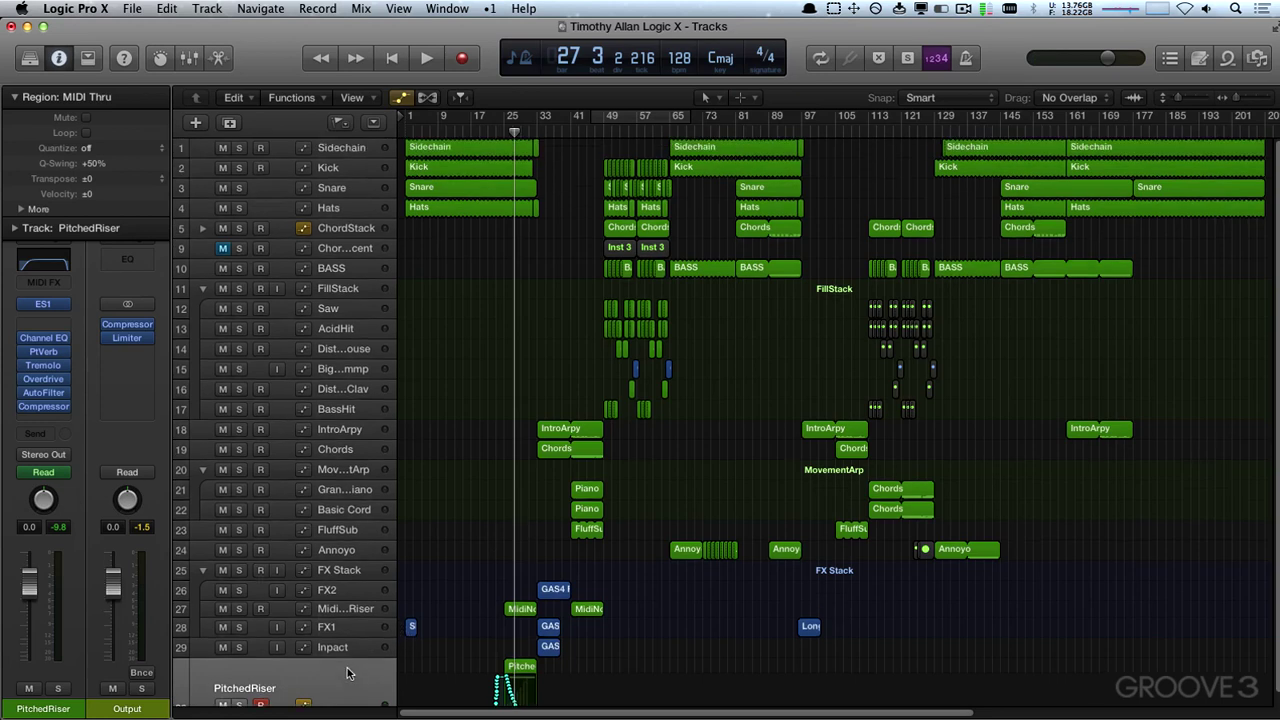
scroll(335, 645, down, 1)
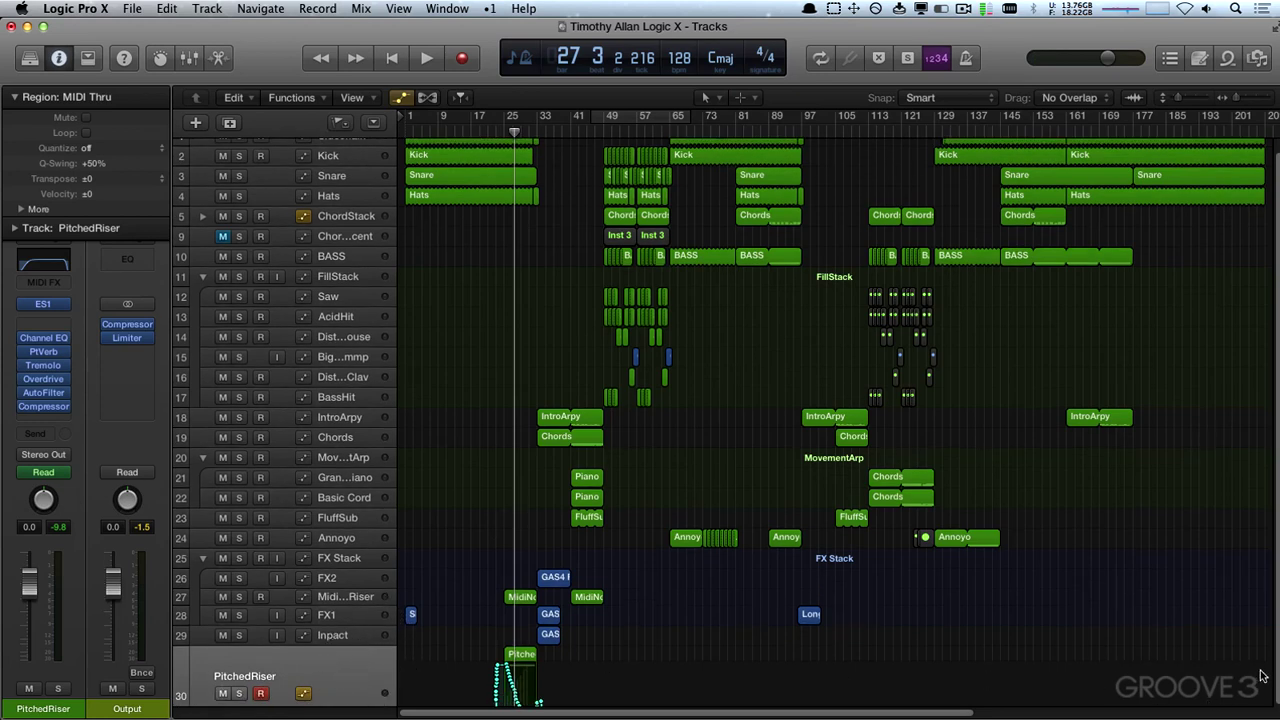
scroll(1275, 670, up, 1)
scroll(1275, 670, down, 1)
key(a)
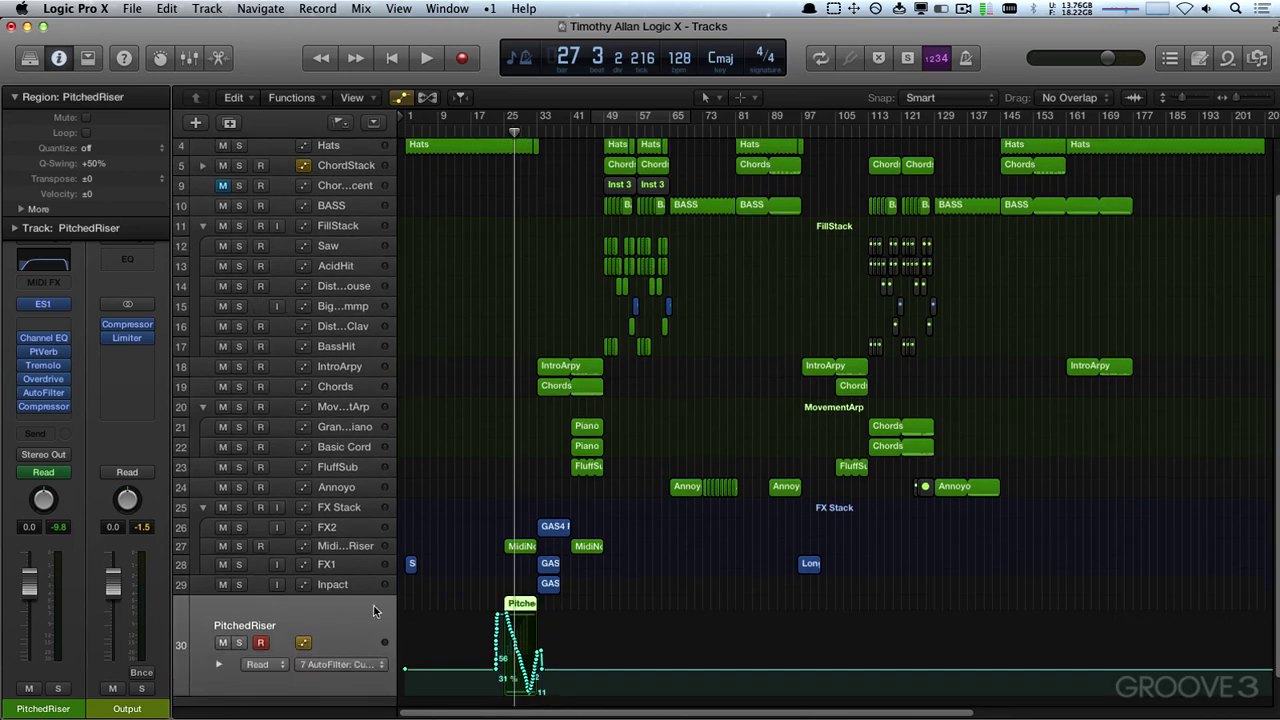
scroll(458, 540, down, 1)
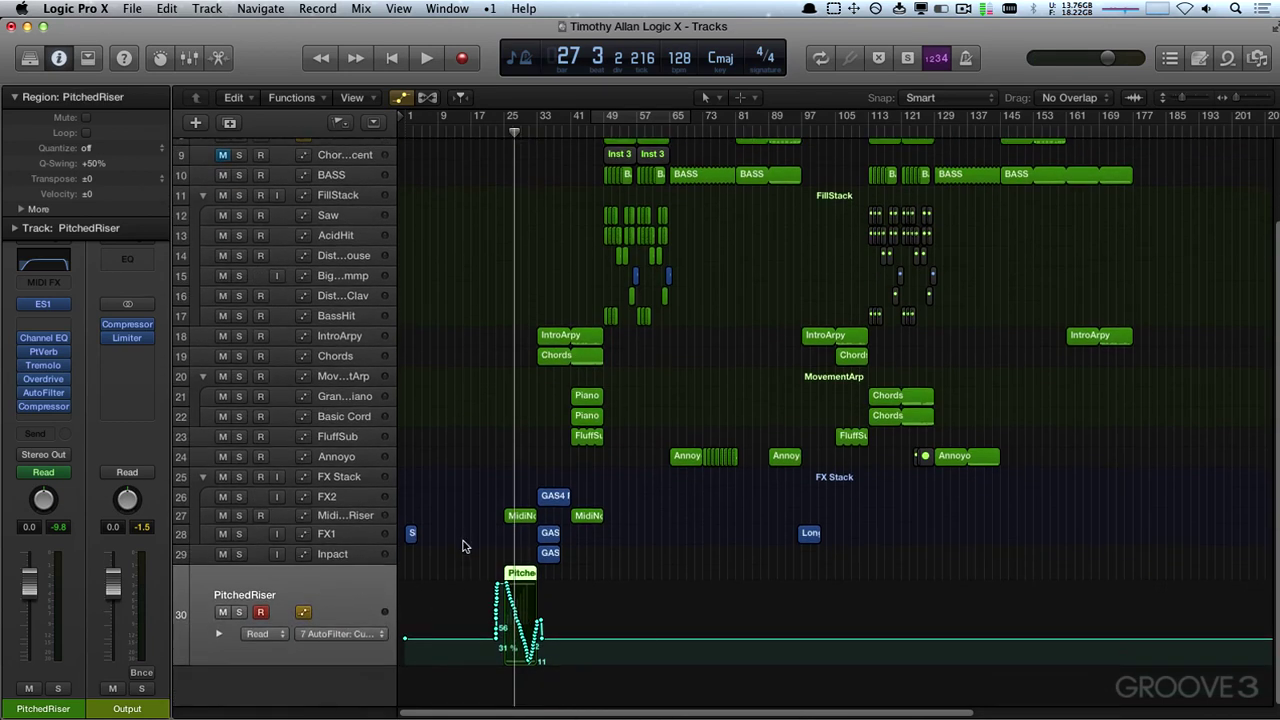
drag(456, 530, 641, 672)
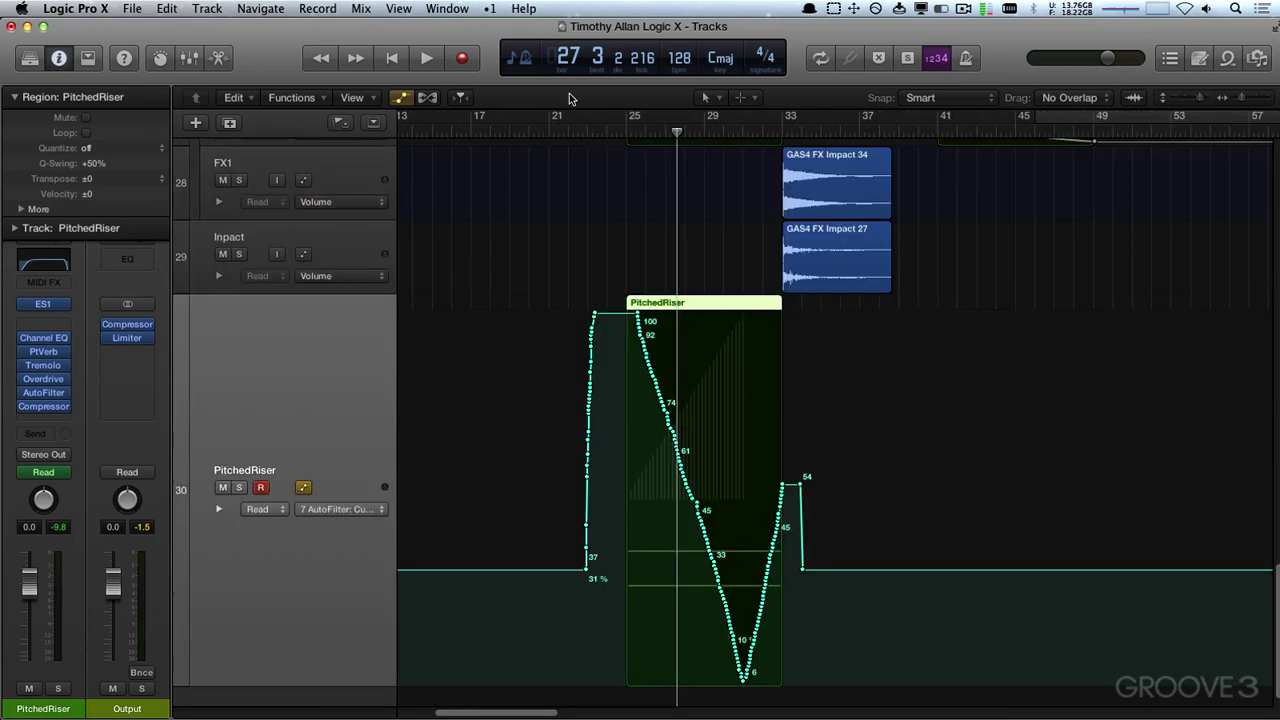
key(space)
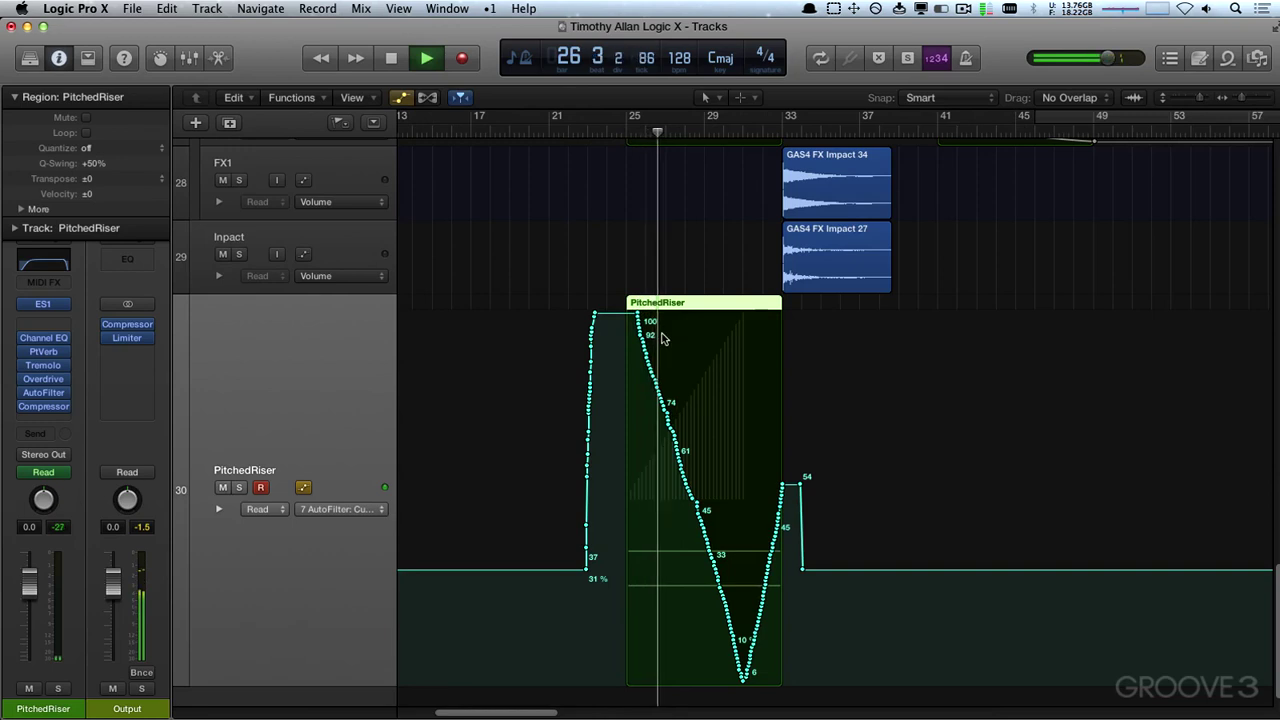
click(594, 314)
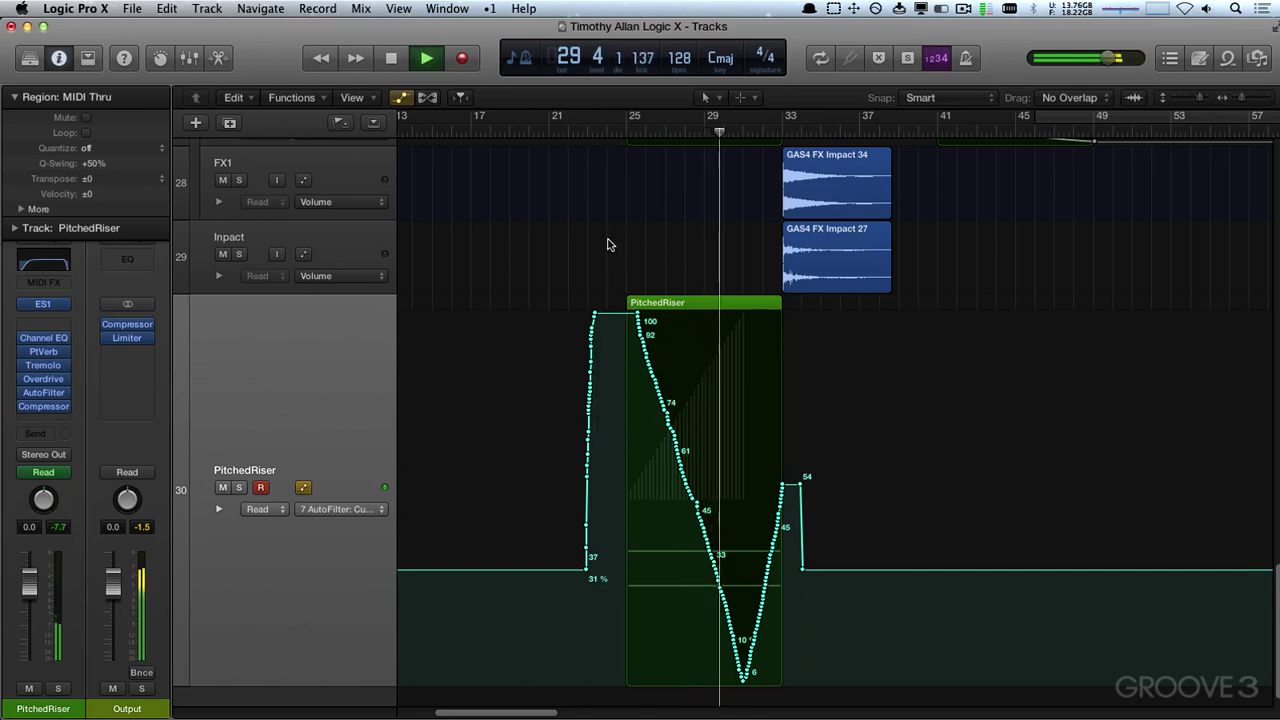
- Remove the separate one-bar Hats region at bar 32 and trim the looped Hats region to end at bar 33
key(z)
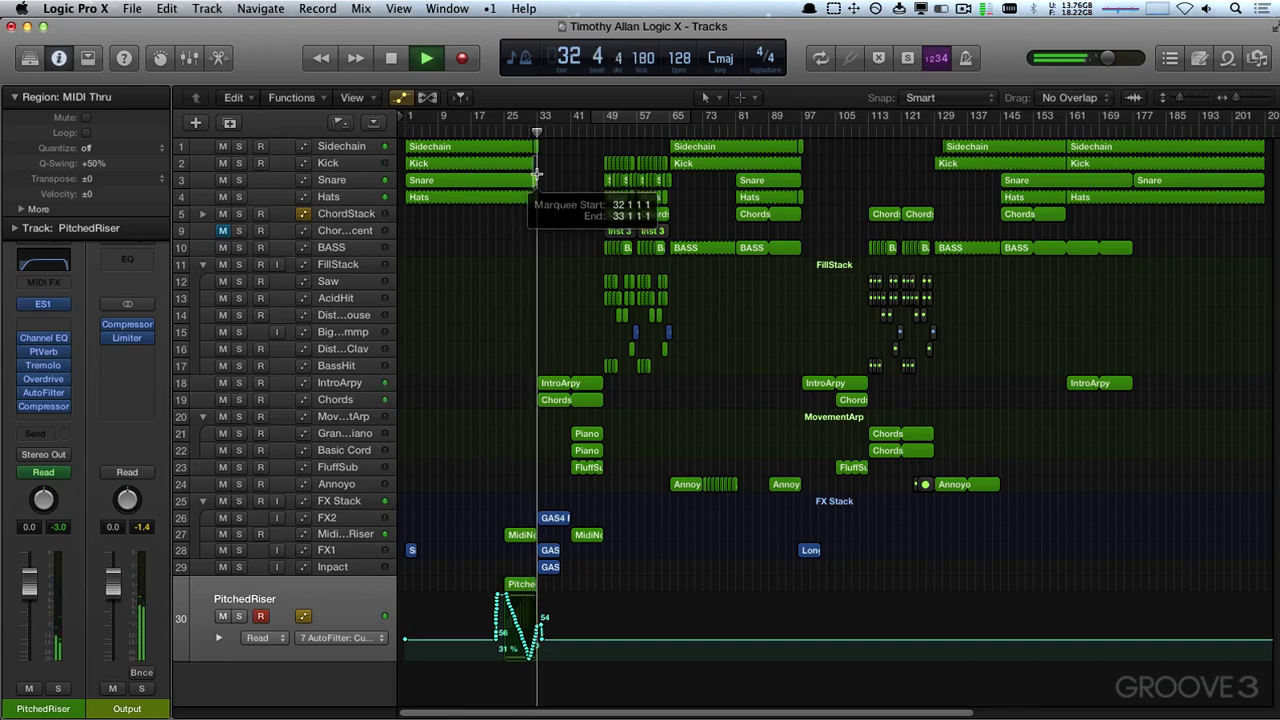
drag(535, 196, 603, 198)
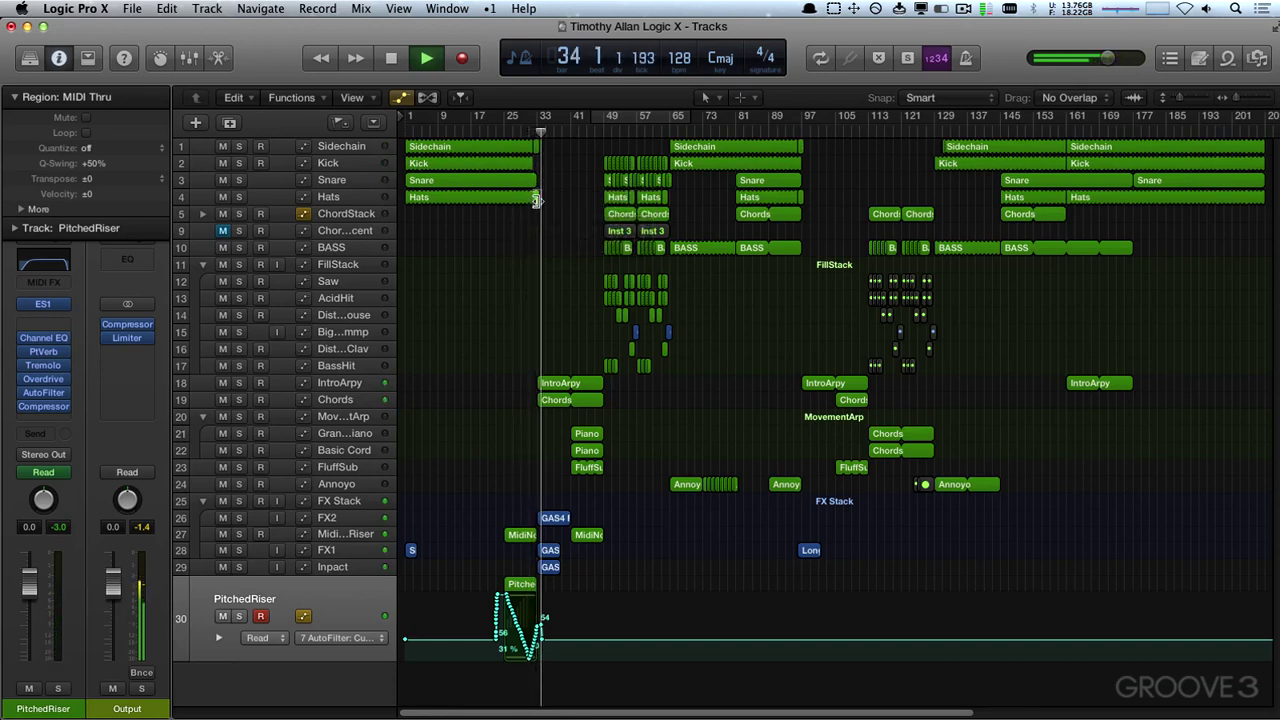
click(537, 199)
key(space)
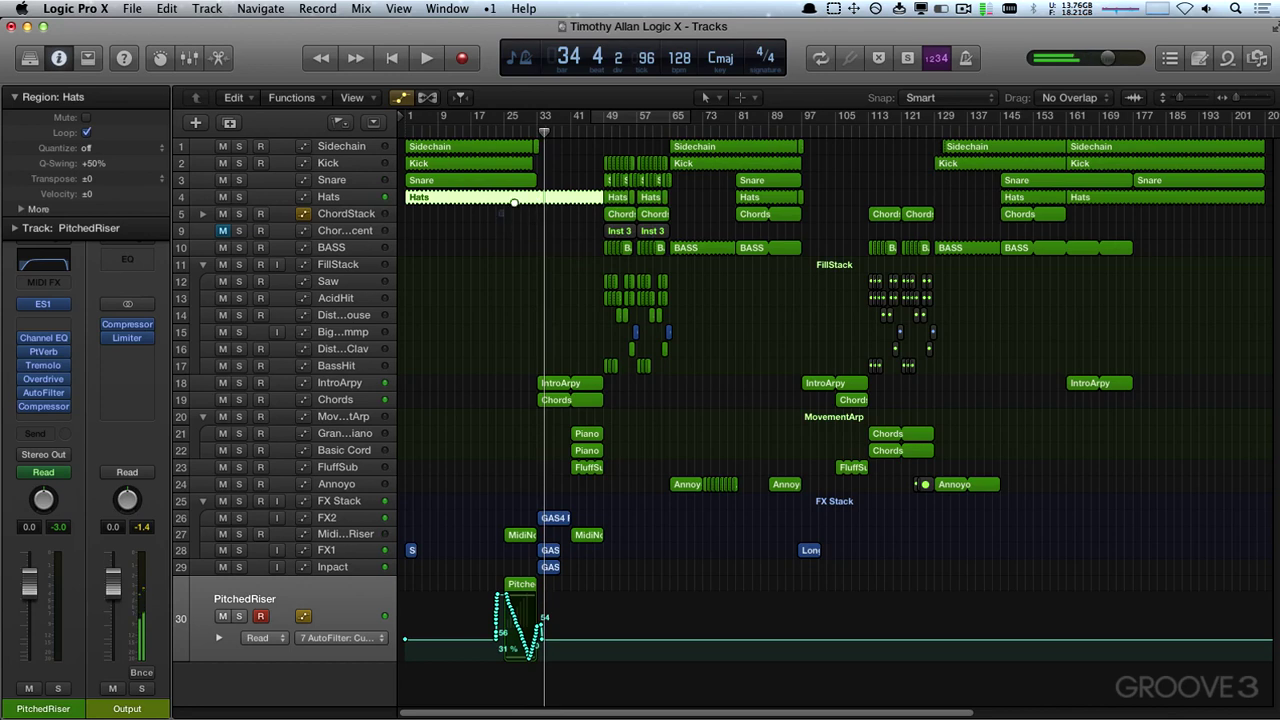
key(z)
drag(693, 478, 683, 478)
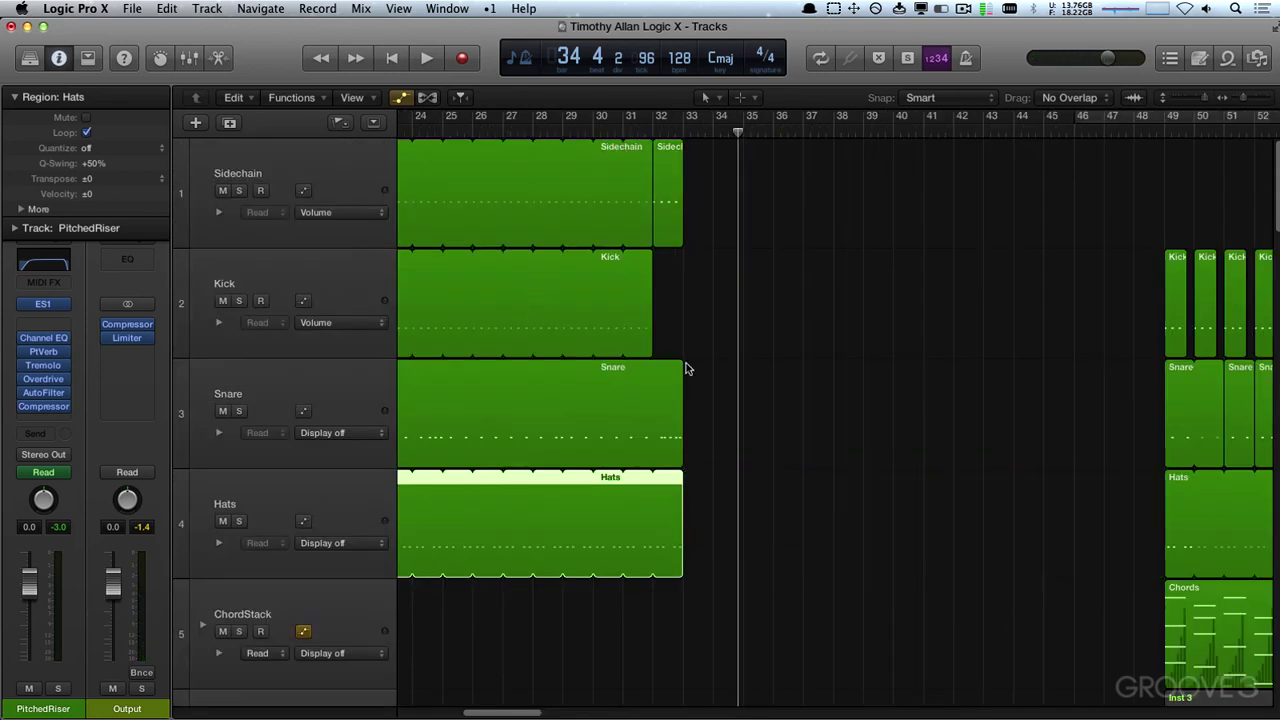
click(858, 513)
key(z)
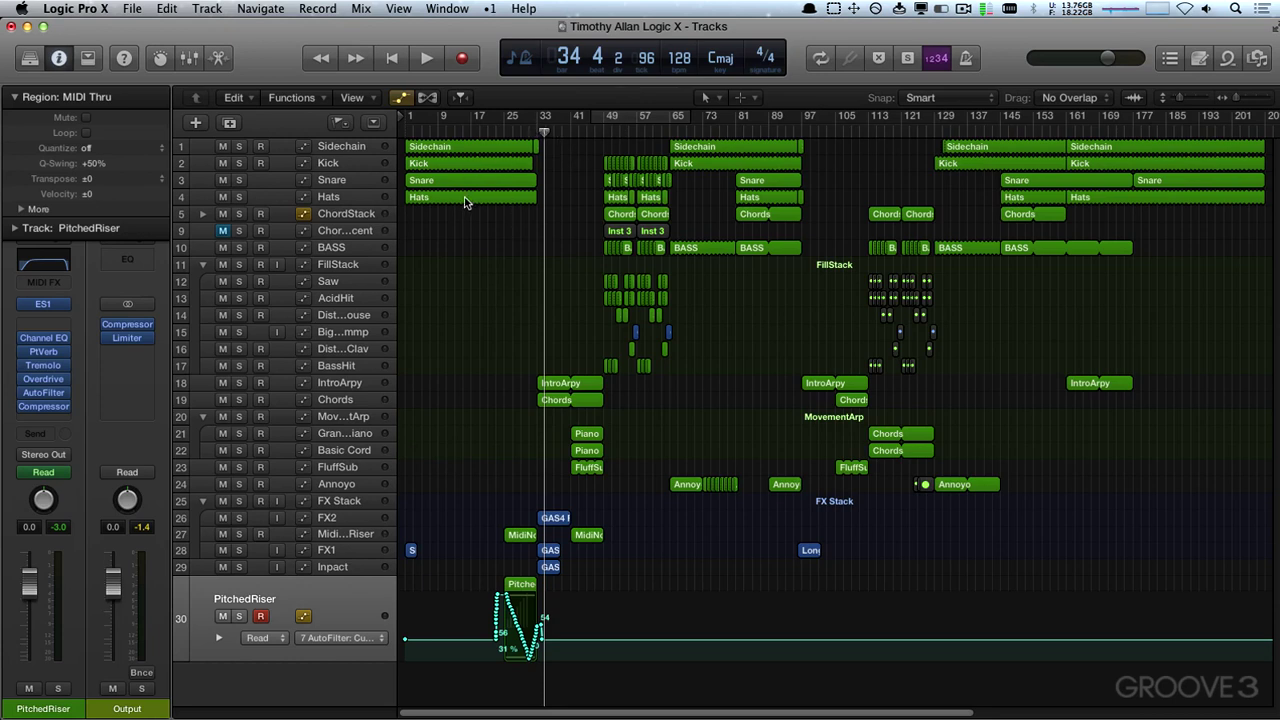
- Play the breakdown from bar 33 and raise the filter cutoff of the Chords track's Retro Synth to 0.41
click(544, 136)
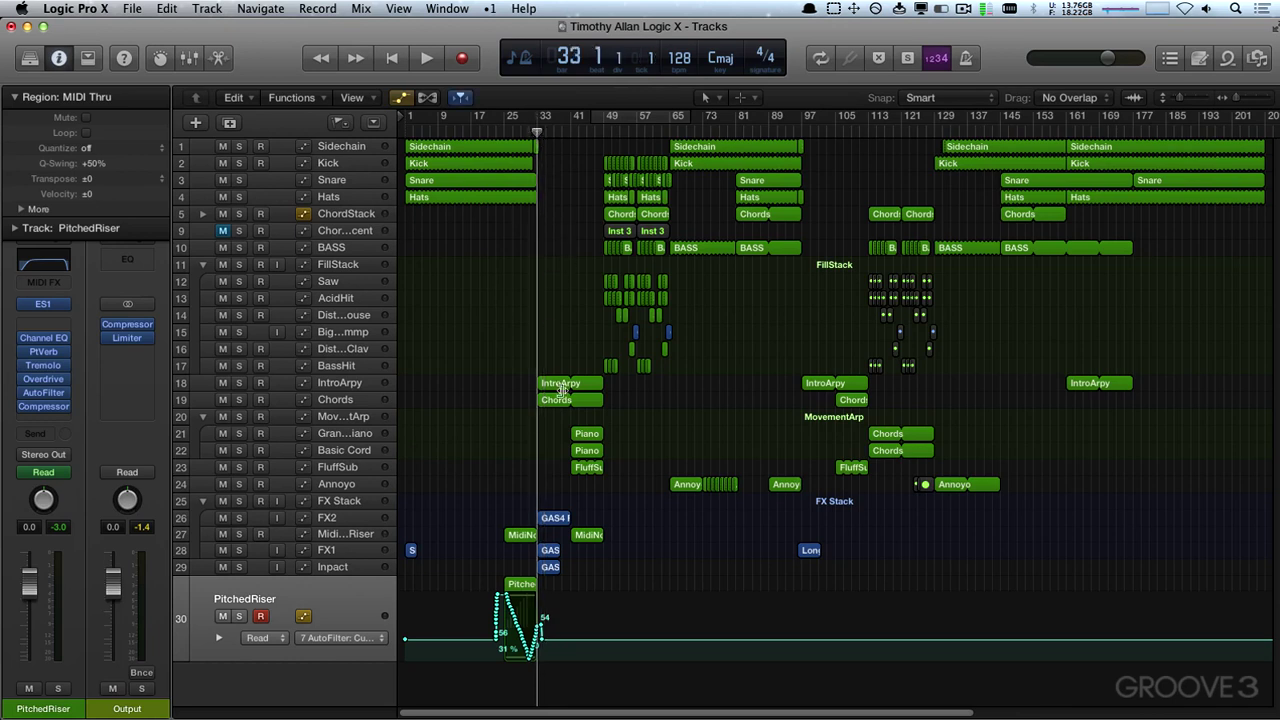
key(space)
click(336, 400)
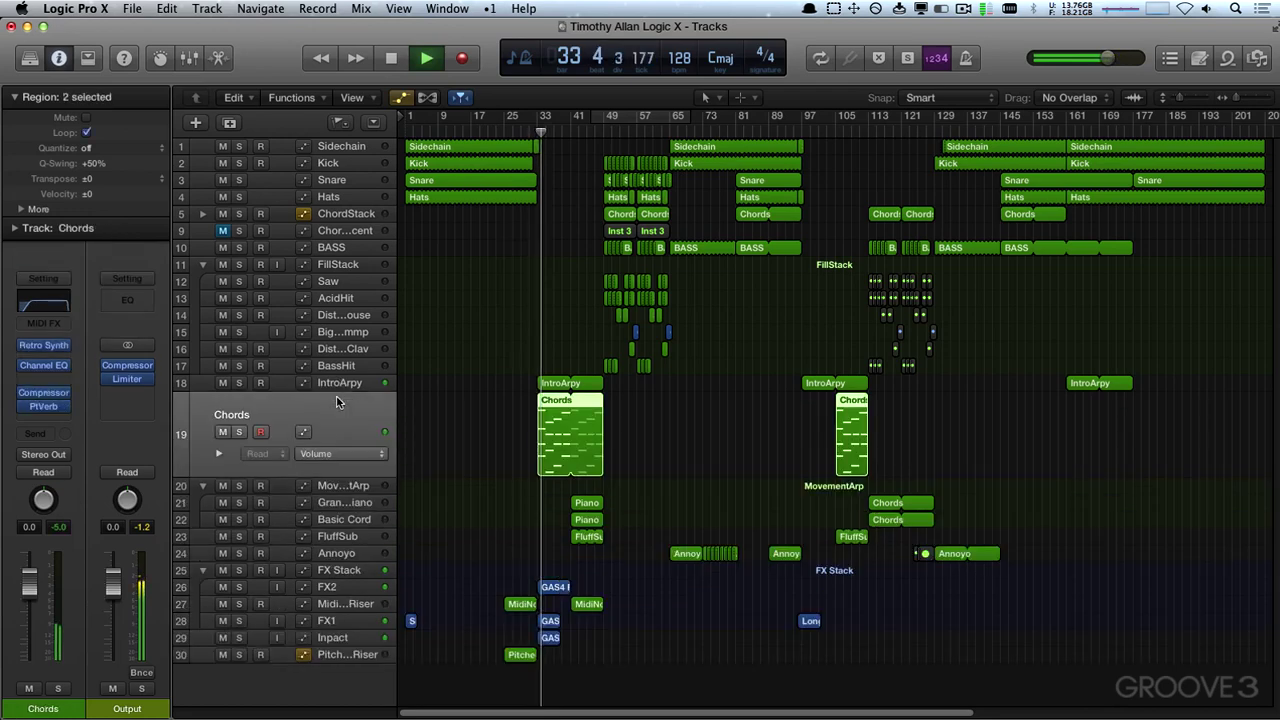
click(44, 344)
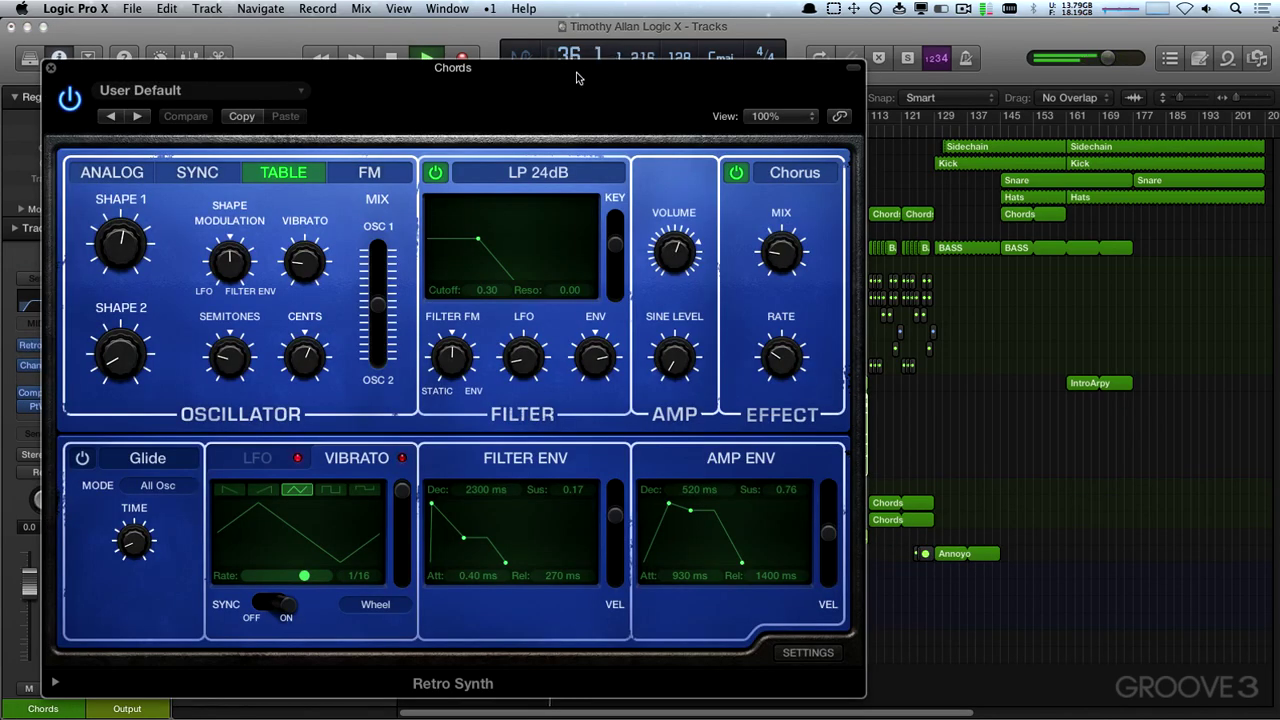
drag(443, 29, 888, 99)
mouse_move(897, 368)
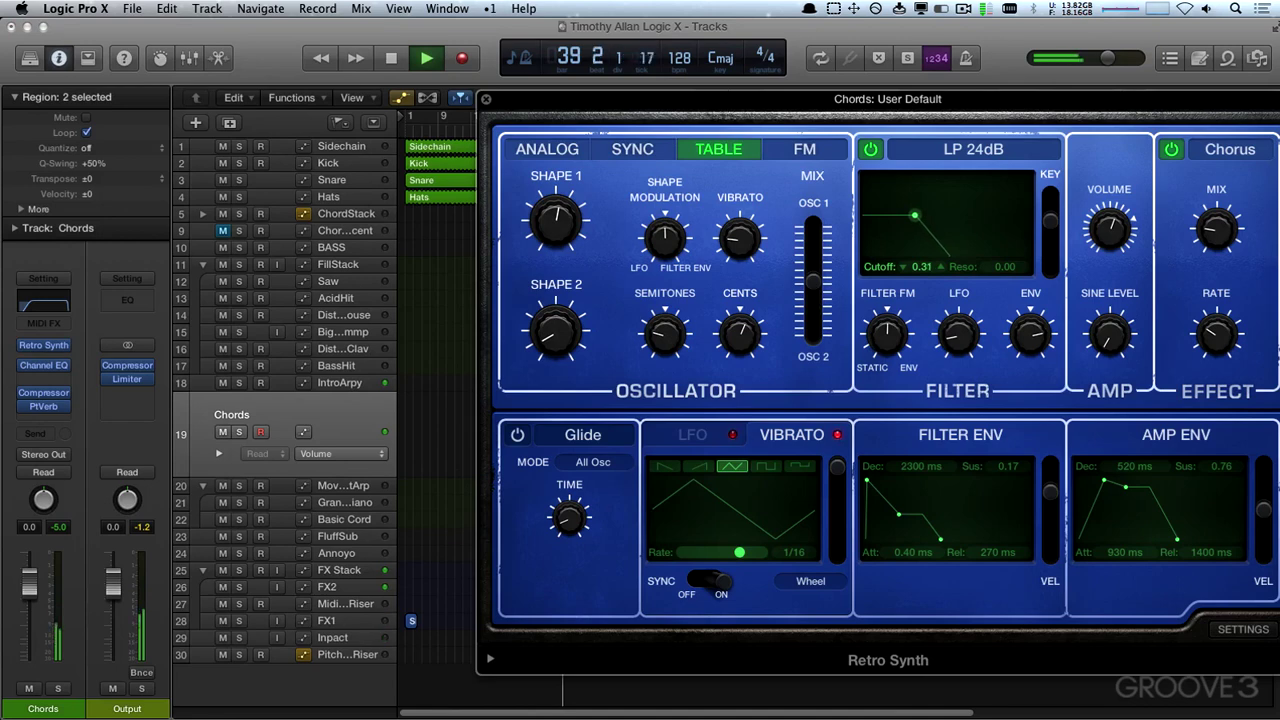
mouse_move(921, 266)
mouse_down()
mouse_move(921, 177)
mouse_move(921, 245)
mouse_up()
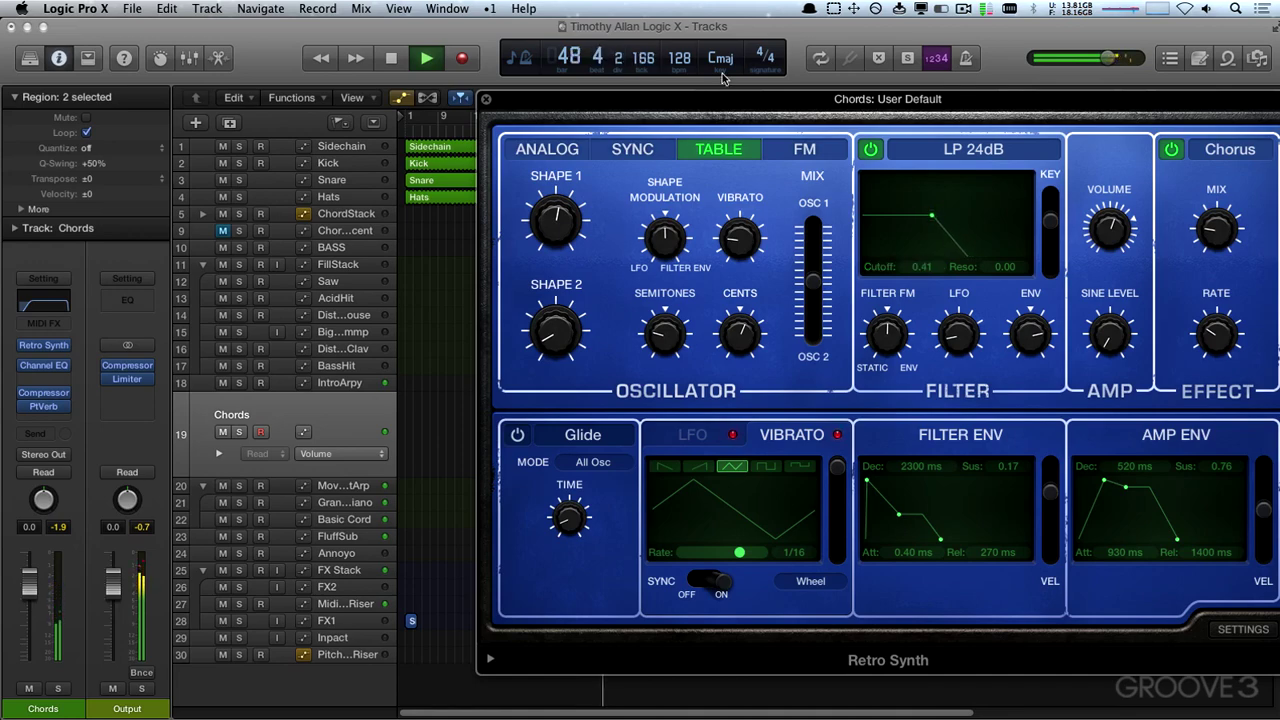
drag(720, 98, 548, 477)
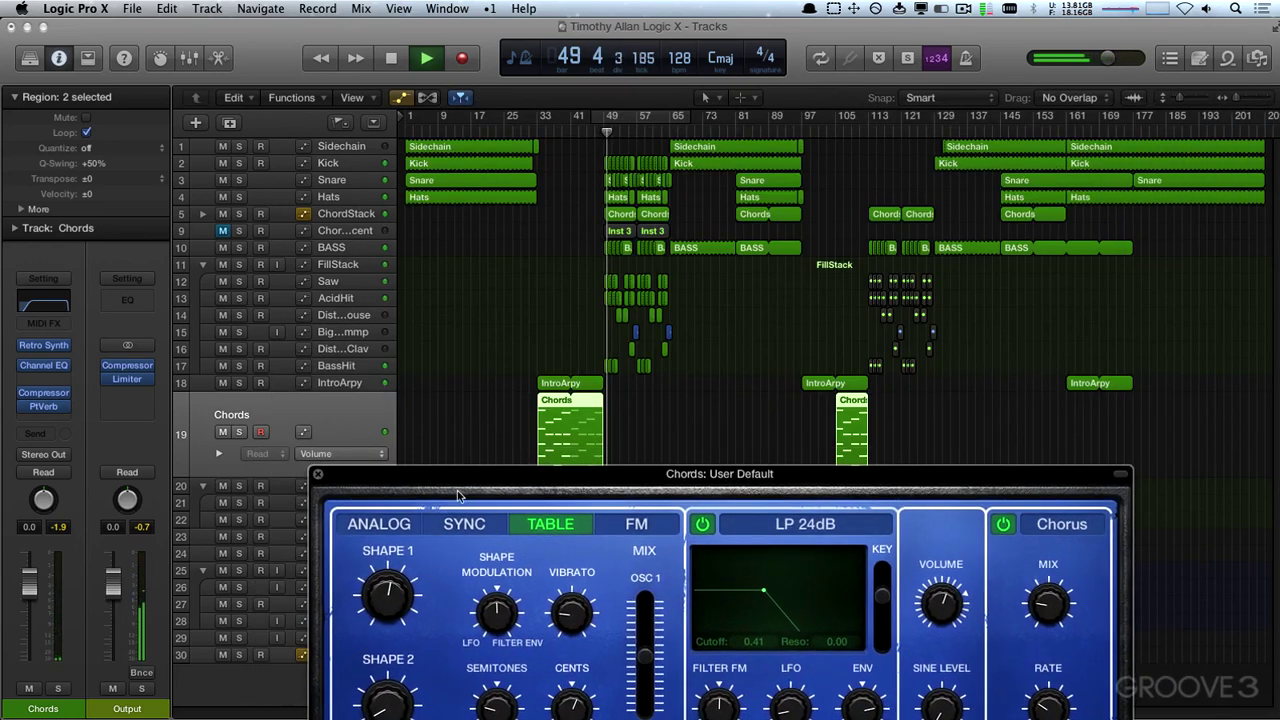
click(316, 477)
key(space)
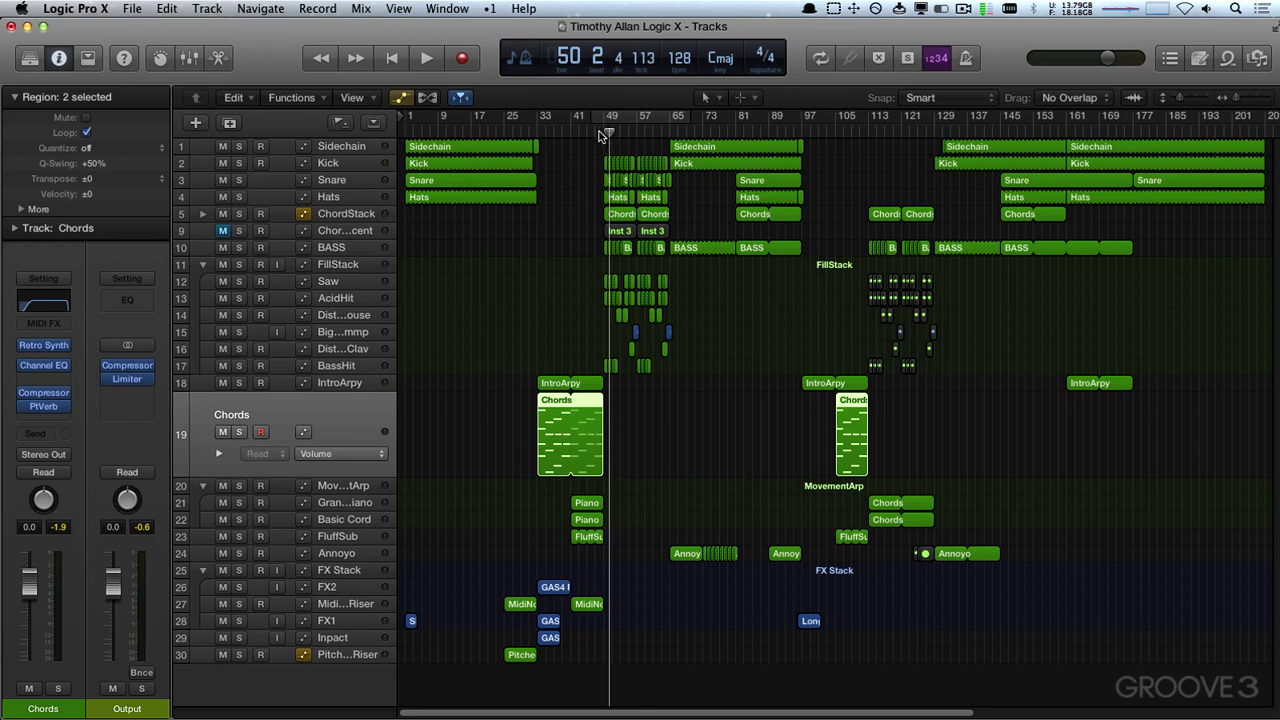
- Show automation on the IntroArpy track and set its automation mode to Touch
click(355, 383)
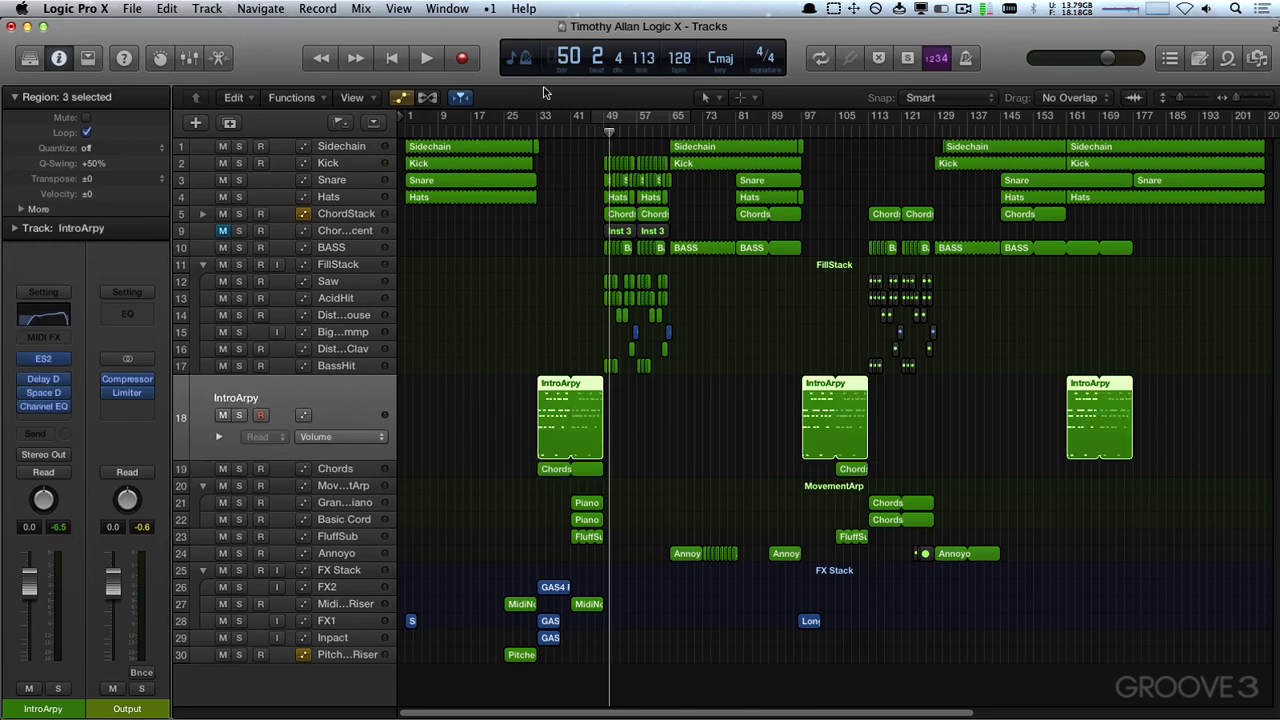
click(536, 133)
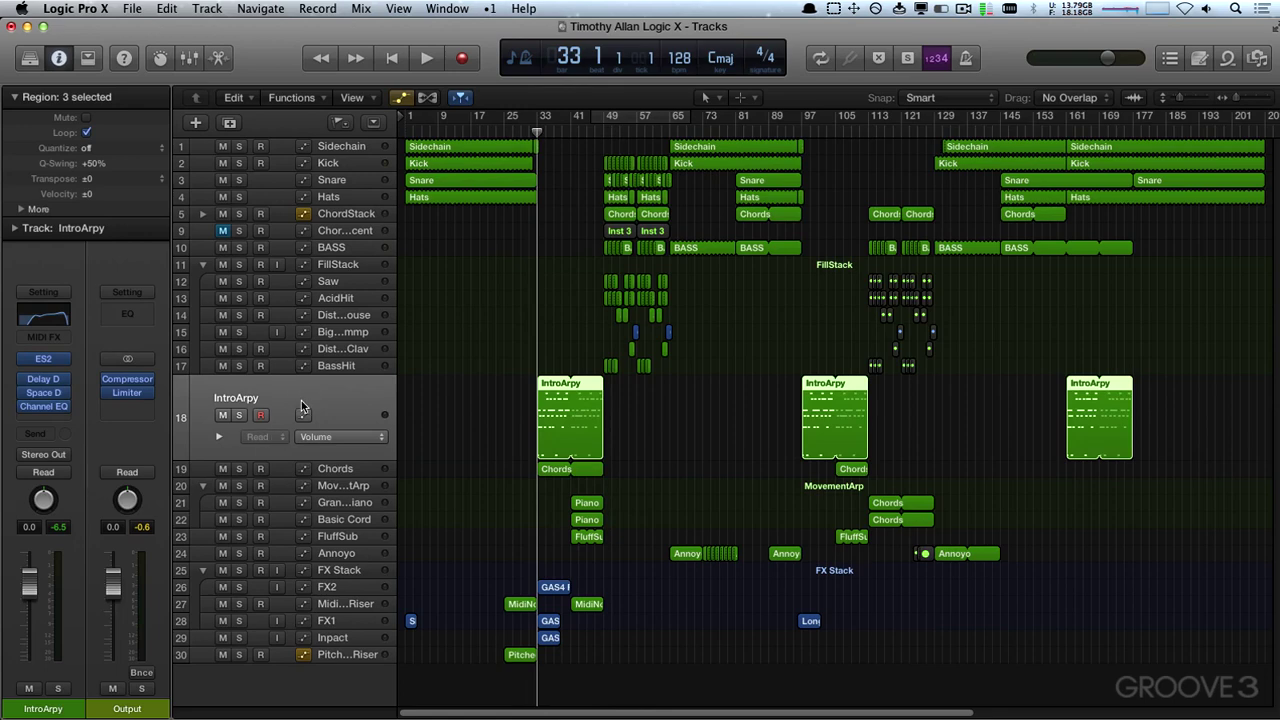
click(218, 436)
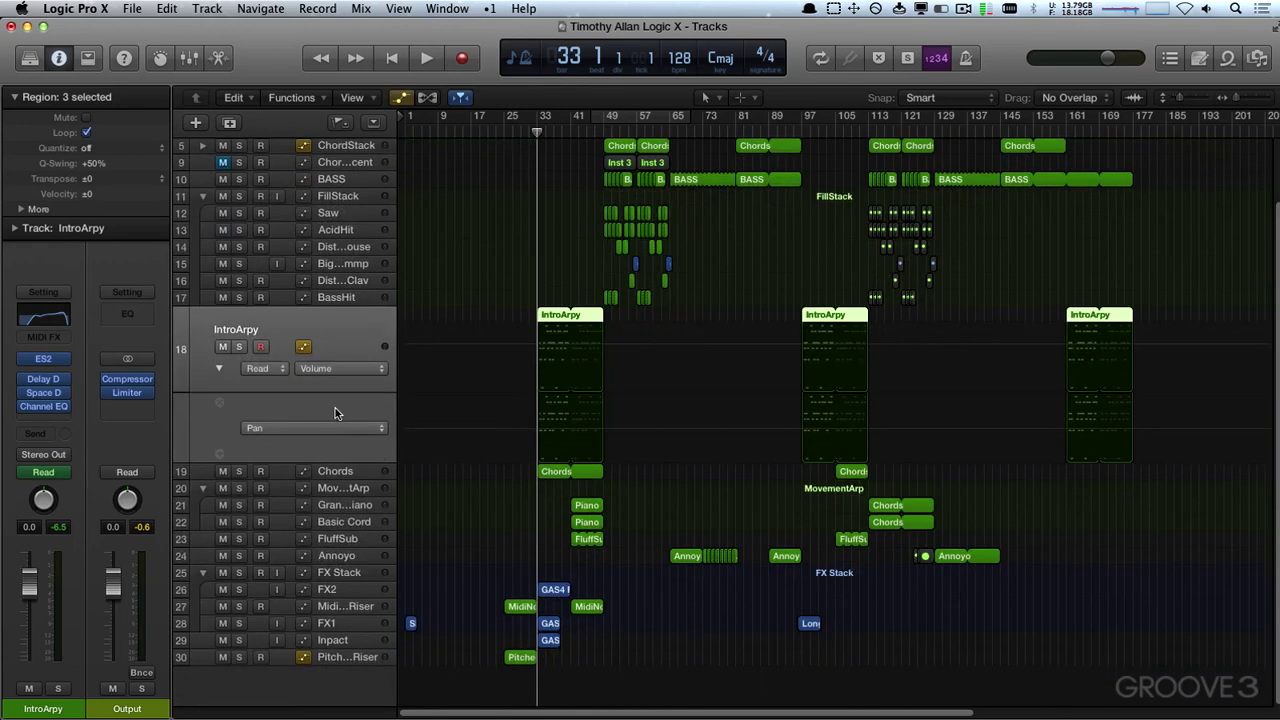
click(258, 372)
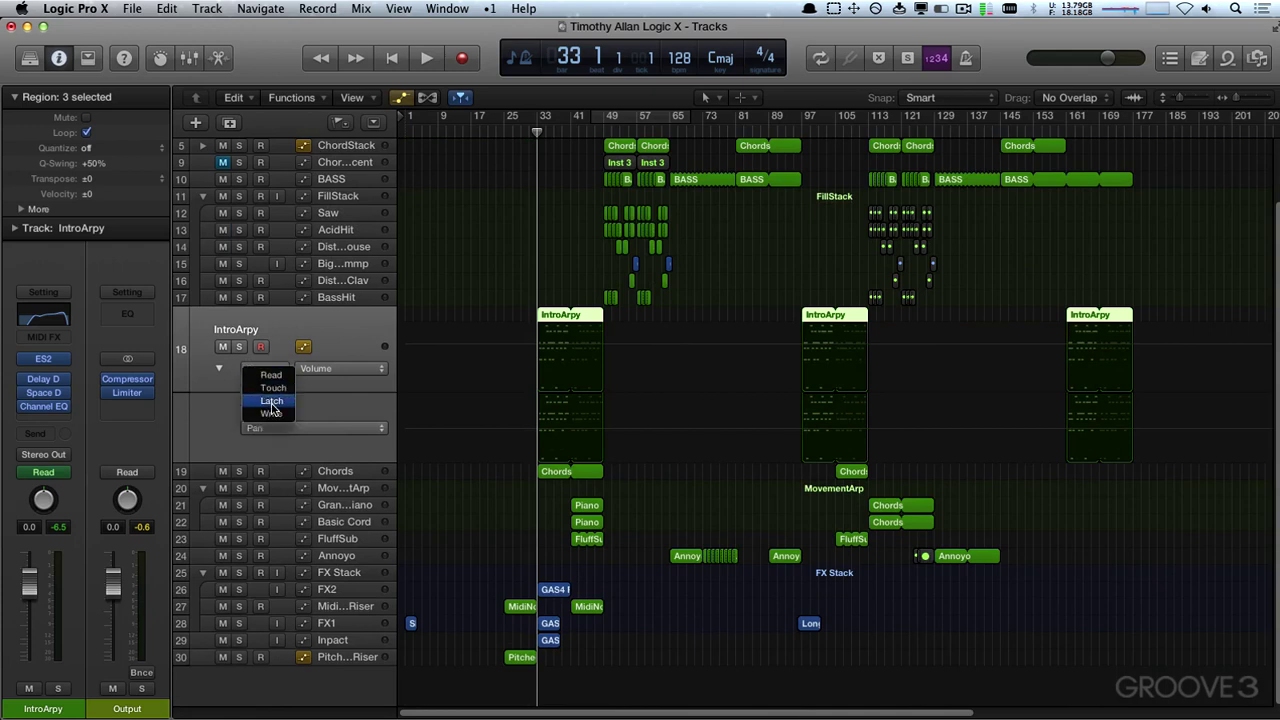
click(275, 389)
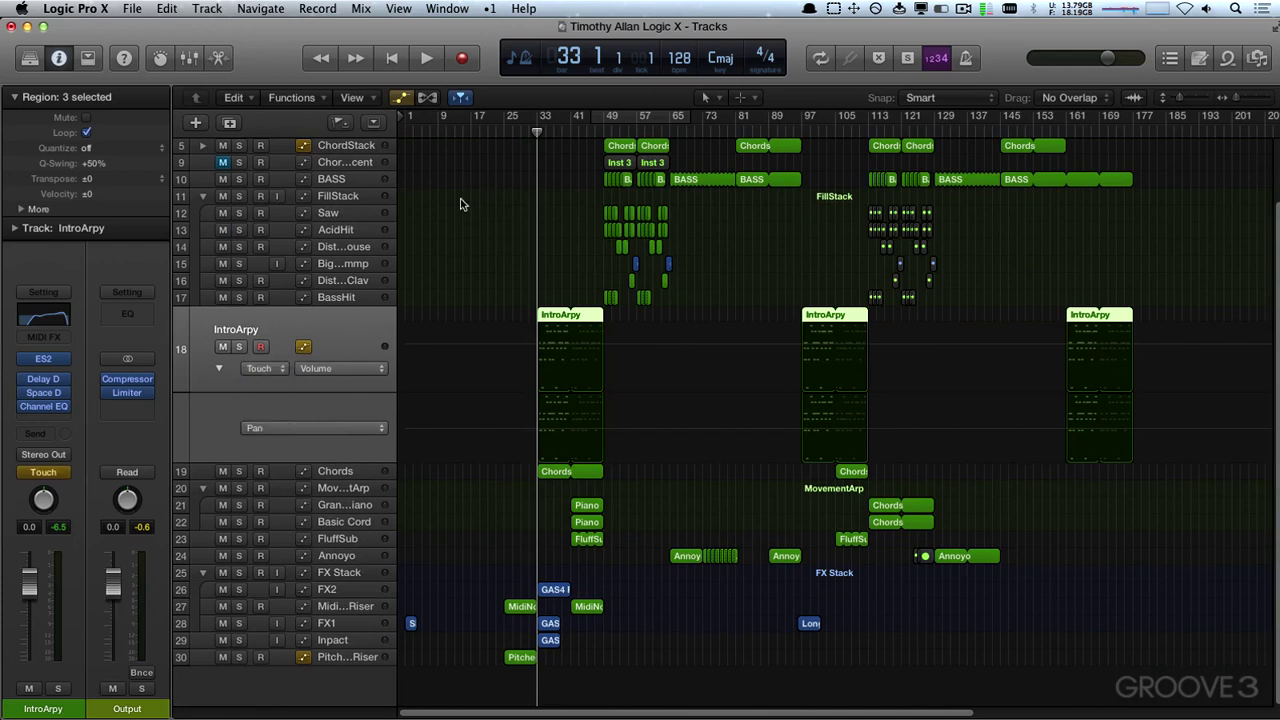
click(219, 370)
- Play from bar 31 and record ES2 LPF cutoff automation over the first IntroArpy section, rising to about 0.856 by its end
click(530, 130)
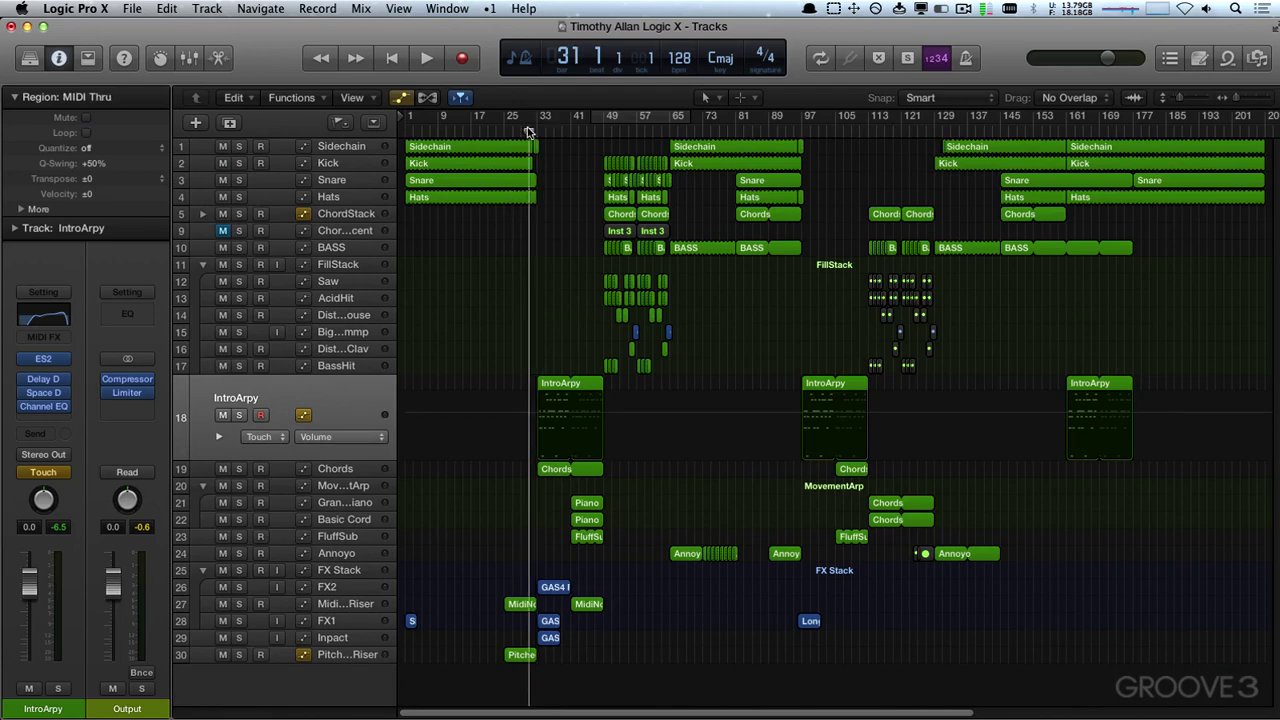
key(space)
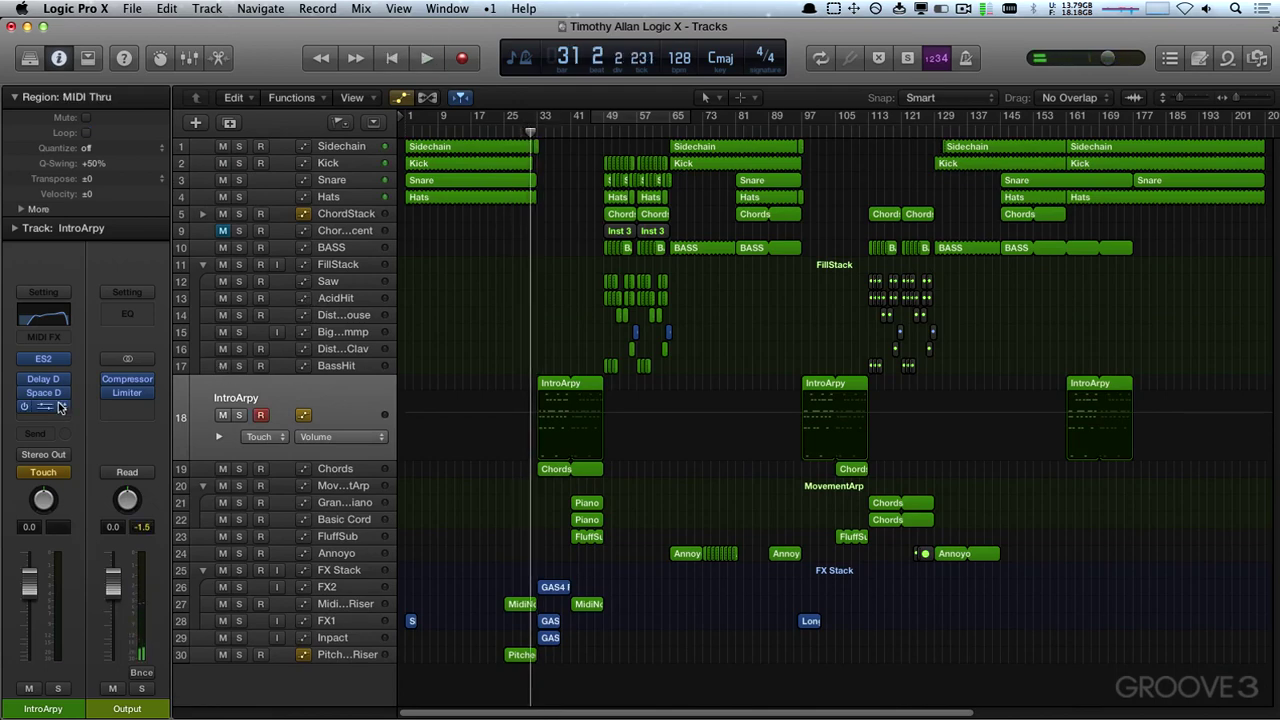
click(44, 360)
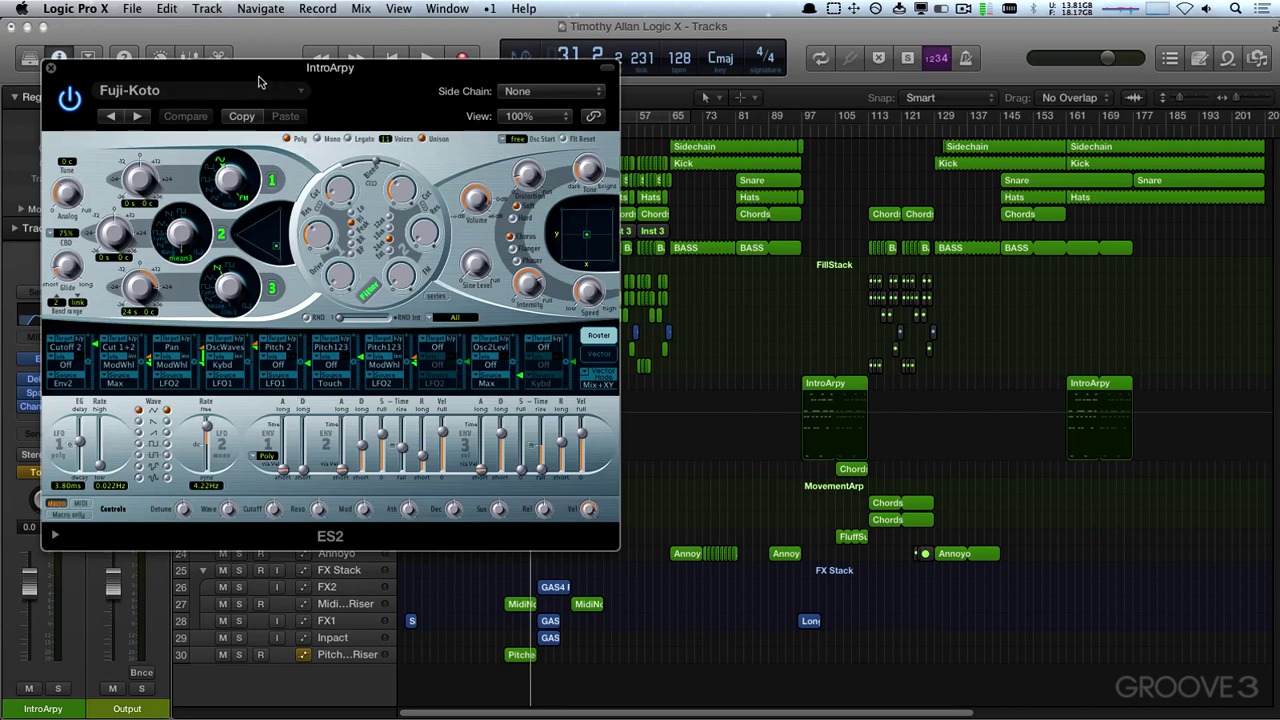
drag(258, 82, 762, 471)
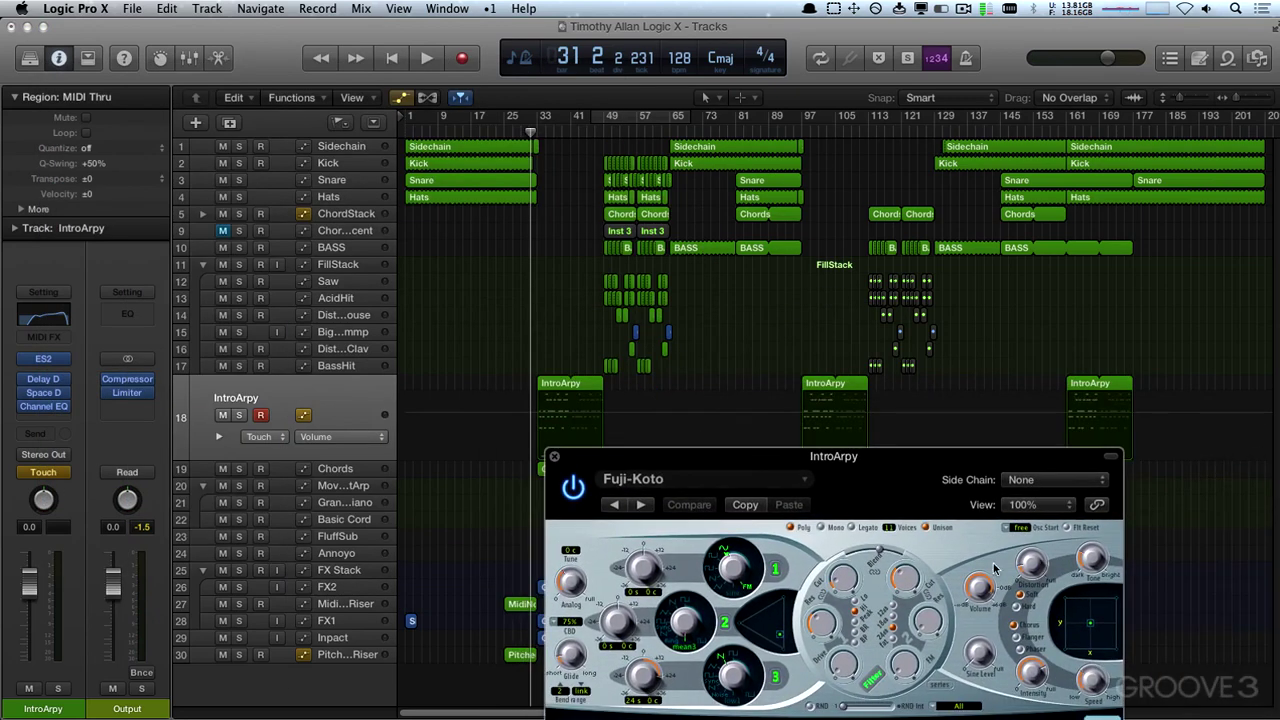
key(space)
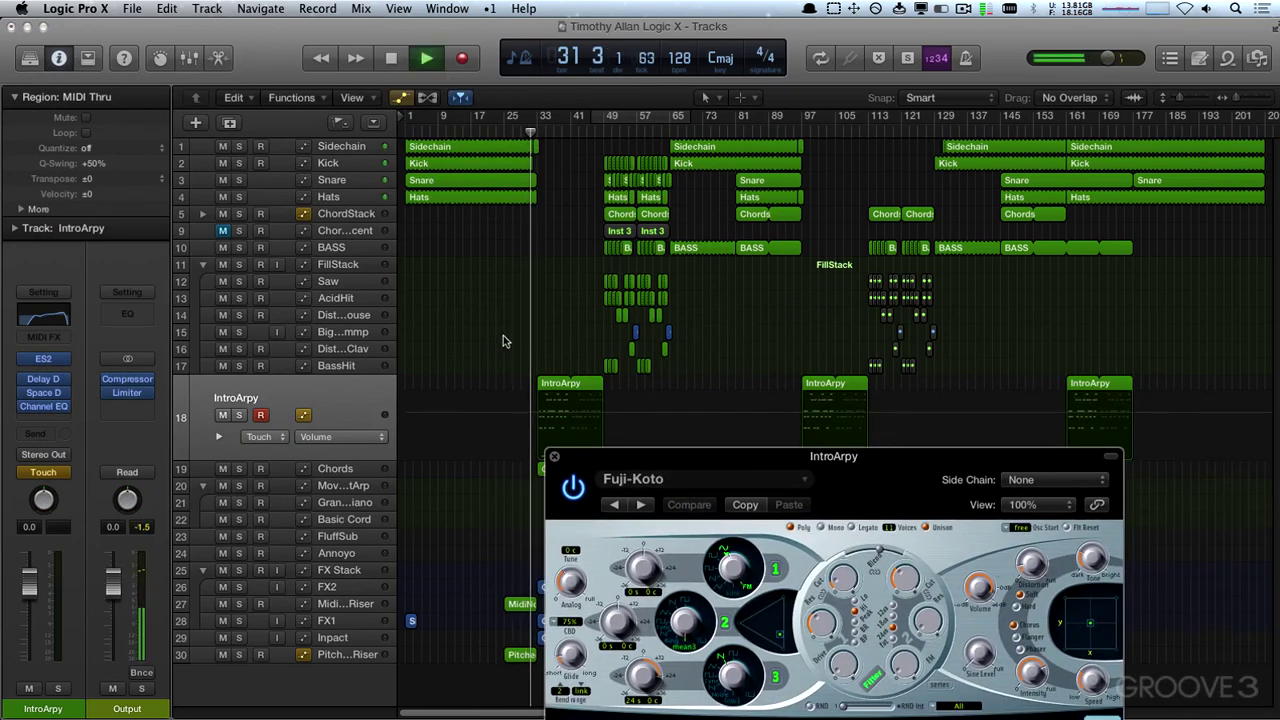
mouse_move(903, 580)
mouse_down()
mouse_move(915, 540)
mouse_move(903, 584)
mouse_move(916, 519)
mouse_up()
click(555, 456)
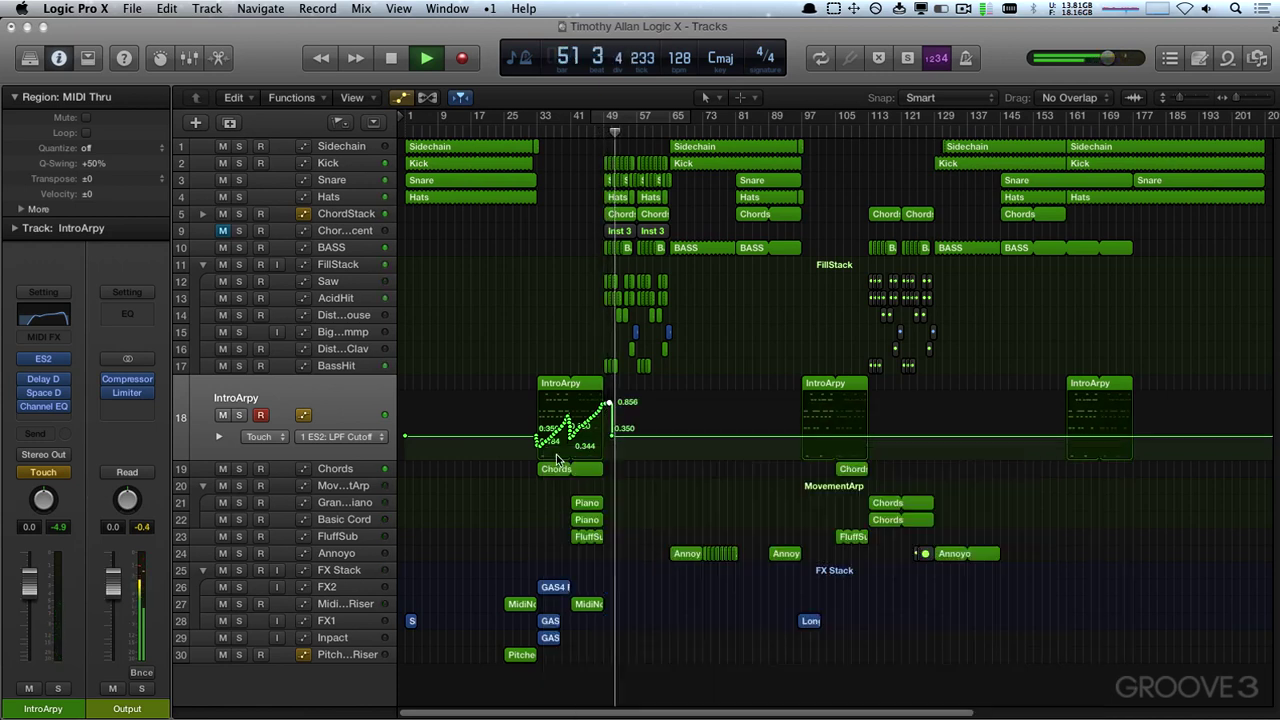
key(space)
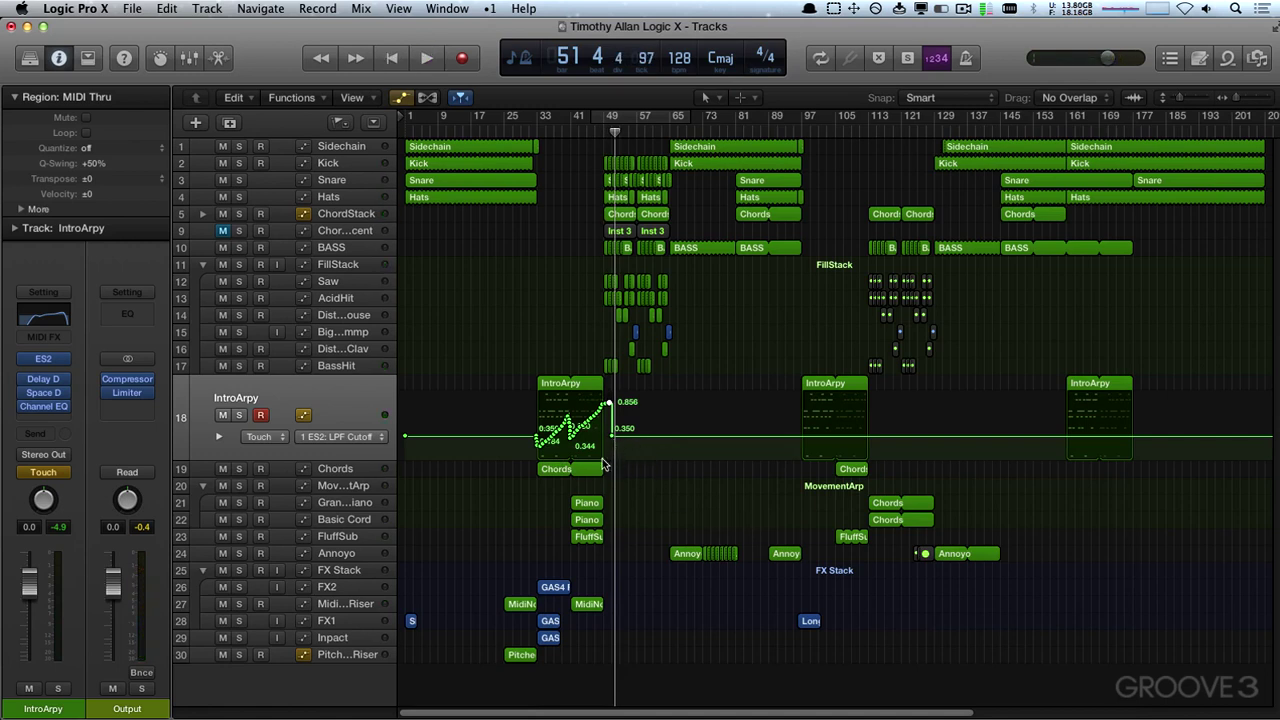
- Set the IntroArpy track's automation mode to Read
click(340, 470)
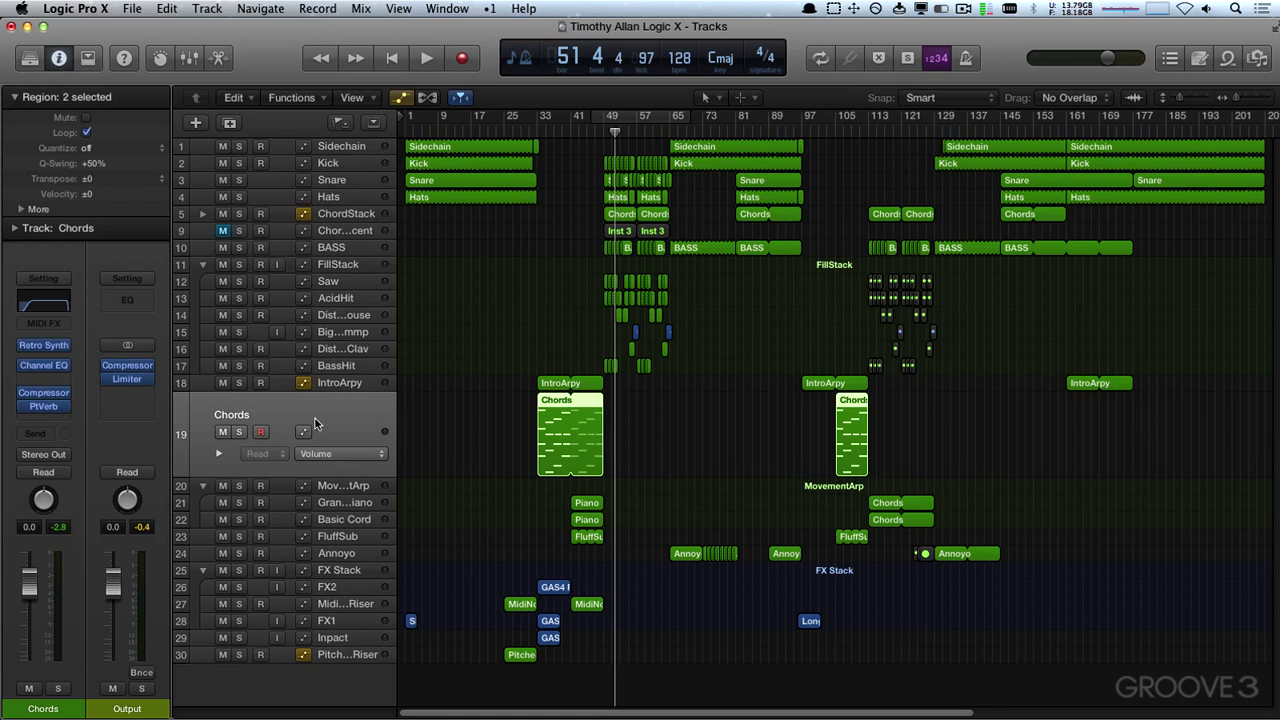
click(328, 390)
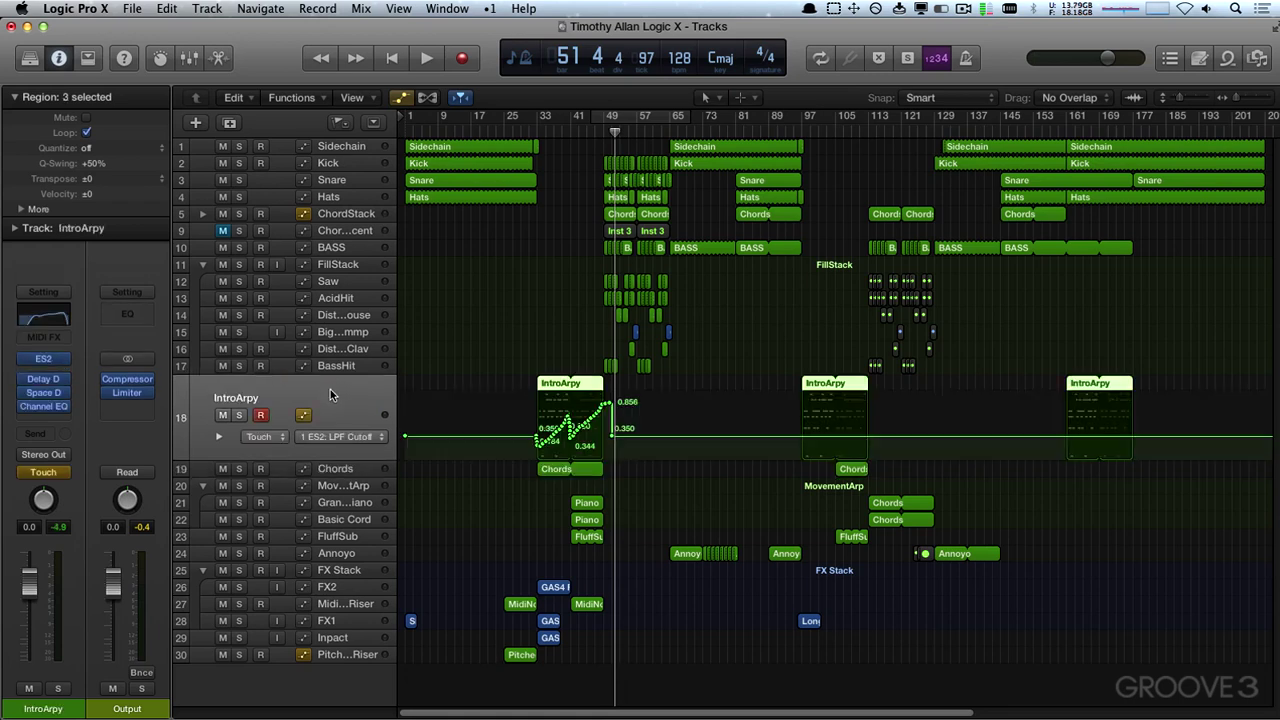
click(270, 437)
click(273, 447)
click(337, 468)
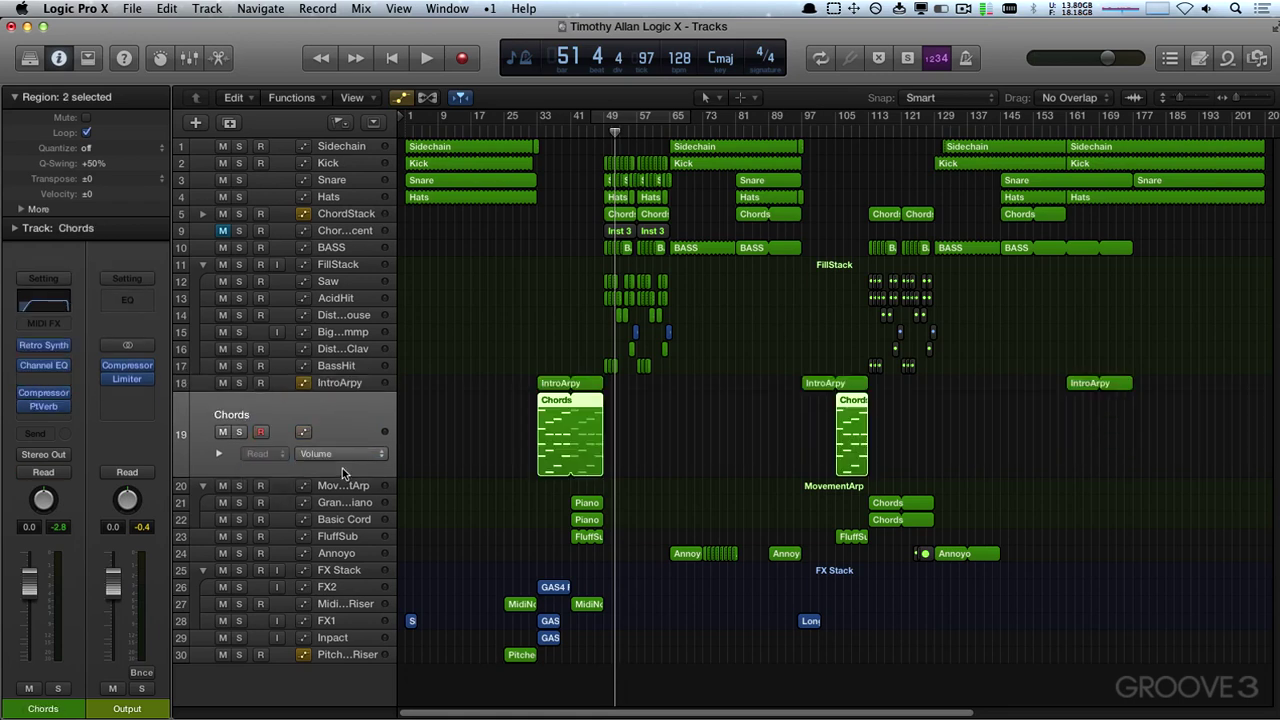
click(352, 385)
click(350, 352)
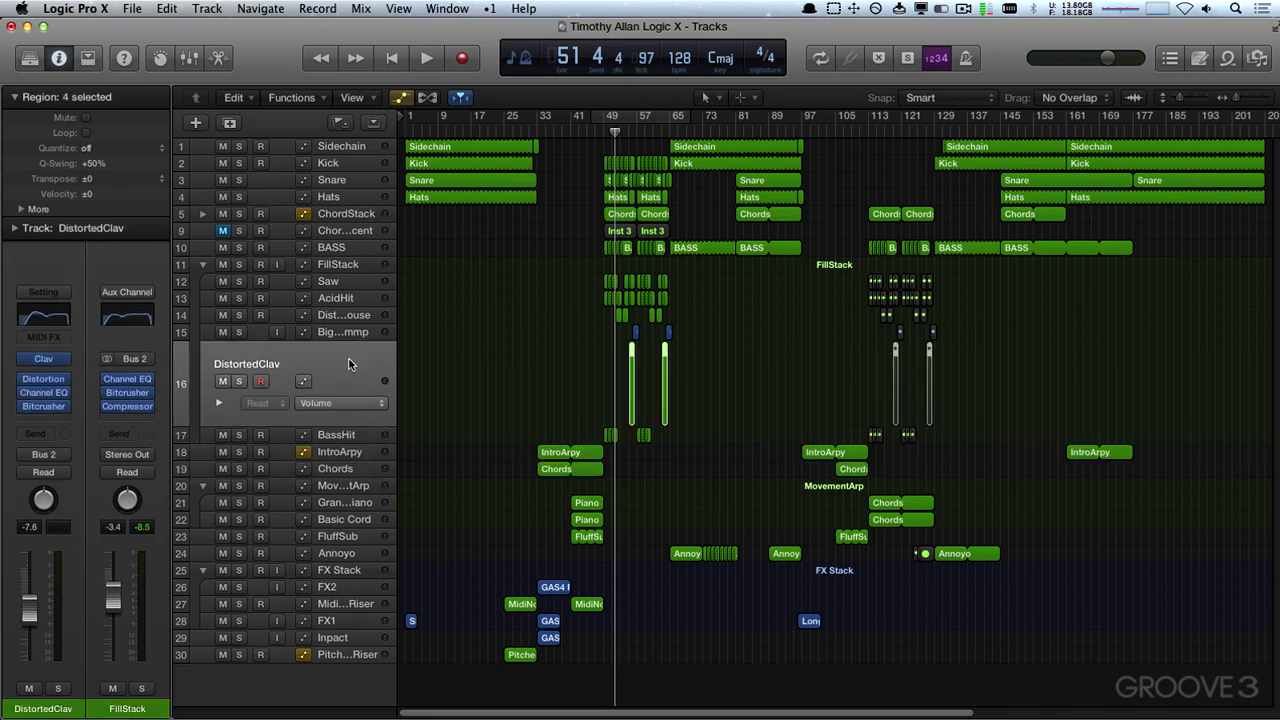
key(ctrl+z)
key(ctrl+z)
click(338, 434)
click(336, 457)
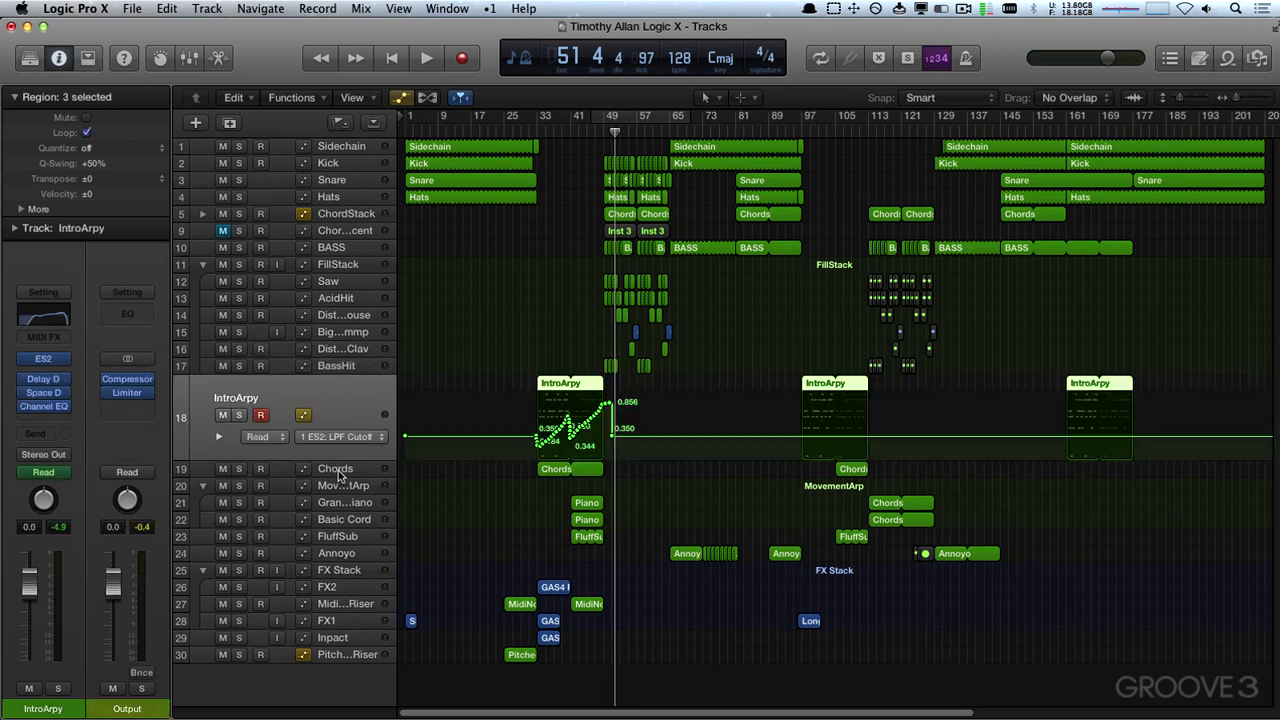
- Clear the Chords track between bars 33 and 41 so its first region occupies only bars 41 to 49
click(338, 470)
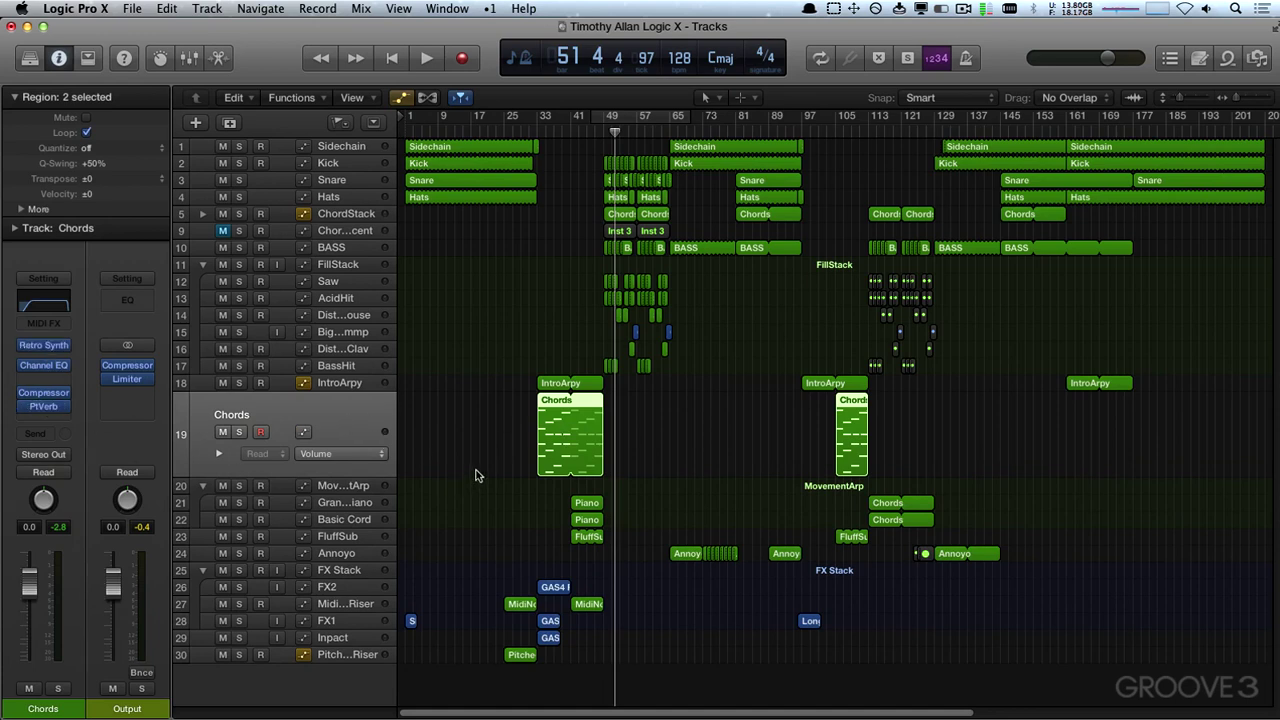
drag(550, 405, 603, 403)
key(super+z)
click(503, 410)
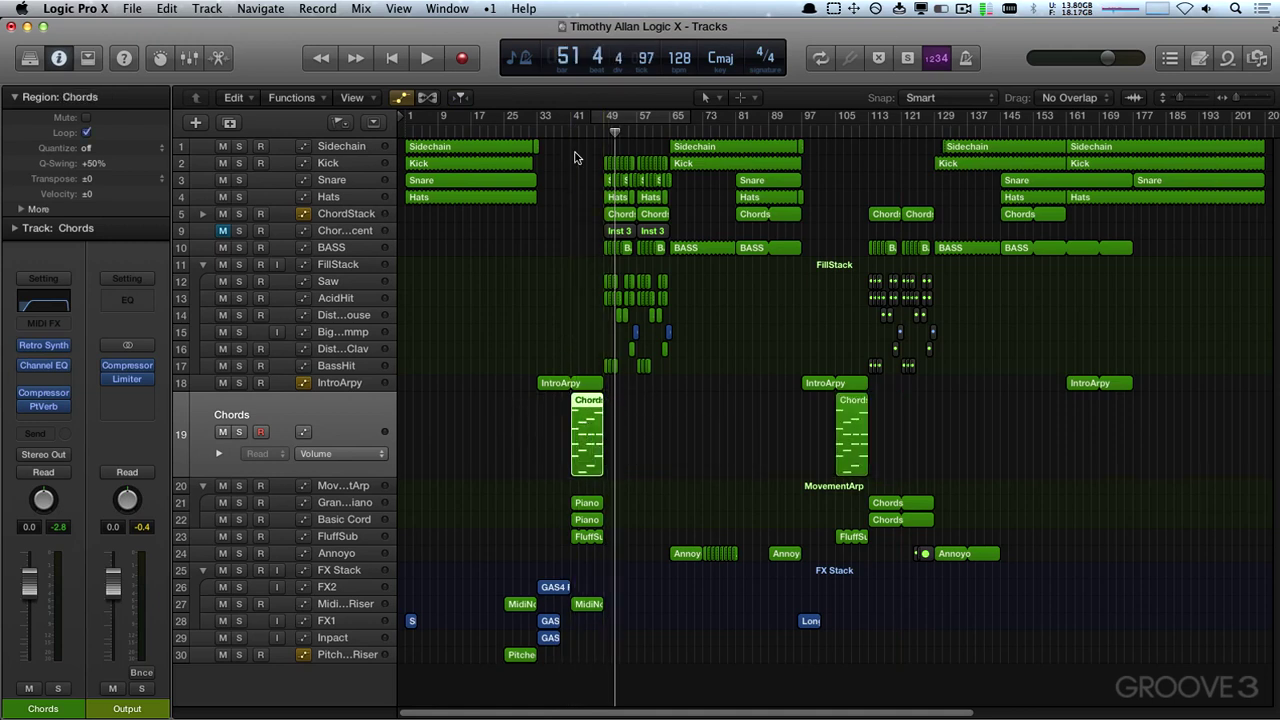
- Set a cycle range starting at bar 33, play the breakdown from there, and turn cycling off
click(535, 120)
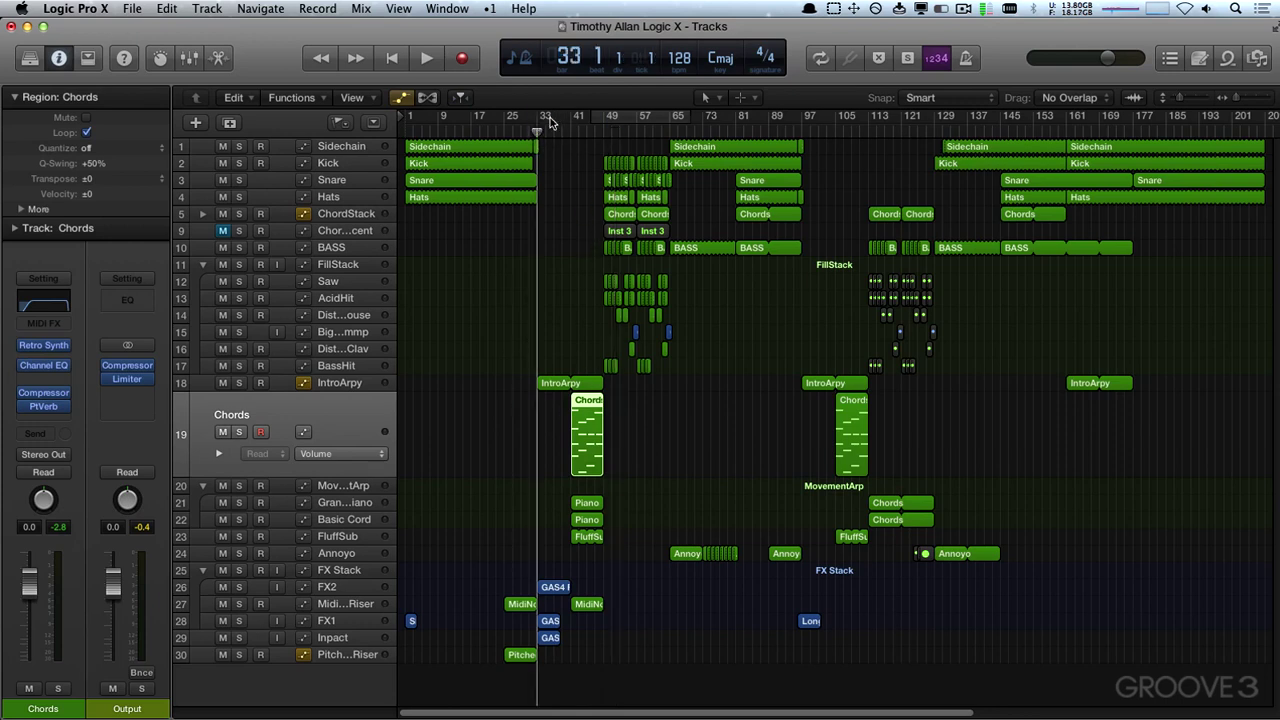
drag(549, 122, 574, 120)
key(space)
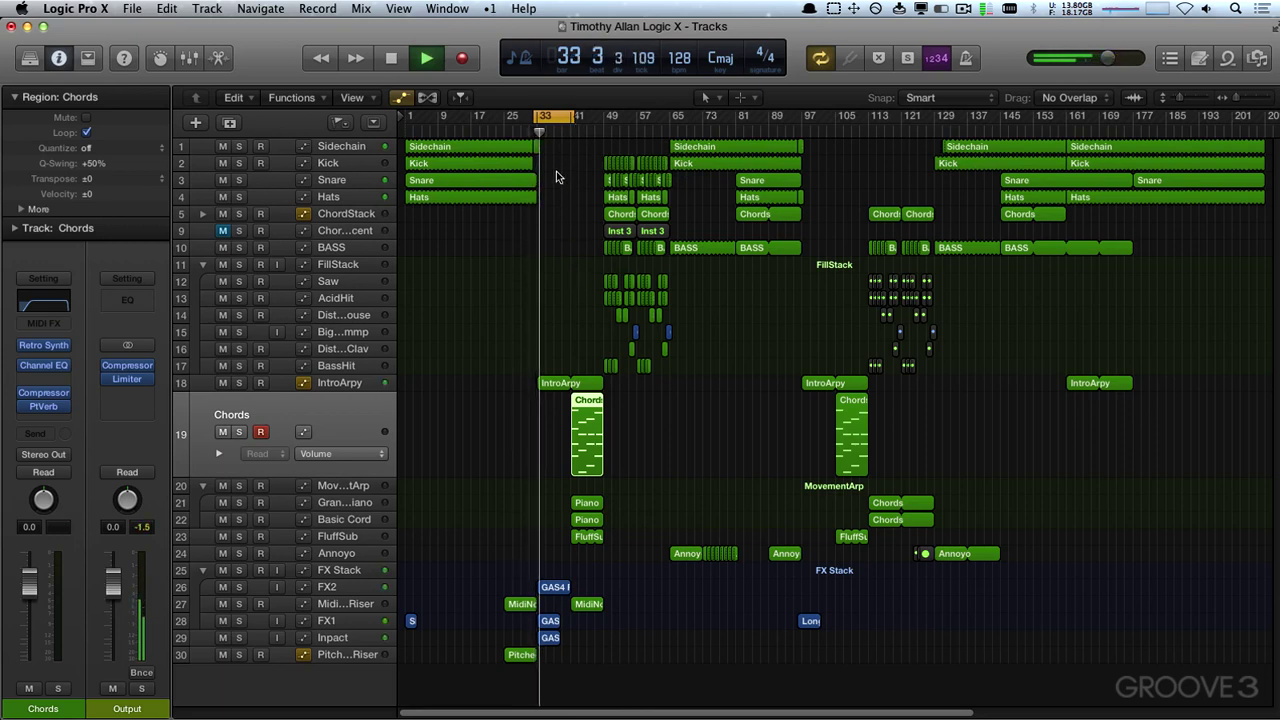
click(557, 123)
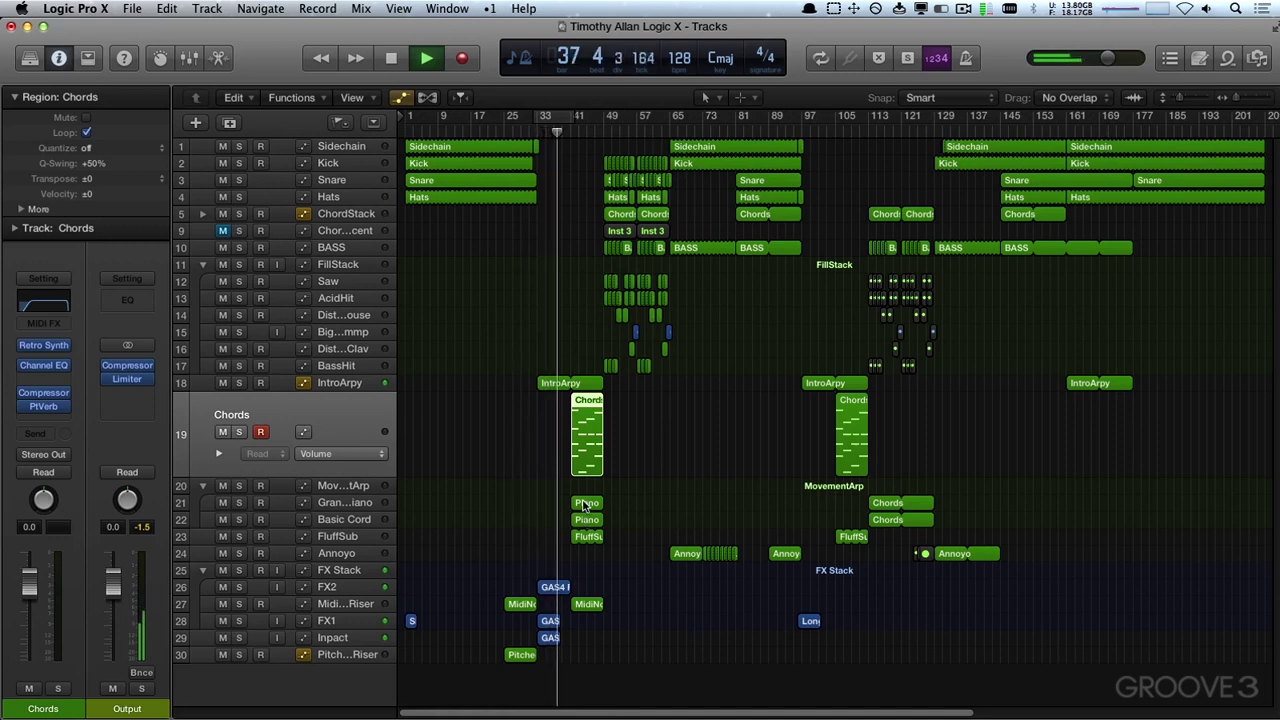
- Move the Piano regions on the Grand Piano and Basic Cord tracks from bar 41 to bar 49, and stop playback
click(584, 505)
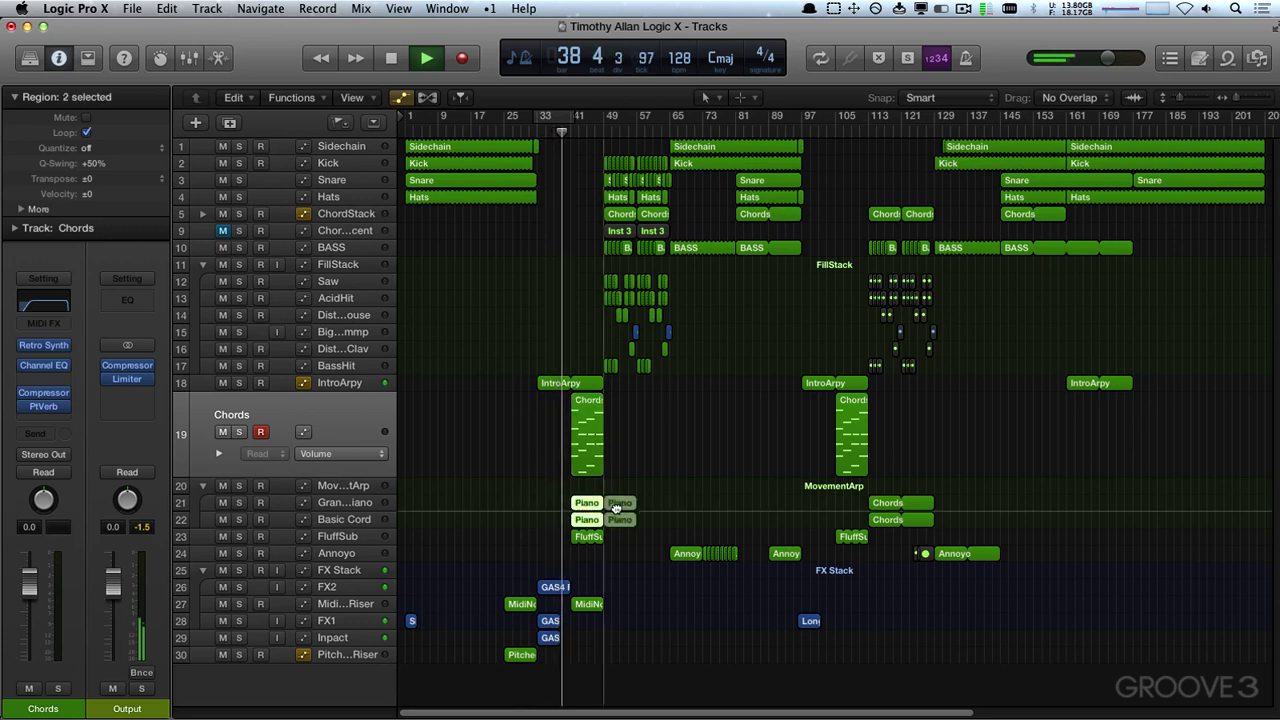
drag(584, 505, 617, 506)
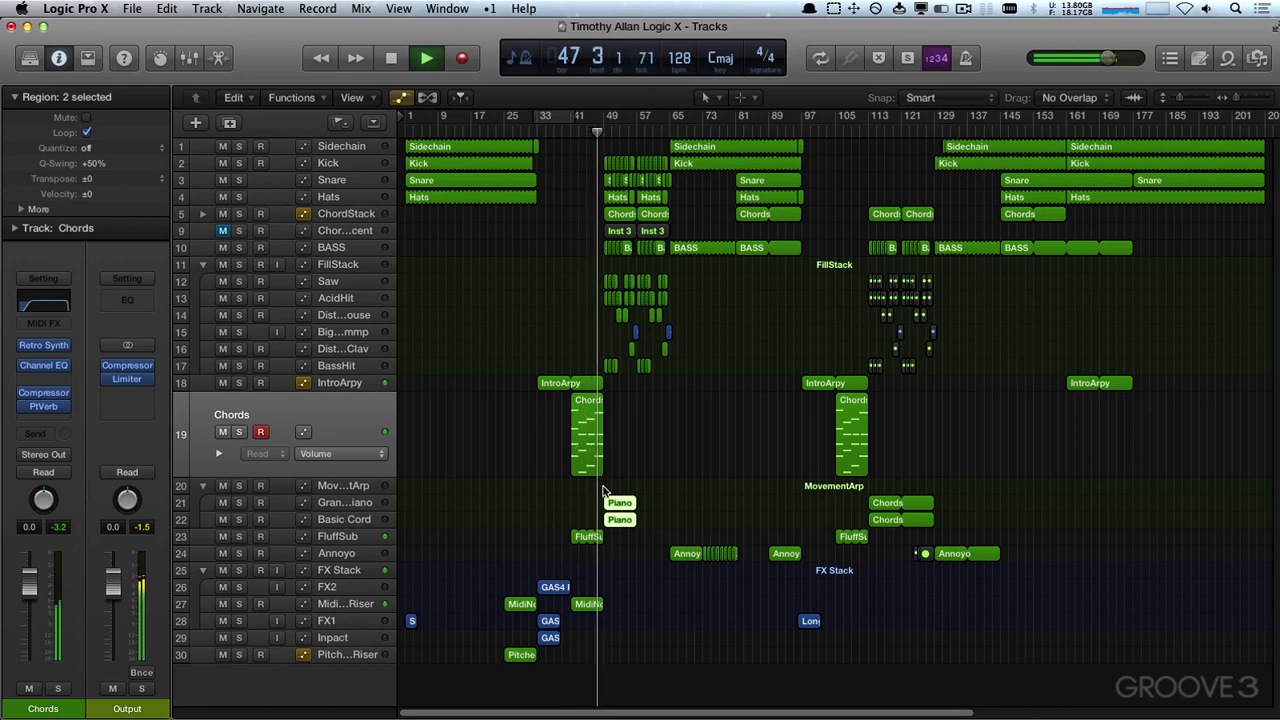
click(588, 404)
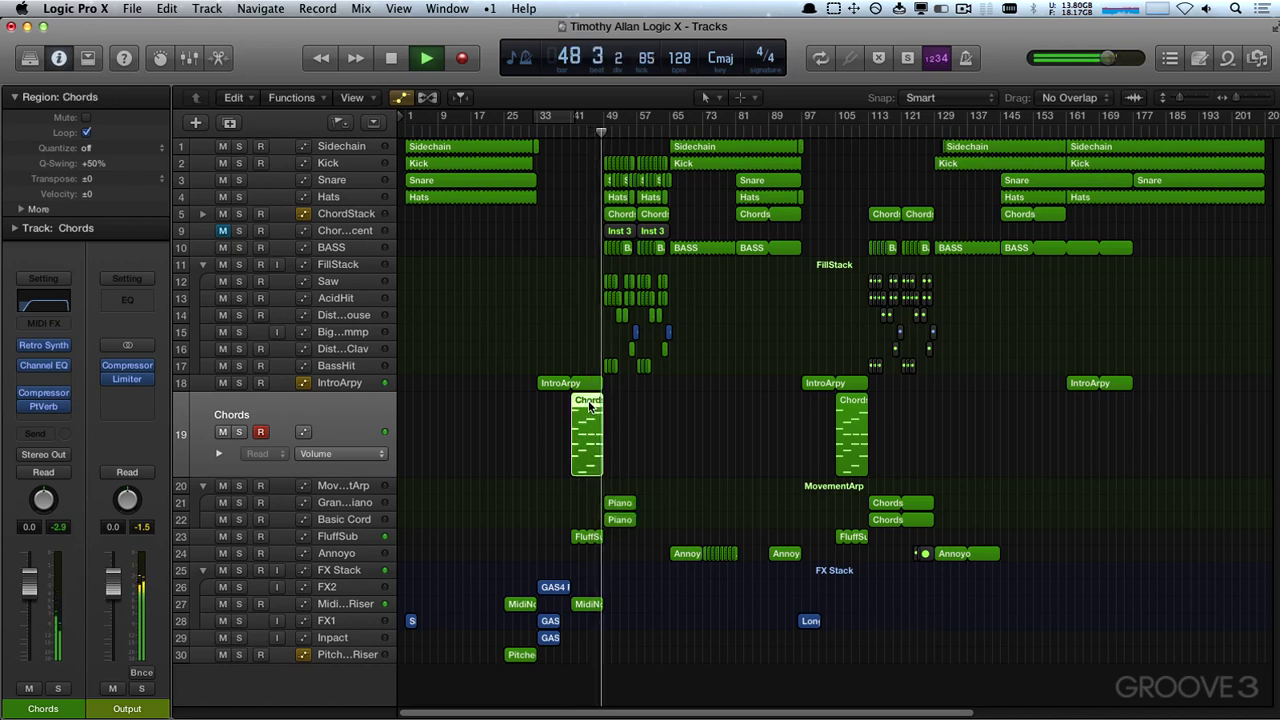
key(space)
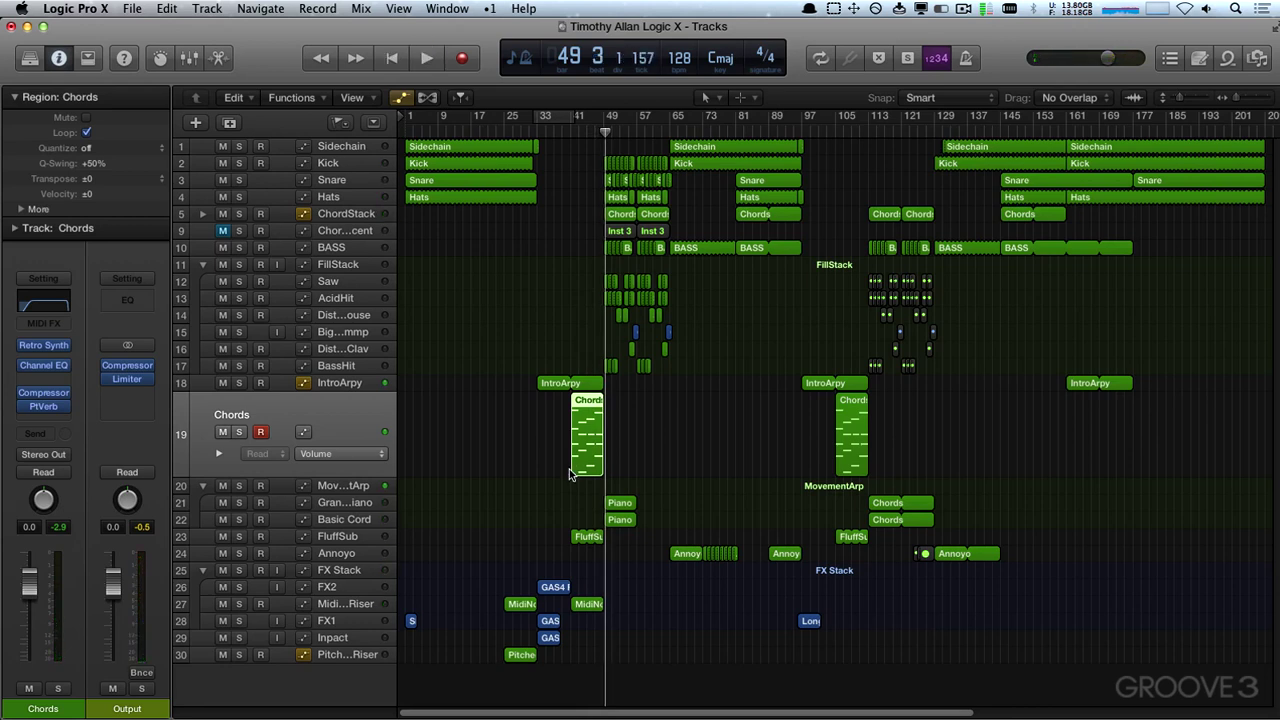
- Set the cycle range to bars 49–57 and insert silence between the locators
click(618, 503)
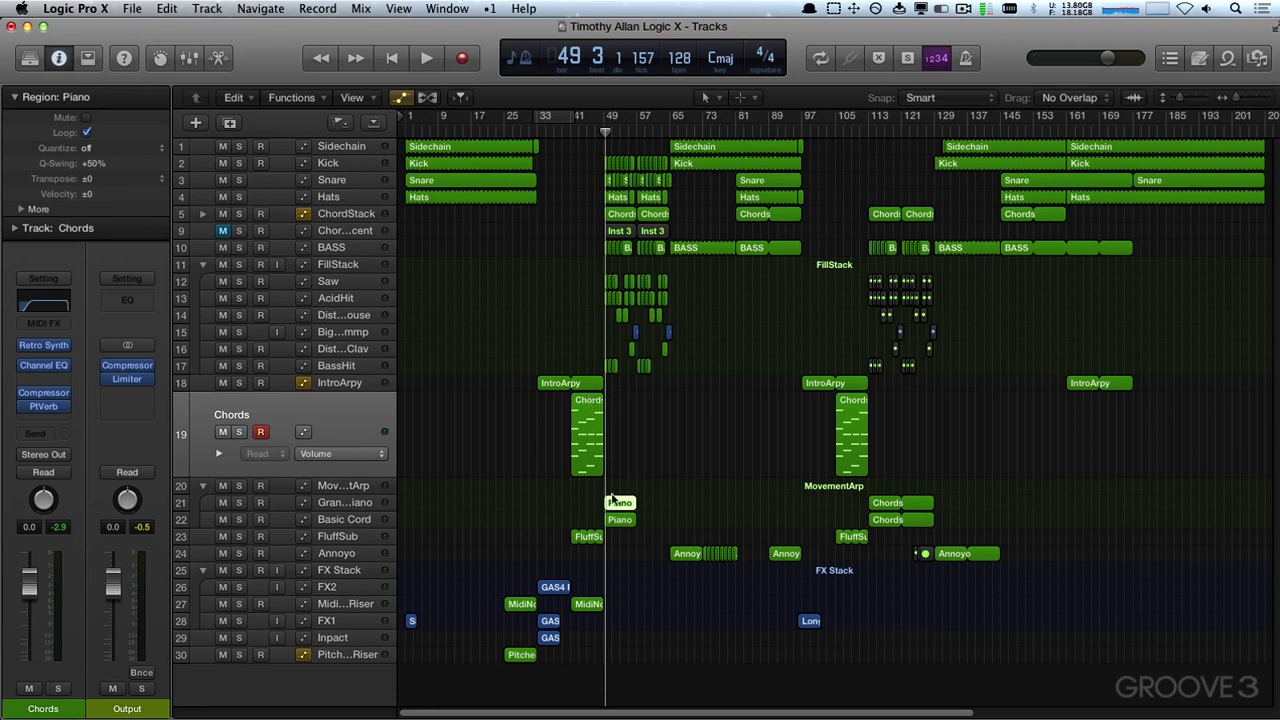
drag(540, 116, 570, 121)
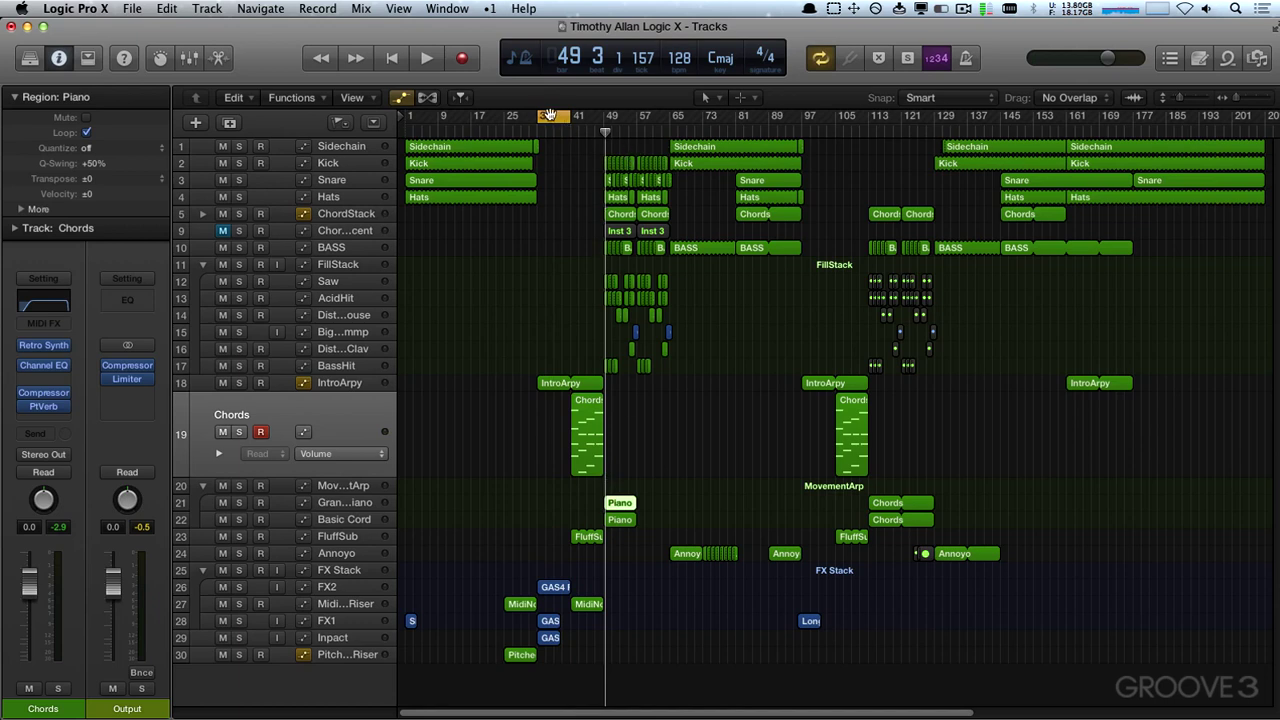
drag(549, 116, 614, 116)
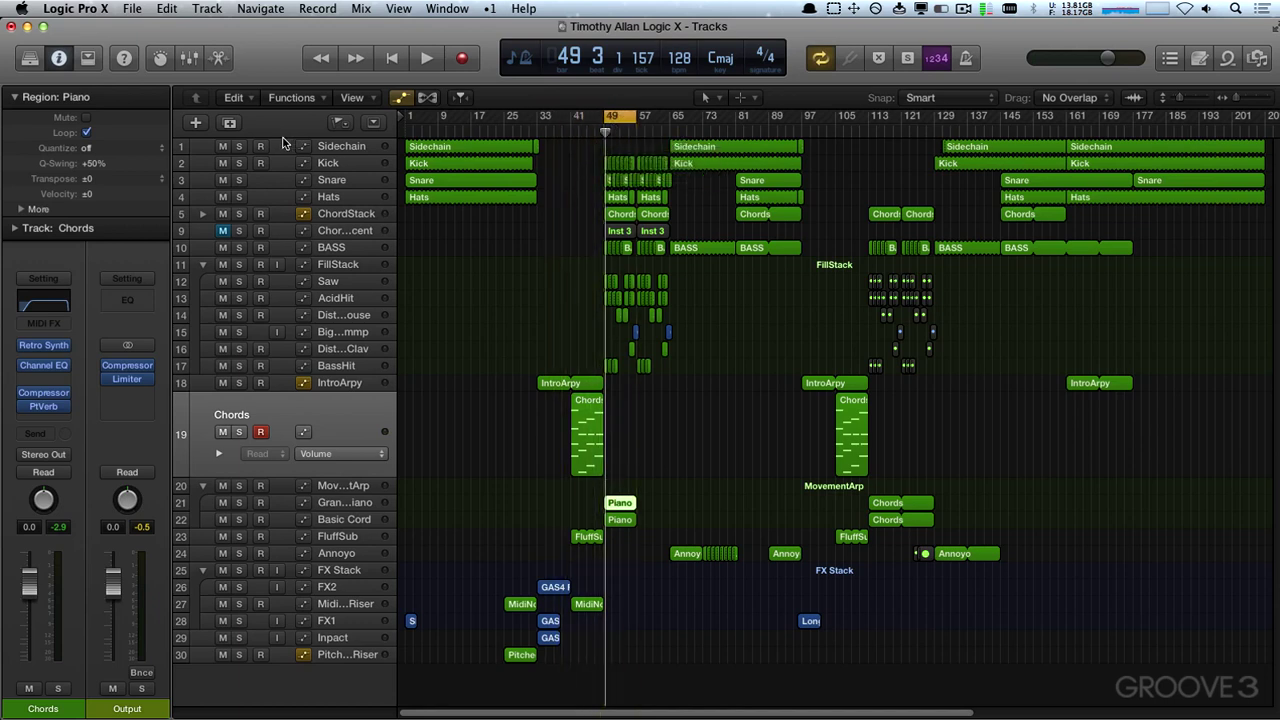
click(235, 97)
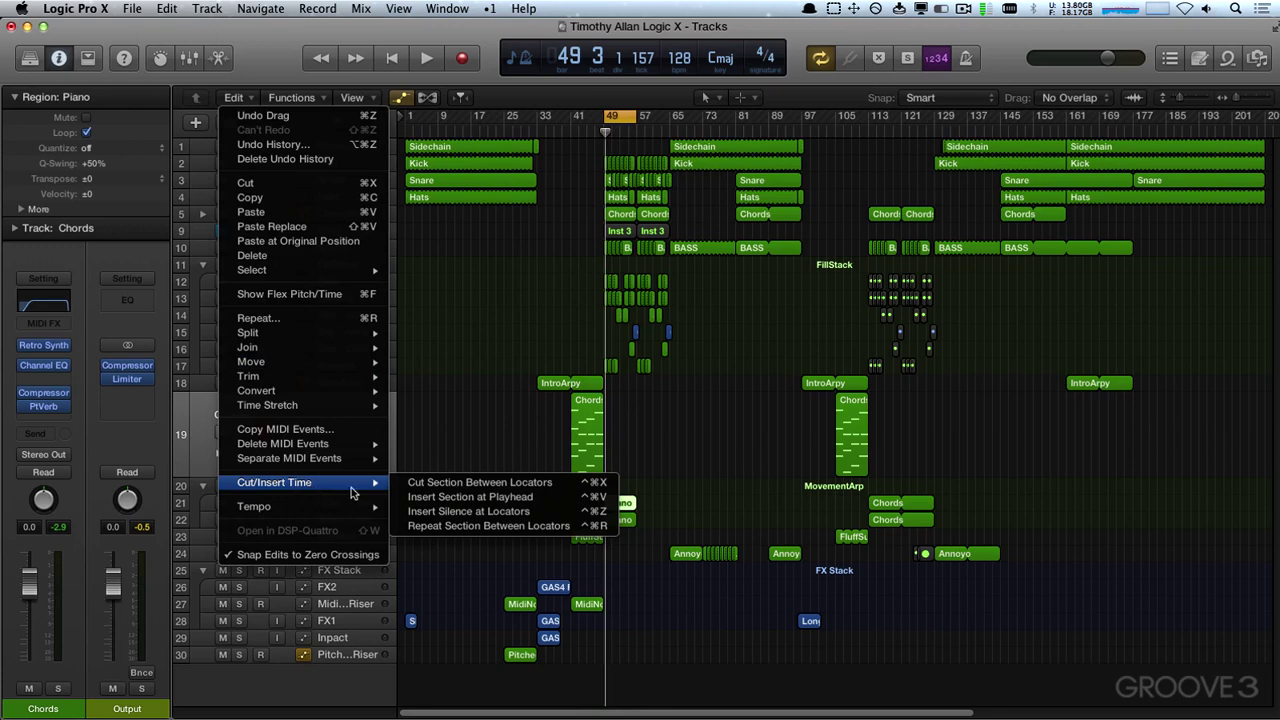
click(468, 511)
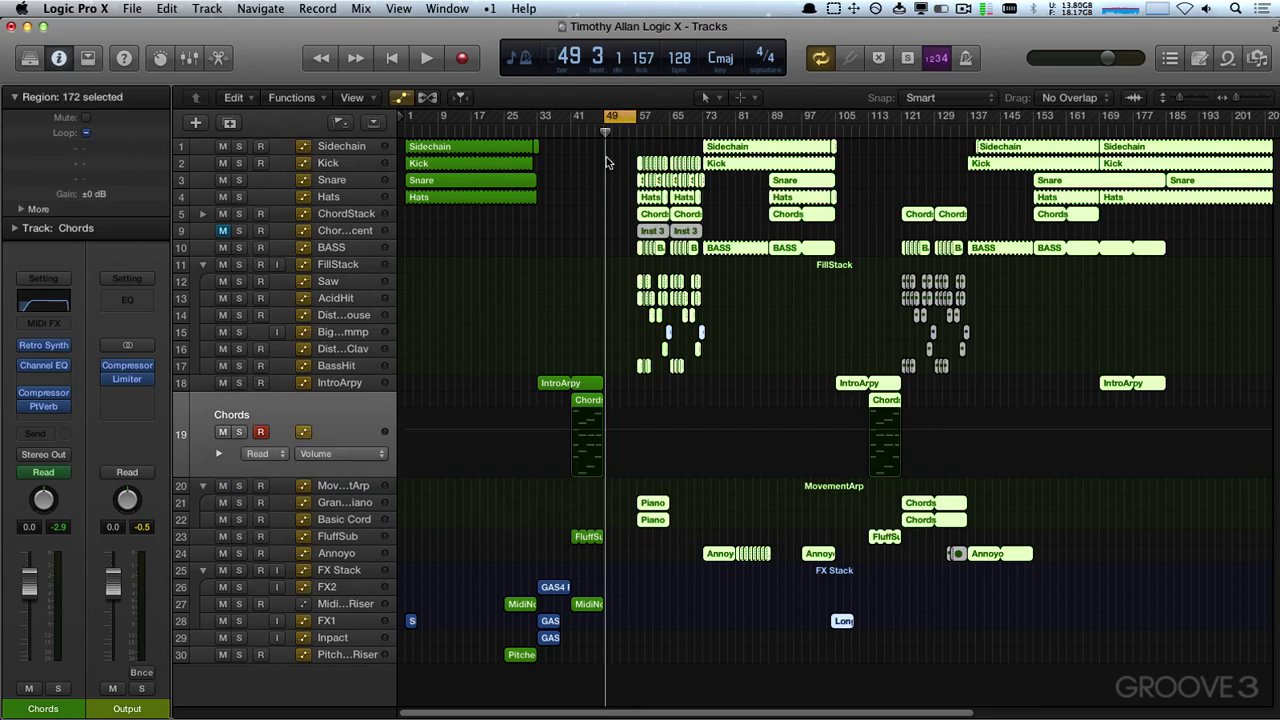
click(569, 371)
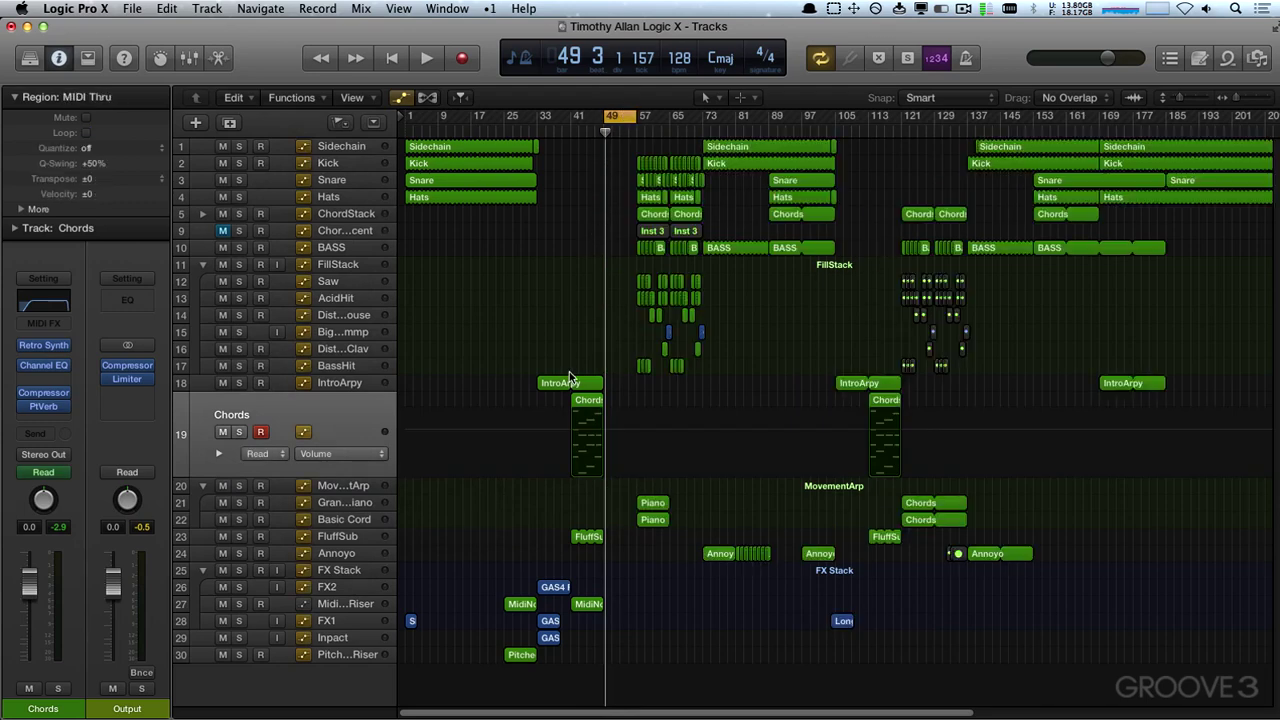
- Extend the loops of the breakdown's IntroArpy, Chords and FluffSub regions to end at bar 57
mouse_move(603, 383)
mouse_down()
mouse_move(638, 388)
mouse_move(606, 400)
mouse_up()
click(590, 400)
drag(655, 543, 656, 544)
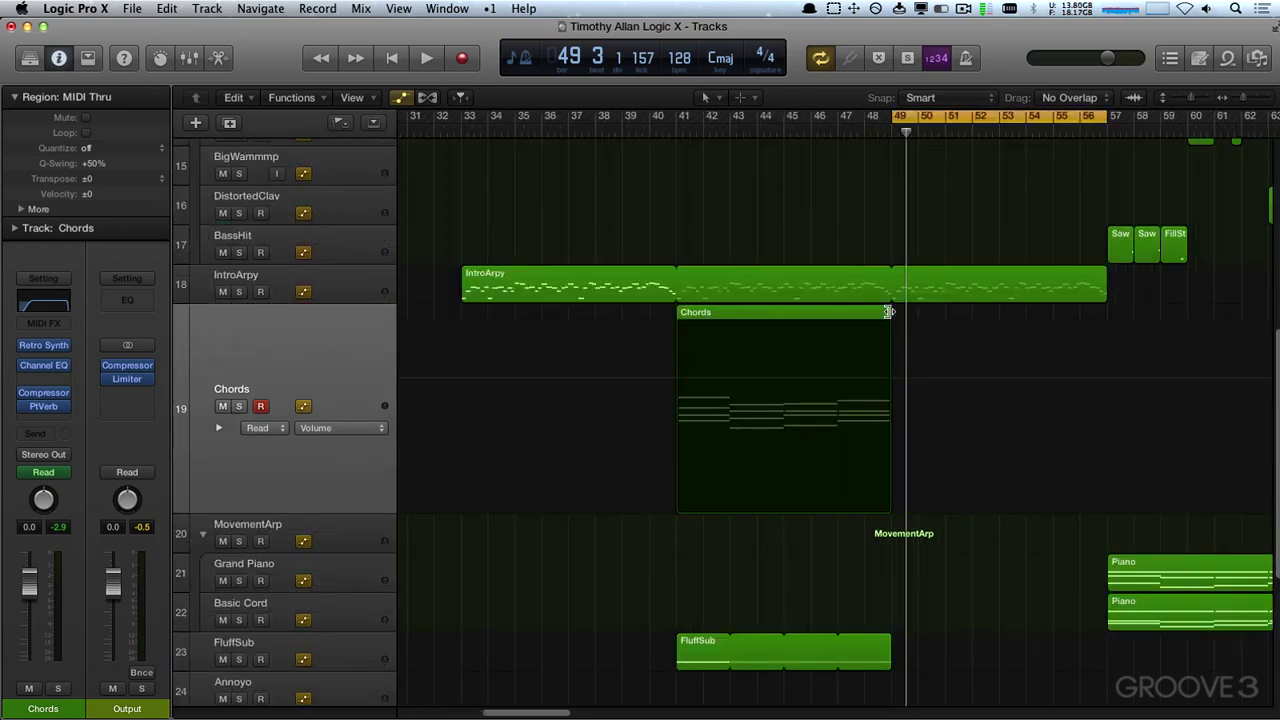
click(860, 312)
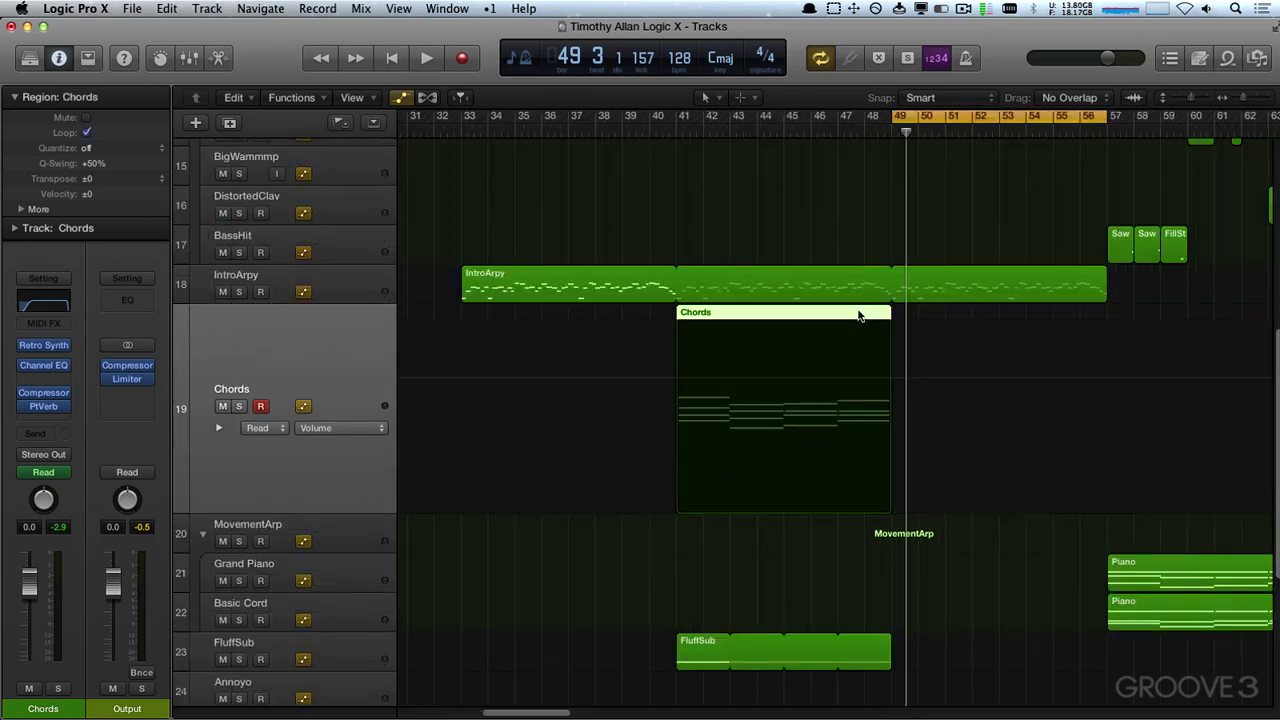
key(l)
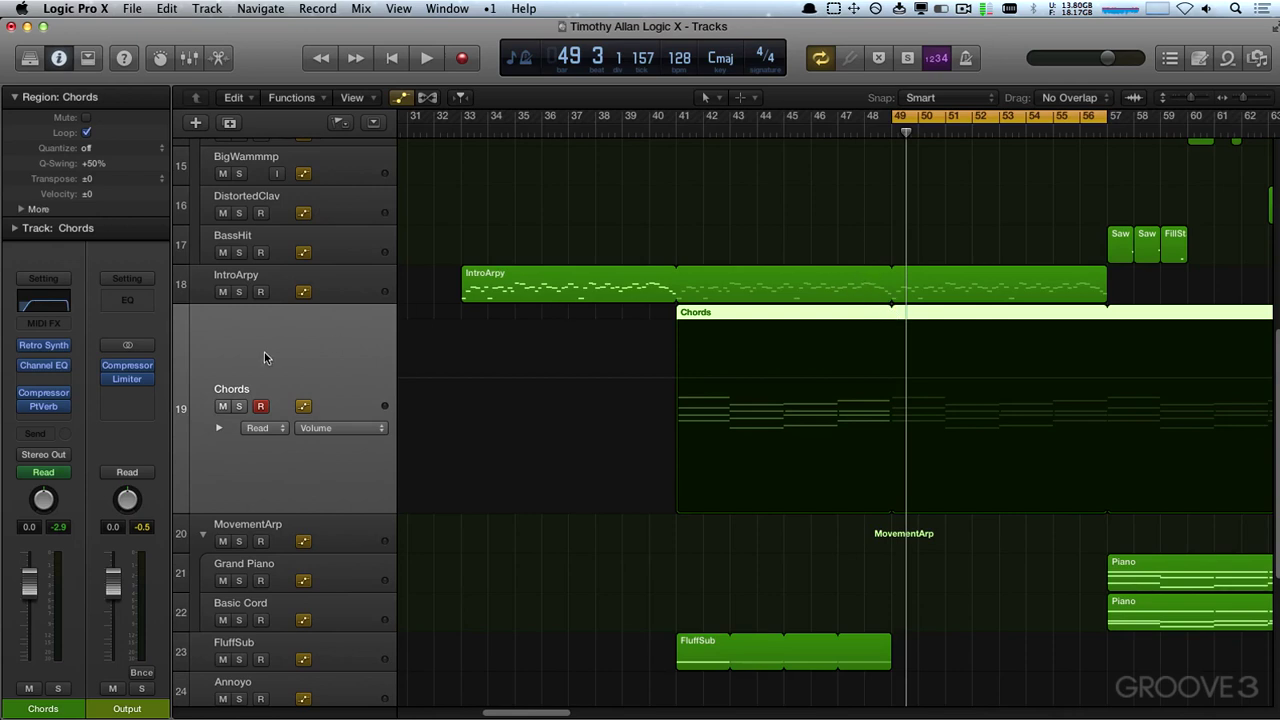
key(ctrl+z)
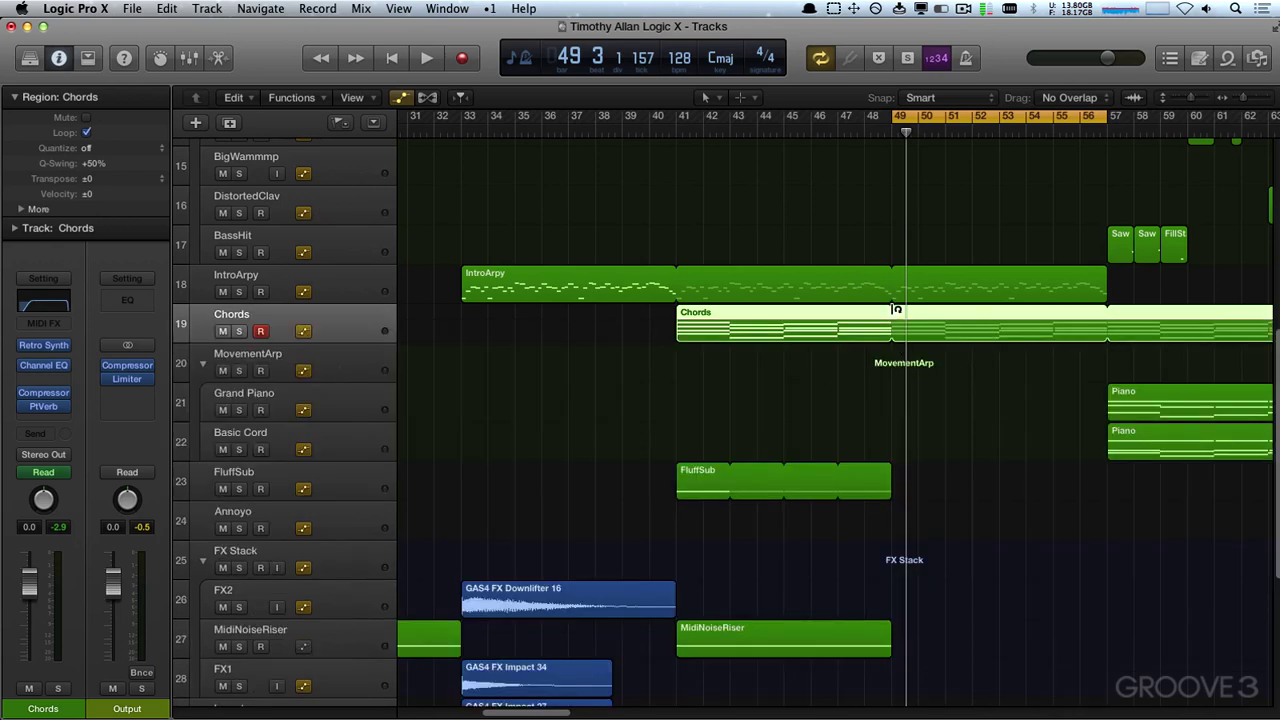
drag(896, 310, 1106, 318)
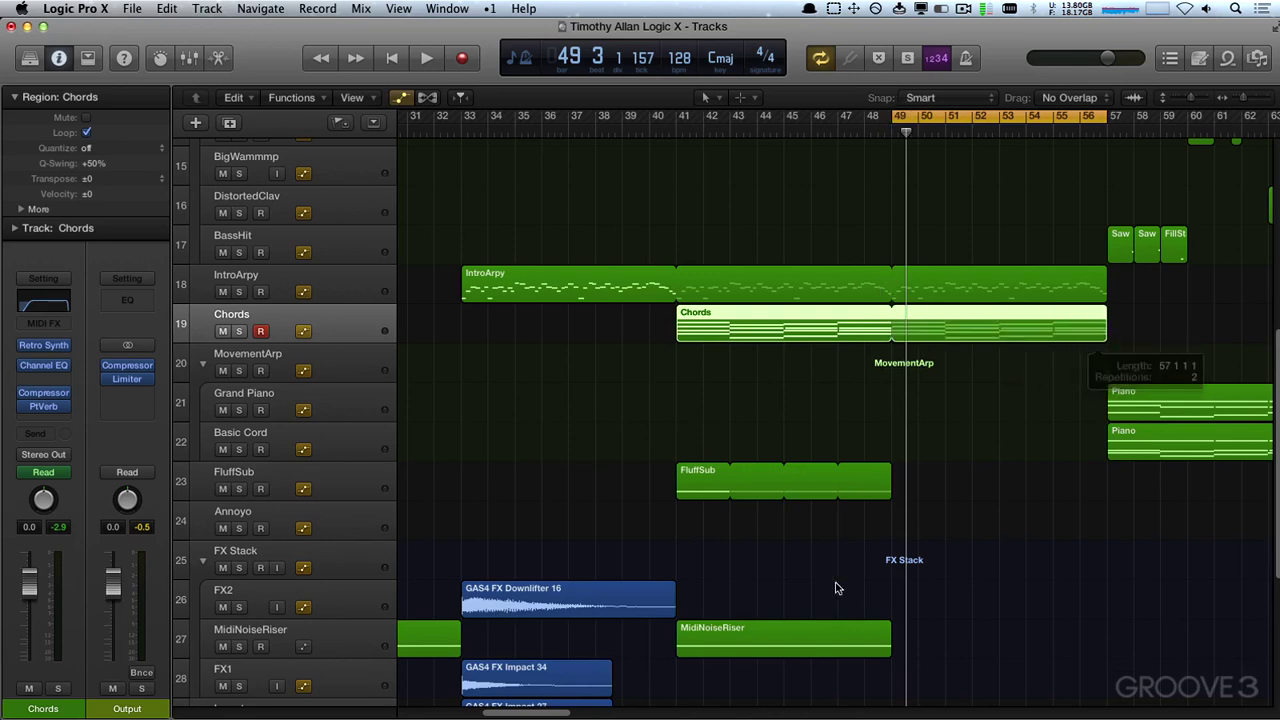
drag(890, 468, 1106, 479)
key(z)
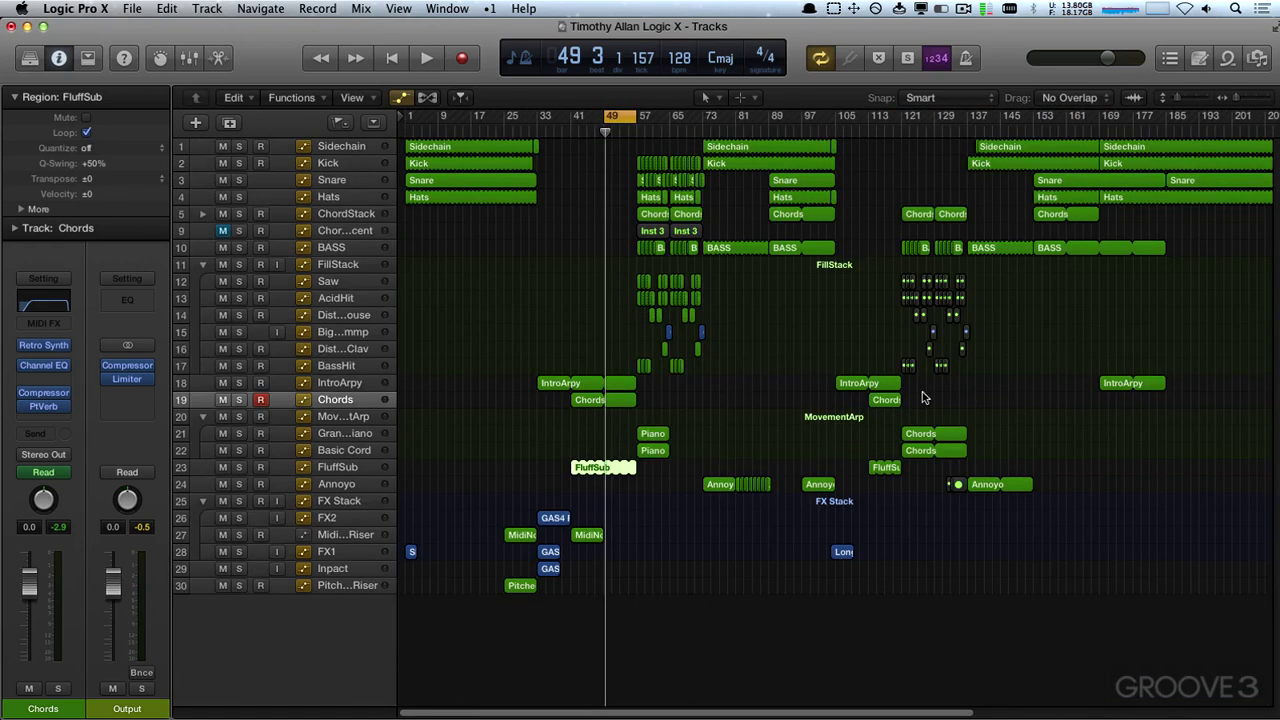
- Move both Piano regions to bar 49 and play the section with cycling turned off
mouse_move(614, 432)
mouse_down()
mouse_move(677, 455)
mouse_move(620, 452)
mouse_up()
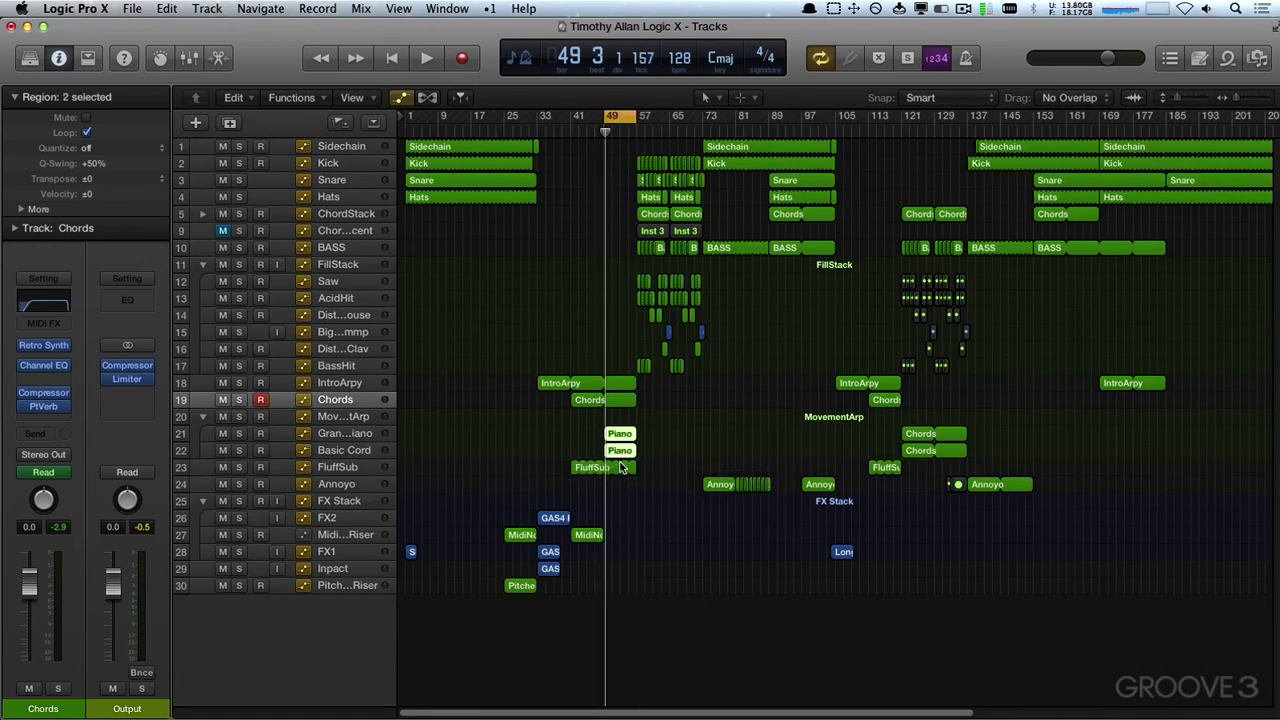
key(space)
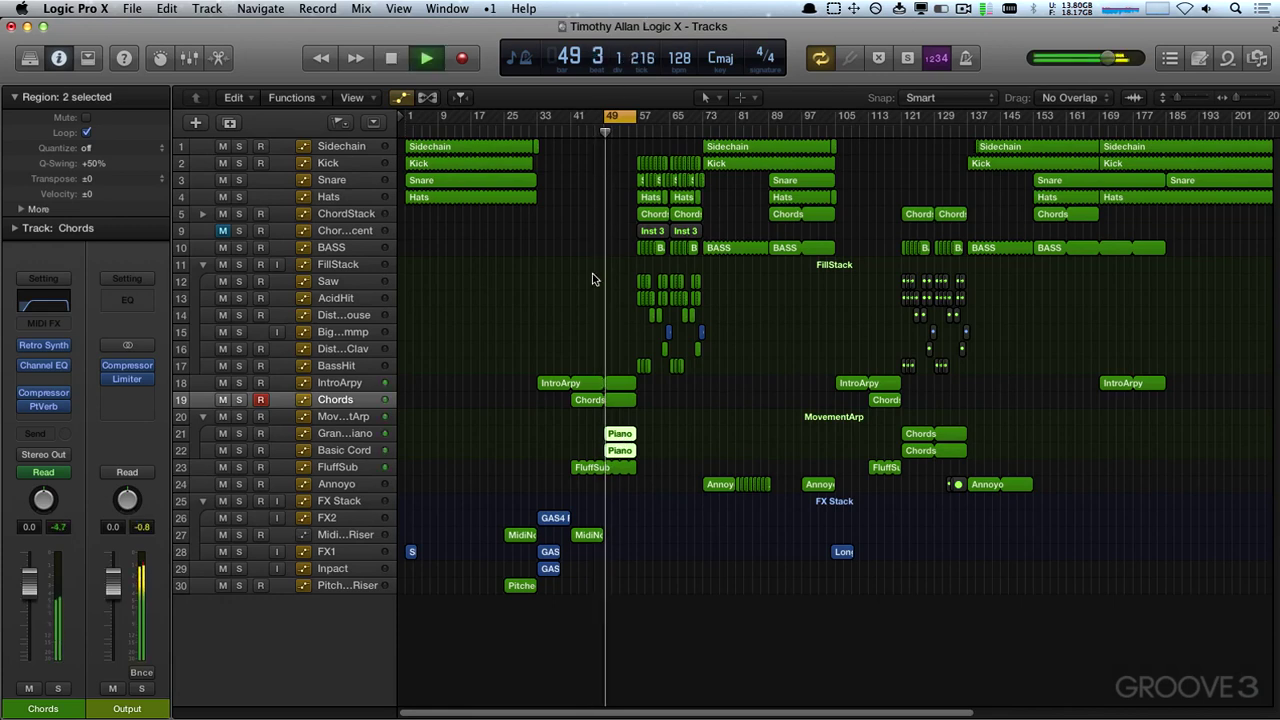
key(c)
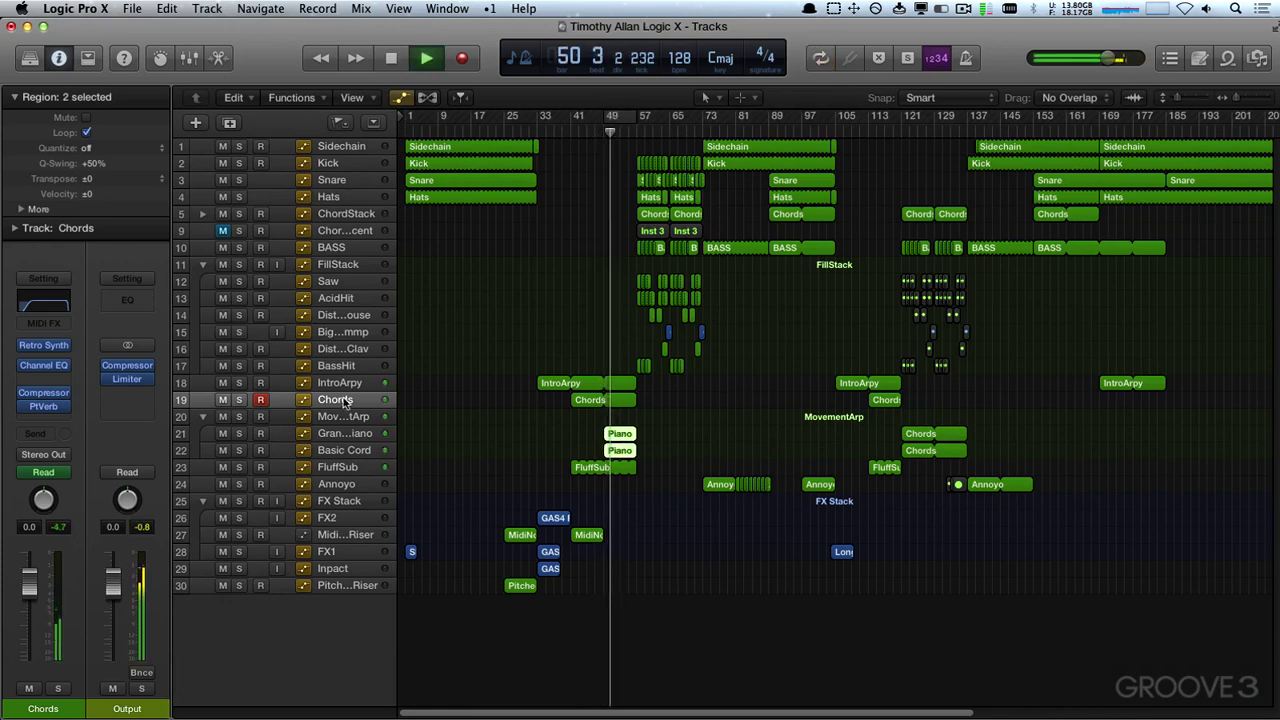
- Raise the filter cutoff of the Basic Cord track's EXS24 during playback, close the plug-in, and stop playback
click(337, 450)
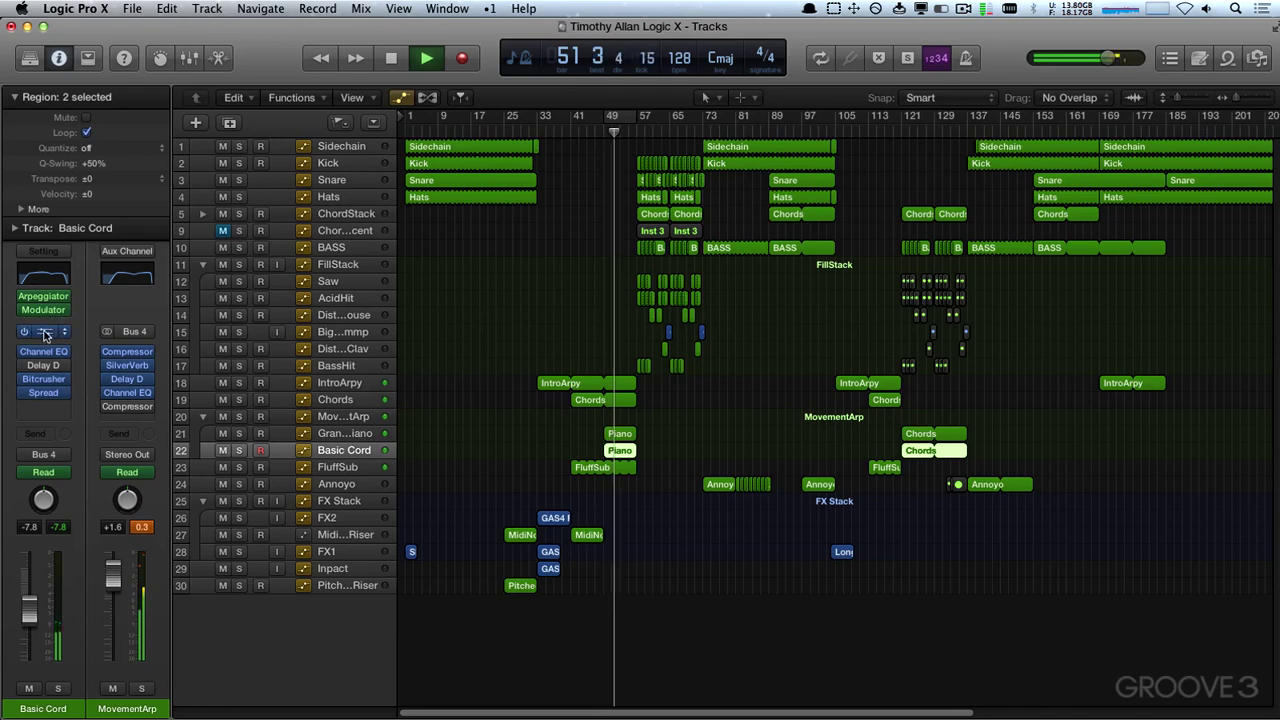
click(44, 333)
drag(360, 89, 990, 305)
mouse_move(1058, 378)
drag(1058, 378, 1066, 292)
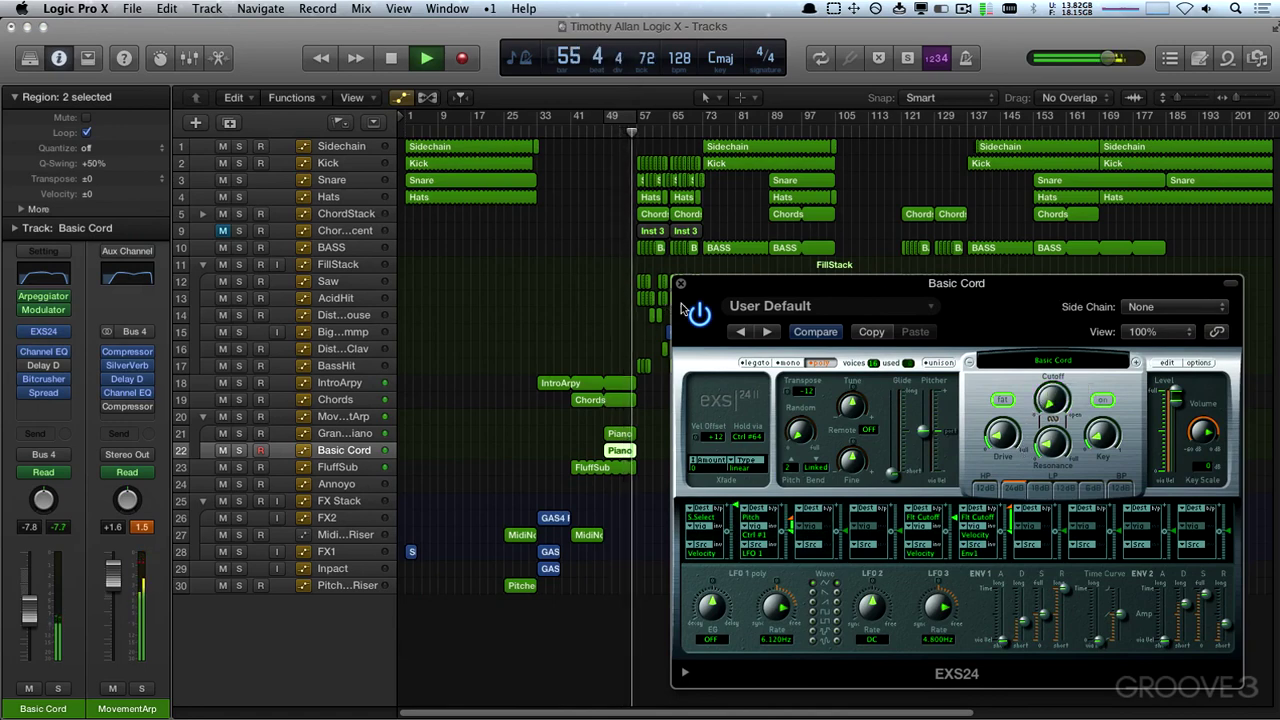
key(super+w)
key(space)
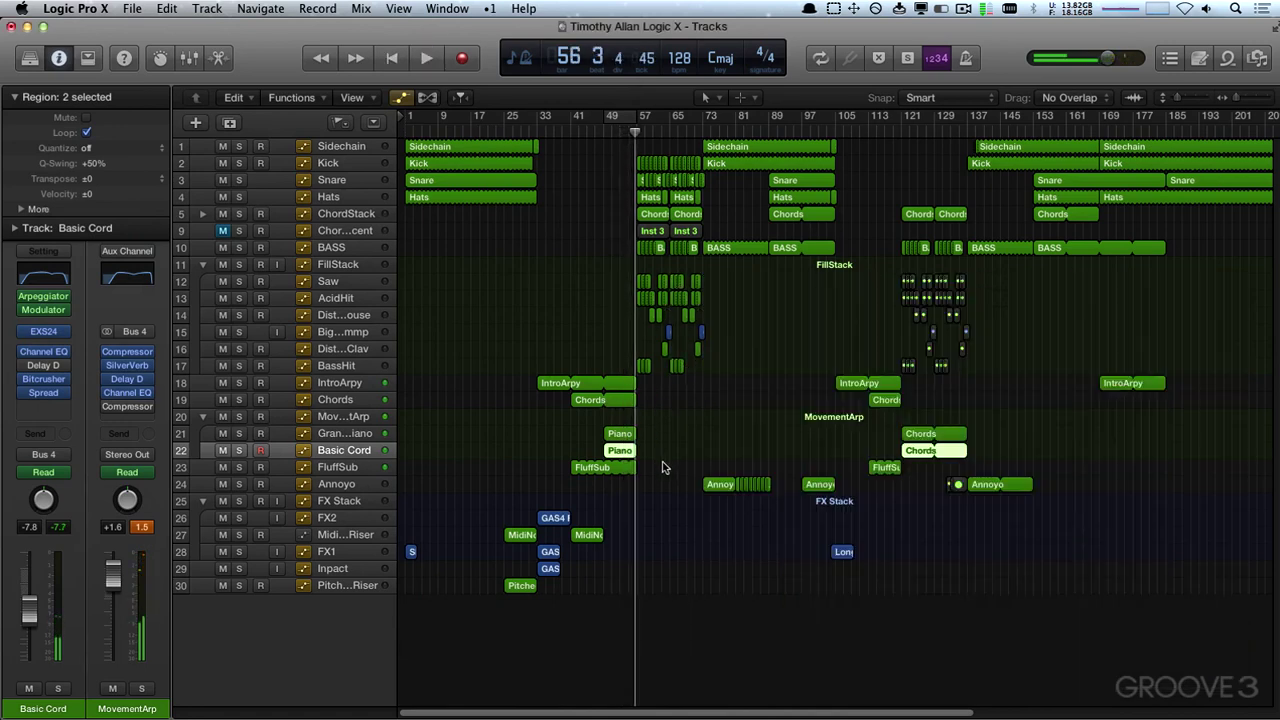
- Delete the last bar, from bar 56 to 57, of the breakdown's Chords, Grand Piano, Basic Cord and FluffSub regions
drag(680, 477, 584, 375)
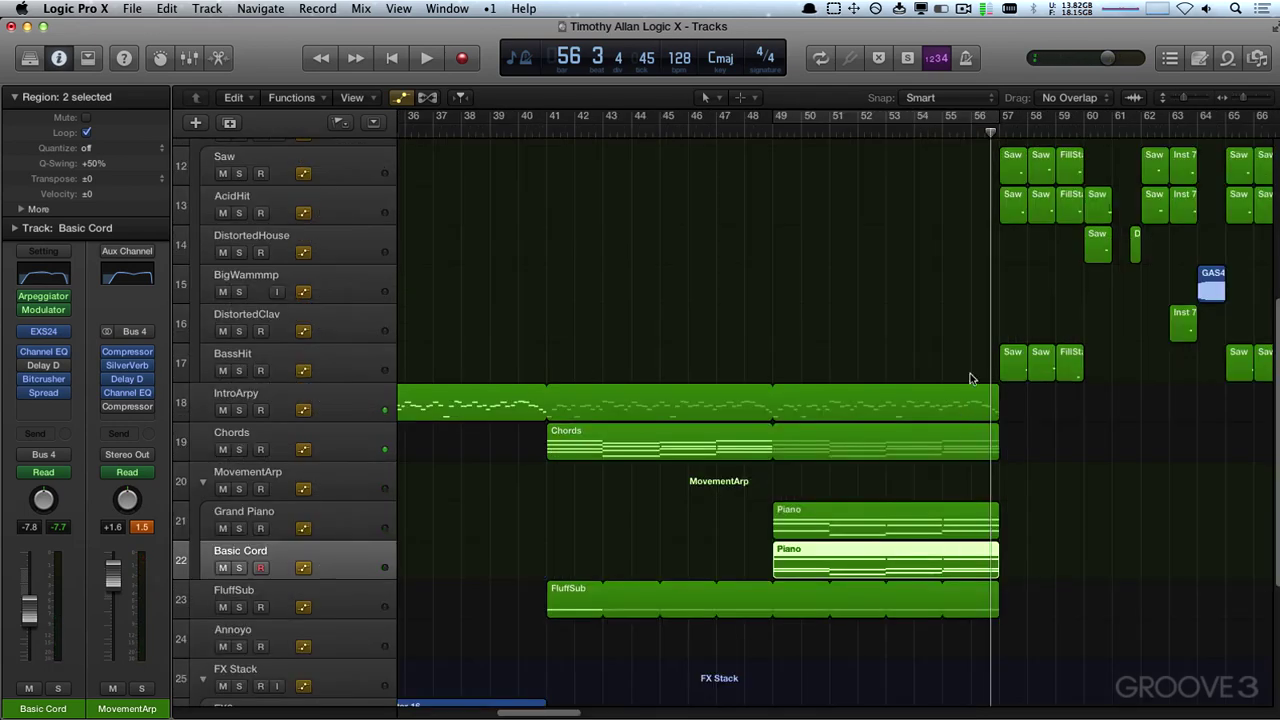
drag(938, 205, 1037, 654)
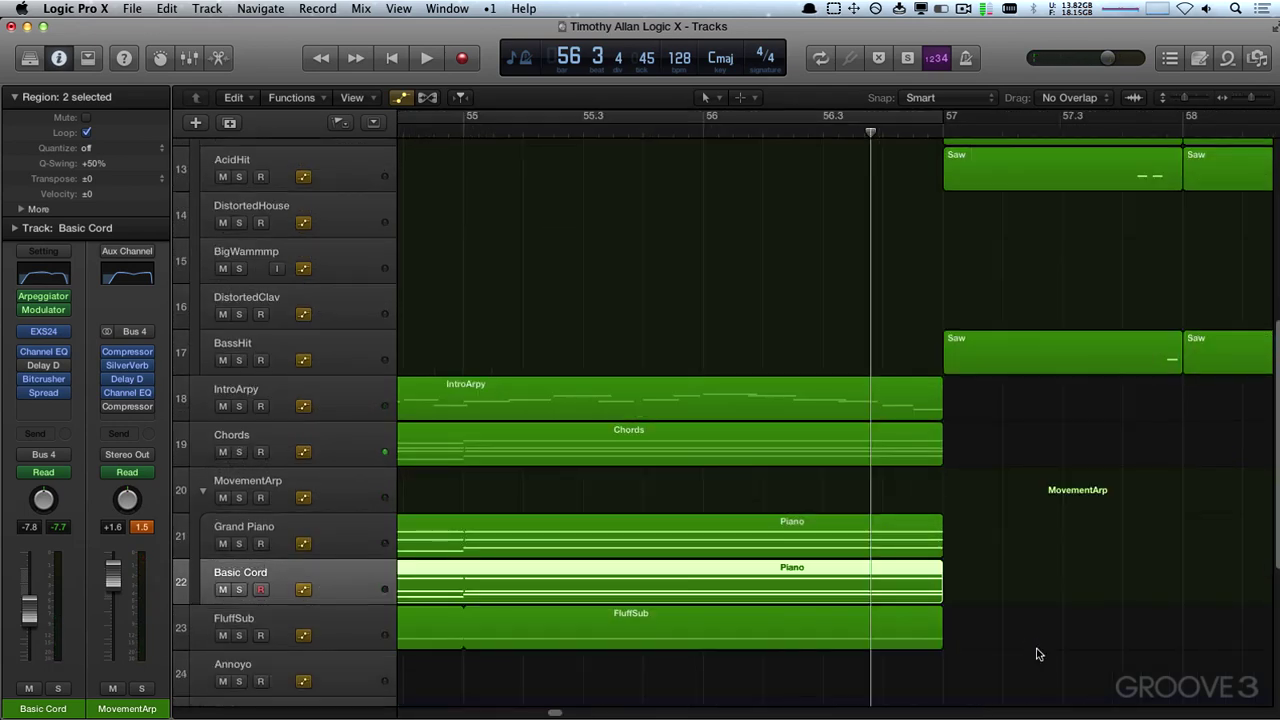
drag(933, 350, 709, 617)
click(955, 645)
drag(941, 640, 703, 428)
key(super+j)
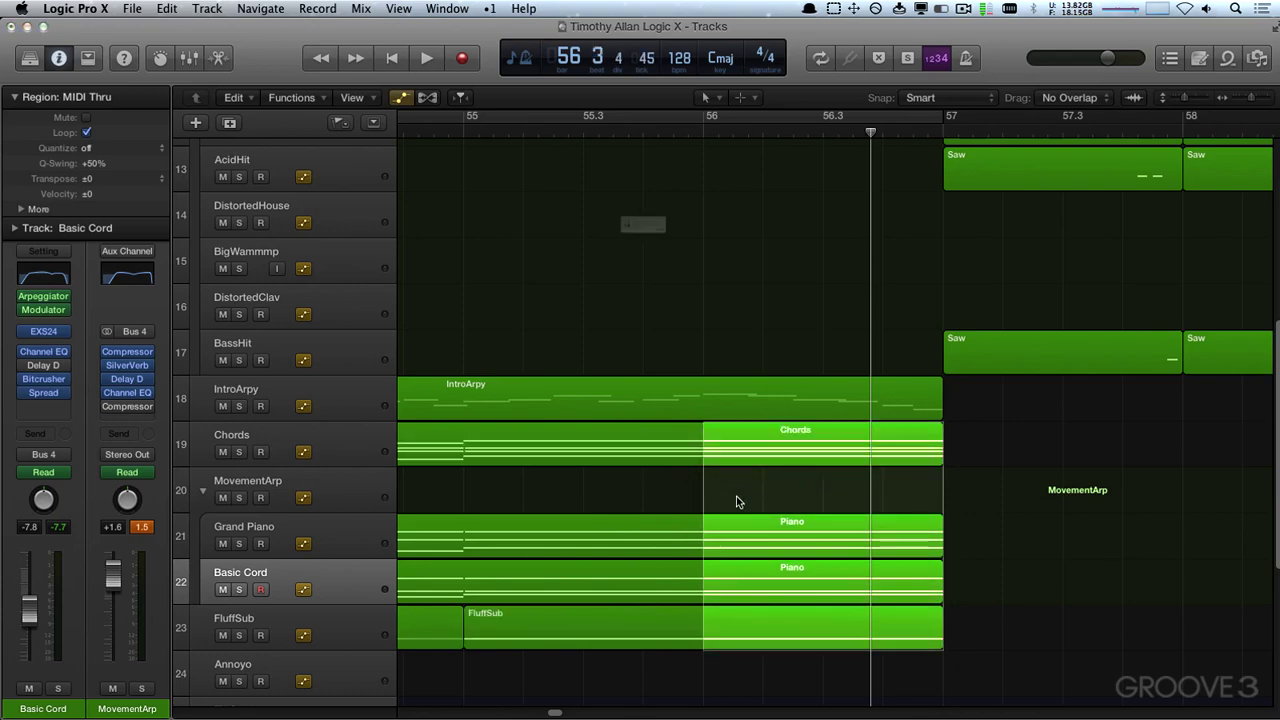
click(697, 269)
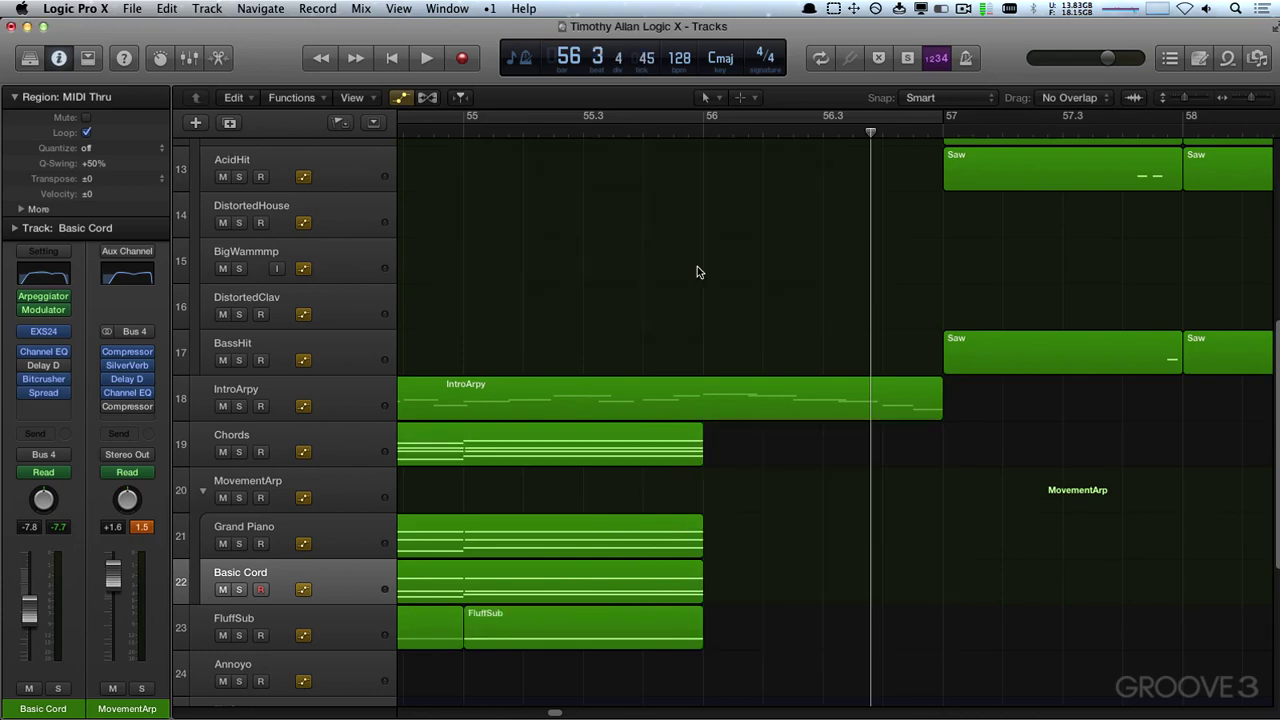
key(z)
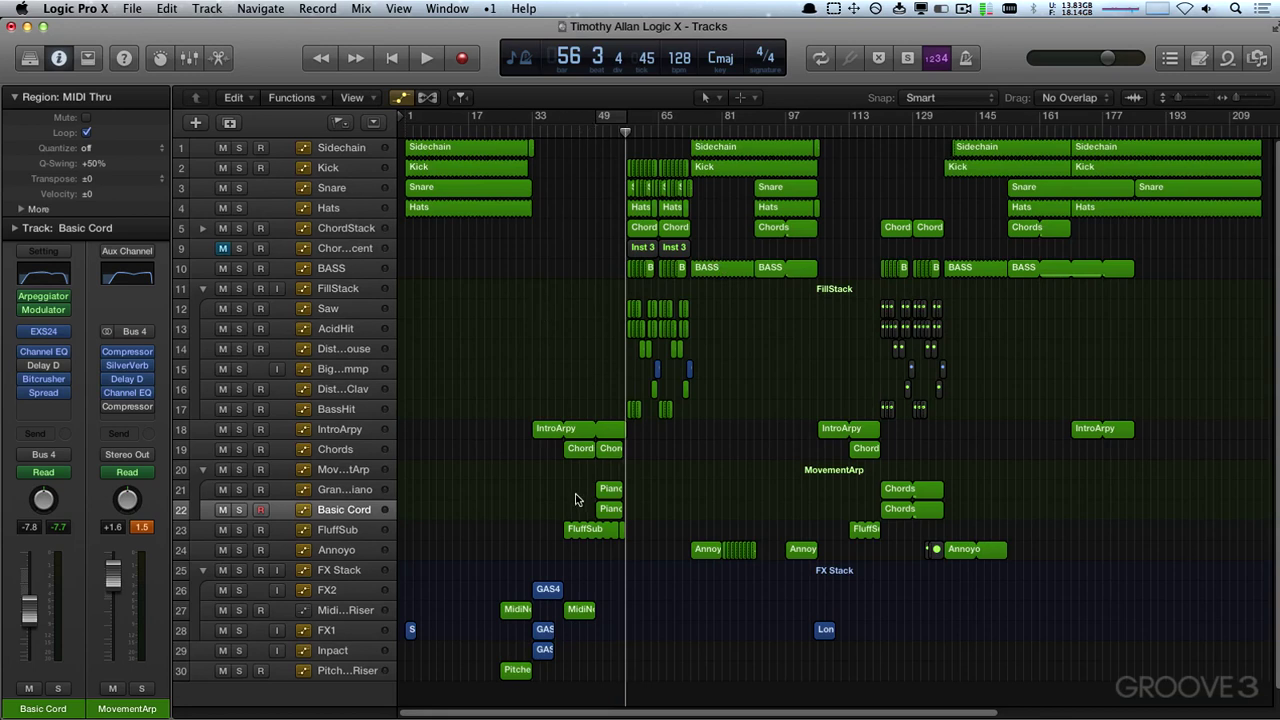
- Play the breakdown from bar 49 with the MovementArp stack soloed, and select that stack
click(330, 492)
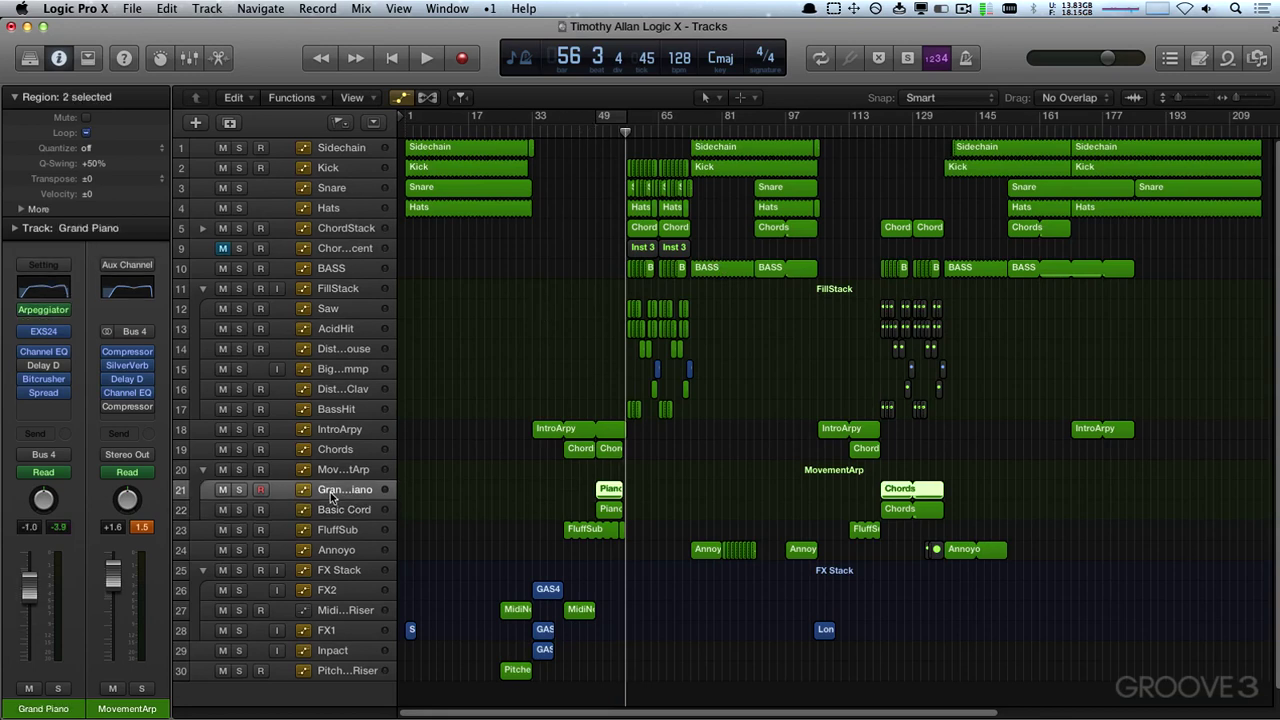
click(325, 511)
key(space)
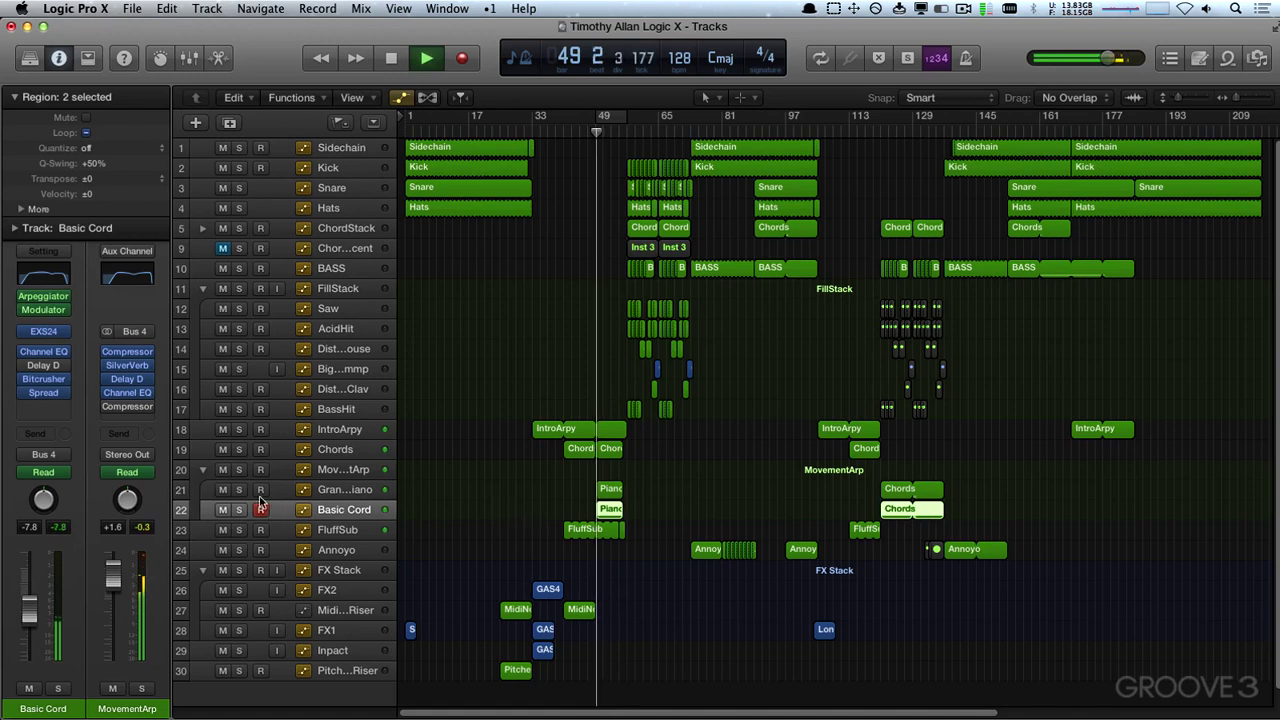
click(239, 471)
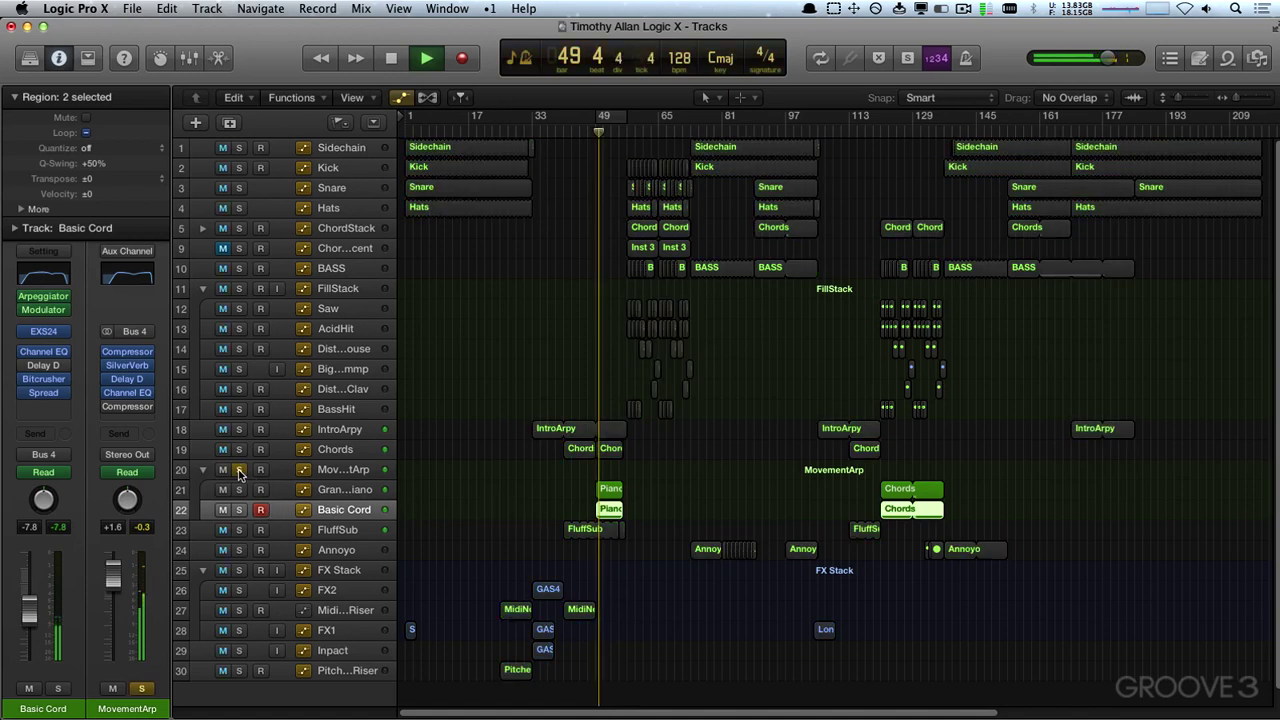
click(343, 470)
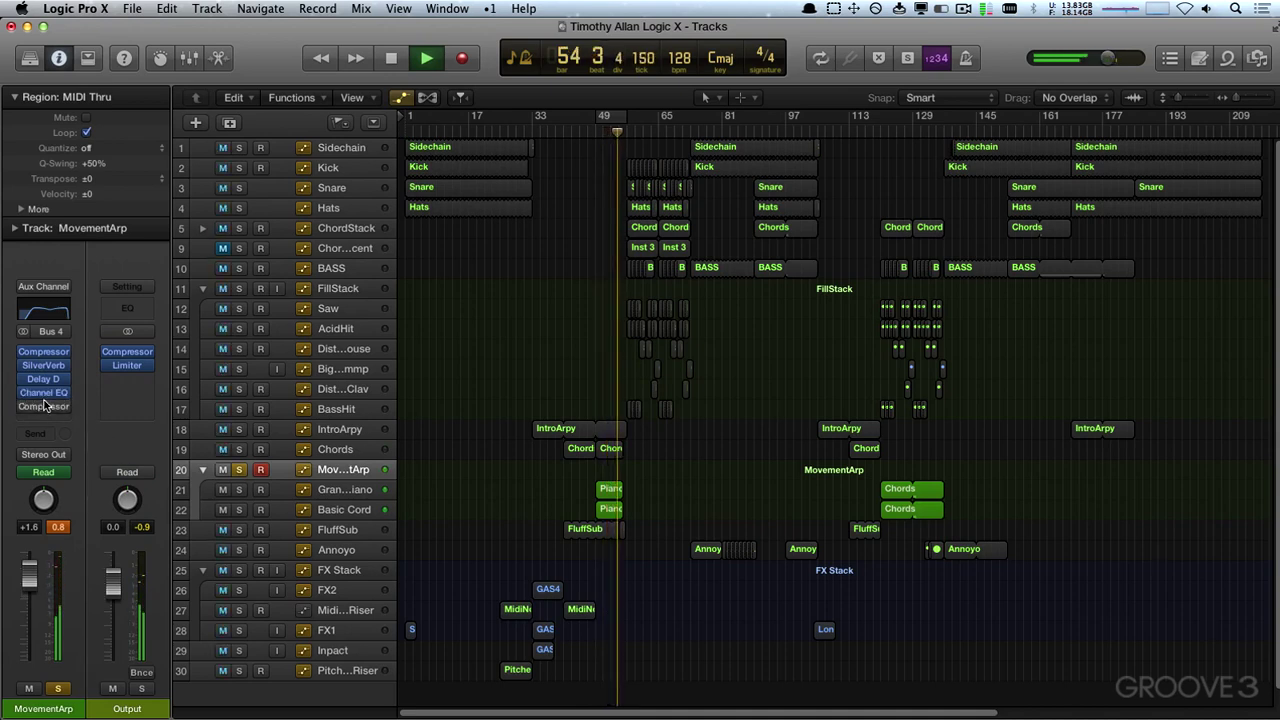
- Insert a Limiter between the Channel EQ and the last Compressor on MovementArp and audition the soloed stack through it
click(45, 405)
mouse_move(120, 550)
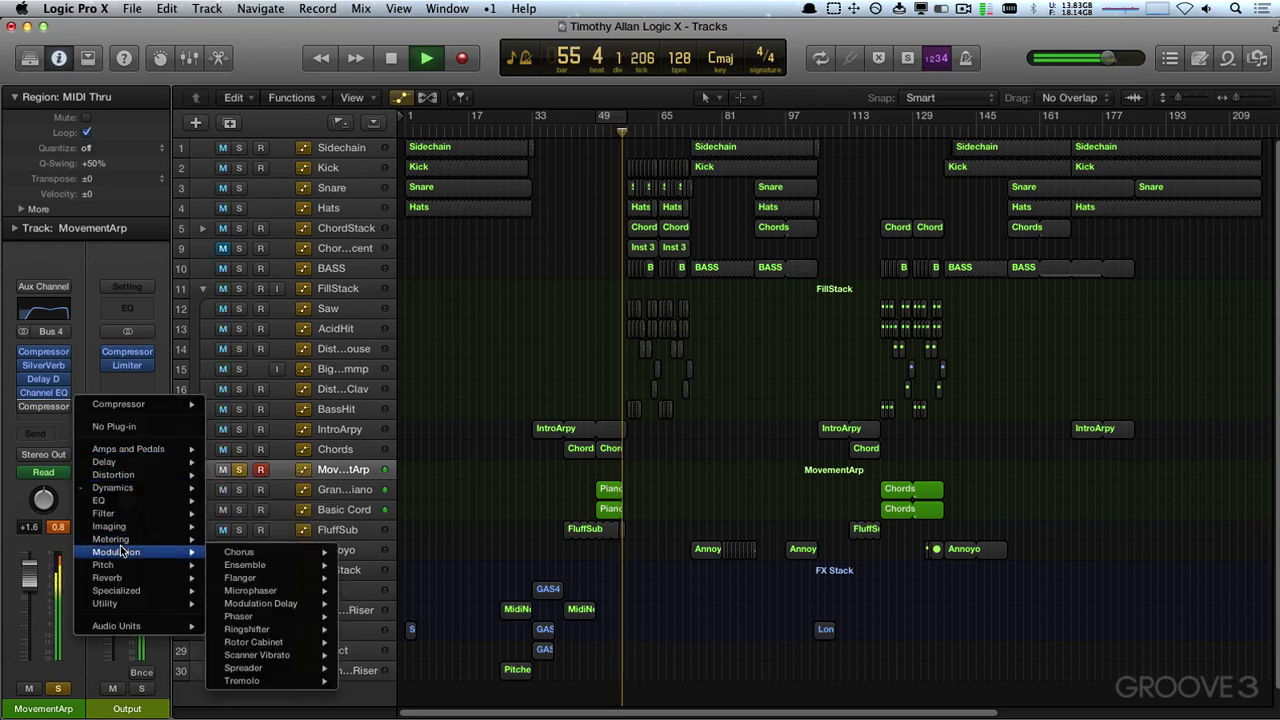
mouse_move(141, 478)
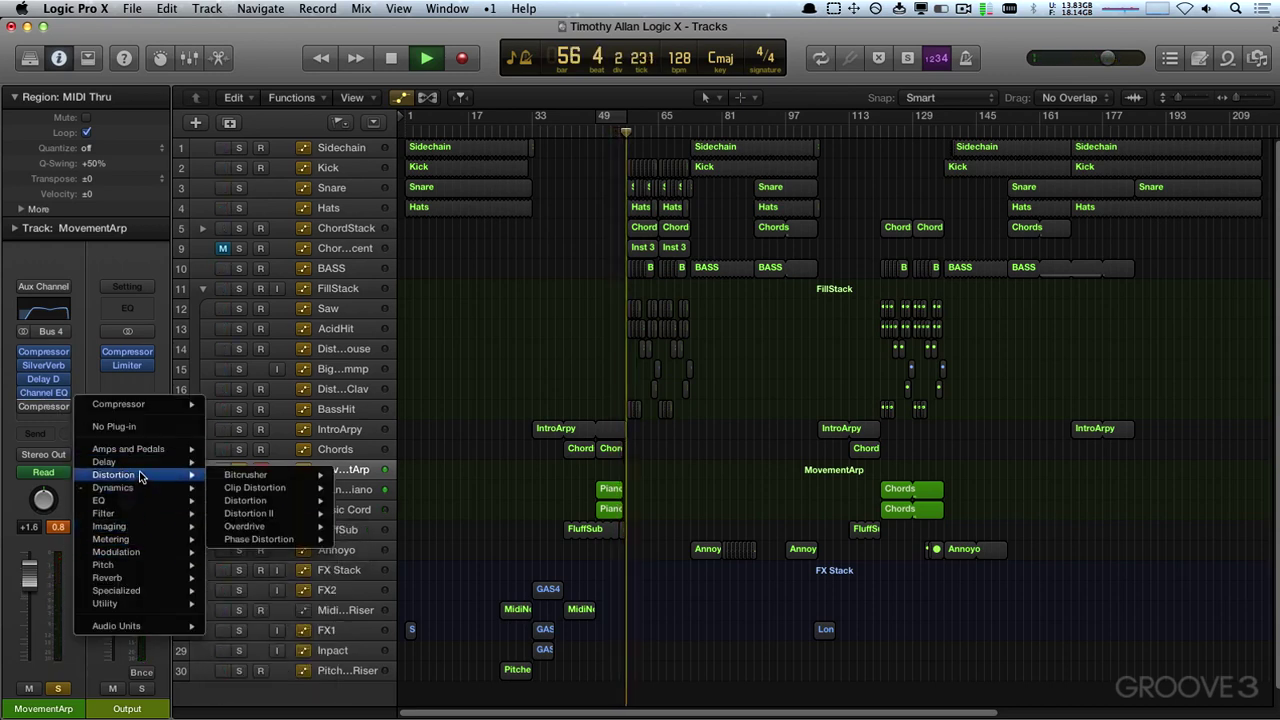
mouse_move(213, 500)
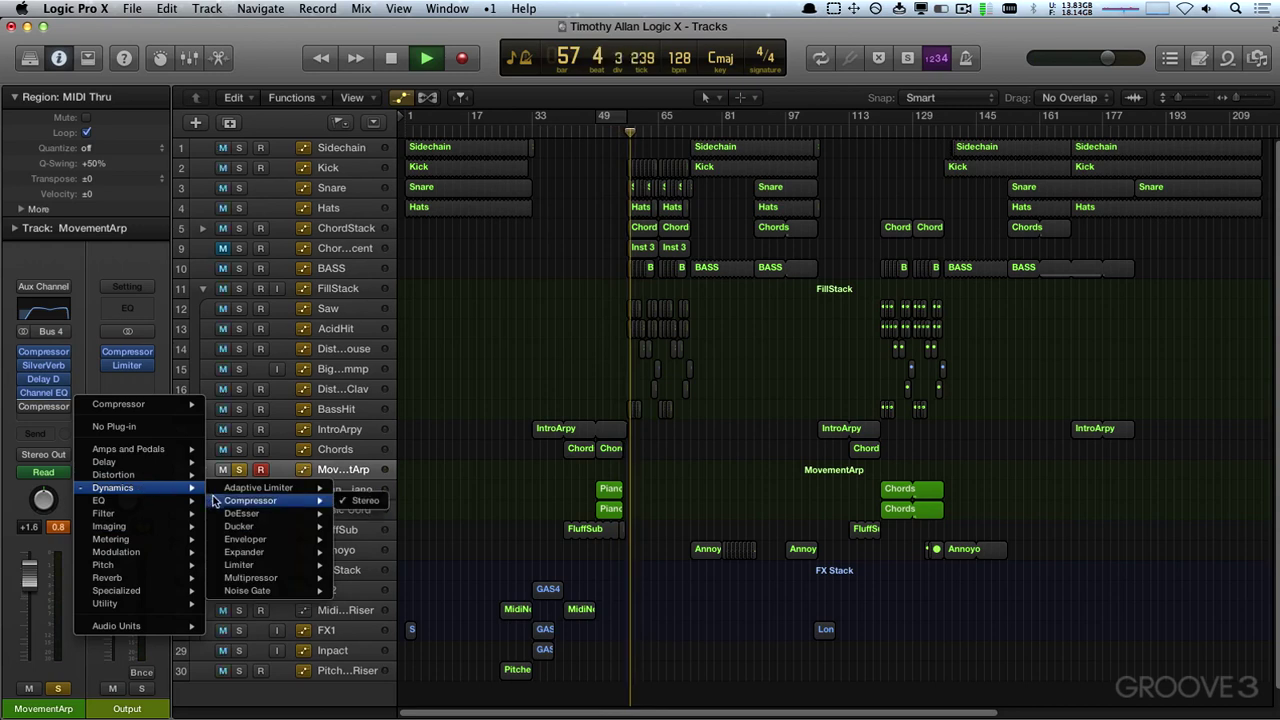
mouse_move(238, 565)
click(360, 566)
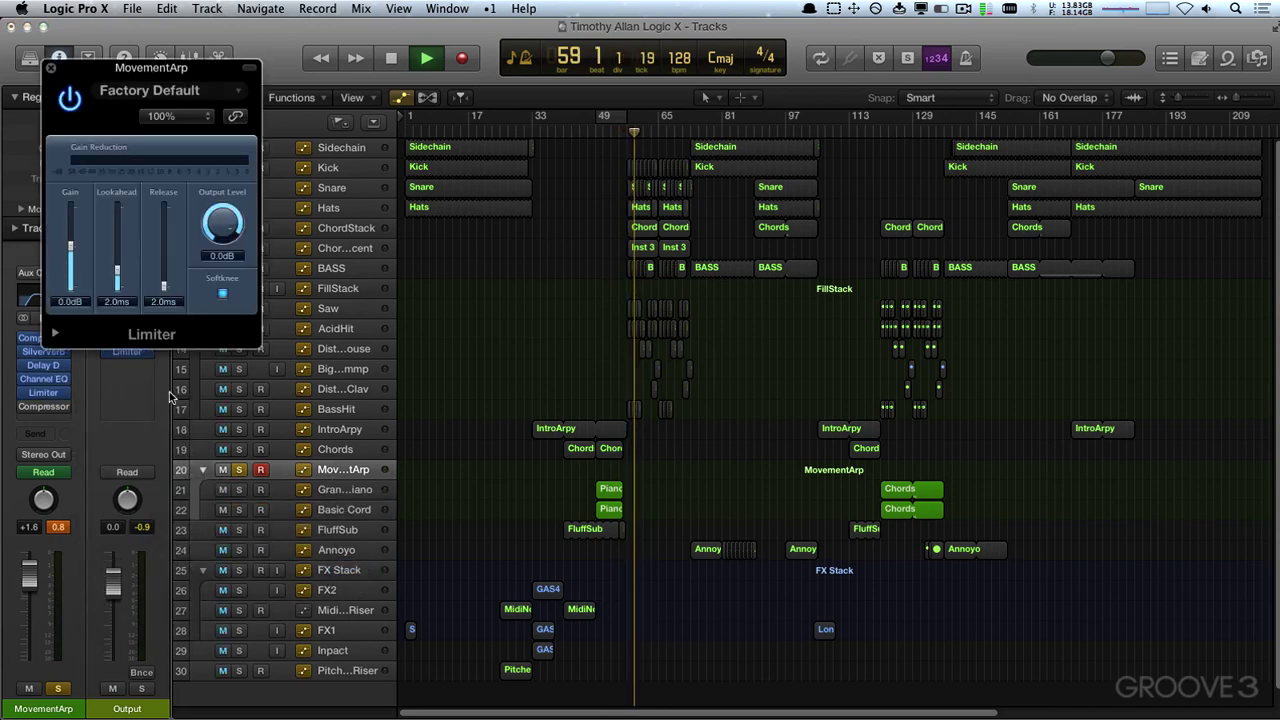
key(space)
drag(83, 80, 456, 217)
key(space)
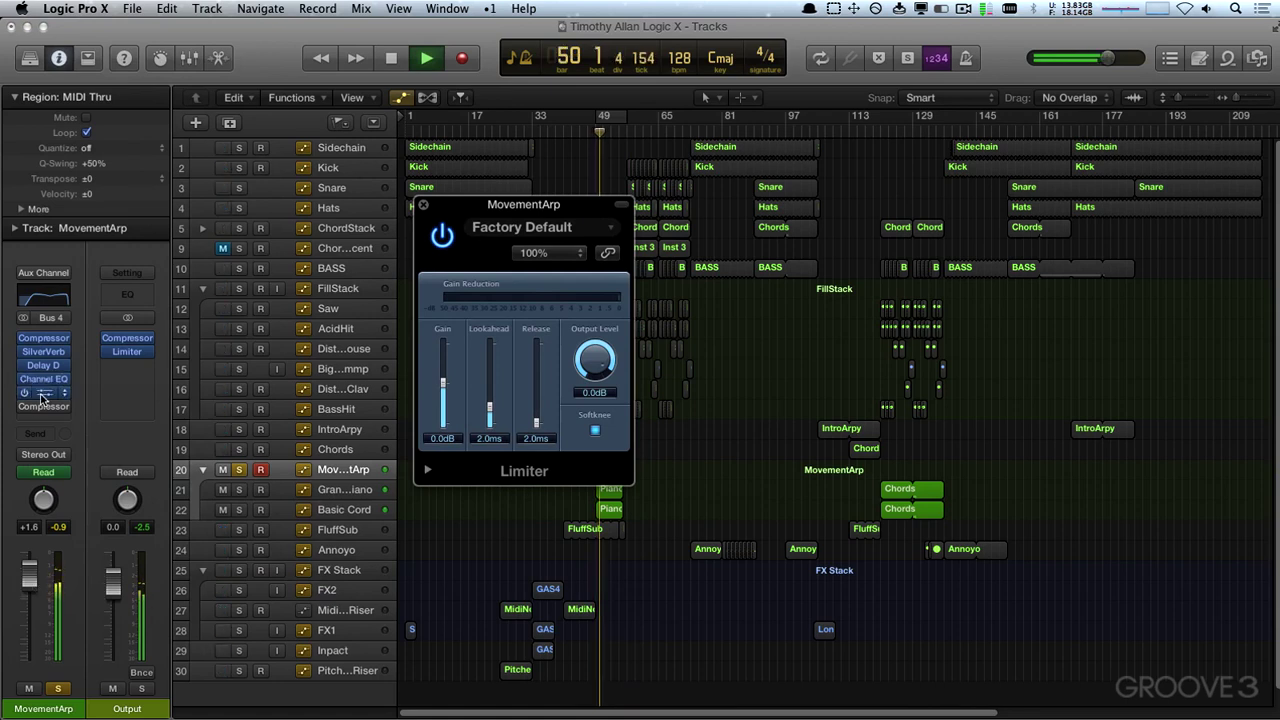
key(space)
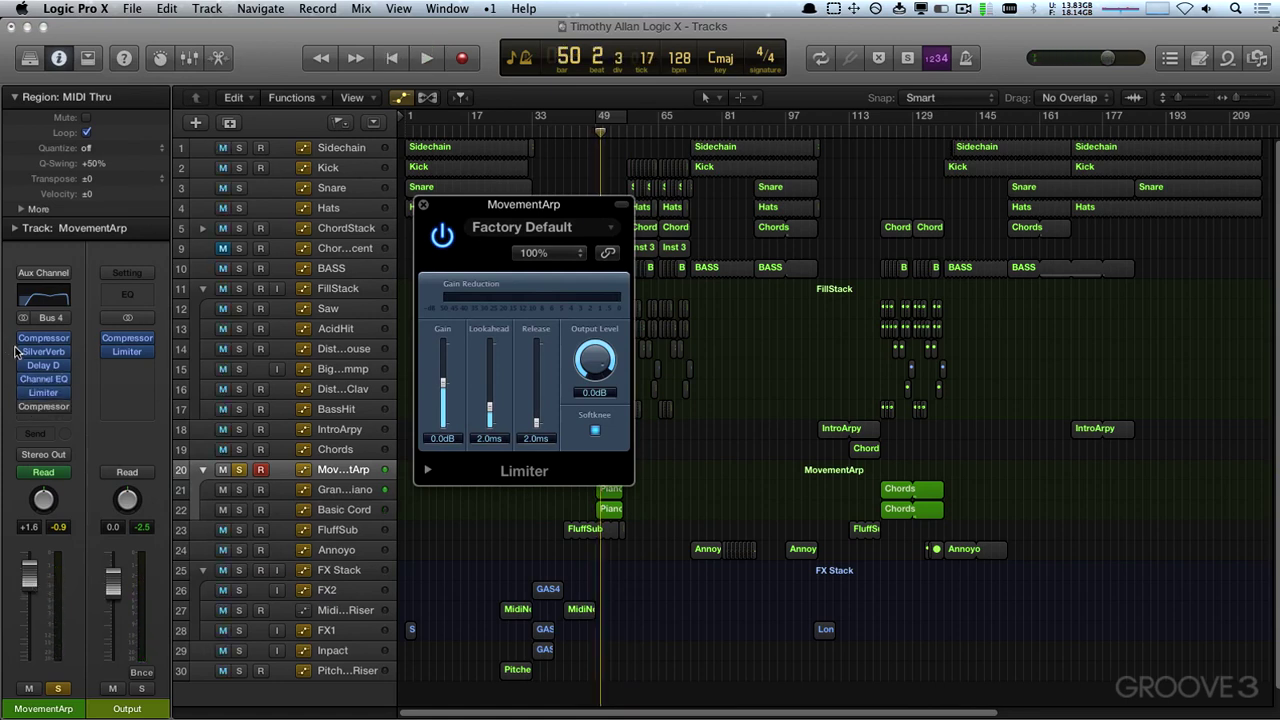
- Check MovementArp's first Compressor settings, and compare the stack's sound with its last Compressor switched on and bypassed
click(40, 339)
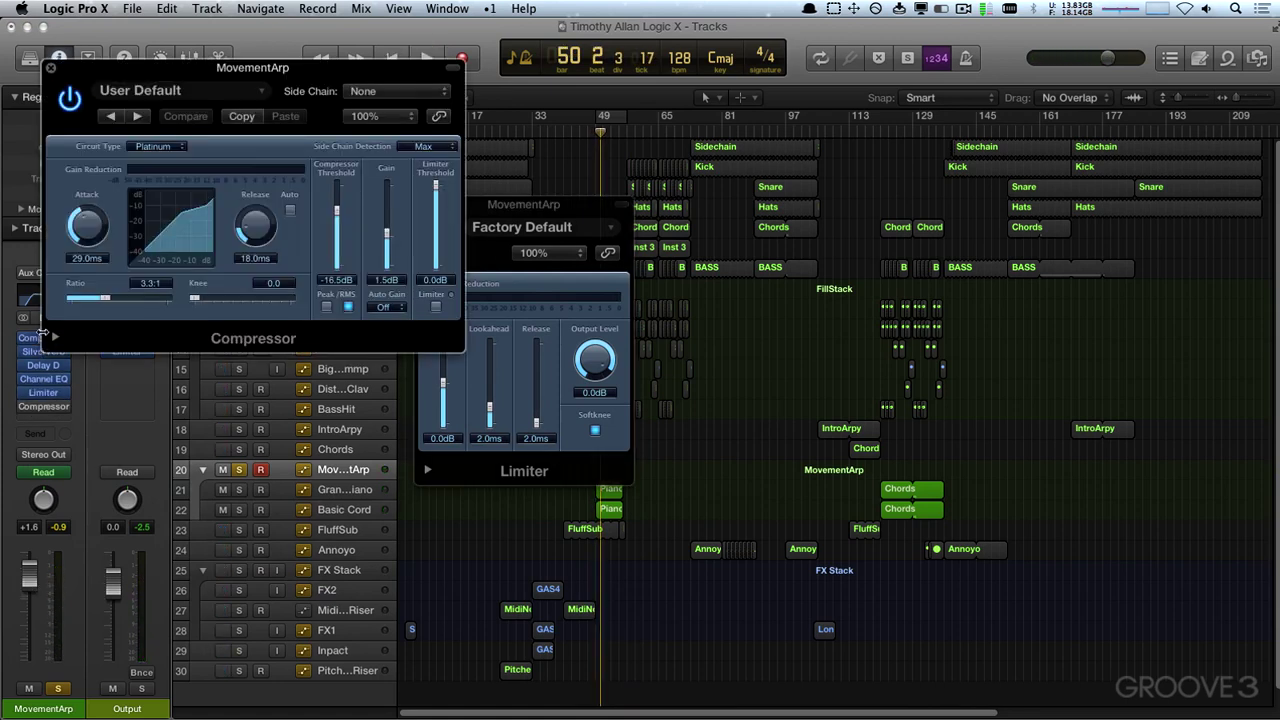
click(49, 70)
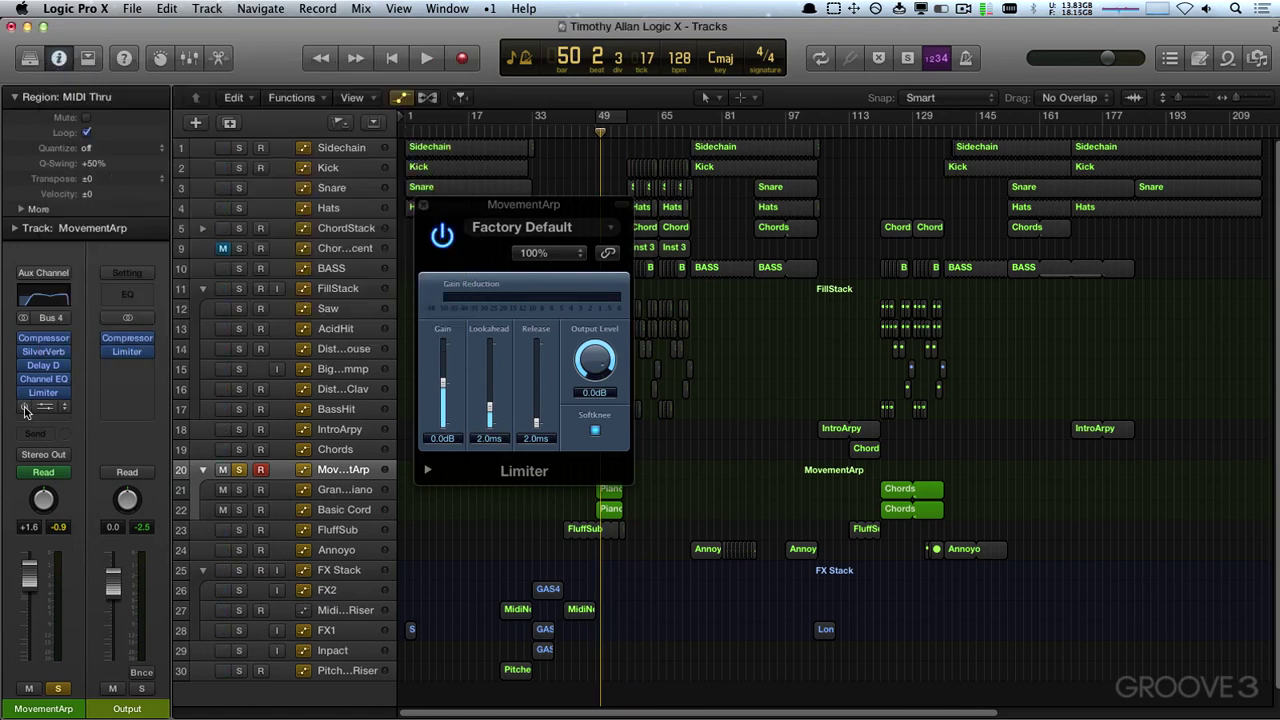
drag(474, 215, 922, 353)
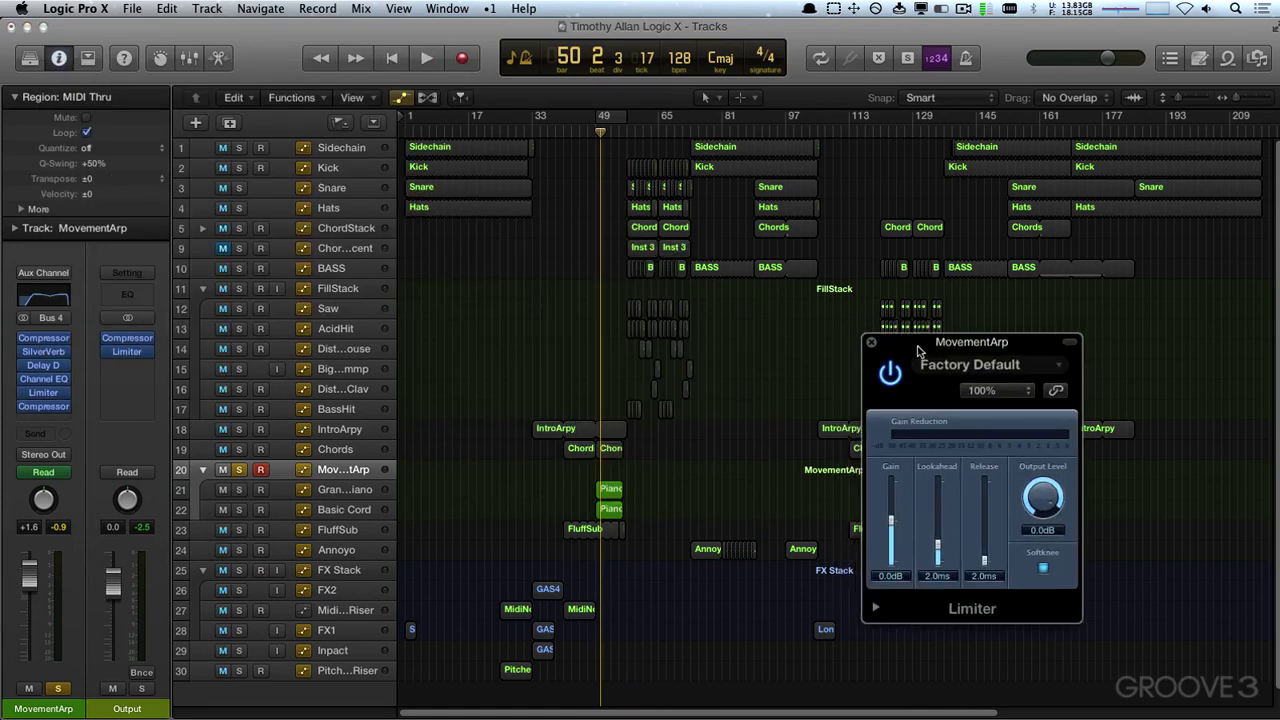
key(space)
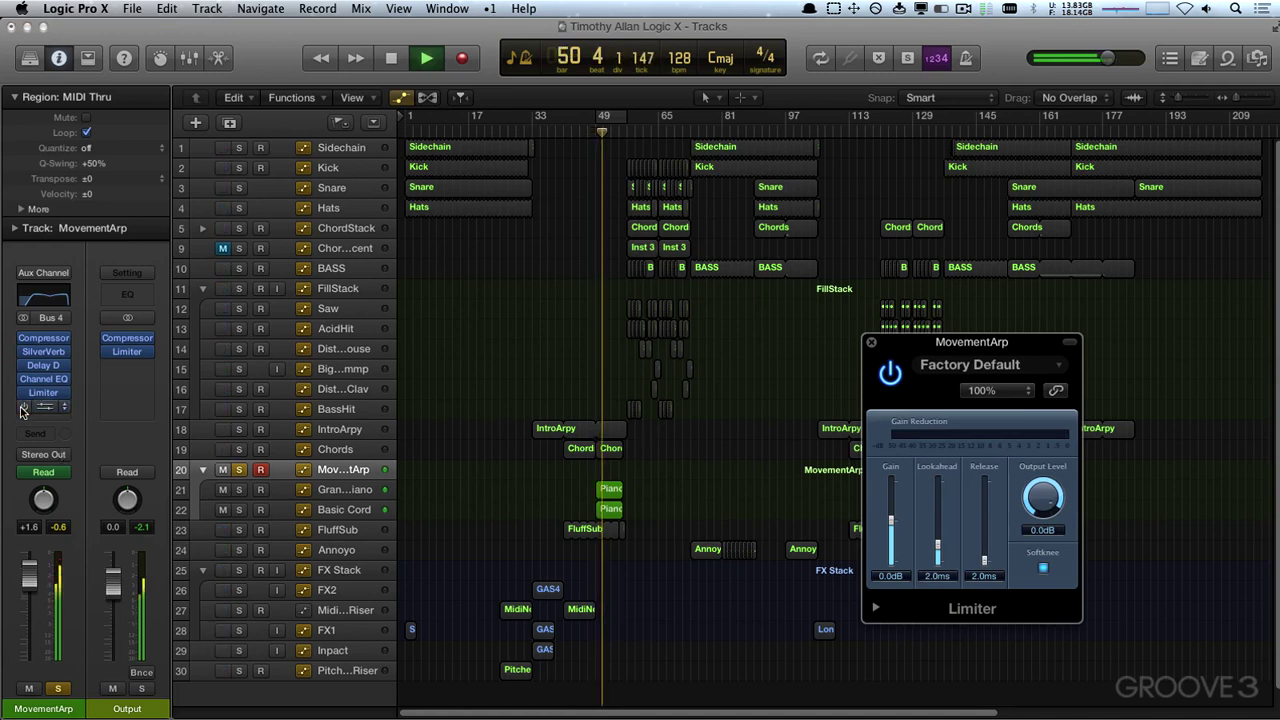
click(44, 410)
click(44, 410)
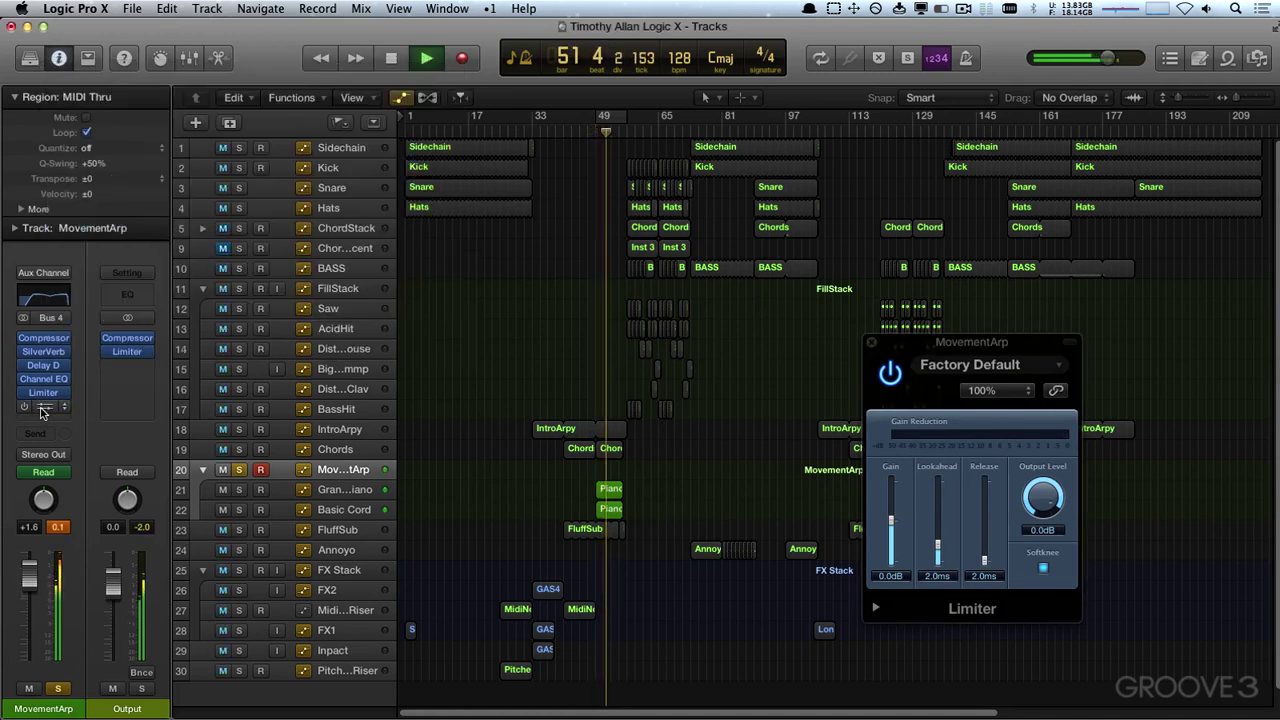
key(space)
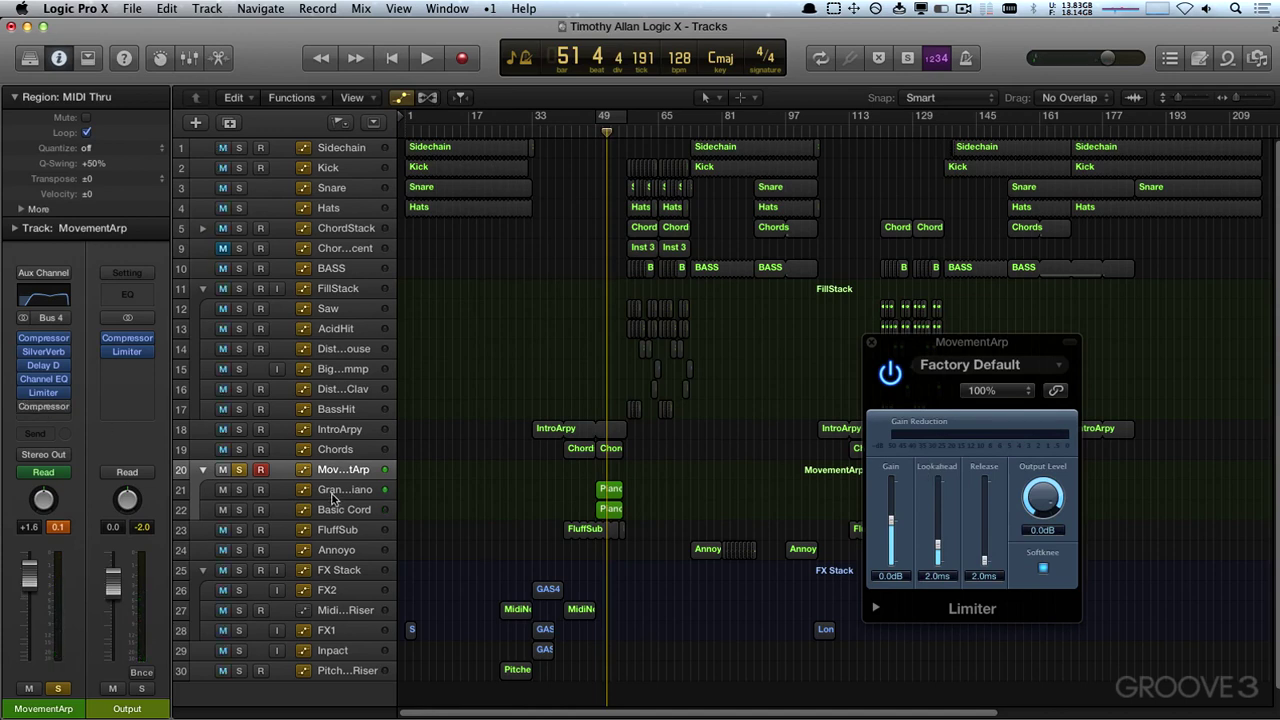
- Unsolo the MovementArp stack, play the full arrangement from bar 32, and close the Limiter
click(335, 493)
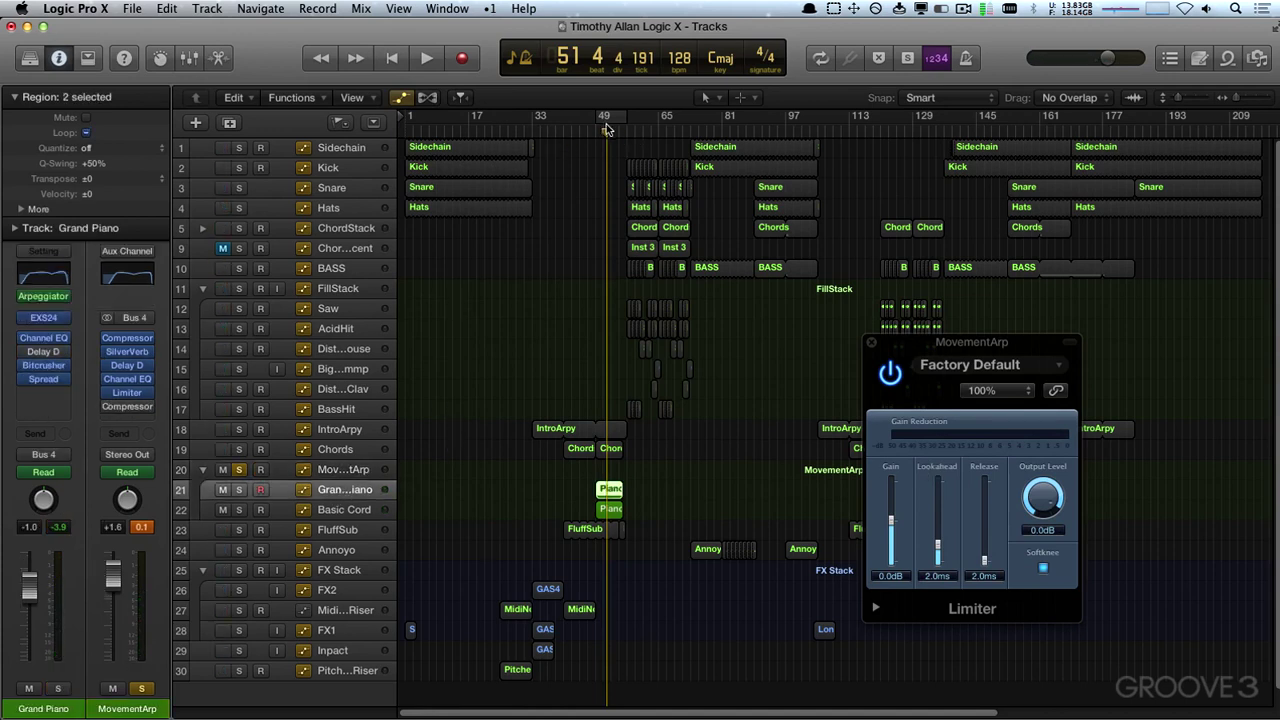
click(527, 124)
click(239, 469)
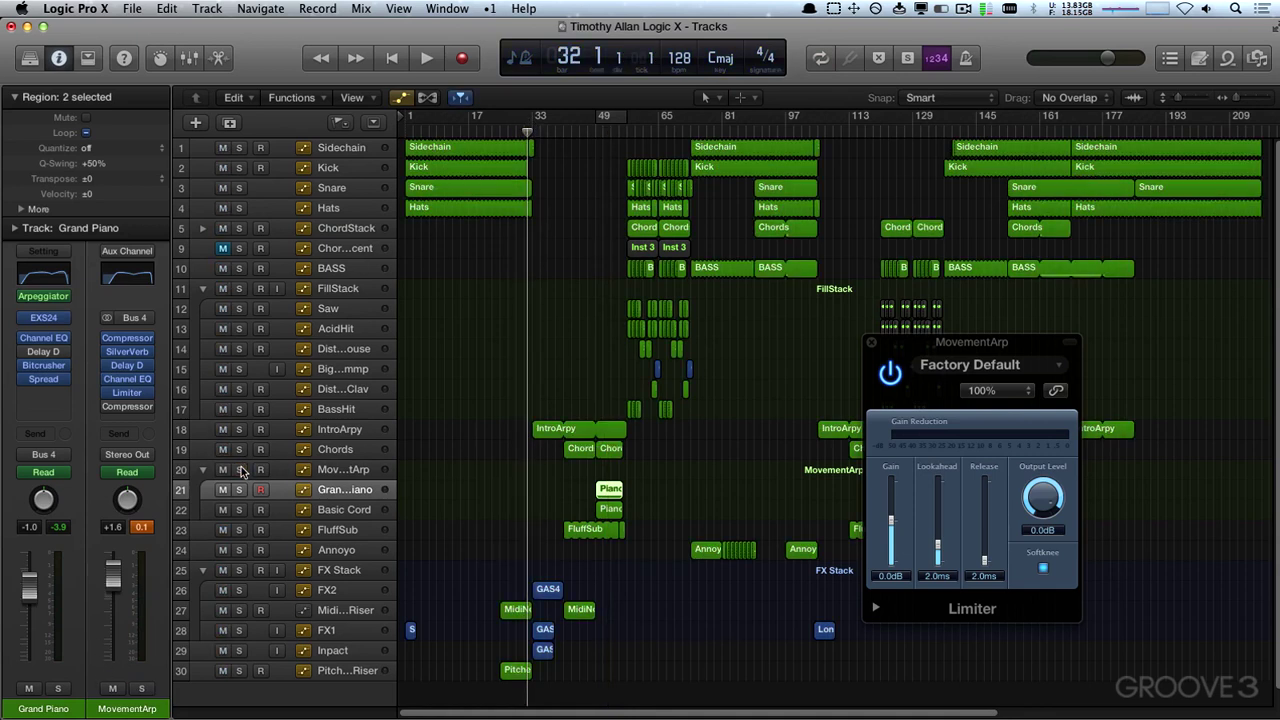
key(space)
click(527, 122)
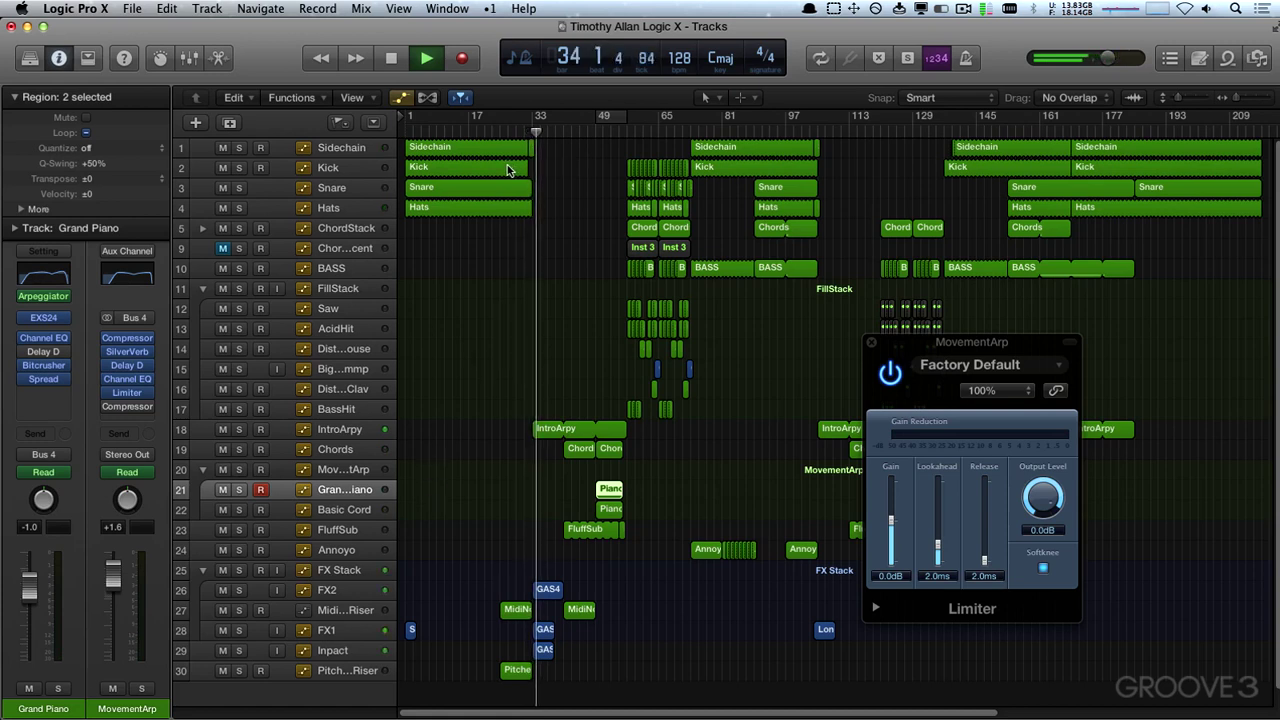
click(872, 342)
- Show IntroArpy's ES2 LPF Cutoff automation and reshape bars 49–57 into a curve rising from about 0.256 to 0.778
click(360, 430)
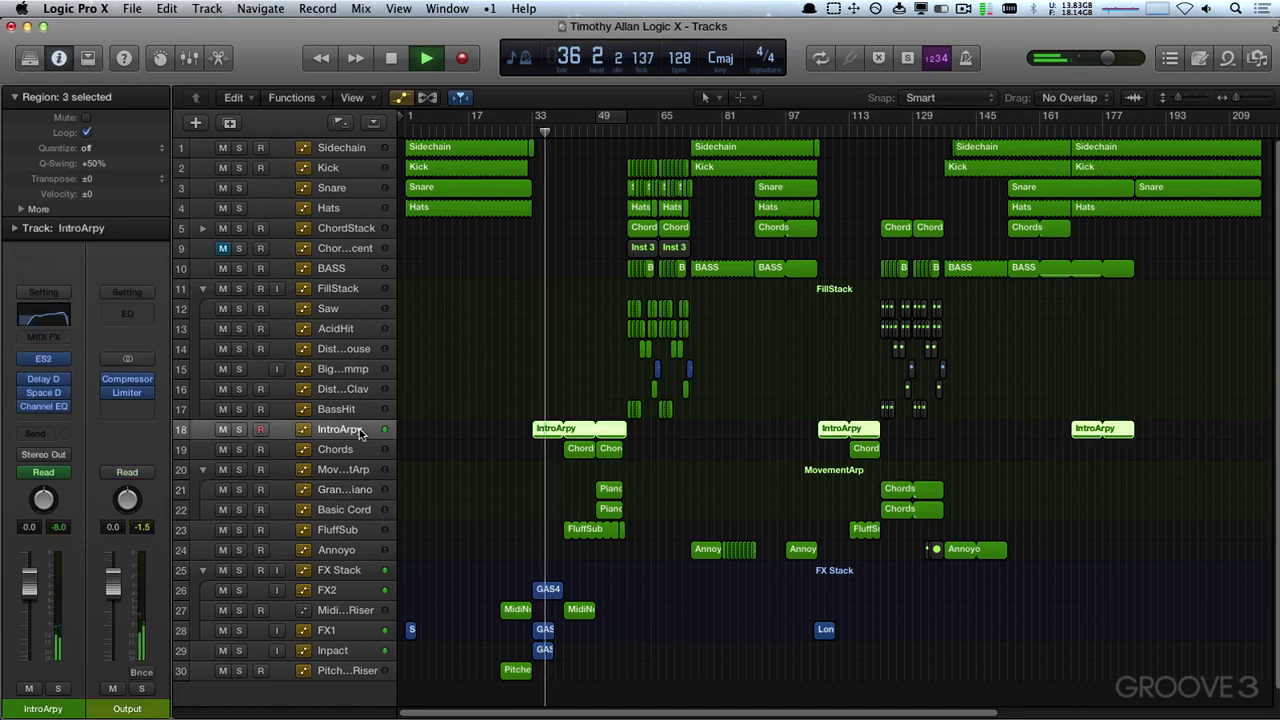
key(a)
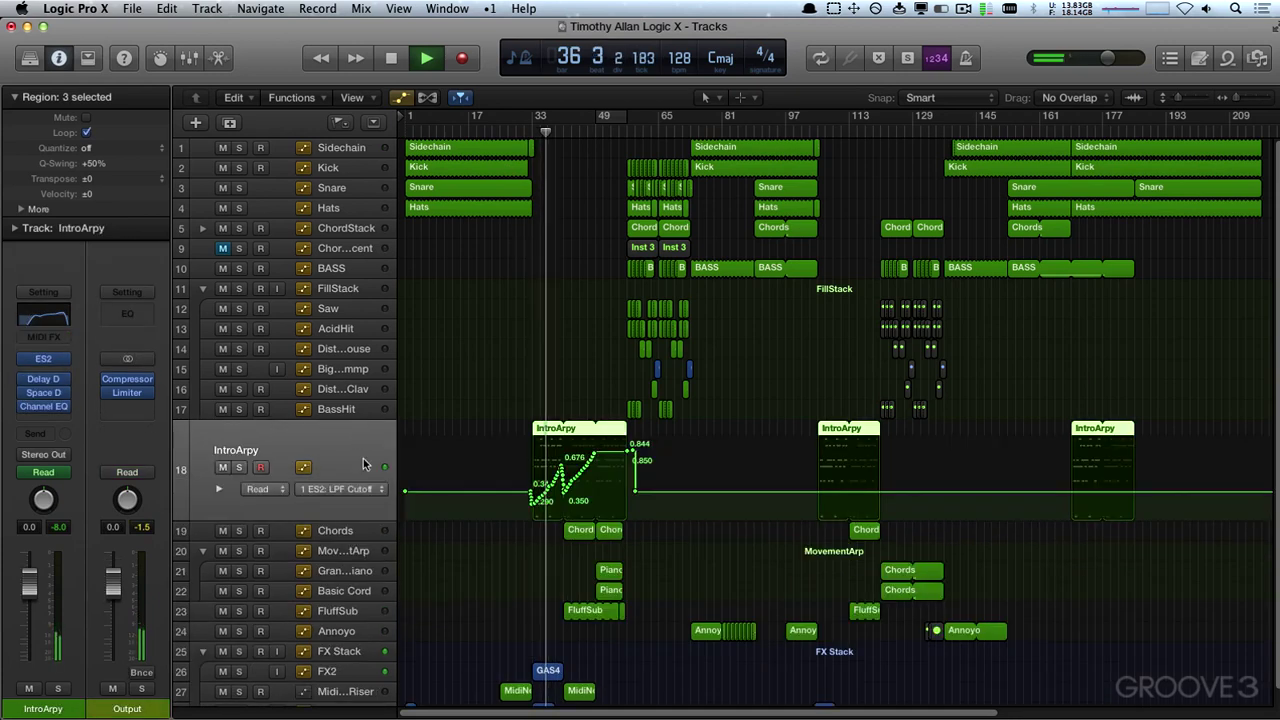
click(597, 459)
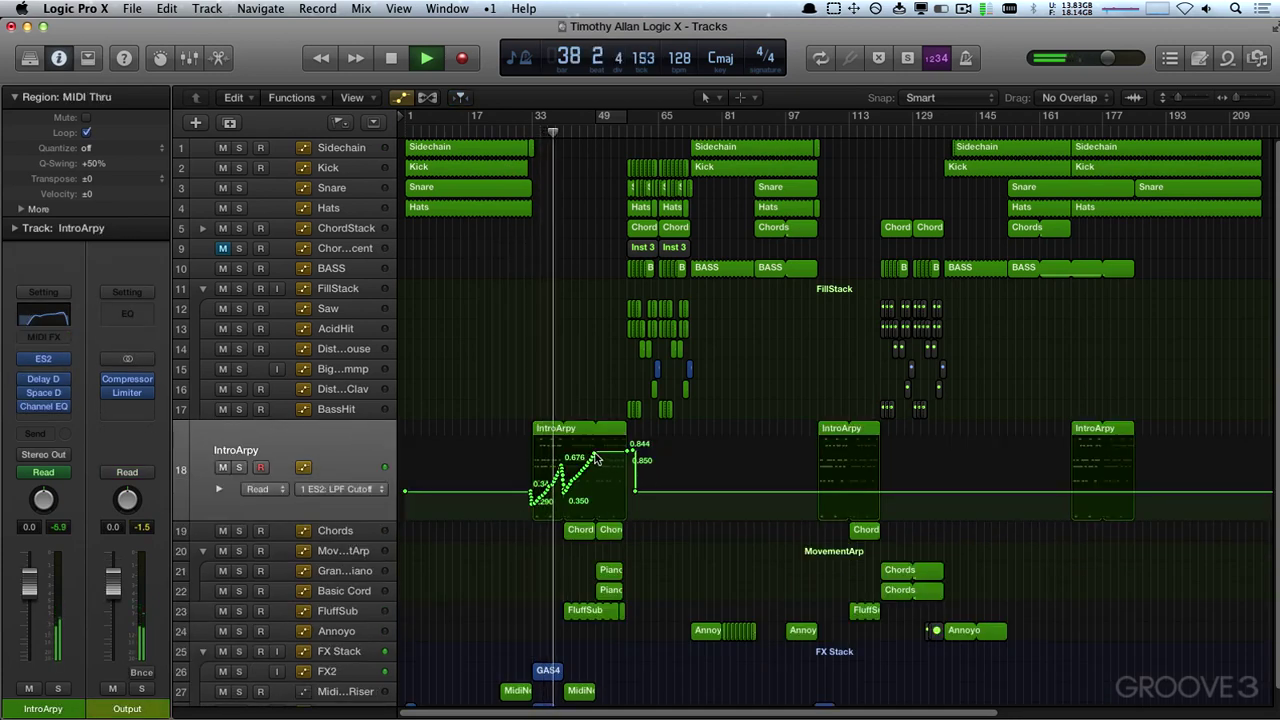
drag(599, 459, 595, 507)
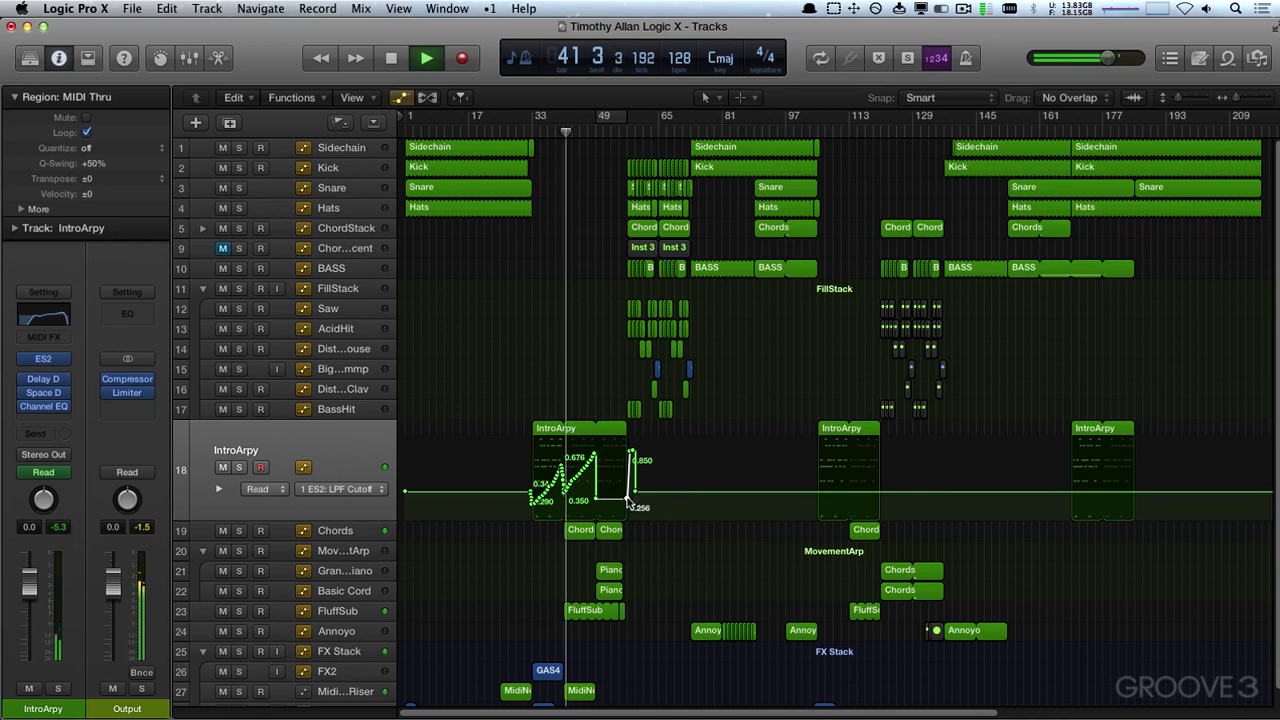
mouse_move(628, 506)
mouse_down()
mouse_move(629, 462)
mouse_move(618, 490)
mouse_up()
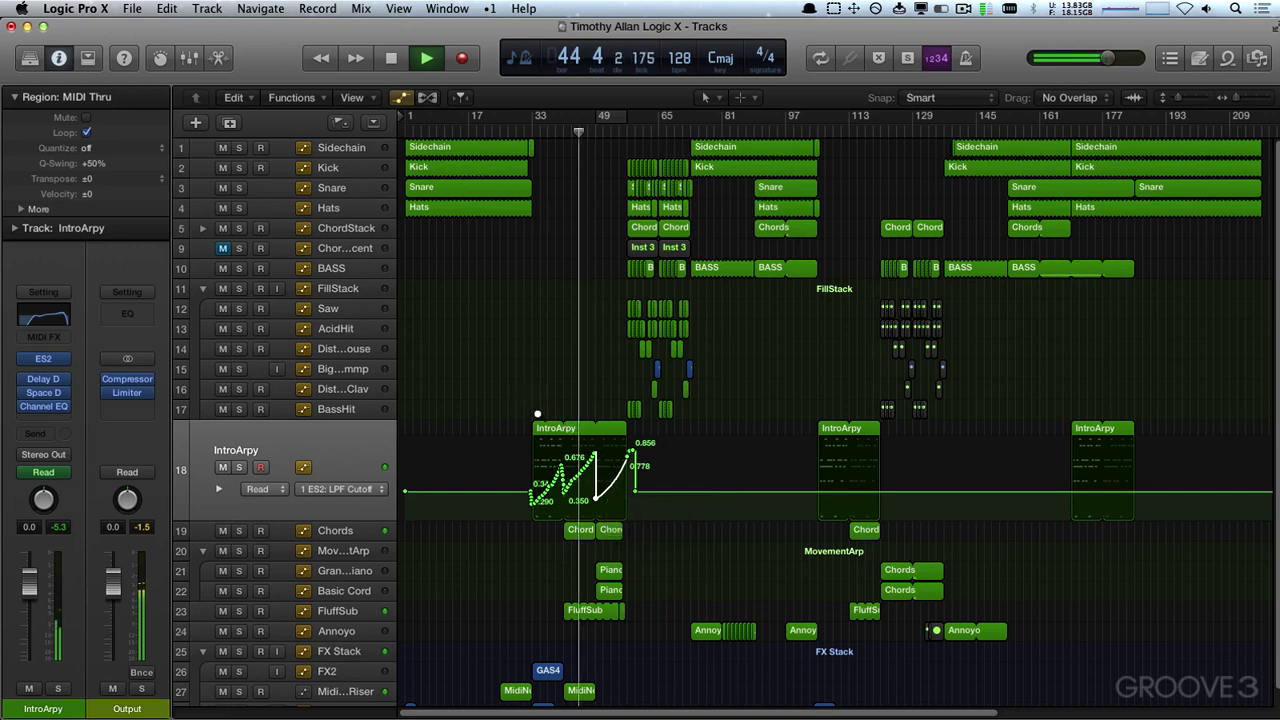
- Raise the cutoff curve's starting point at bar 49 to 0.496 and hide the automation
key(z)
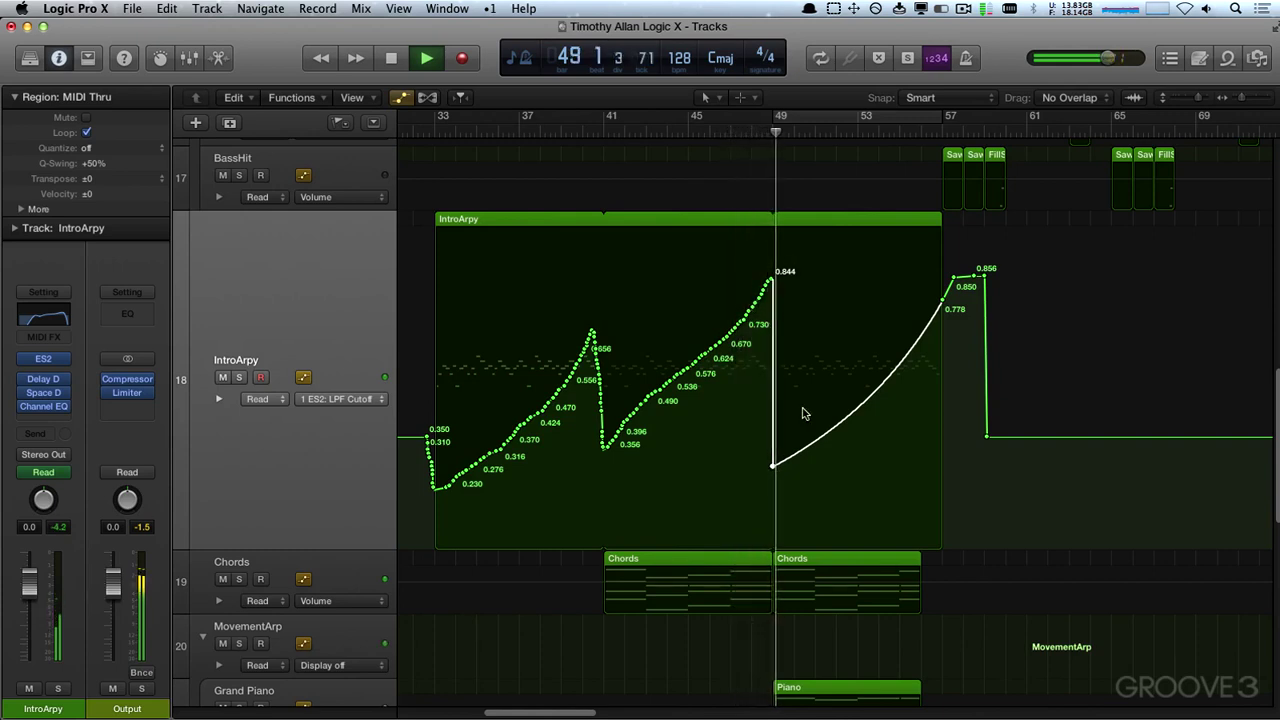
drag(774, 466, 772, 389)
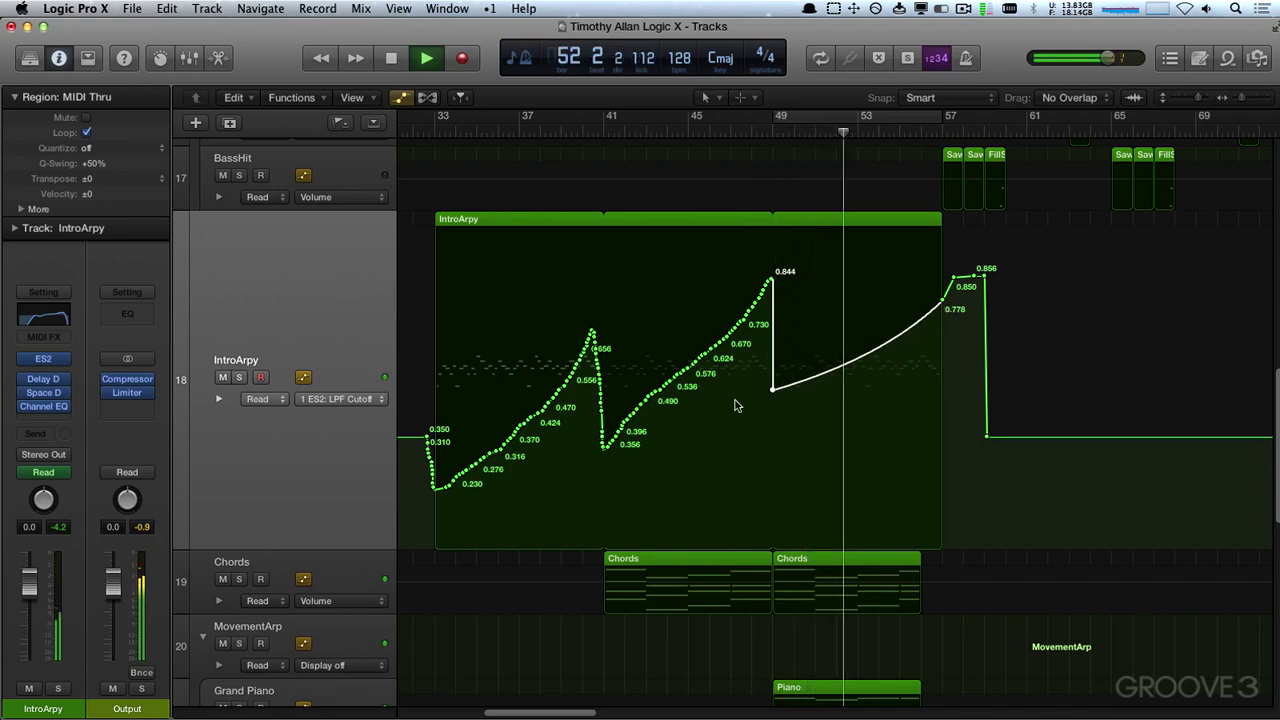
key(ctrl+z)
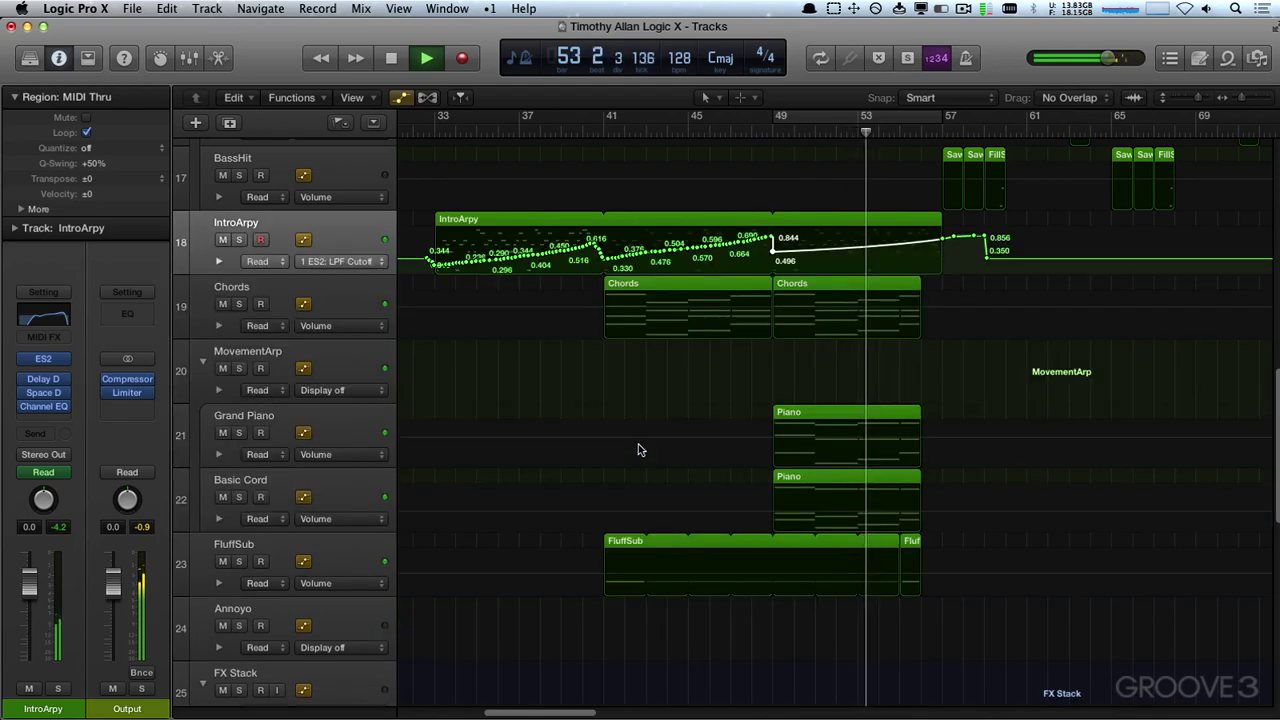
key(z)
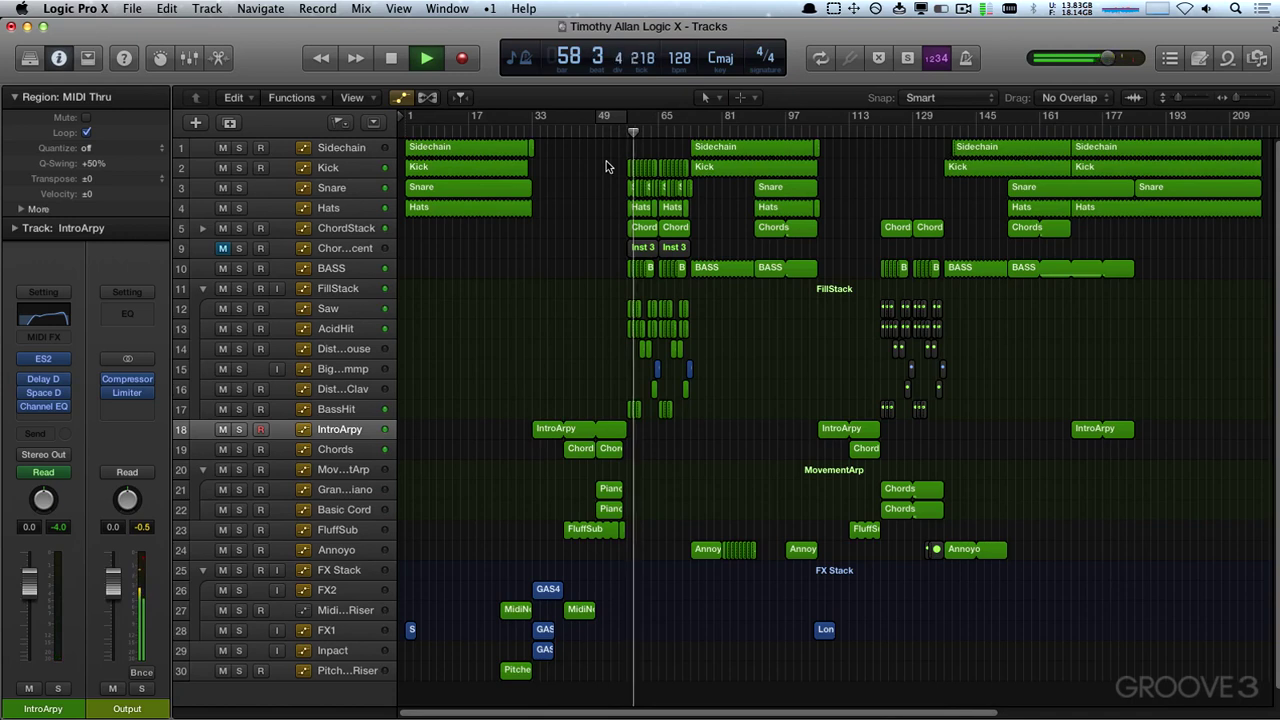
- Stop playback and mute the Kick, Snare and Hats regions in the first eight bars from bar 57
drag(606, 161, 688, 193)
key(space)
drag(614, 160, 655, 213)
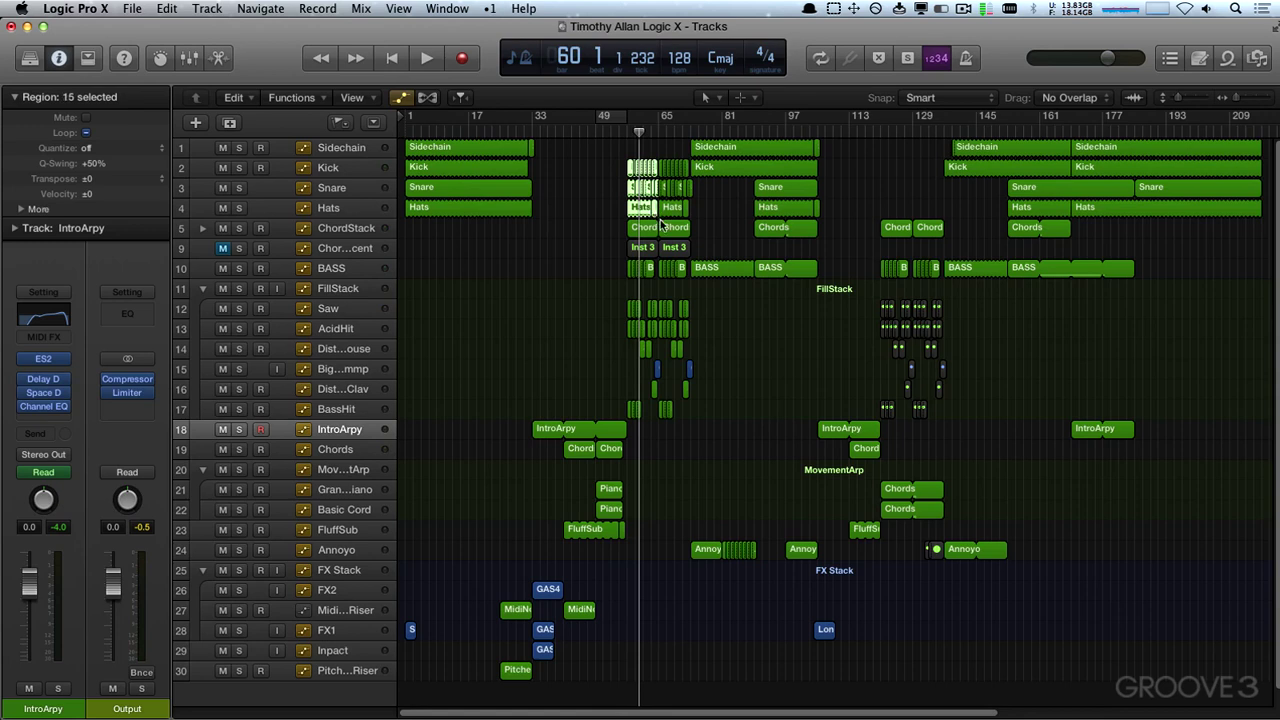
key(ctrl+m)
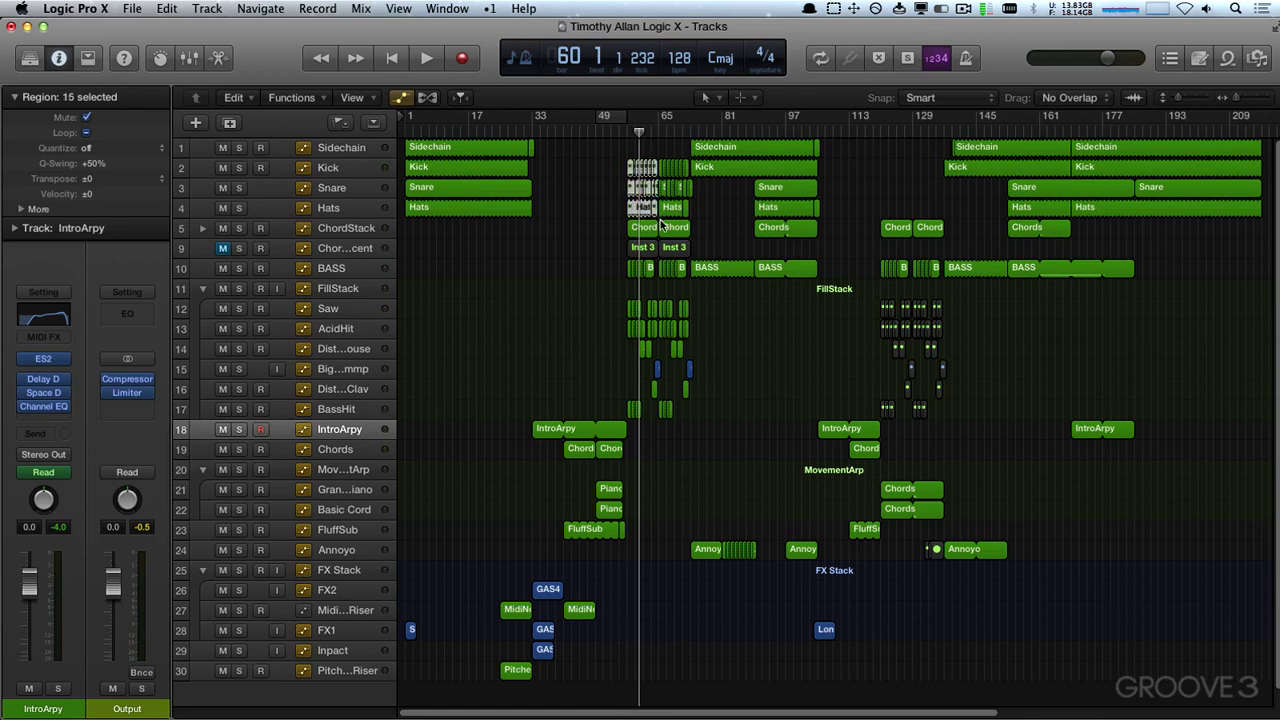
- Play the arrangement from just before bar 57 and delete the Hats region starting at bar 65
click(621, 137)
key(space)
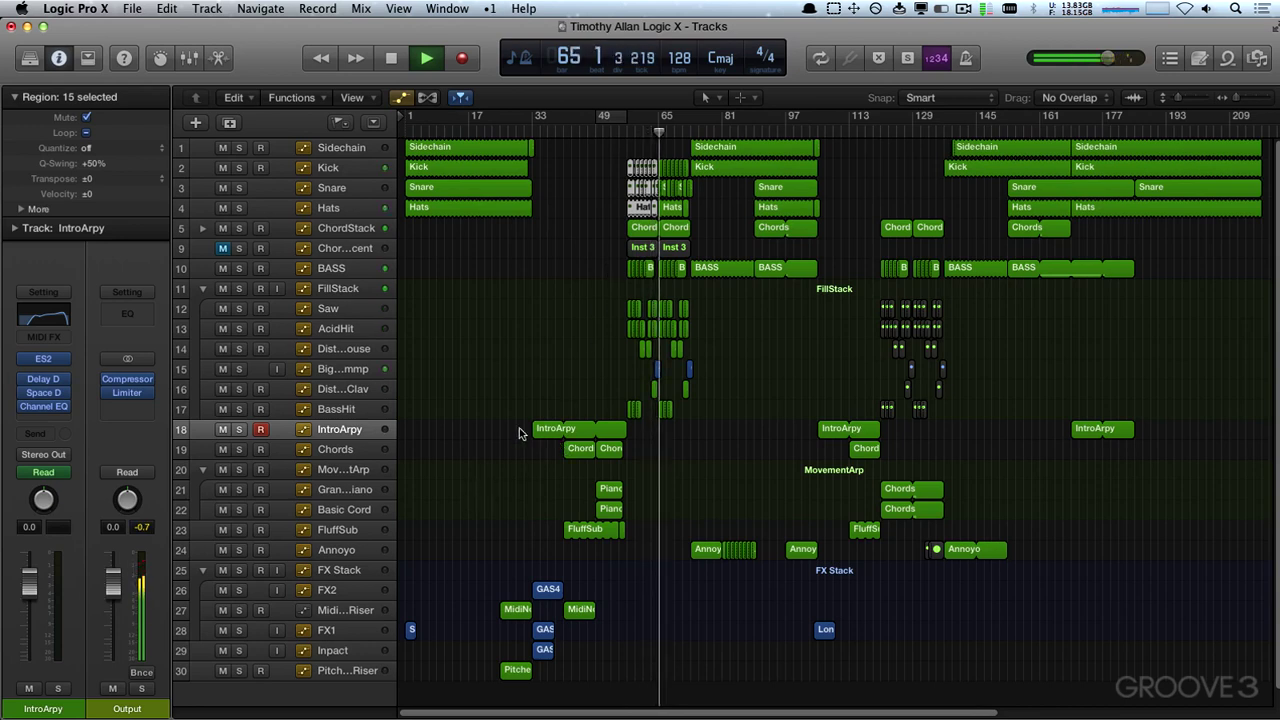
click(674, 207)
click(595, 155)
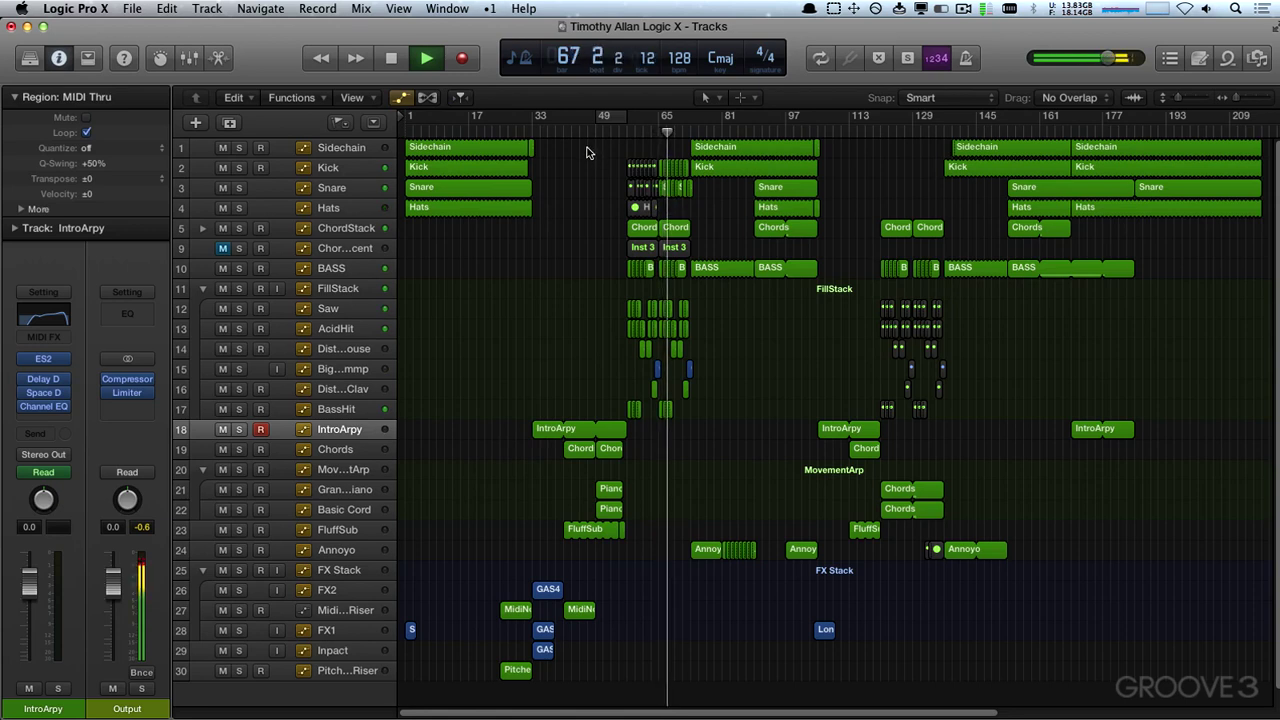
drag(587, 147, 765, 250)
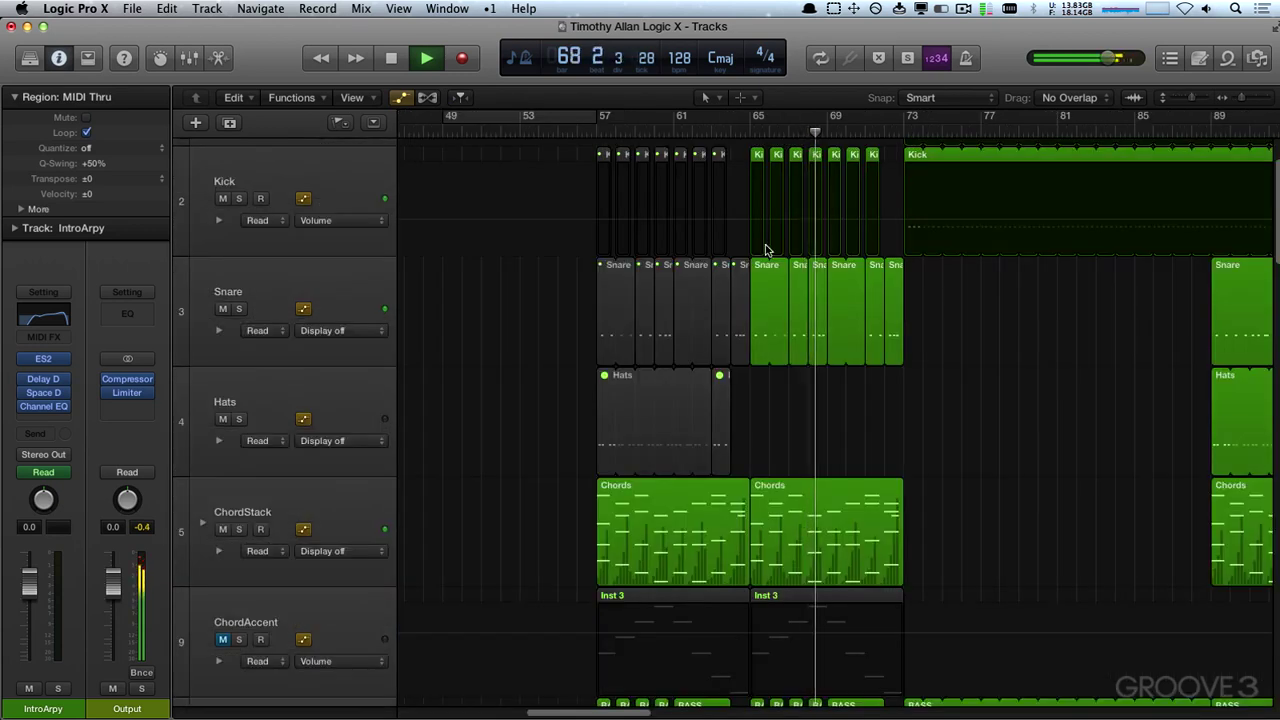
ctrl+alt+click(830, 456)
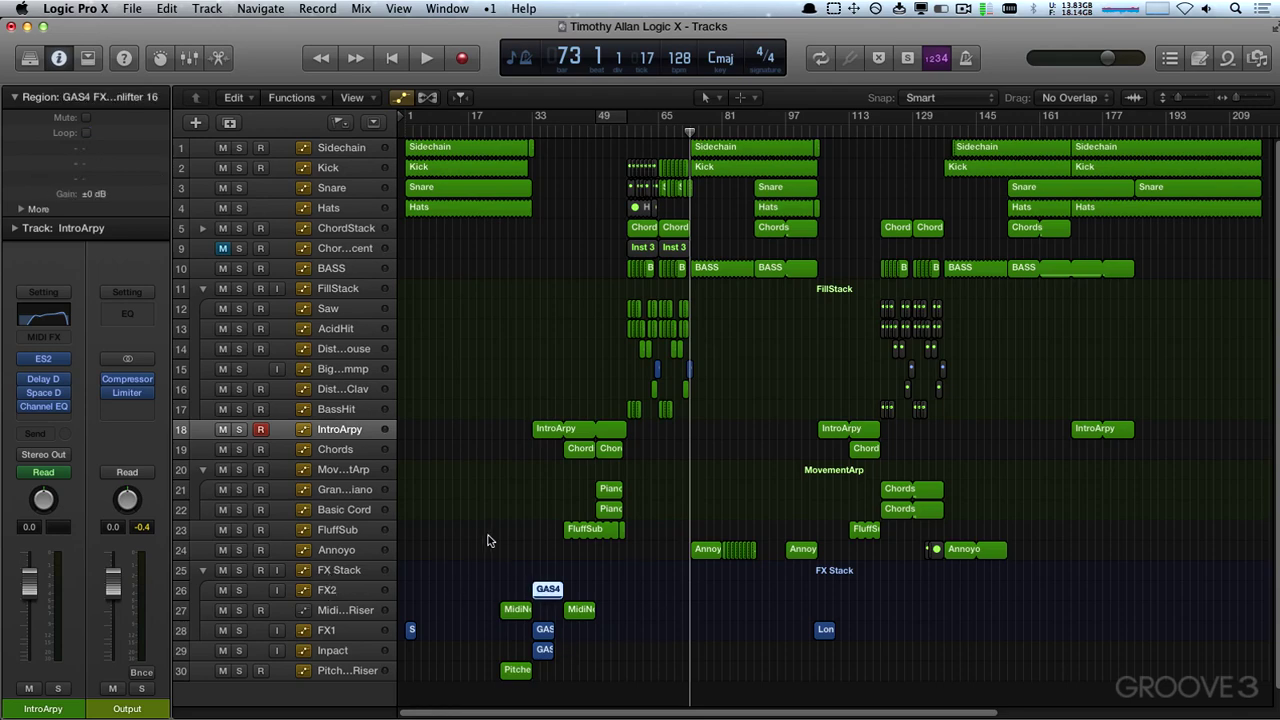
- Open the GAS4 FX Downlifter 16 region on FX2 in the audio editor and audition it from bar 33
scroll(488, 540, up, 5)
click(466, 593)
click(563, 590)
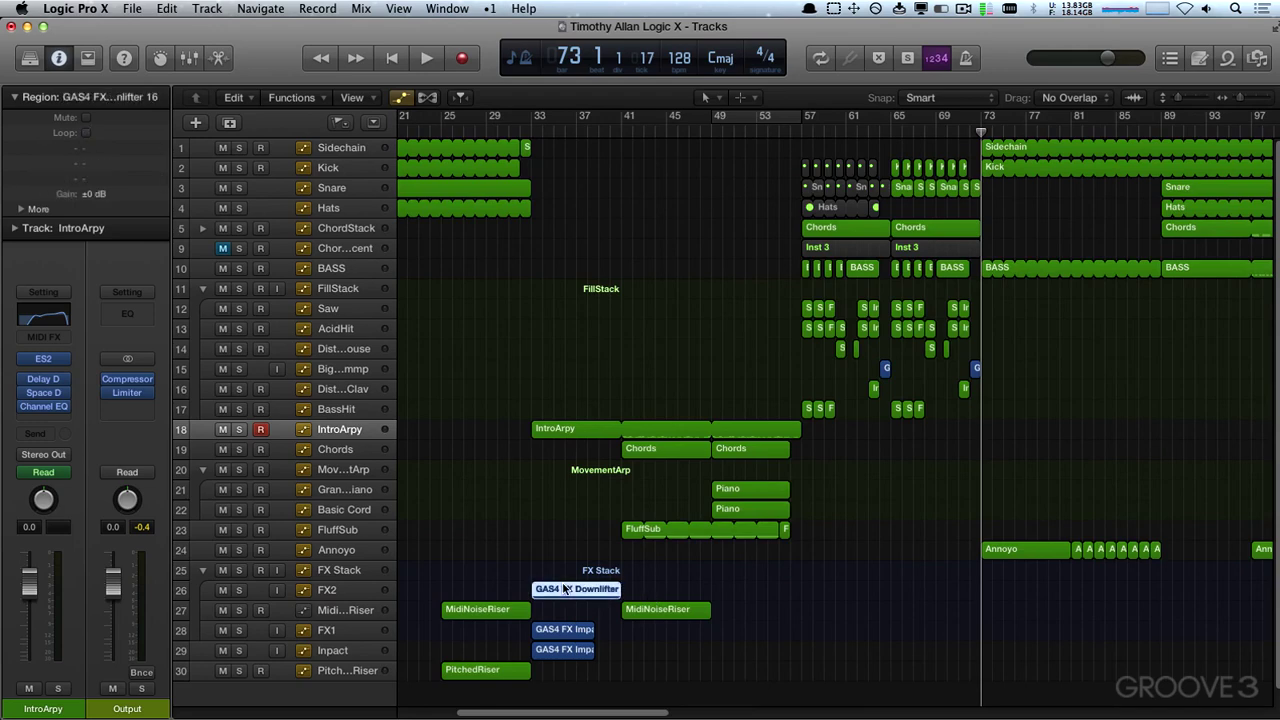
scroll(566, 577, down, 4)
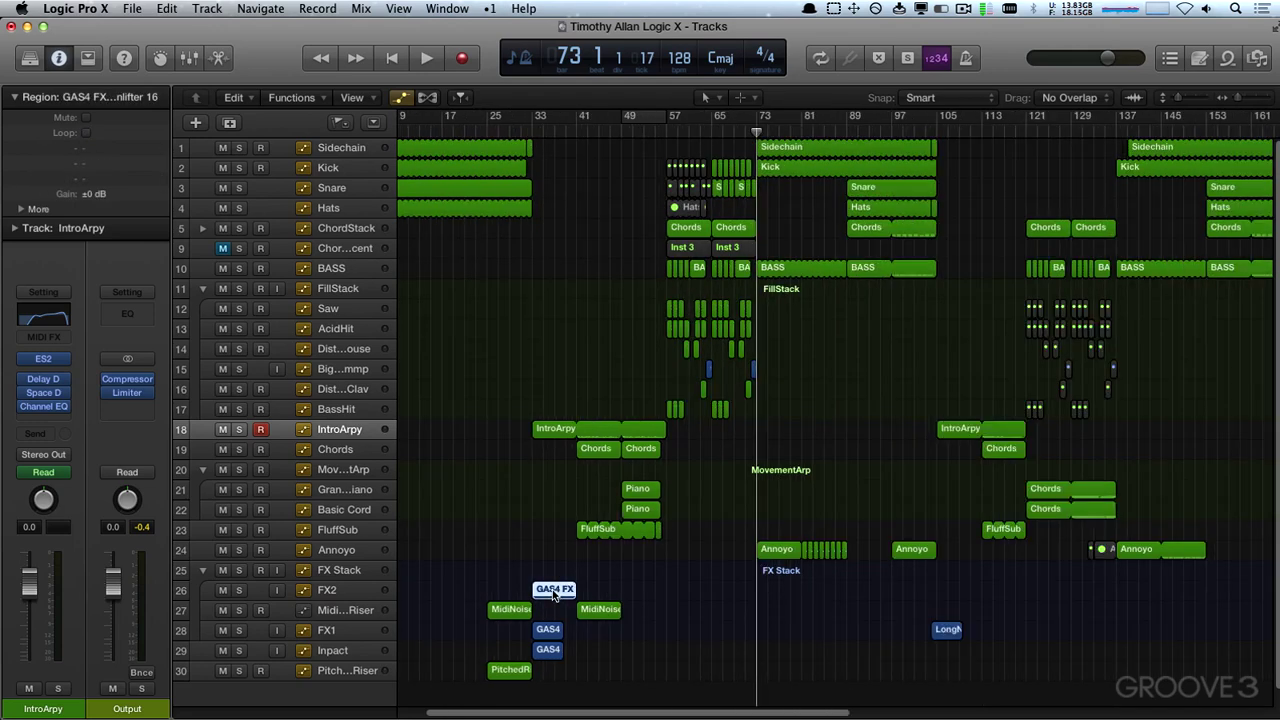
double_click(554, 592)
scroll(535, 272, down, 6)
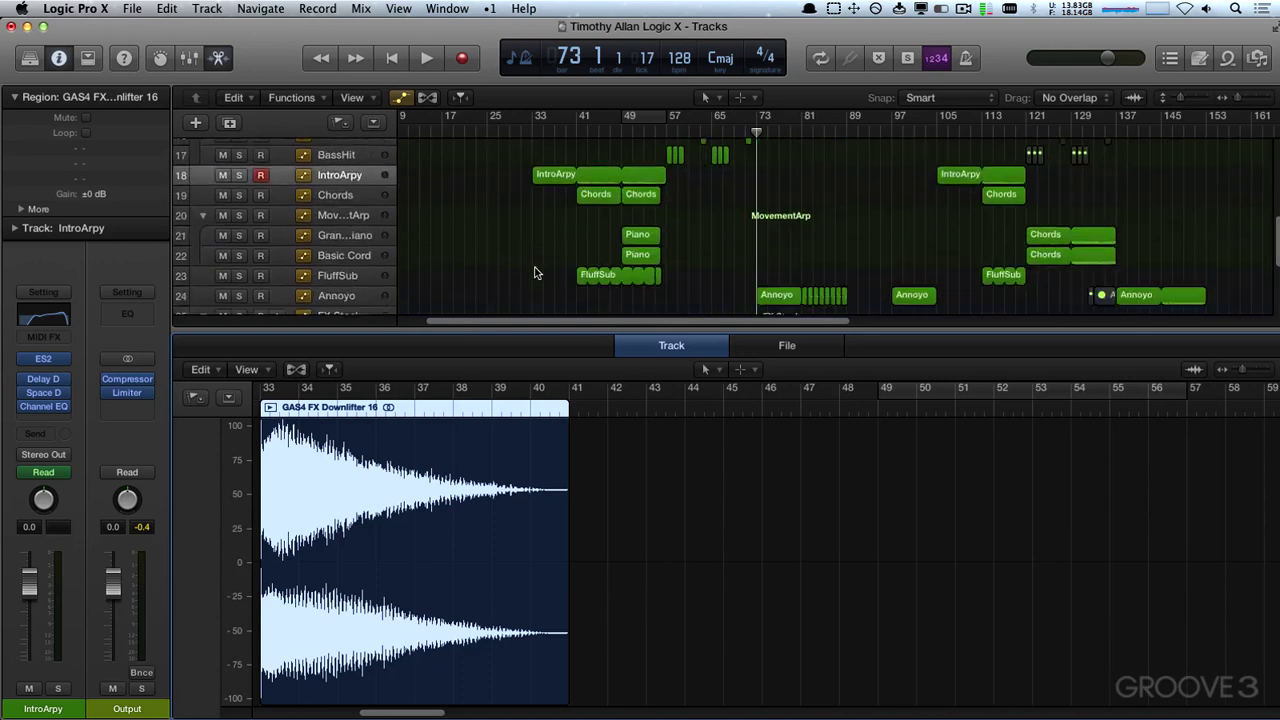
key(shift+Return)
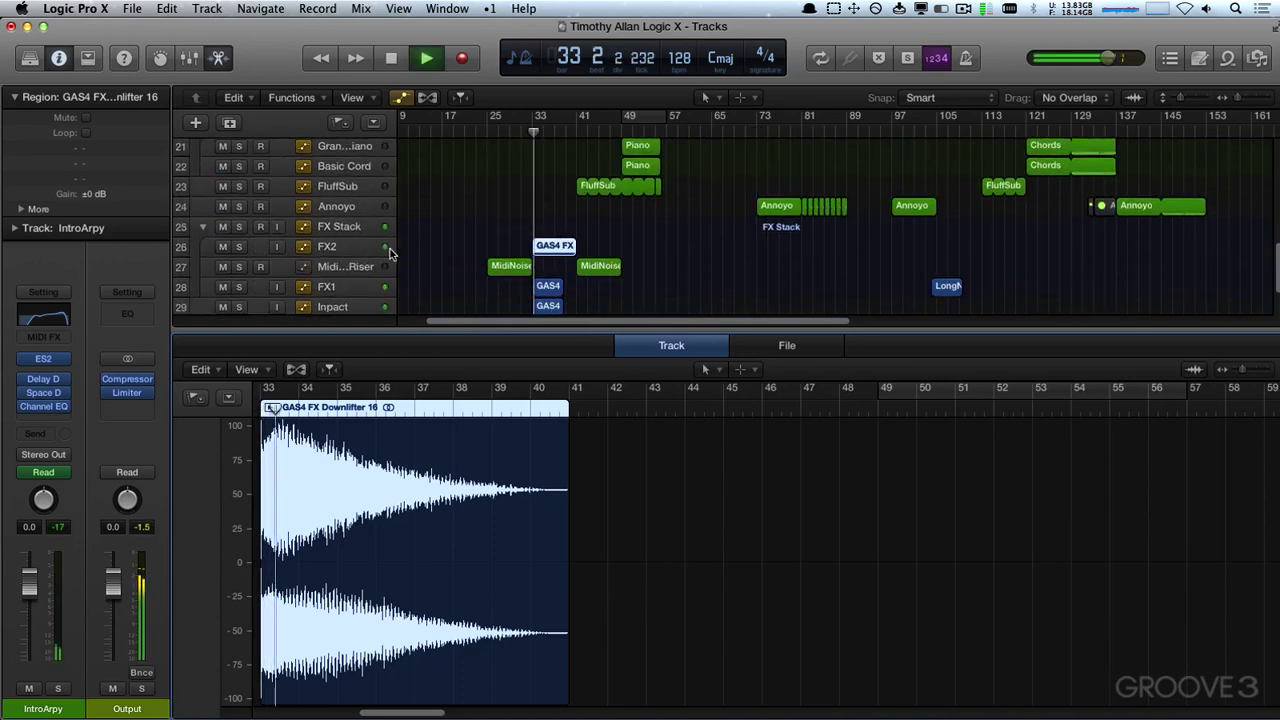
click(239, 247)
click(239, 247)
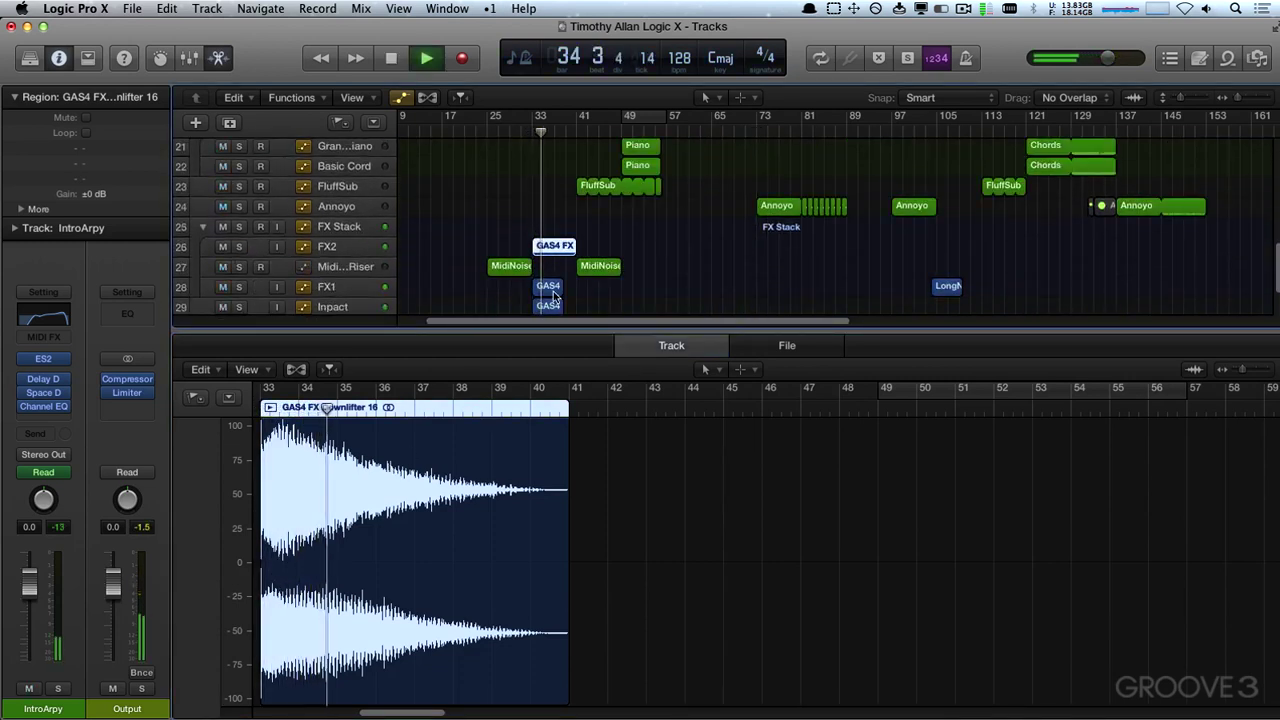
- Rename the downlifter region on FX2 as DownSweep, stop playback and return to the full arrangement view
text(DownSweep)
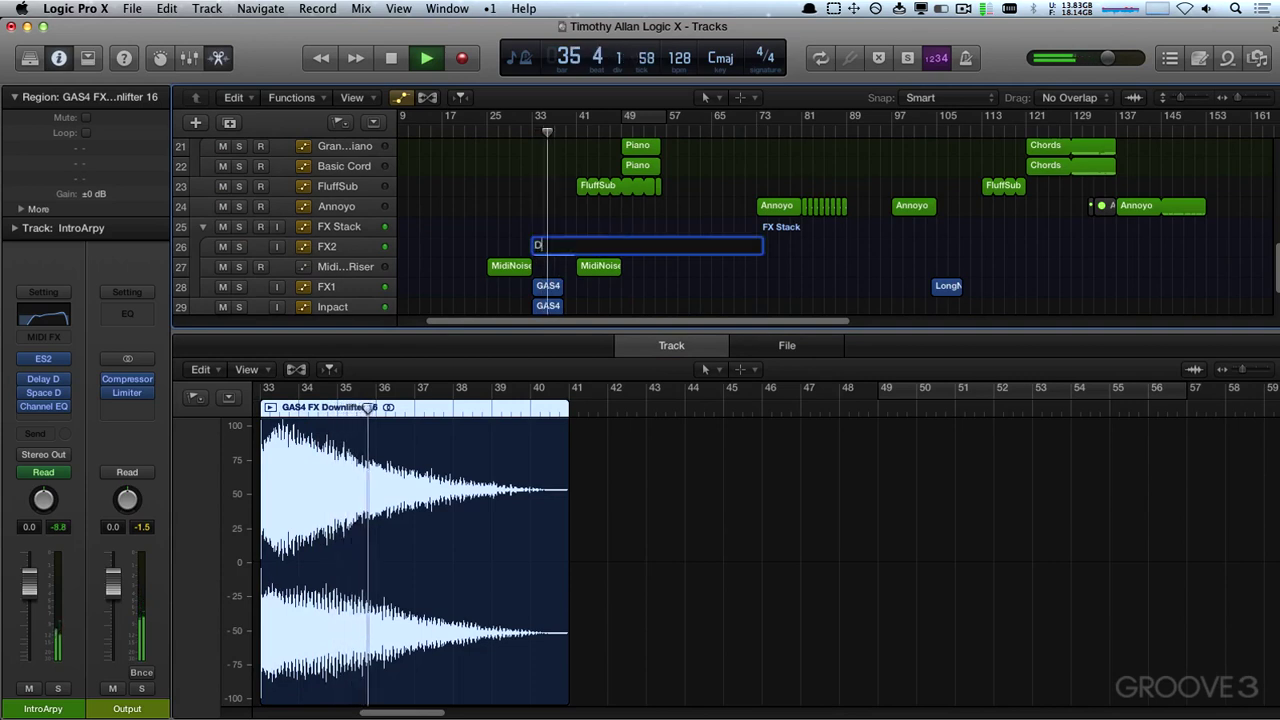
key(Return)
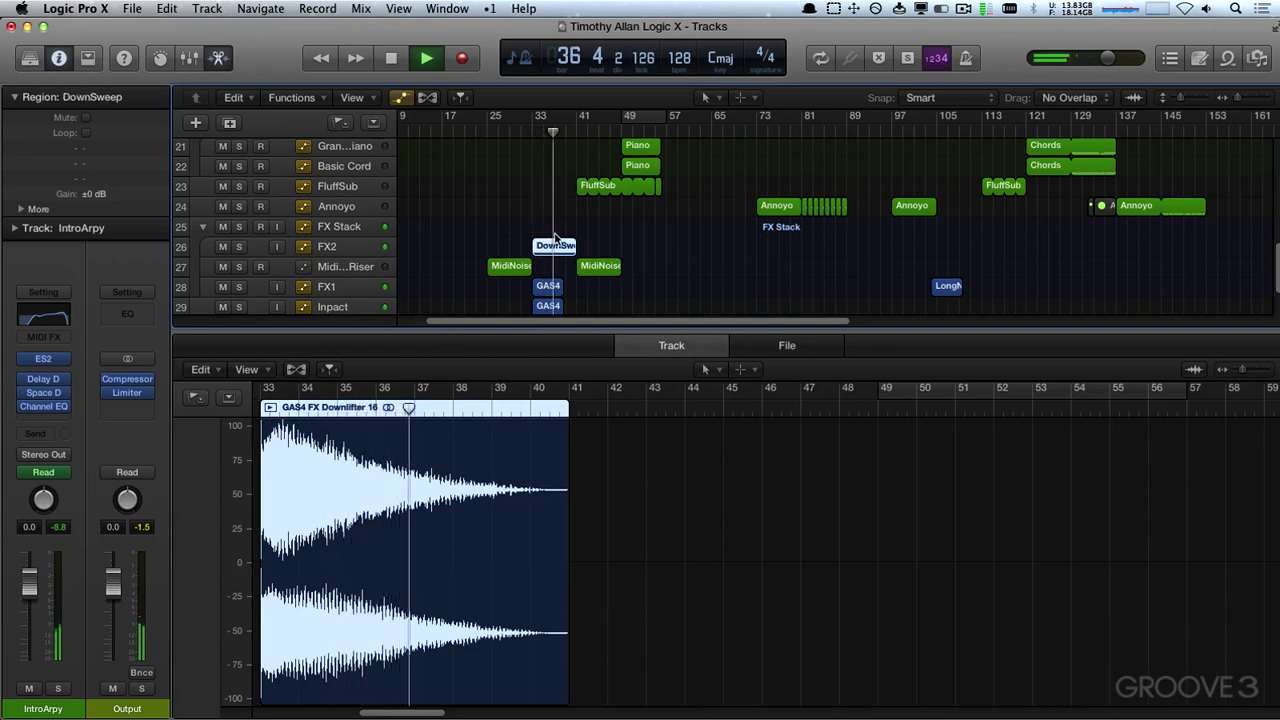
key(super+Left)
key(super+Left)
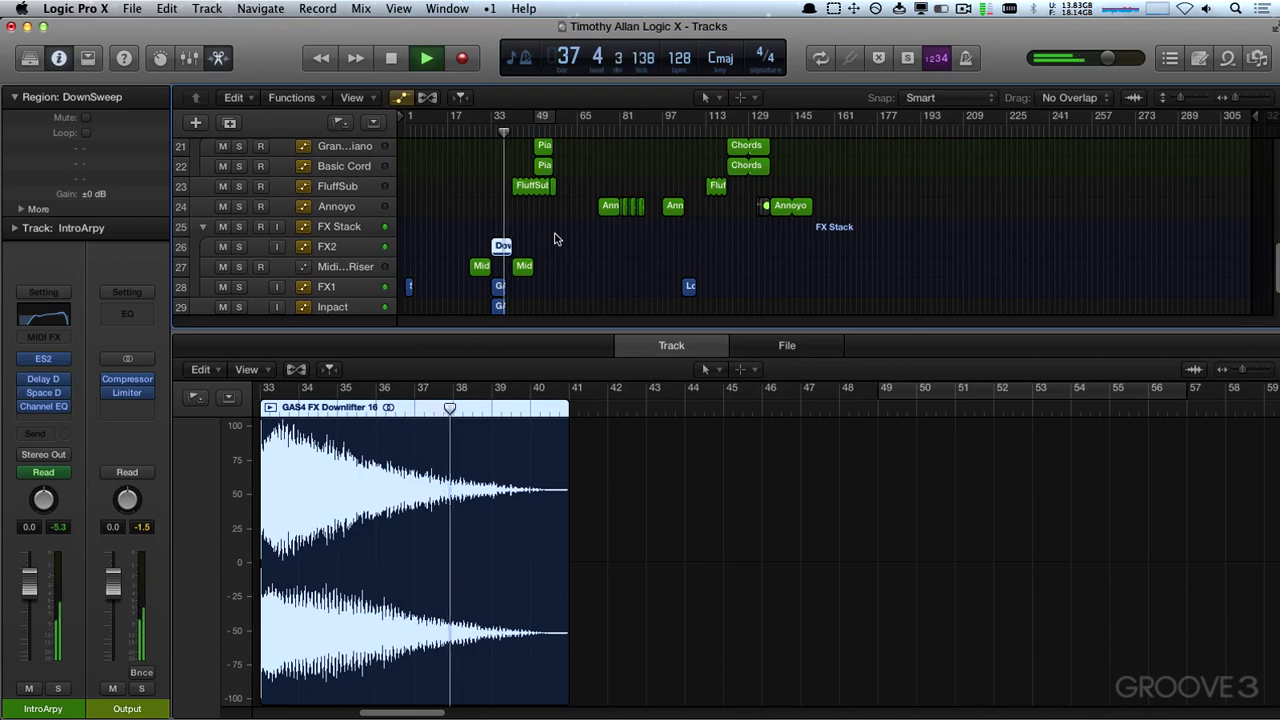
key(x)
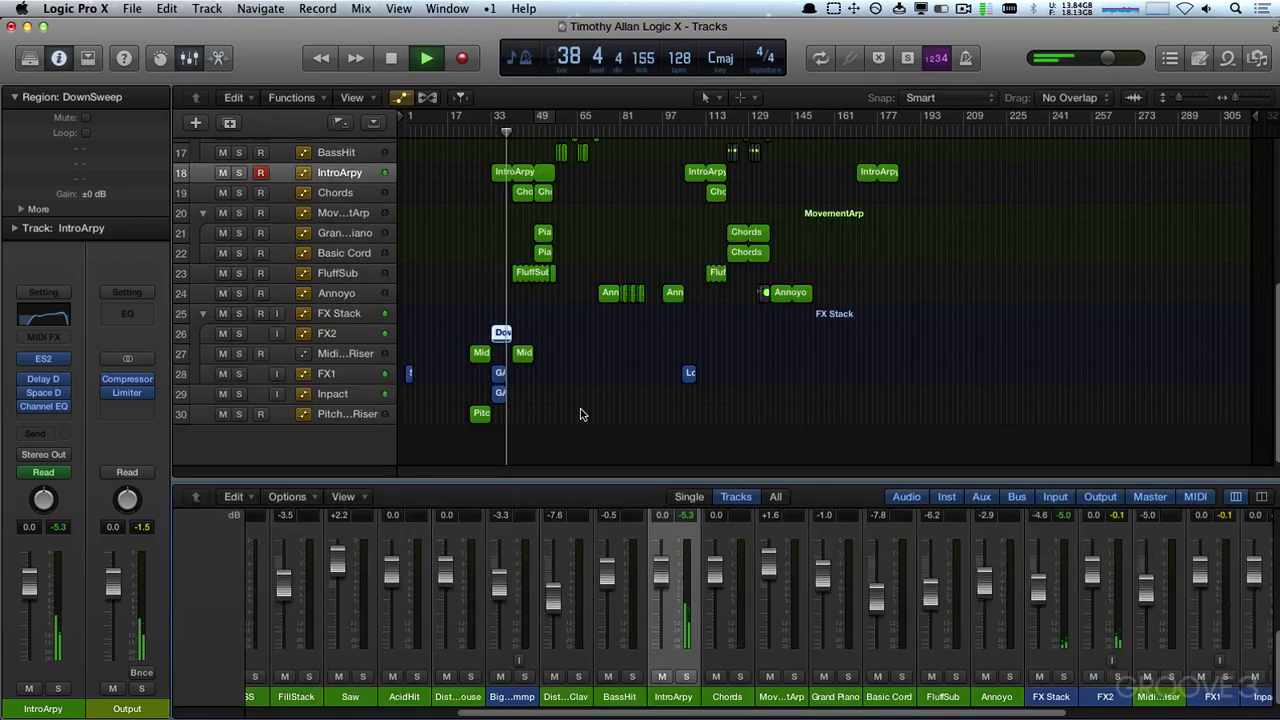
key(x)
key(space)
click(566, 640)
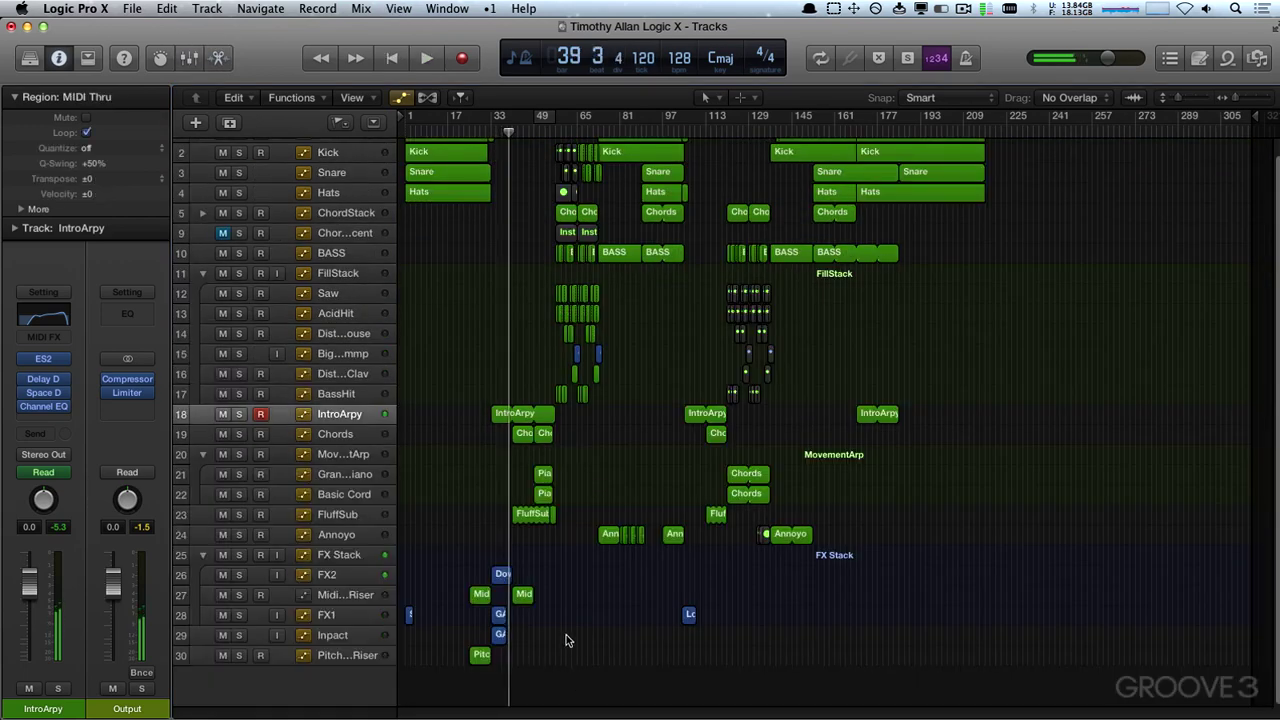
- Copy DownSweep and FX1's GAS4 FX Impact region from bar 33 to bar 73 and audition the drop
drag(502, 575, 607, 582)
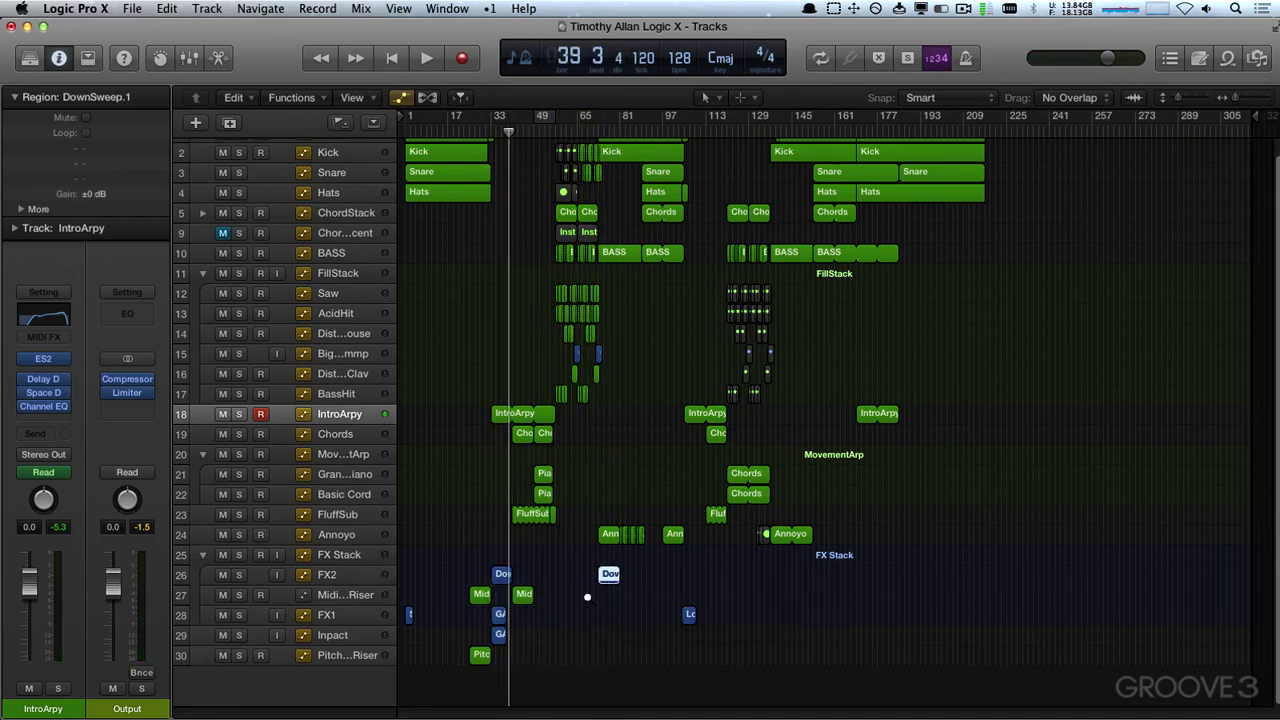
drag(493, 614, 603, 624)
key(shift+Return)
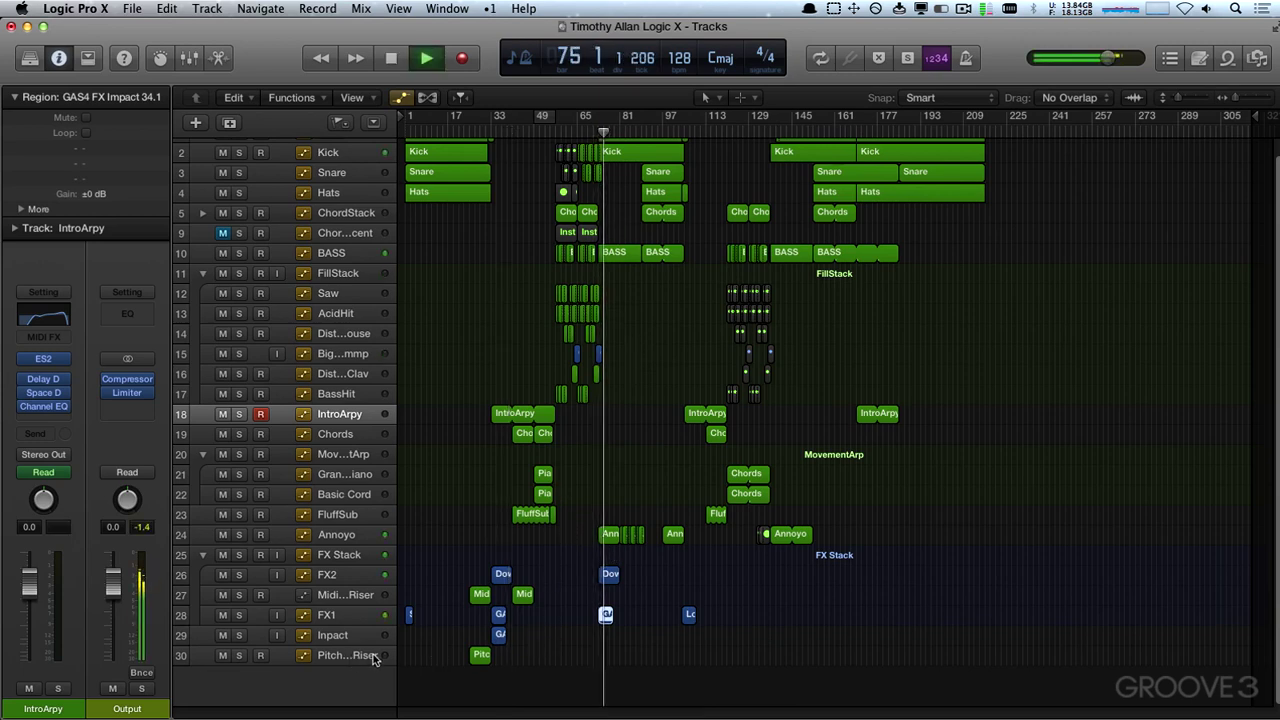
click(336, 577)
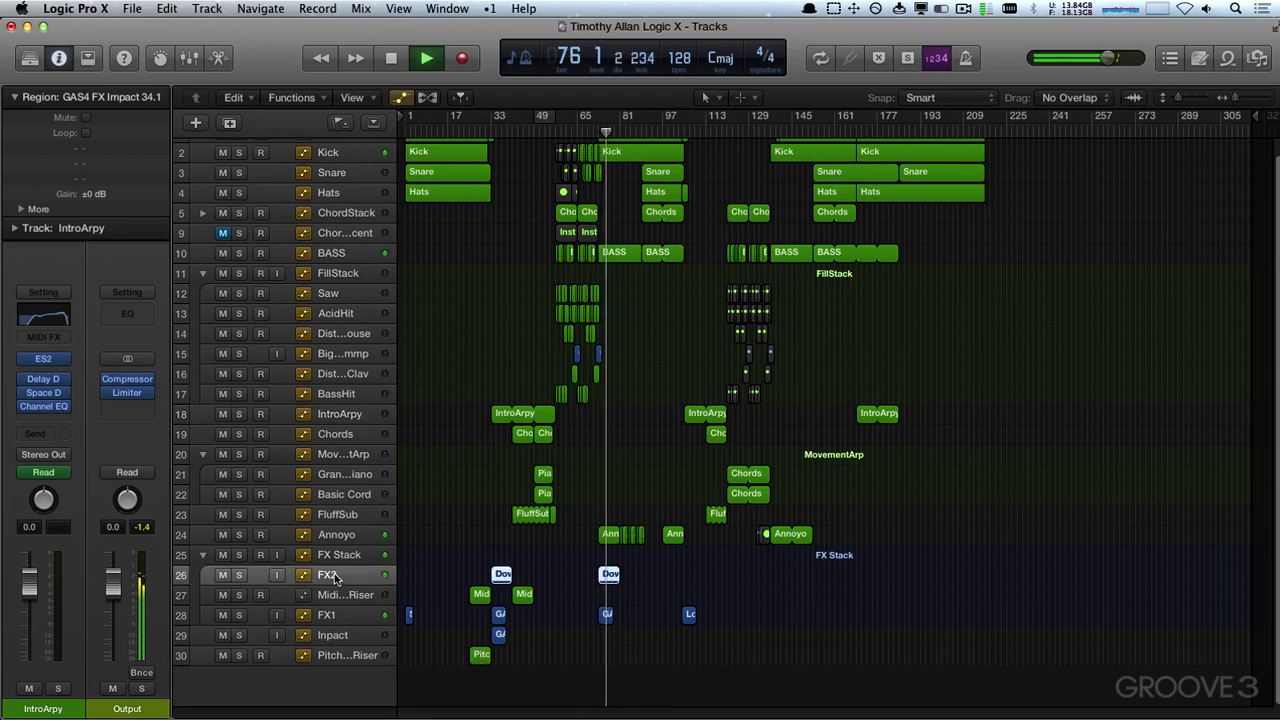
key(space)
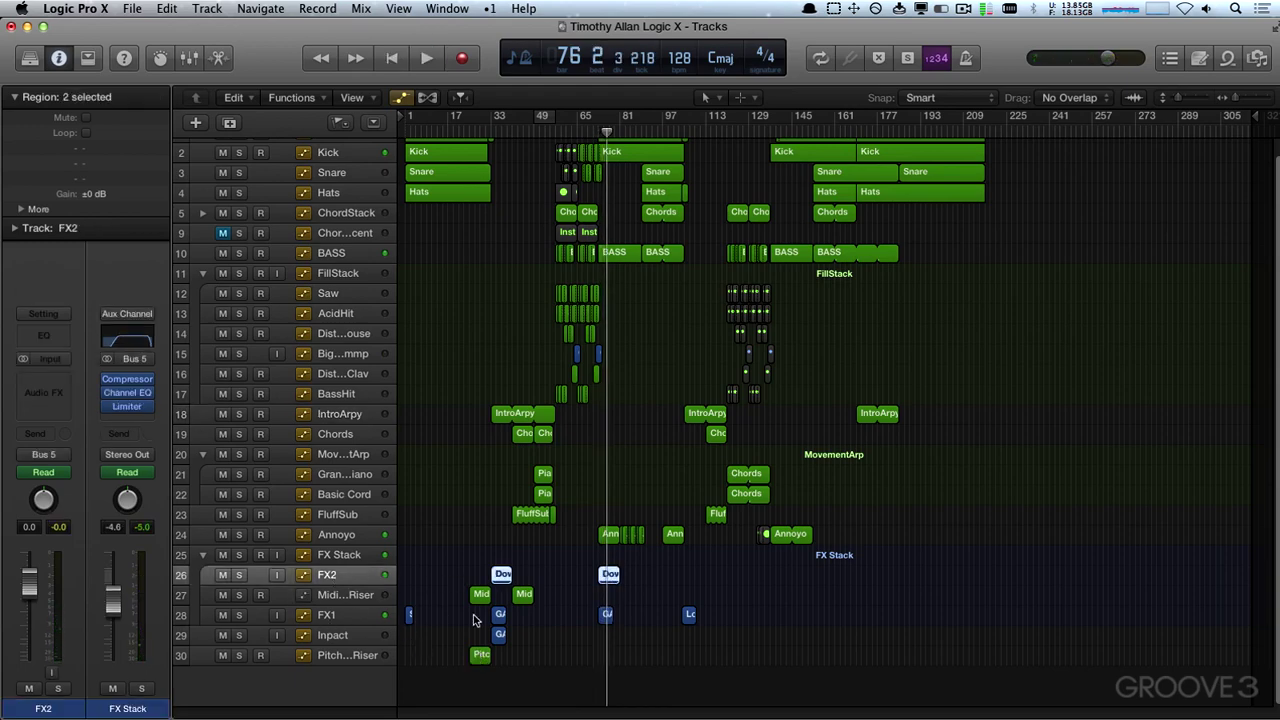
- Copy the MidiNoiseRiser region from bar 25 to bar 65 with its automation data and play from there
scroll(473, 614, up, 10)
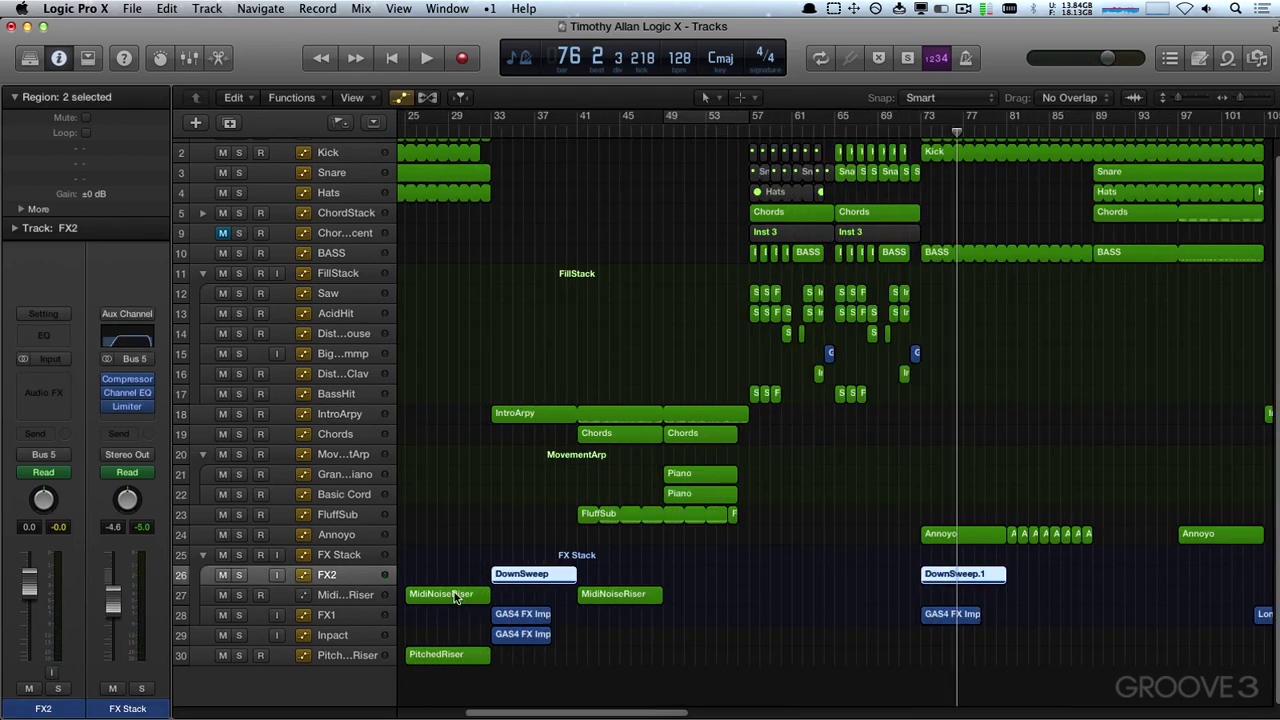
drag(456, 597, 872, 596)
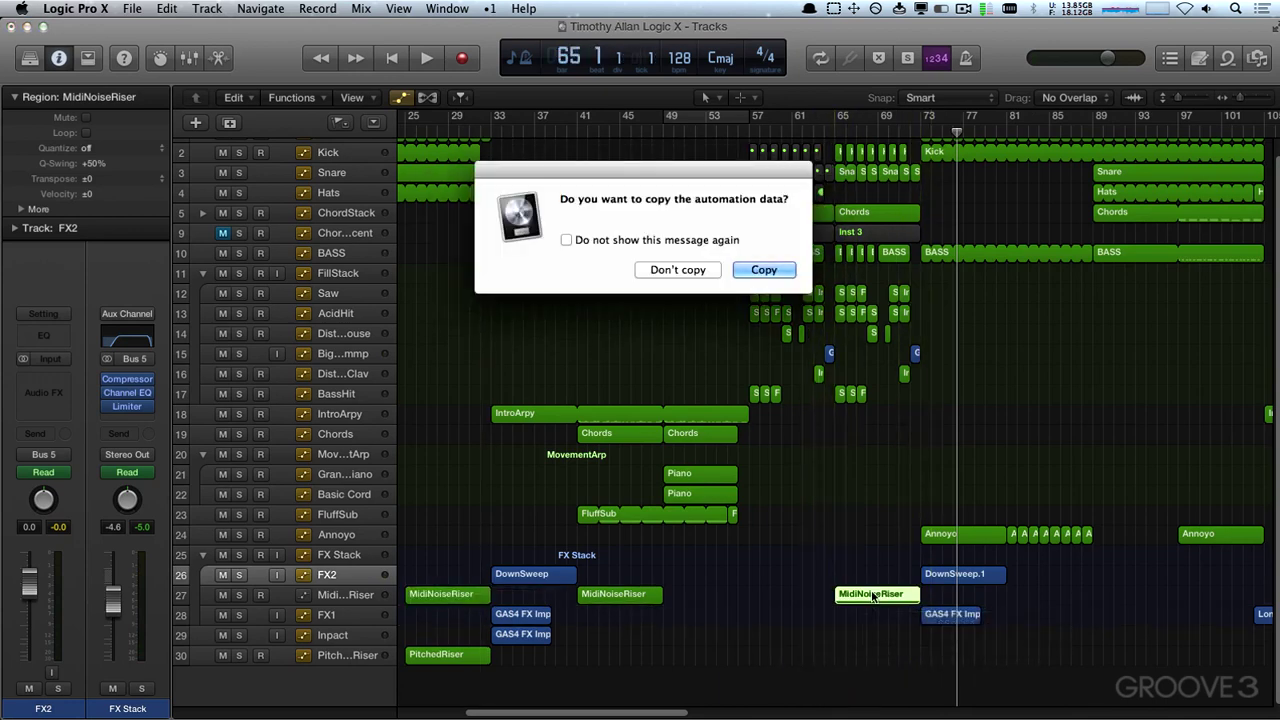
click(763, 270)
key(shift+Return)
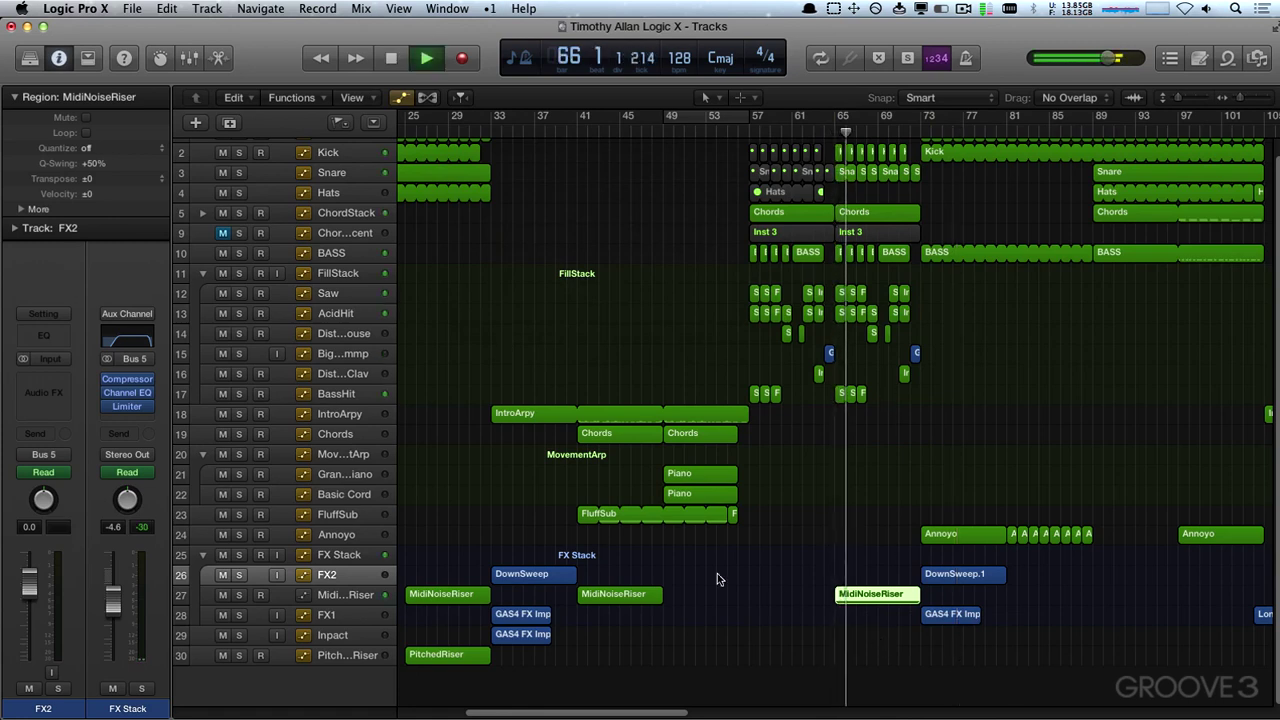
- Examine the automation lanes of the FX2, MidiNoiseRiser, FX1 and Inpact tracks, returning to MidiNoiseRiser's ES1 Cutoff
click(522, 614)
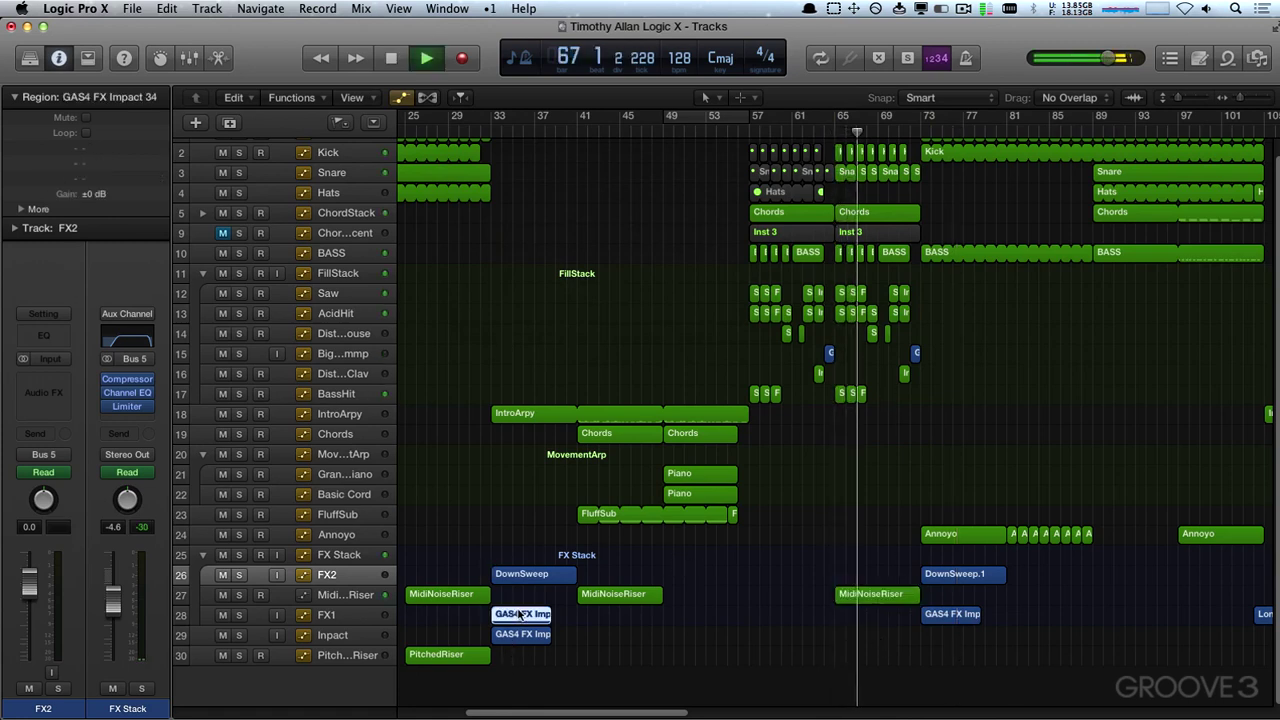
key(ctrl+z)
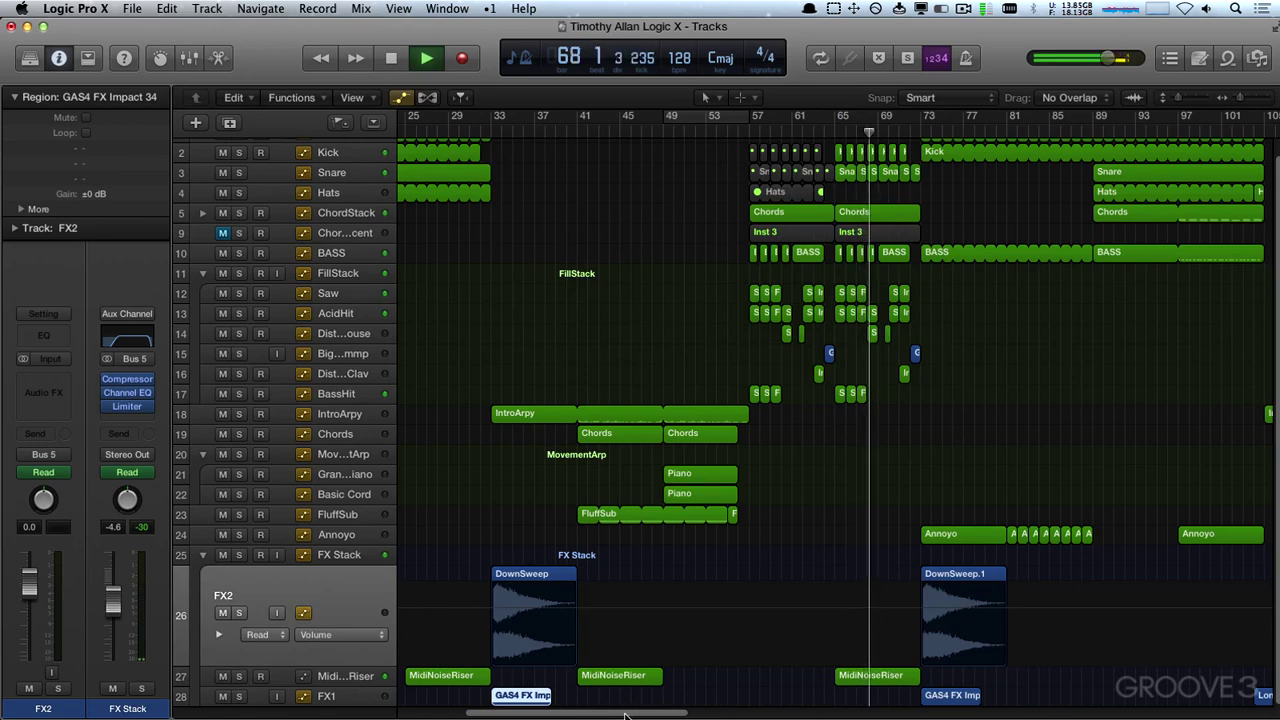
click(338, 683)
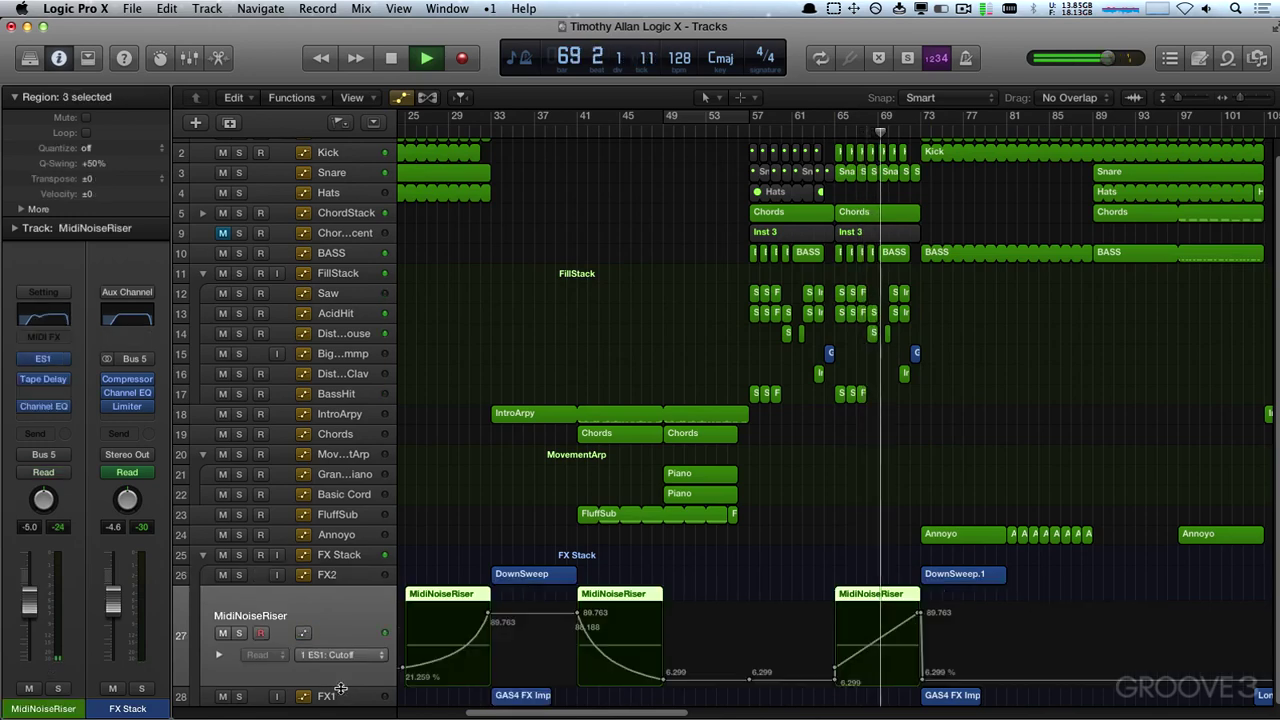
click(338, 697)
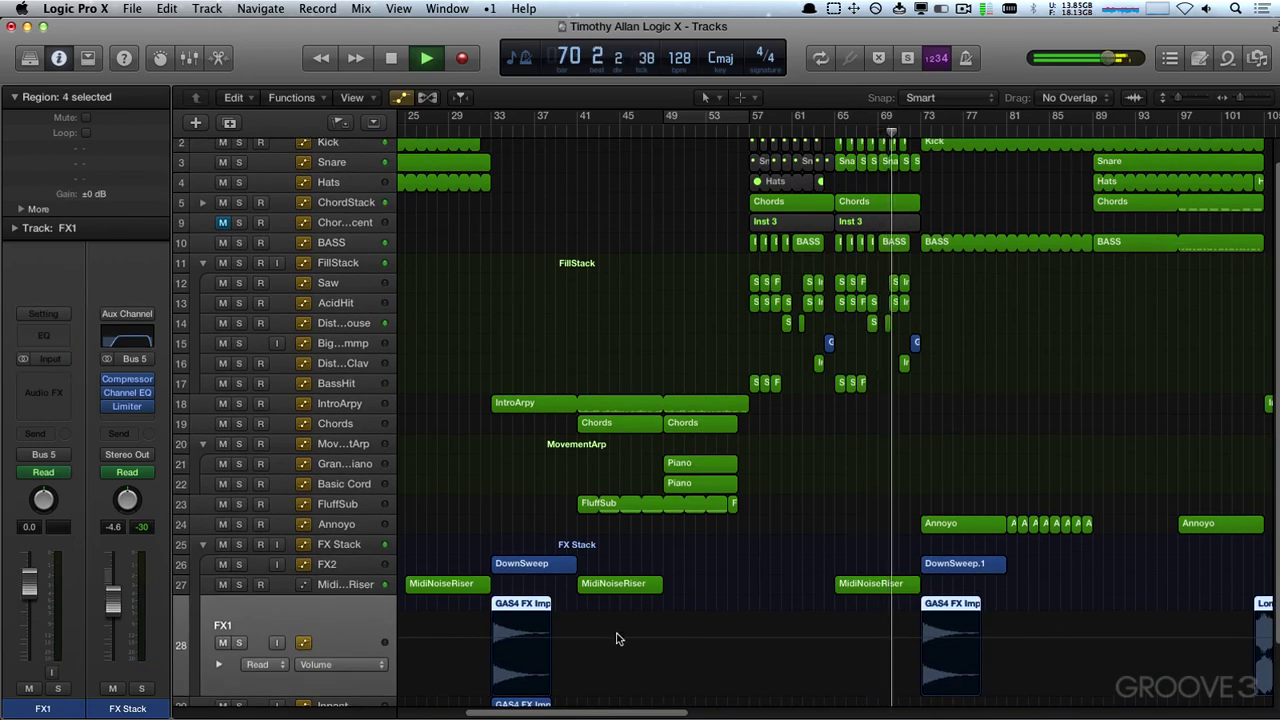
scroll(577, 643, down, 3)
click(333, 641)
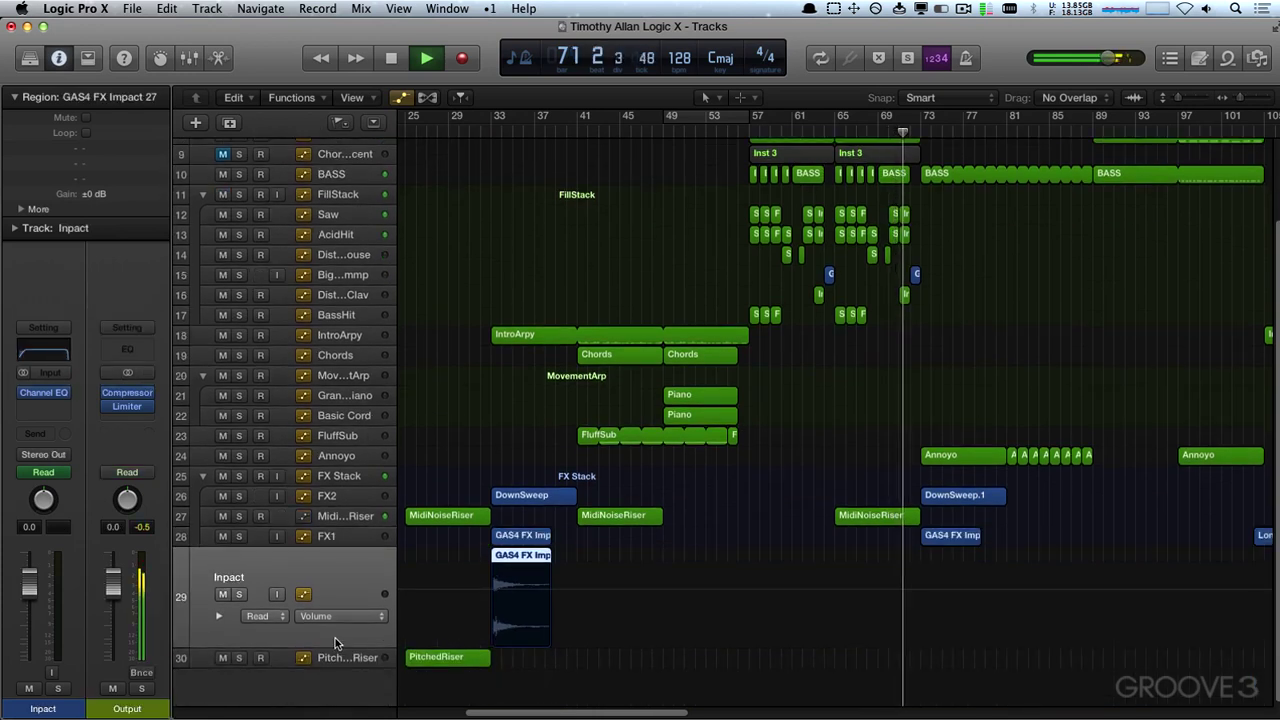
click(369, 514)
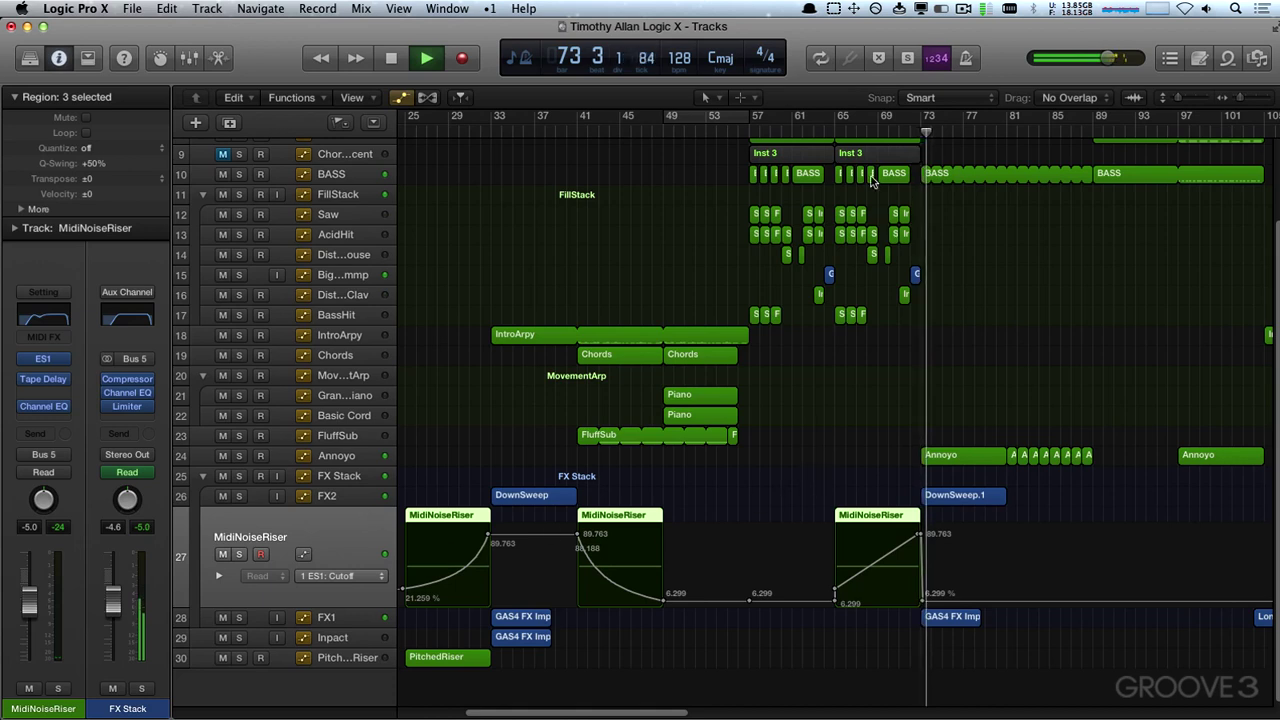
- Play from bar 65, open MidiNoiseRiser's Channel EQ and move its window clear of the channel strips
click(827, 131)
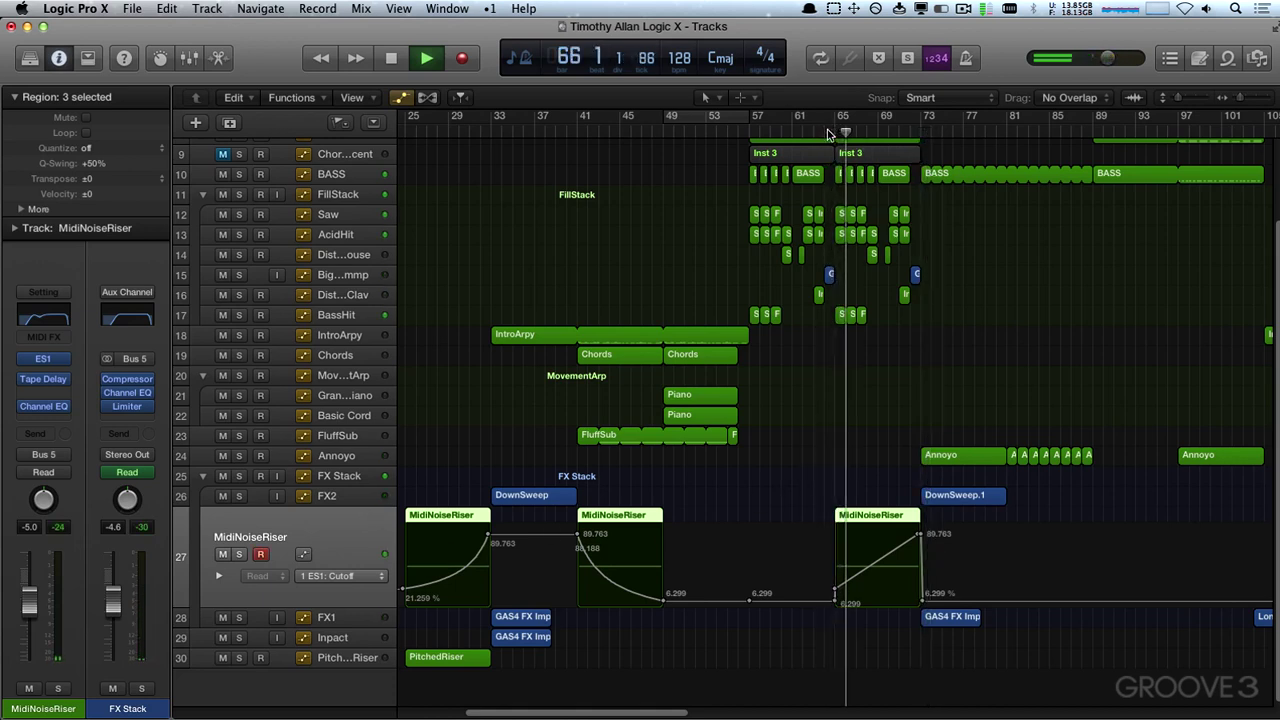
click(44, 406)
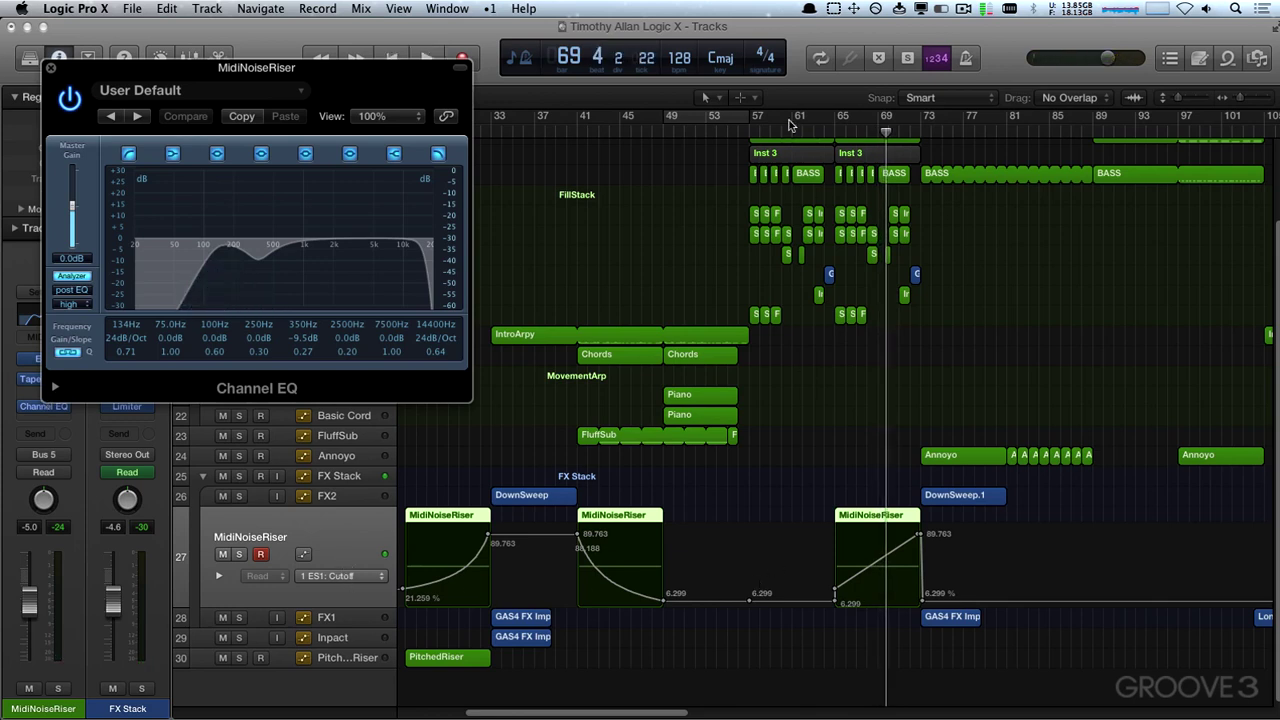
drag(140, 66, 390, 76)
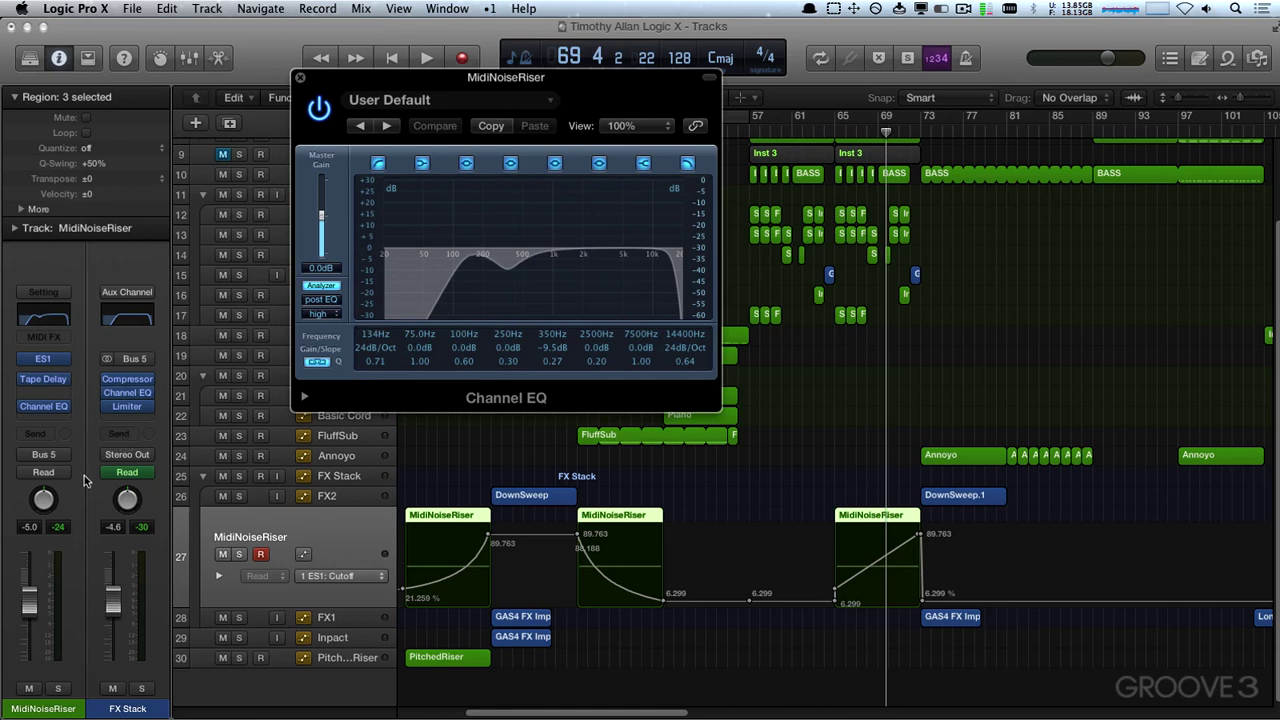
- Enable automation on the MidiNoiseRiser track and audition the riser from bar 25
click(274, 580)
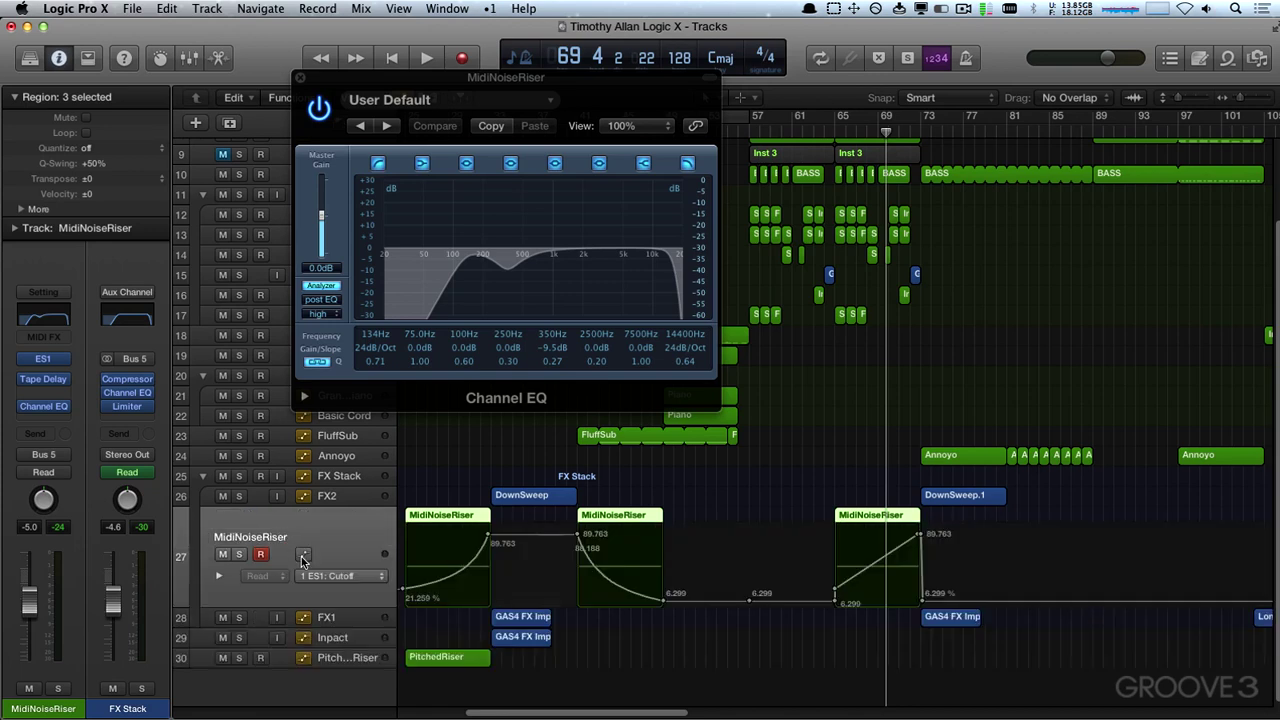
click(303, 556)
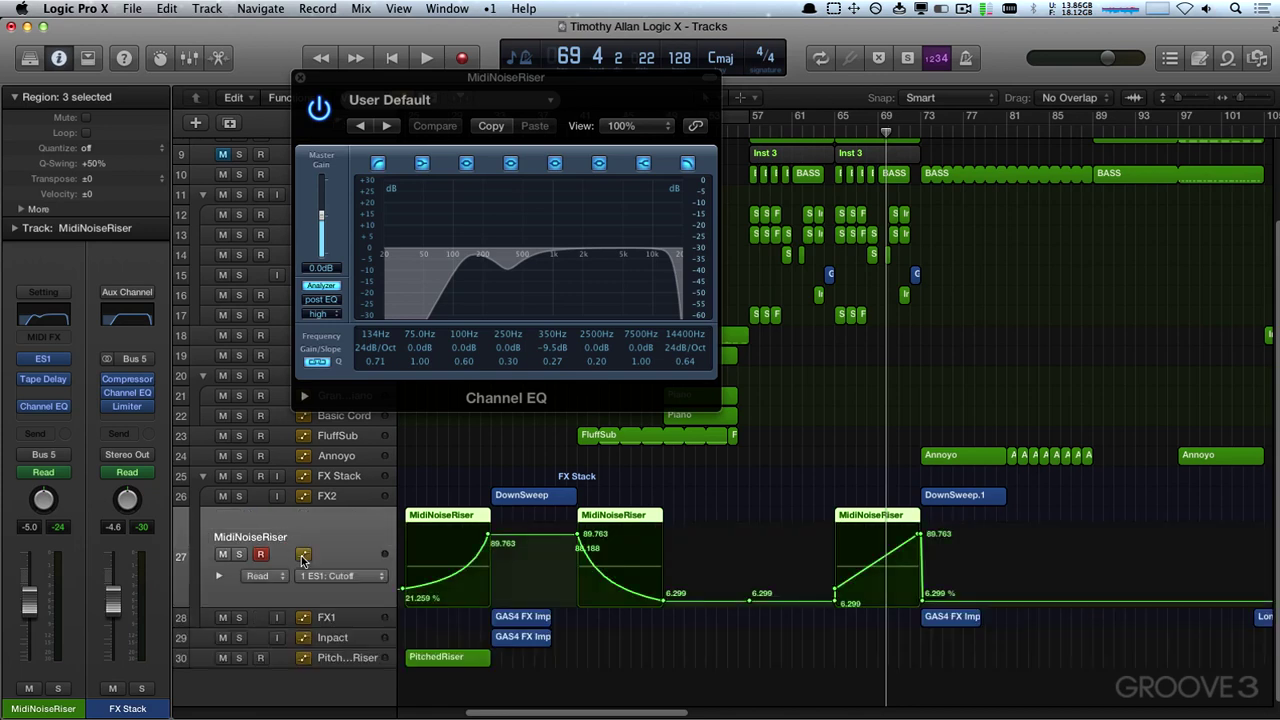
click(834, 133)
key(space)
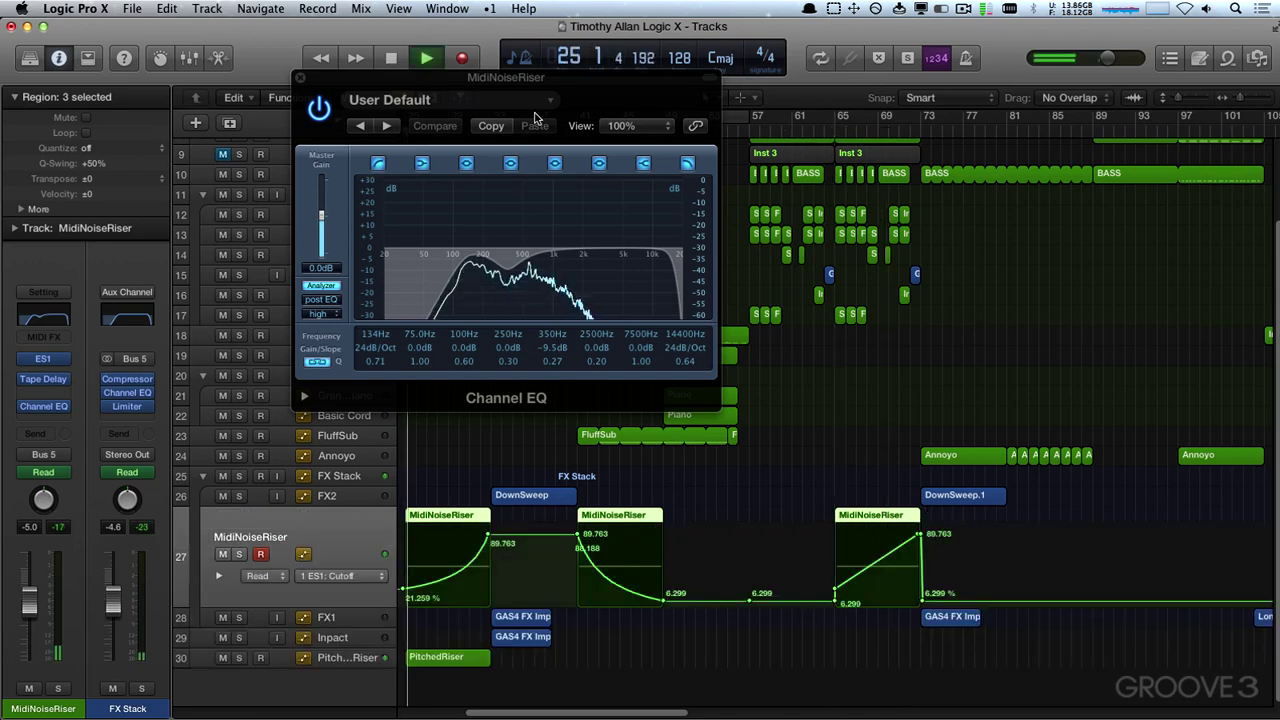
- Close the Channel EQ, play from bar 65 and bend MidiNoiseRiser's Cutoff ramp over bars 65–73 into a curve ending at 86.614%
click(301, 79)
click(838, 133)
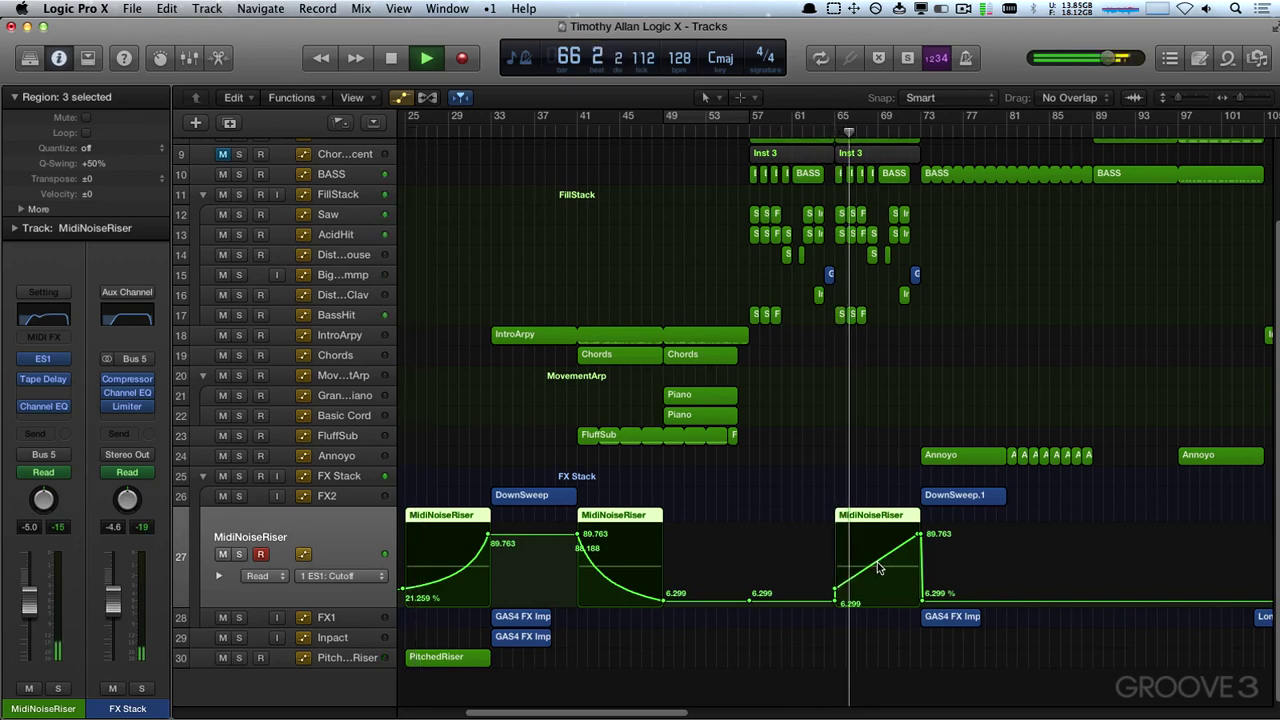
drag(878, 568, 880, 572)
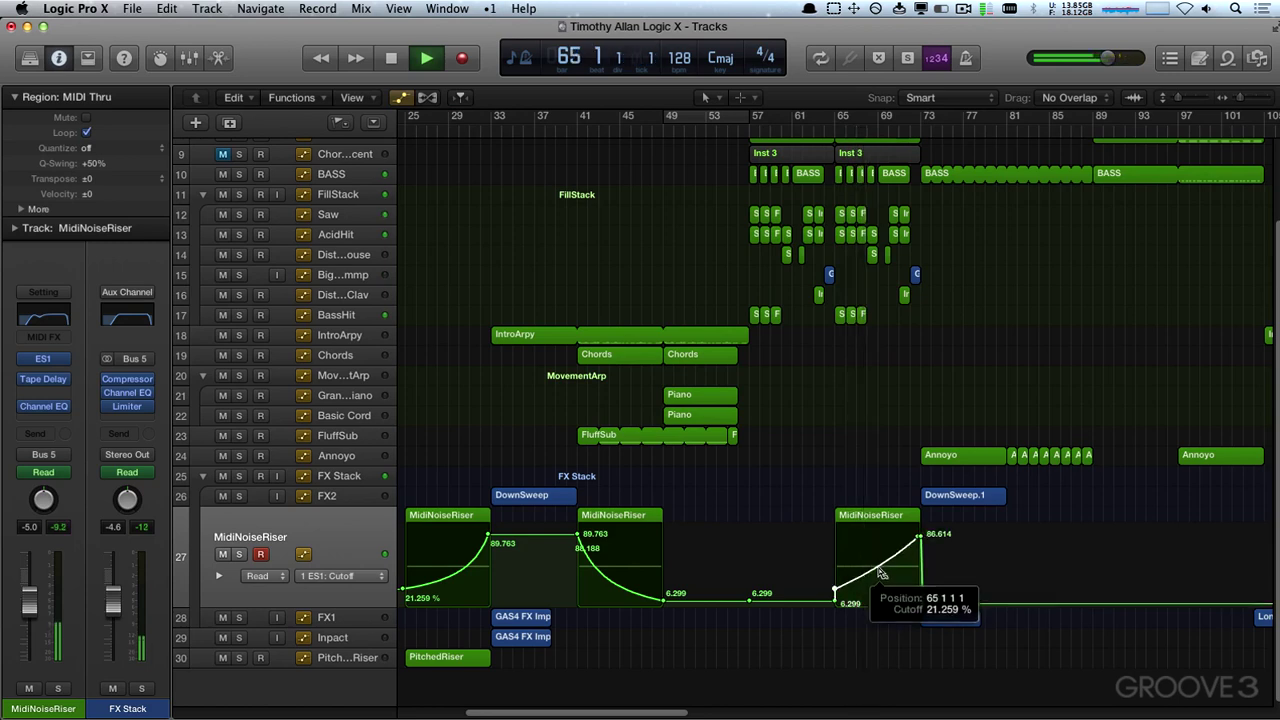
- Add a MidiNoiseRiser Cutoff point just before bar 65 and shorten the region over bars 65–73 to end at bar 72
click(826, 600)
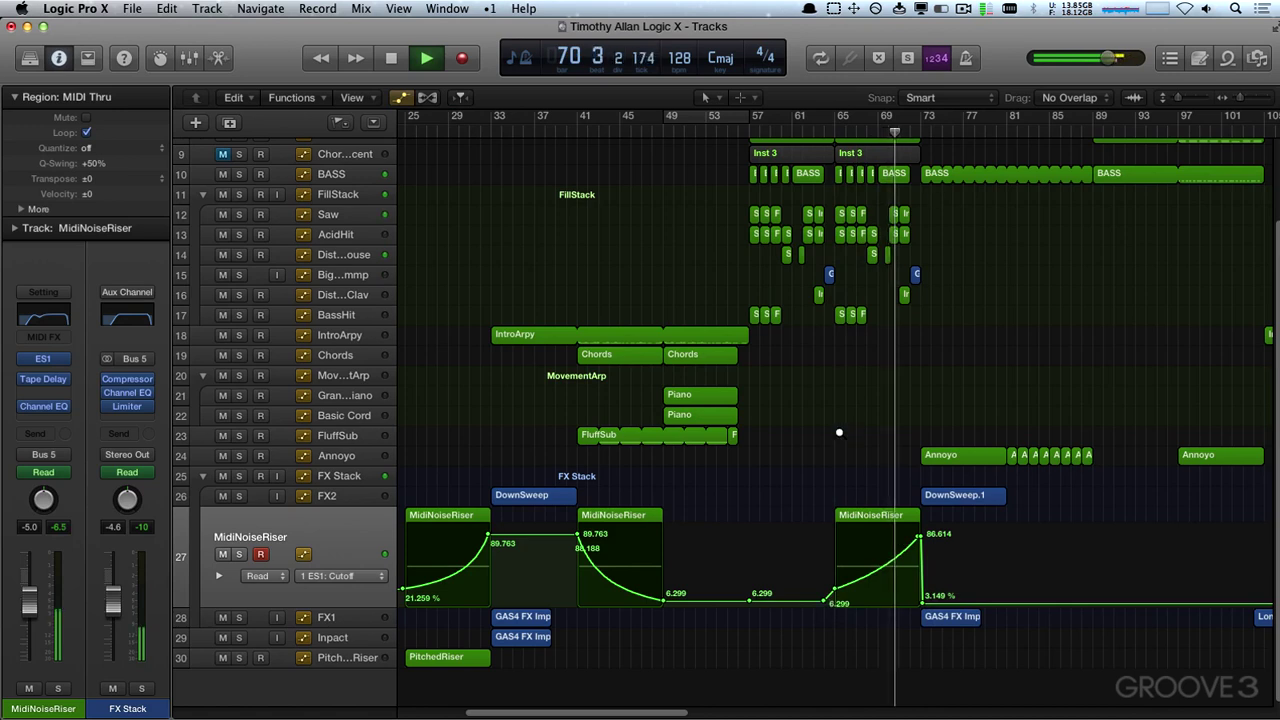
key(z)
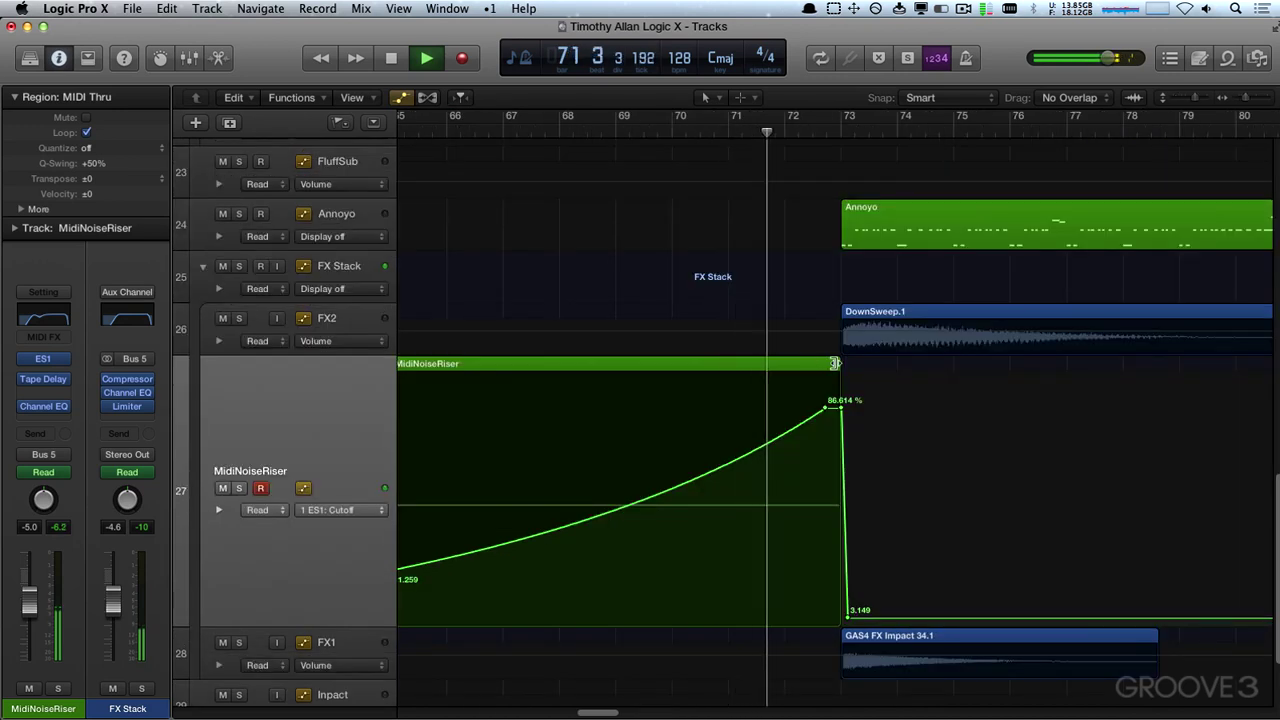
drag(838, 366, 786, 366)
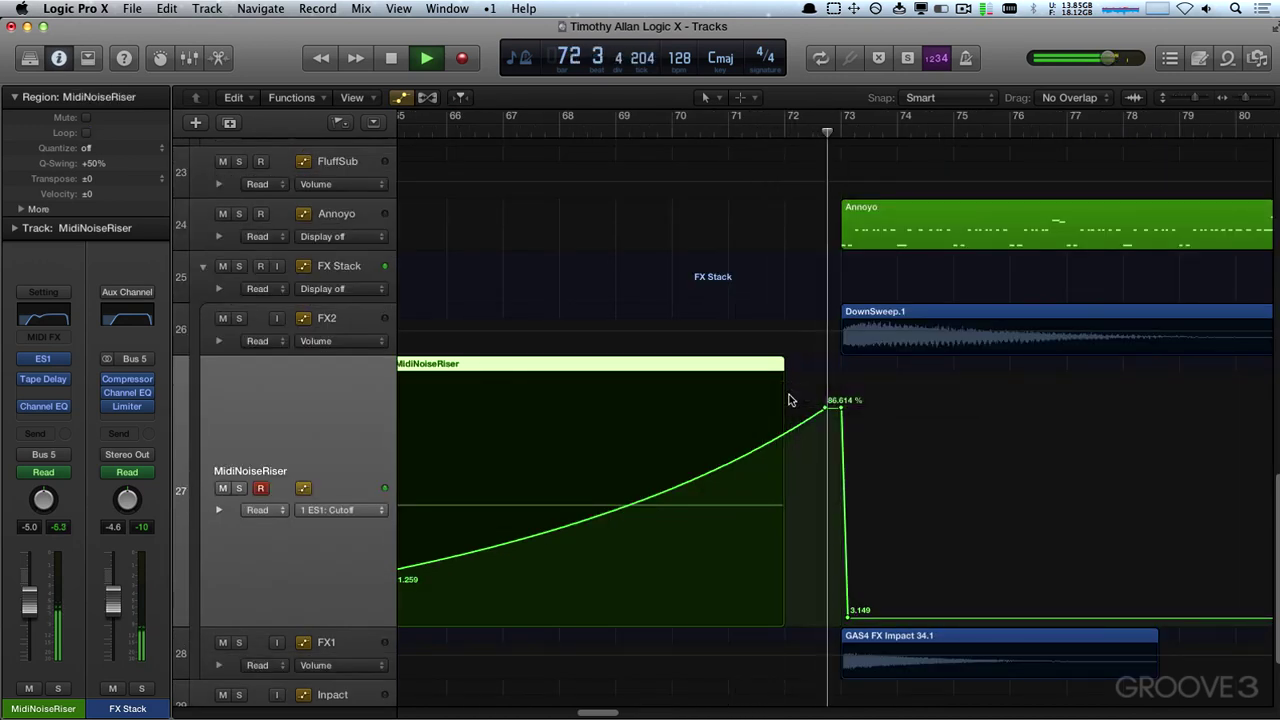
key(space)
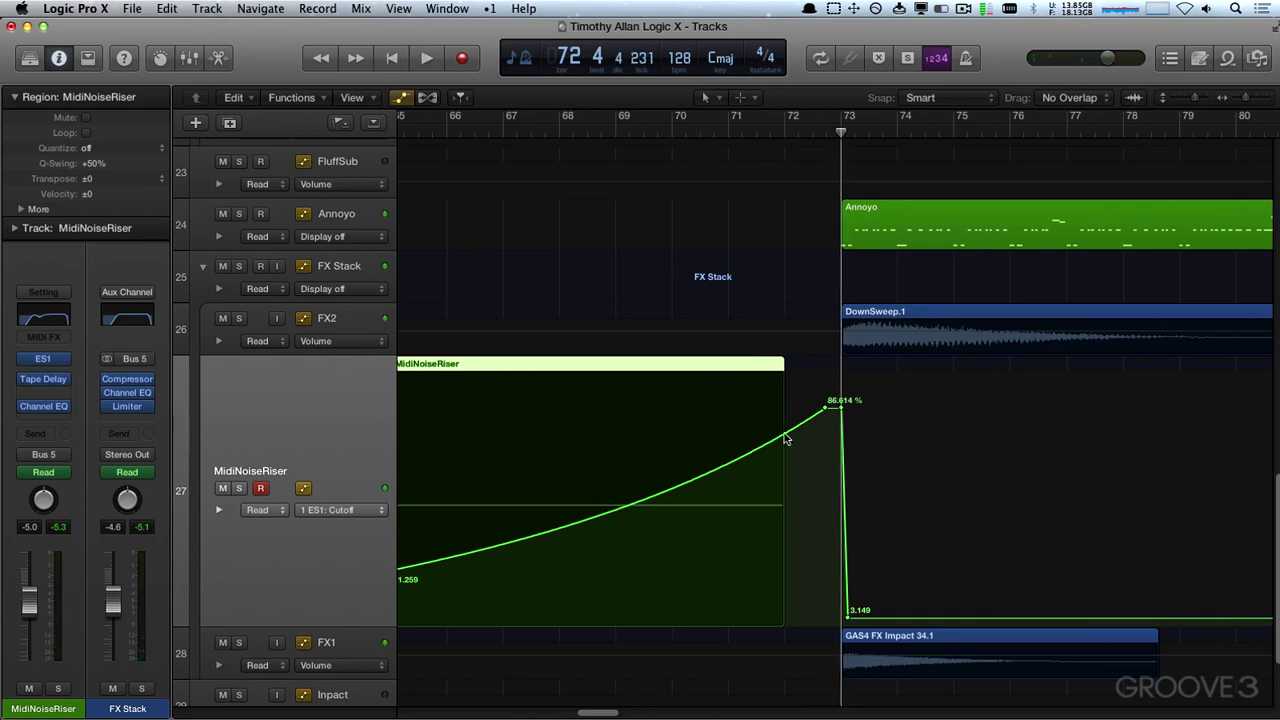
key(z)
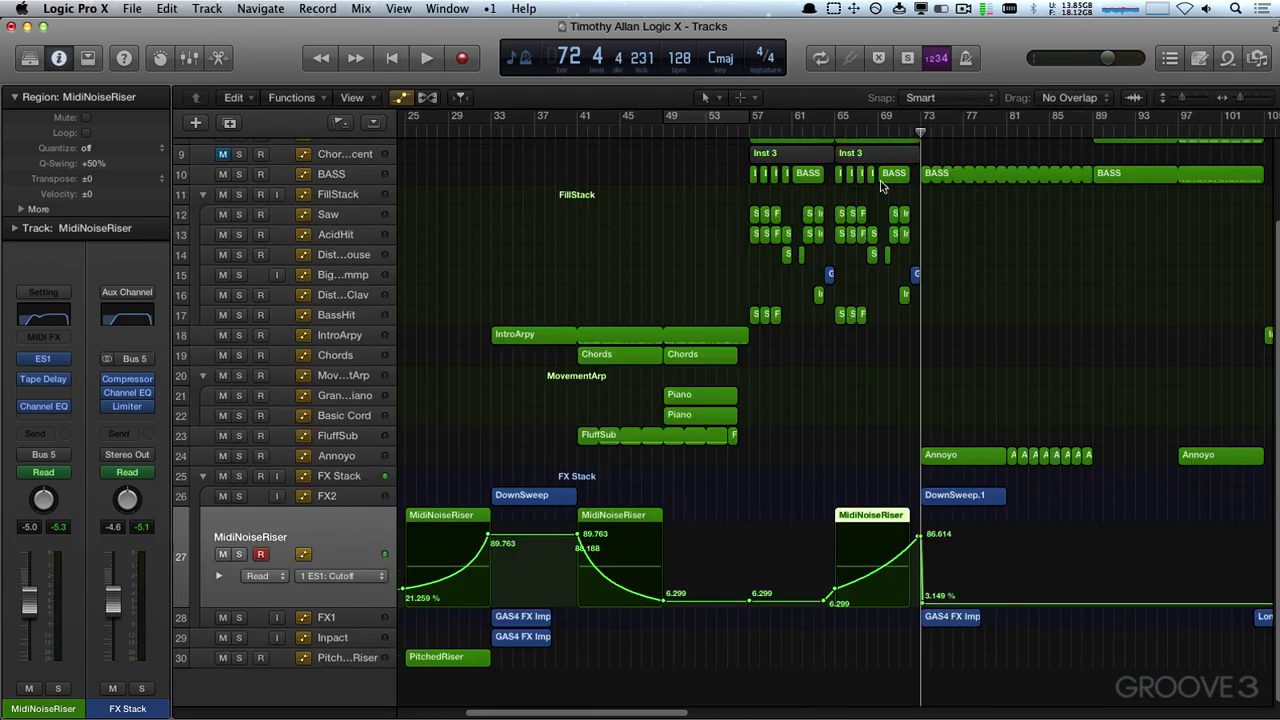
- Audition the riser's ending into the drop from bar 71, and start playback from bar 57
scroll(887, 185, up, 3)
click(903, 128)
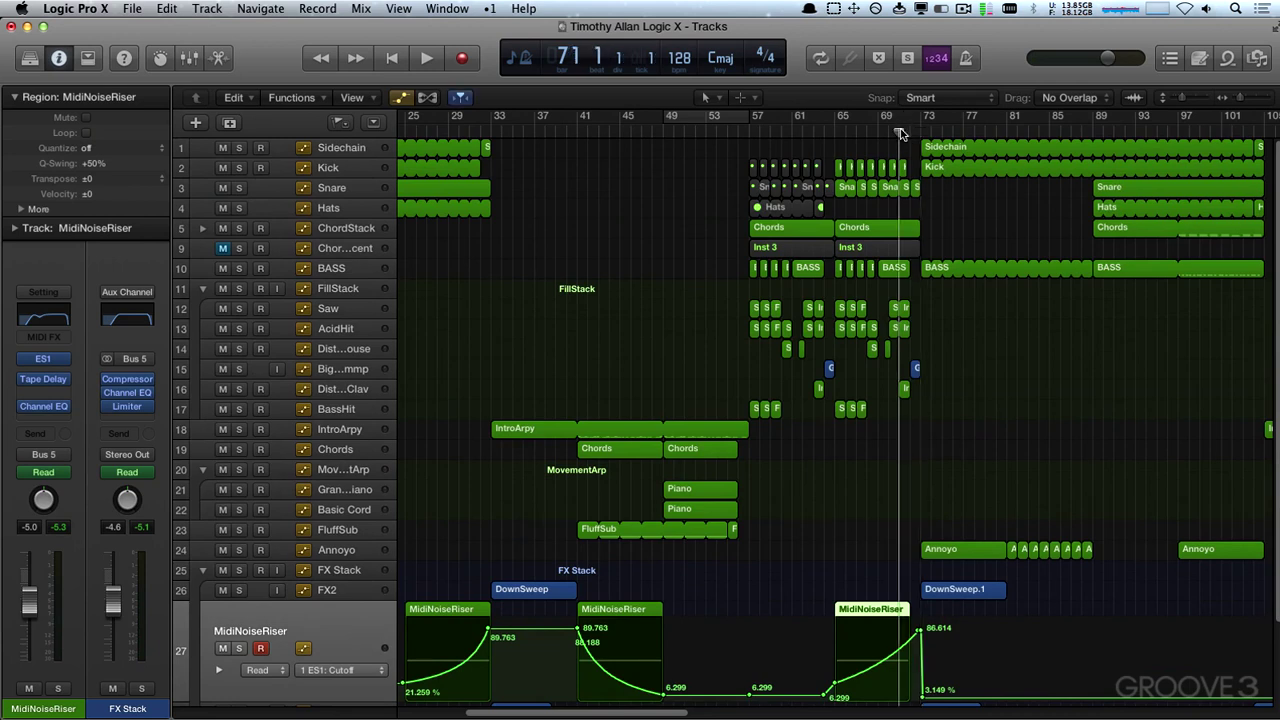
key(space)
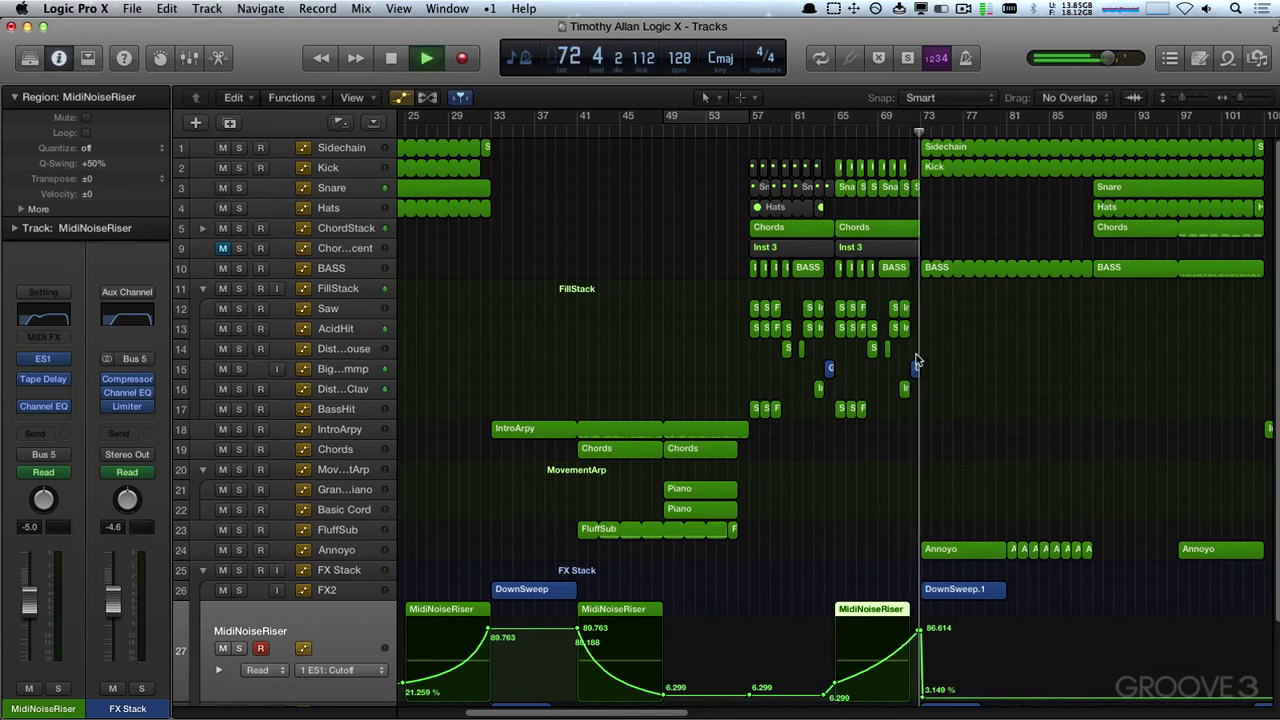
key(space)
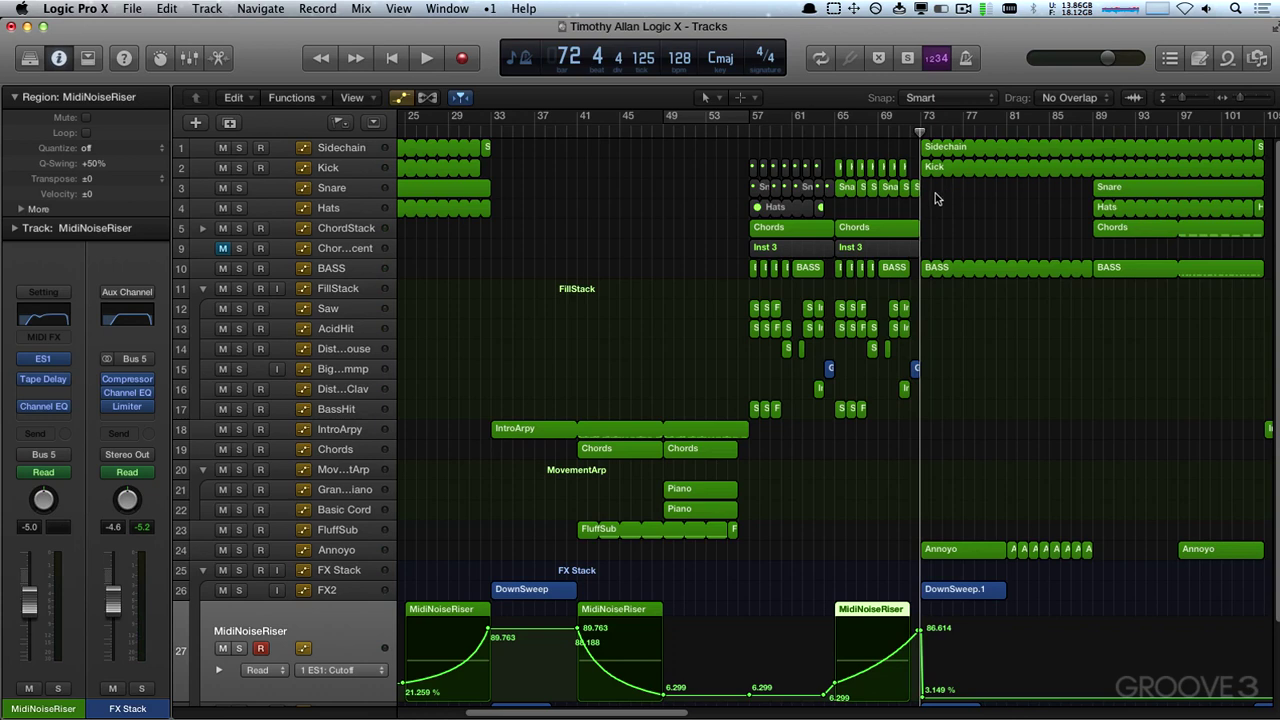
click(746, 130)
key(space)
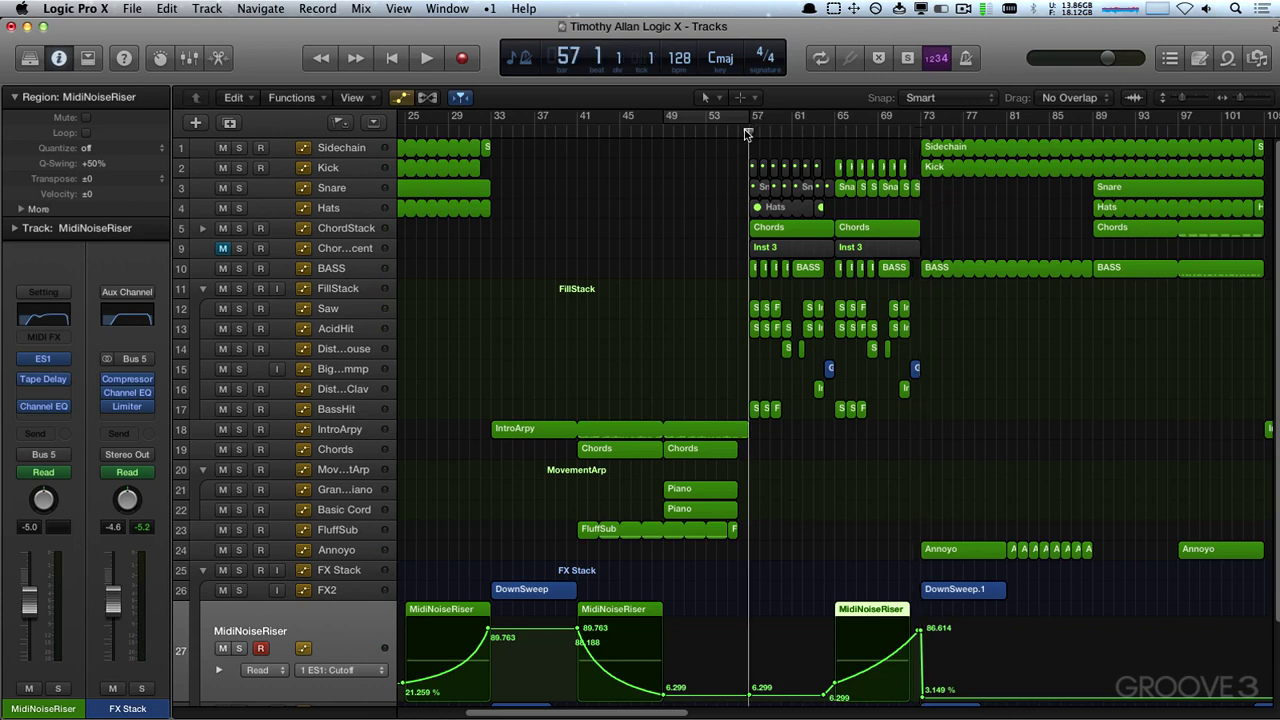
- Play from bar 49, open the Chords track's Retro Synth and set its filter cutoff to 0.42
click(665, 130)
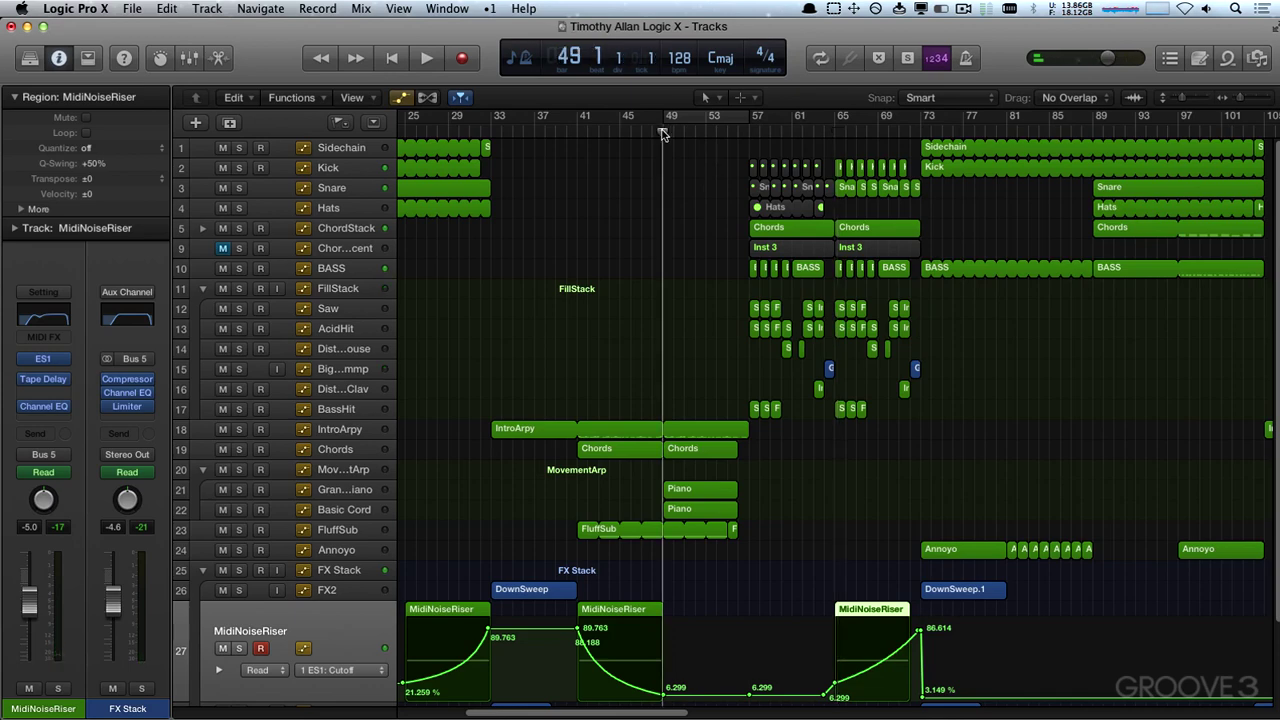
key(space)
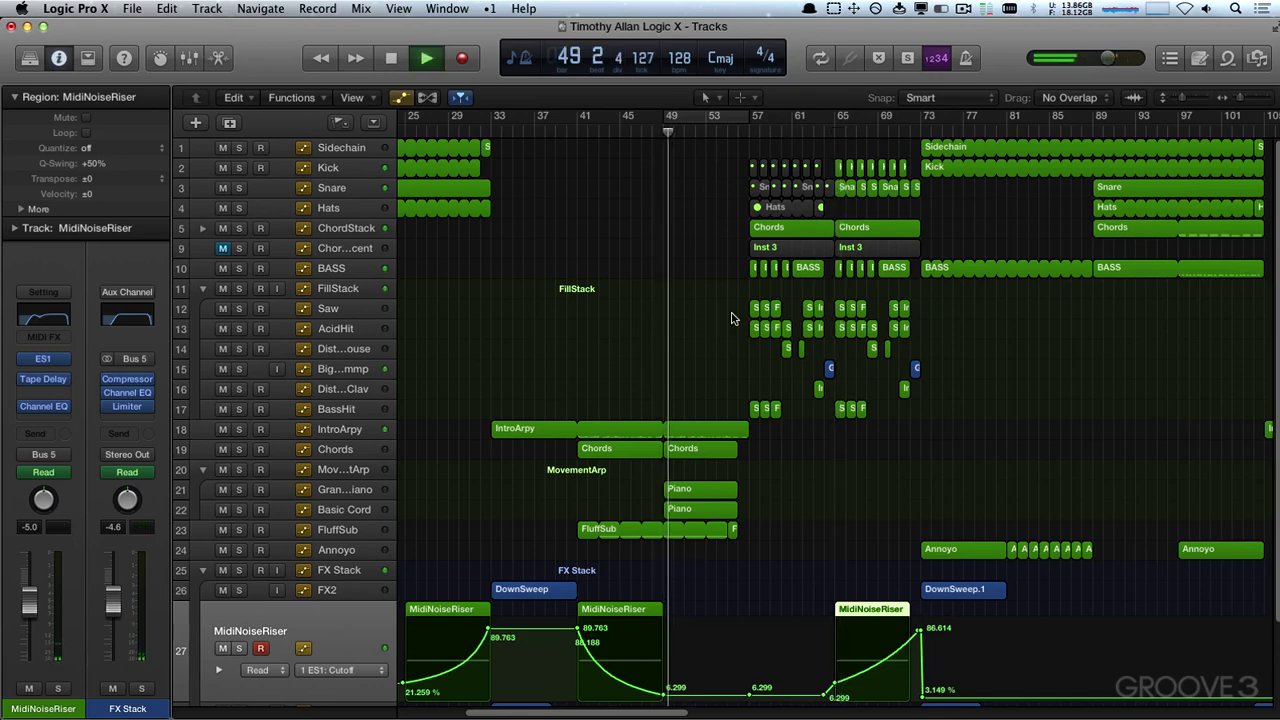
scroll(371, 340, down, 4)
click(338, 332)
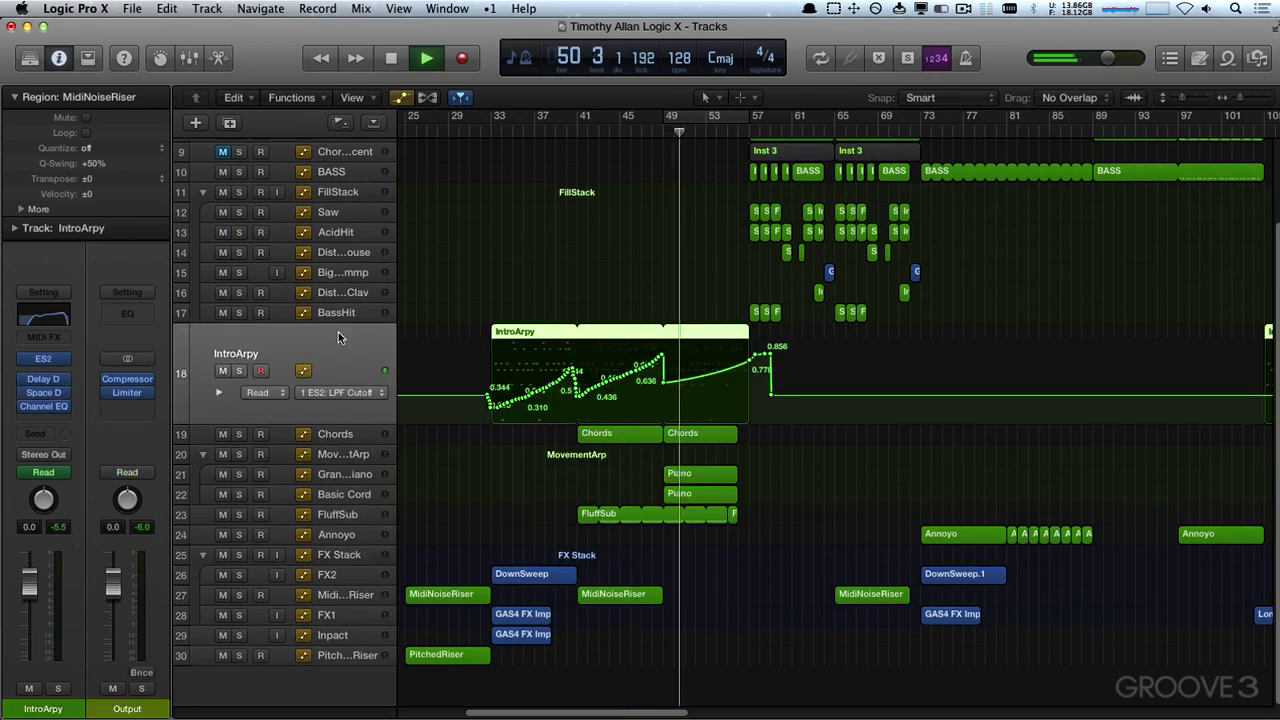
click(320, 438)
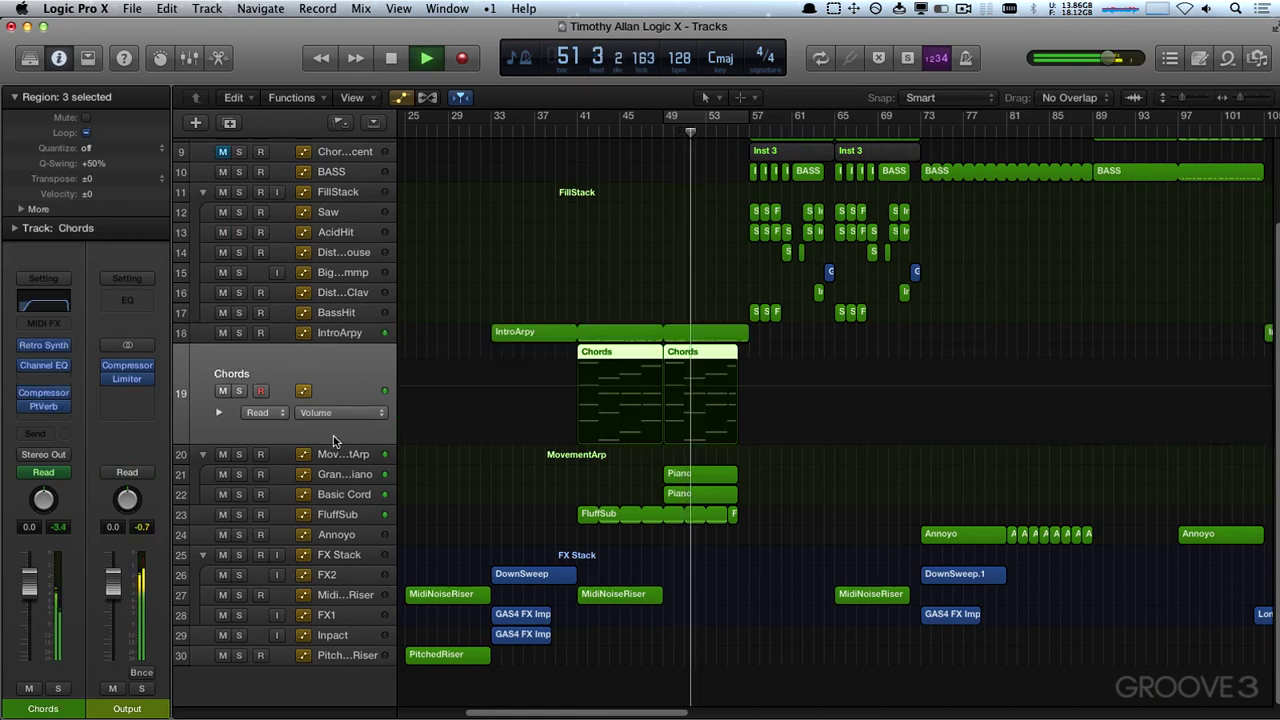
click(43, 346)
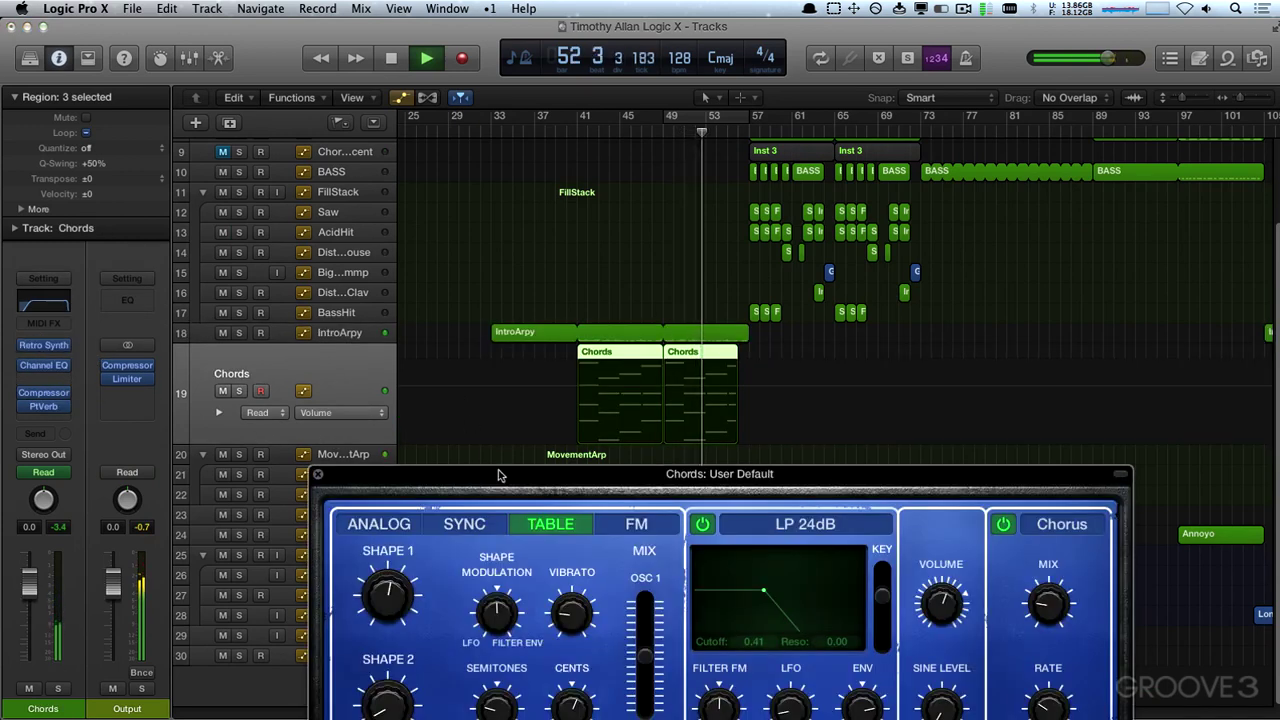
drag(500, 474, 500, 442)
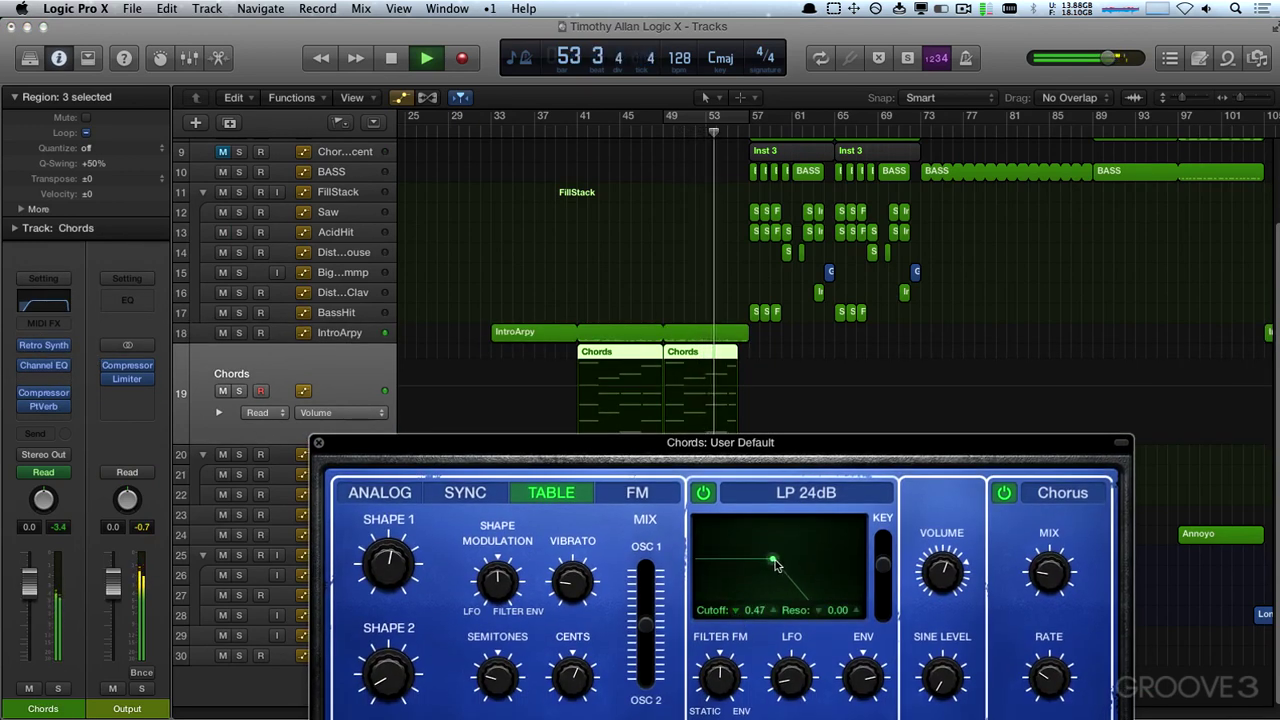
mouse_move(776, 565)
mouse_down()
mouse_move(856, 572)
mouse_move(767, 571)
mouse_up()
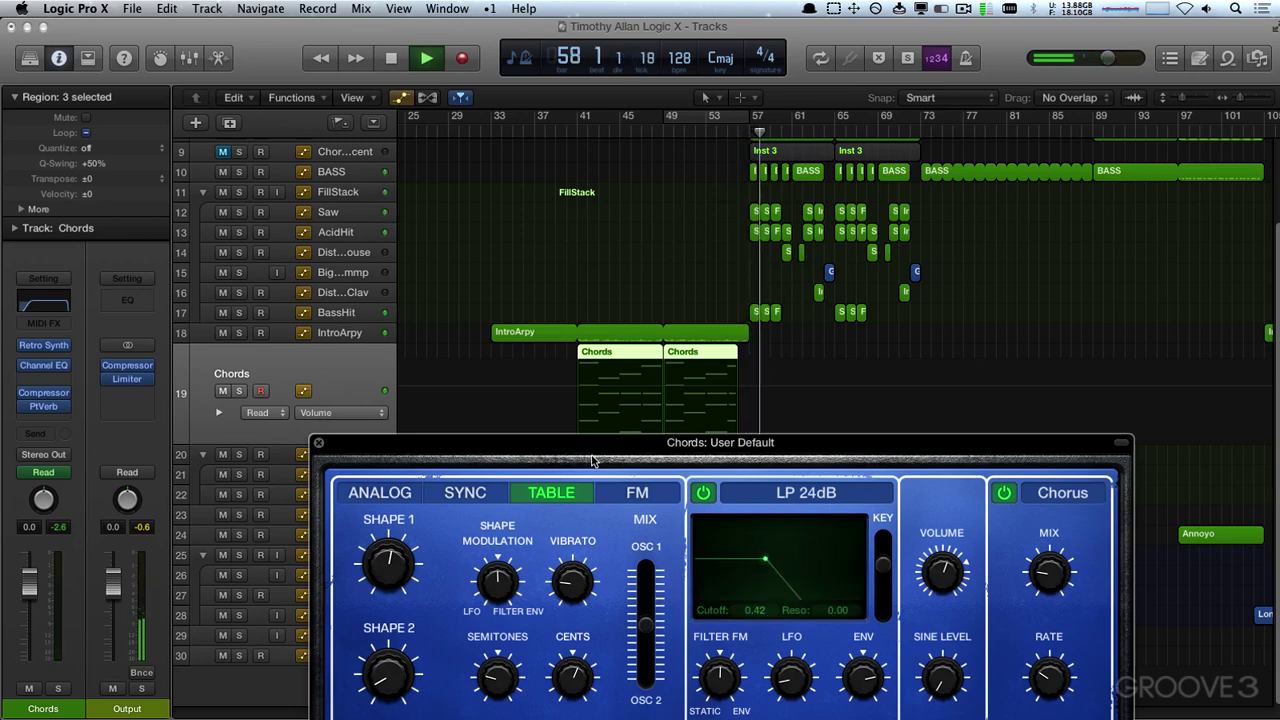
drag(537, 442, 630, 503)
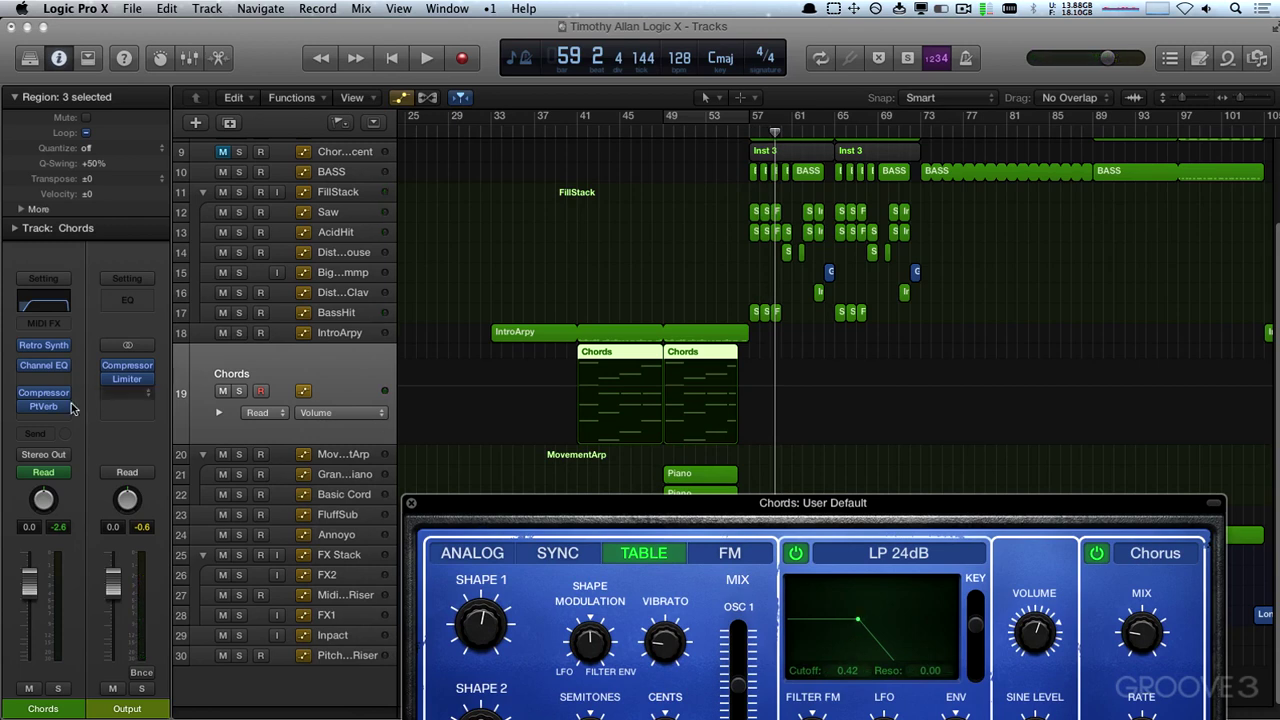
- Lower the high-cut frequency in the Chords track's Channel EQ to 8800 Hz and close the EQ
click(44, 367)
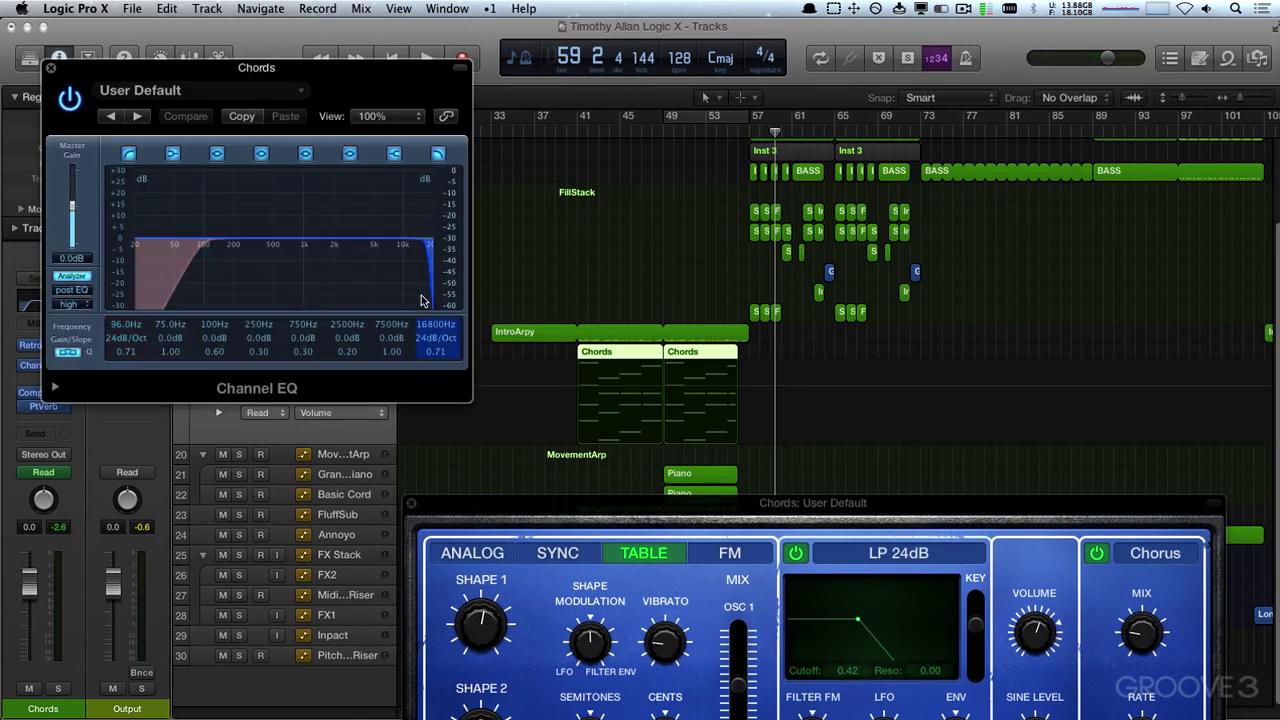
drag(404, 268, 401, 268)
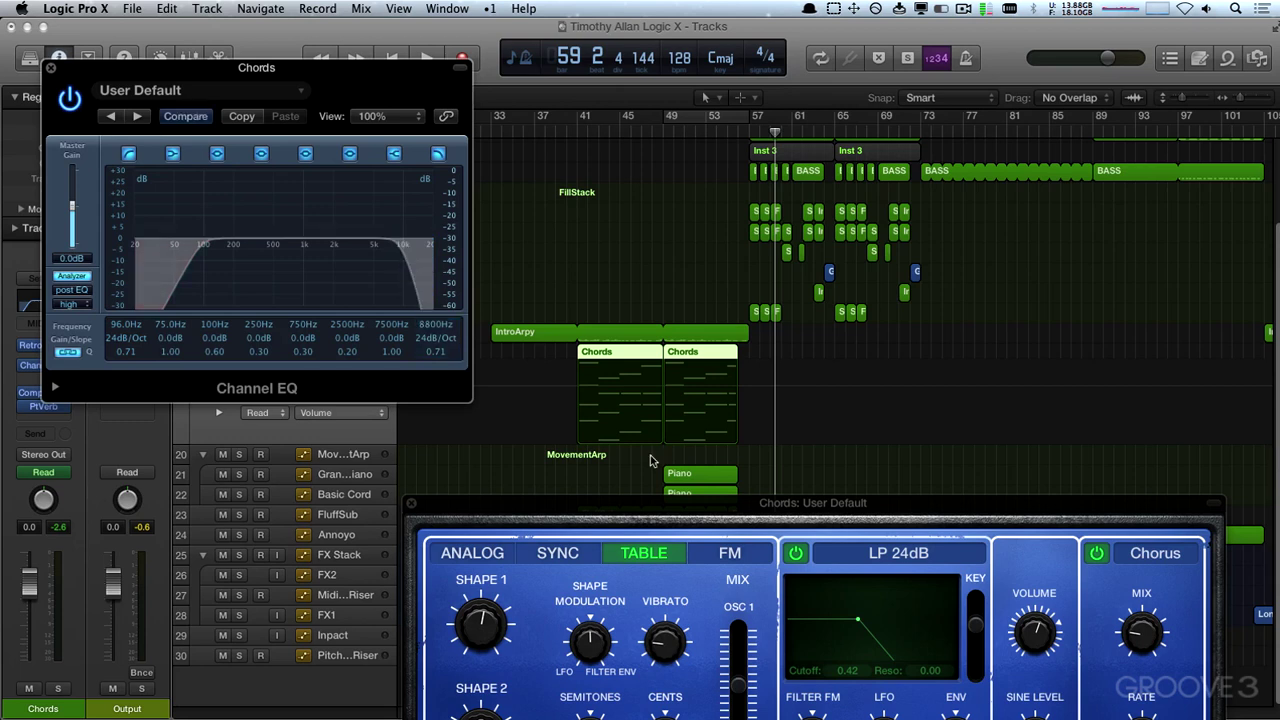
click(48, 70)
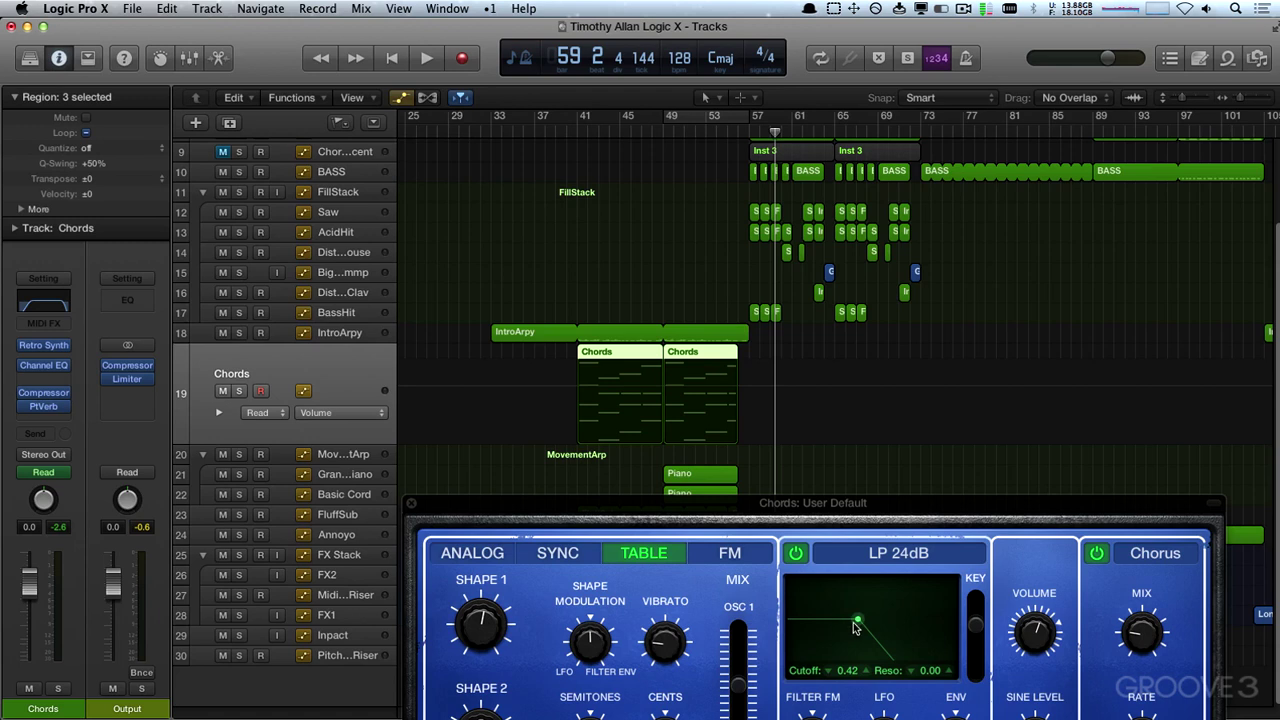
- Lower the Retro Synth cutoff to 0.37 and play from bar 41 with the Chords track's automation in Touch mode
drag(855, 627, 849, 628)
key(shift+Return)
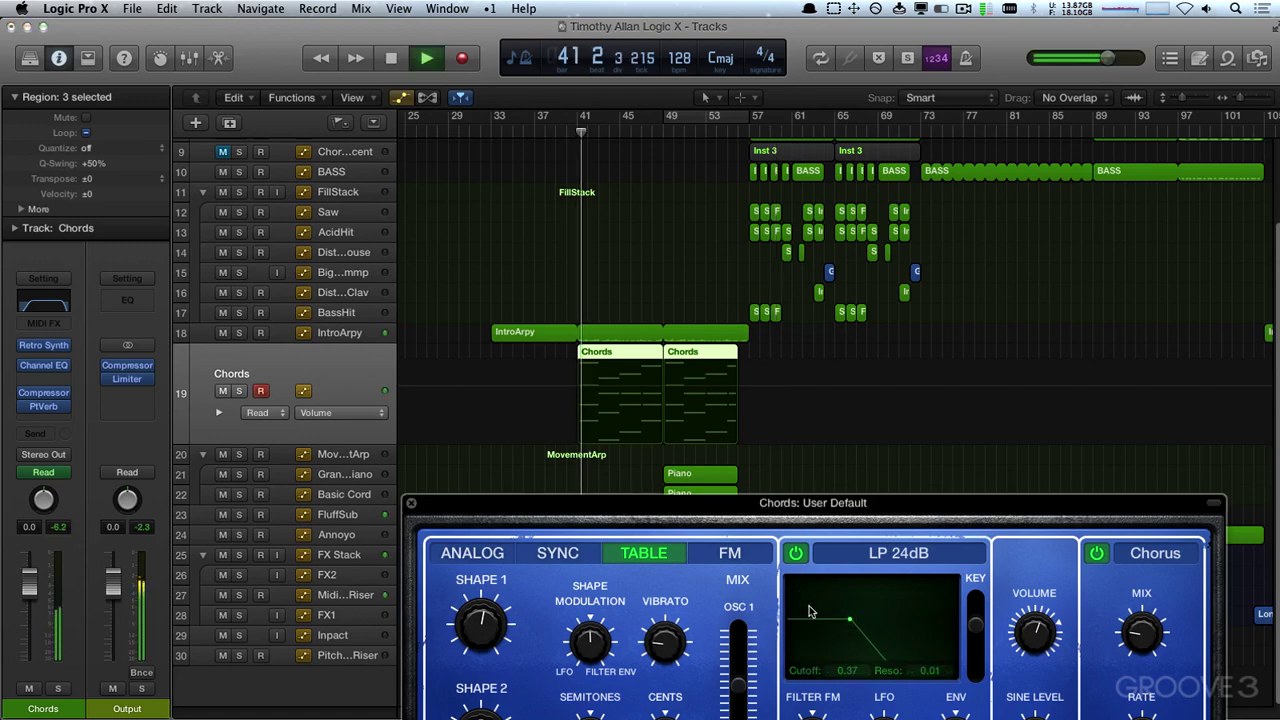
click(257, 412)
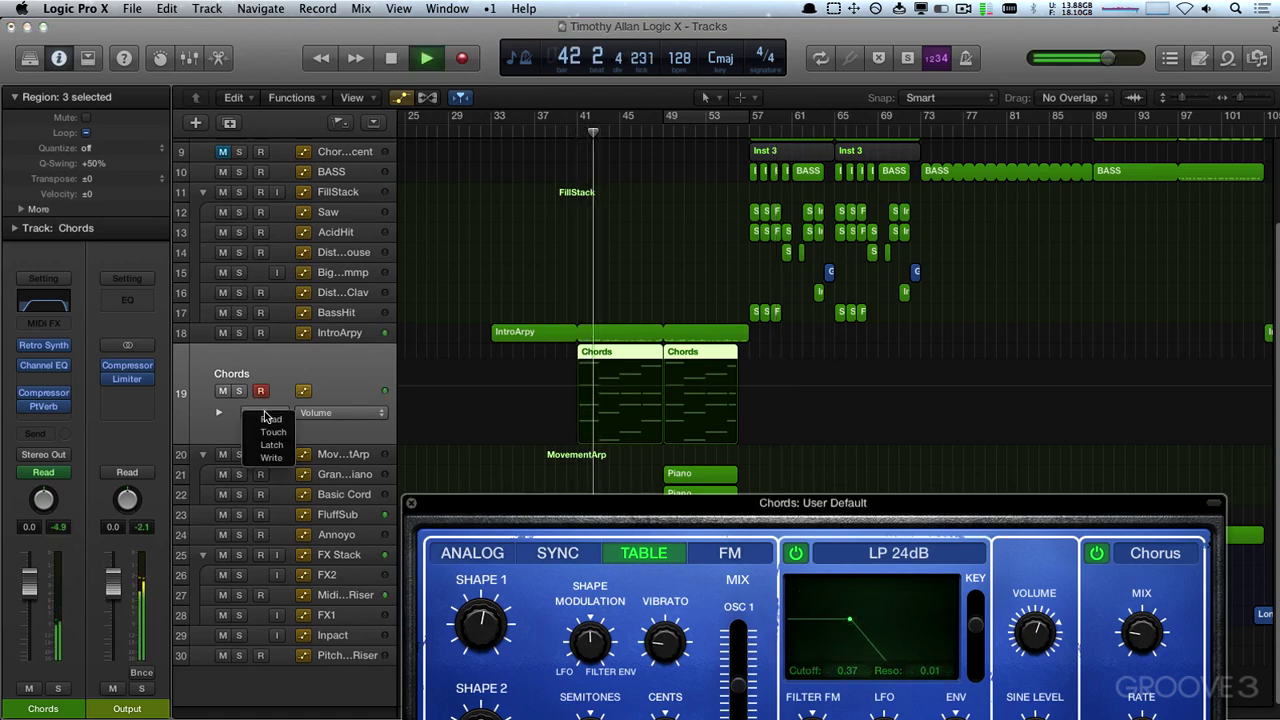
click(262, 430)
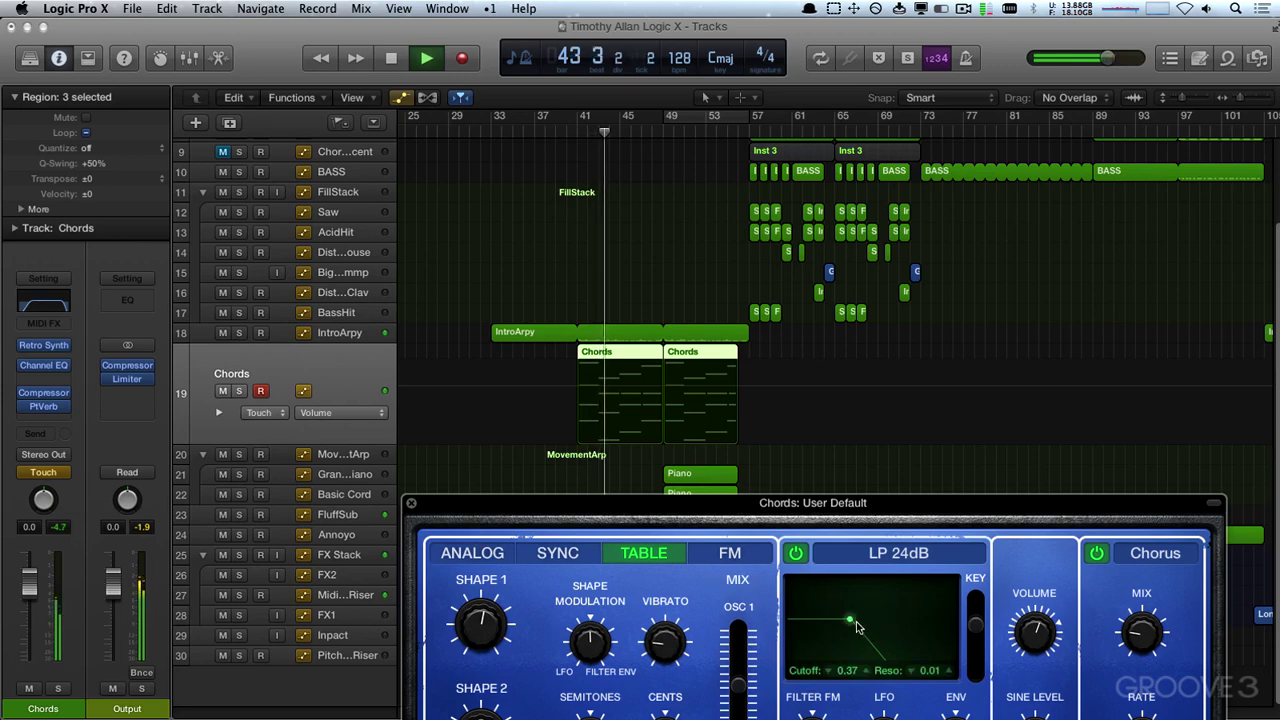
drag(870, 507, 837, 490)
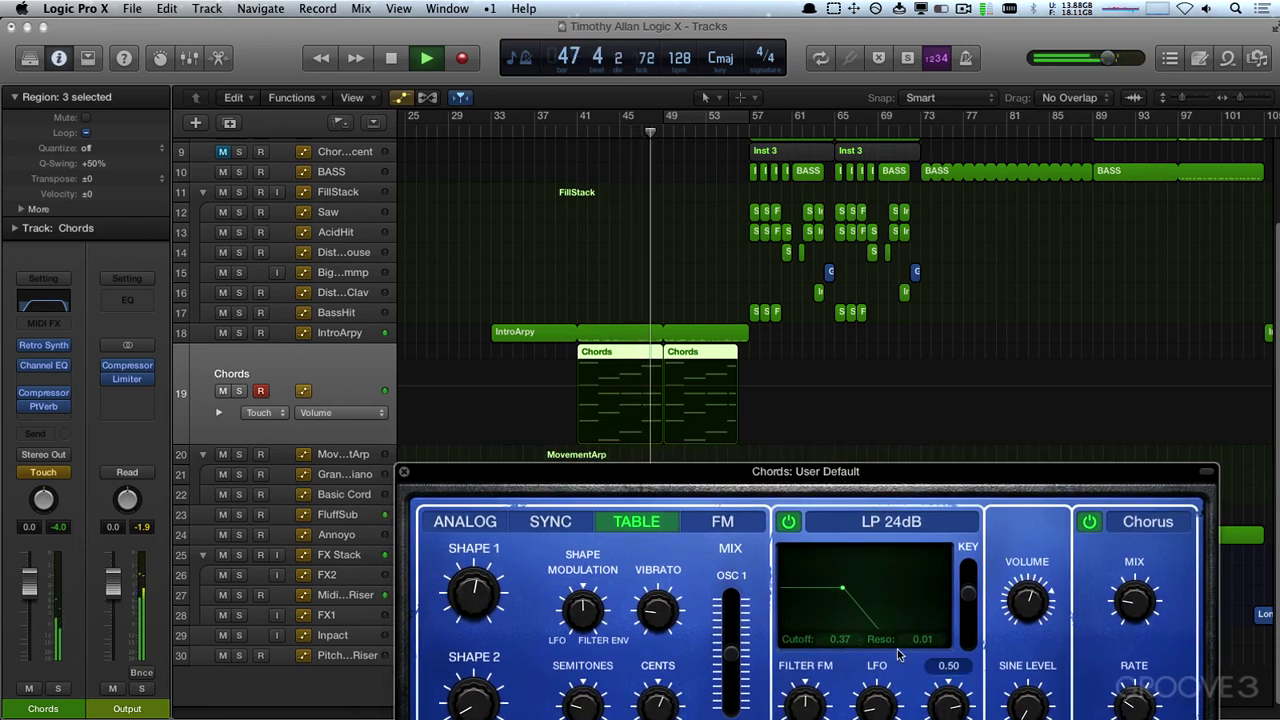
- Record the Chords filter cutoff rising from 0.37 to 0.87 up to bar 57, drop it back to 0.37 and restore Read mode
drag(842, 594, 922, 620)
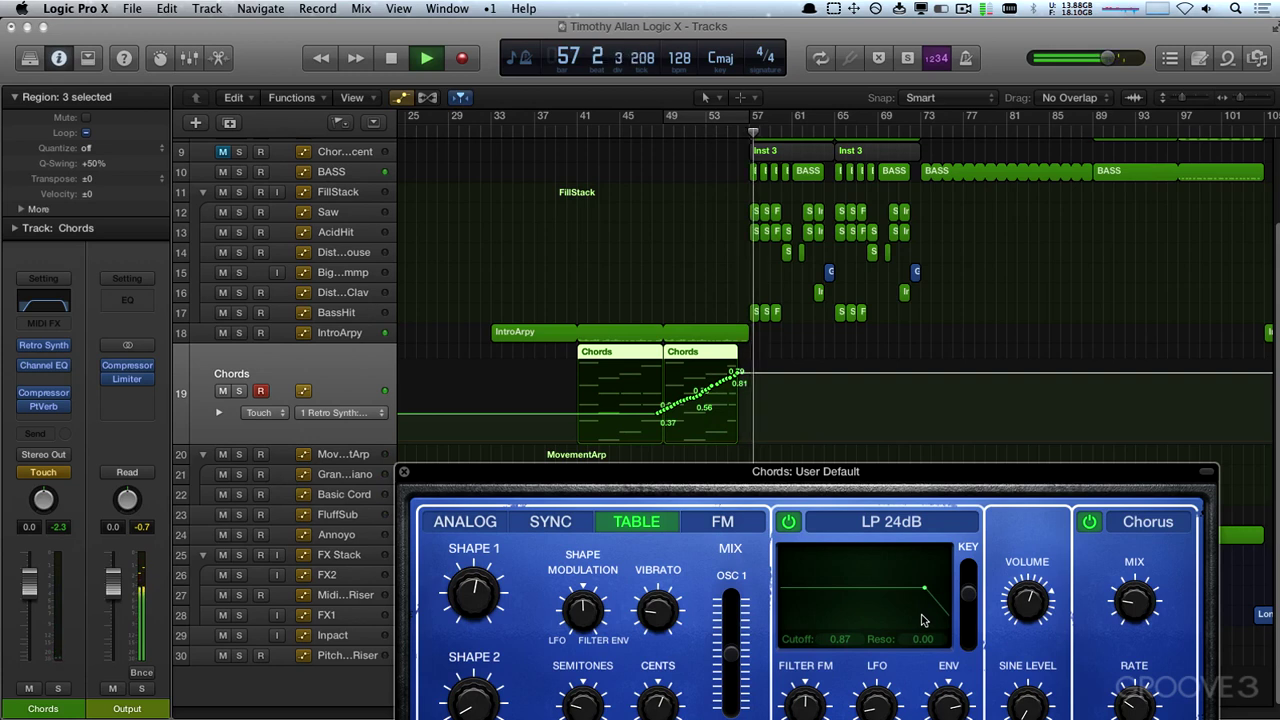
drag(922, 620, 845, 620)
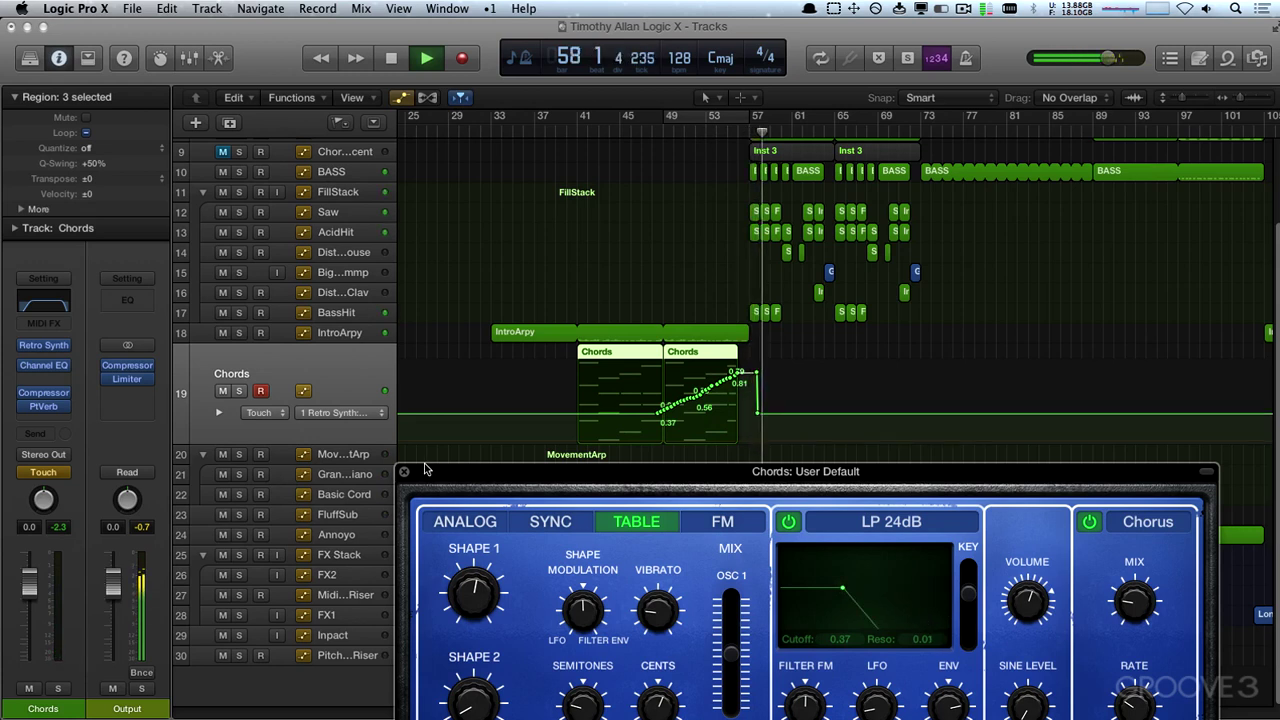
click(264, 412)
click(264, 420)
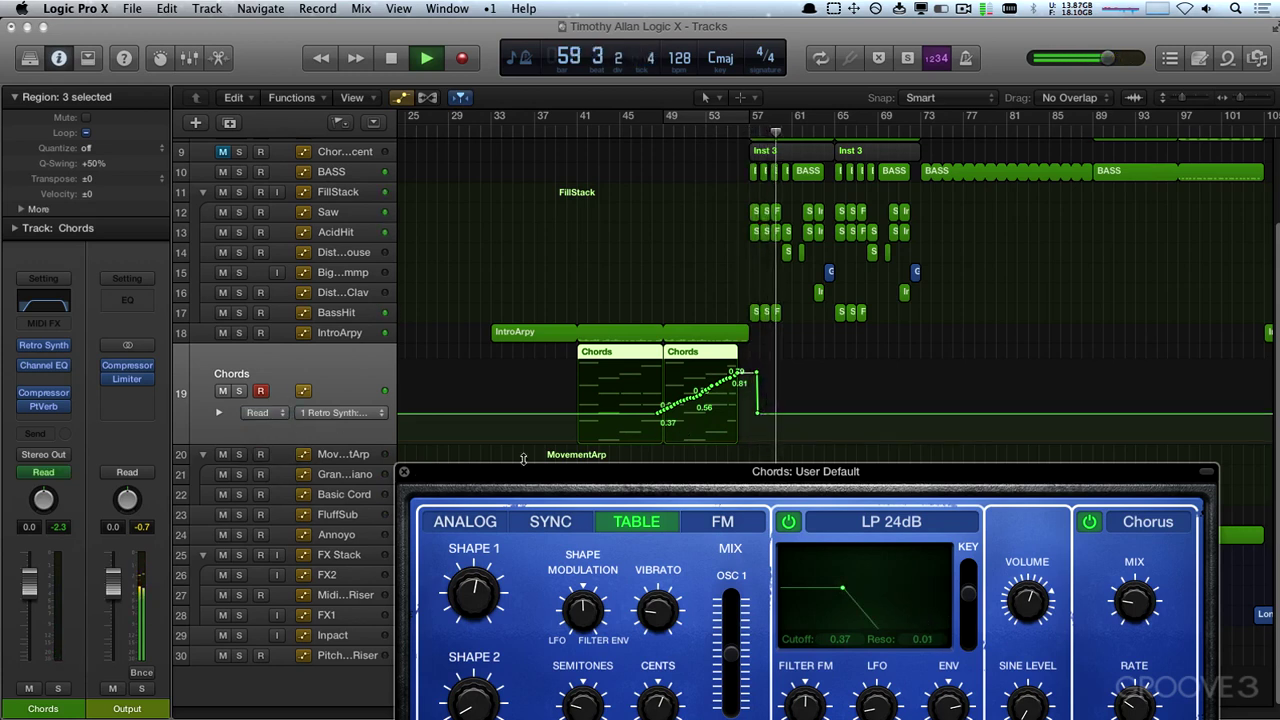
click(404, 471)
key(space)
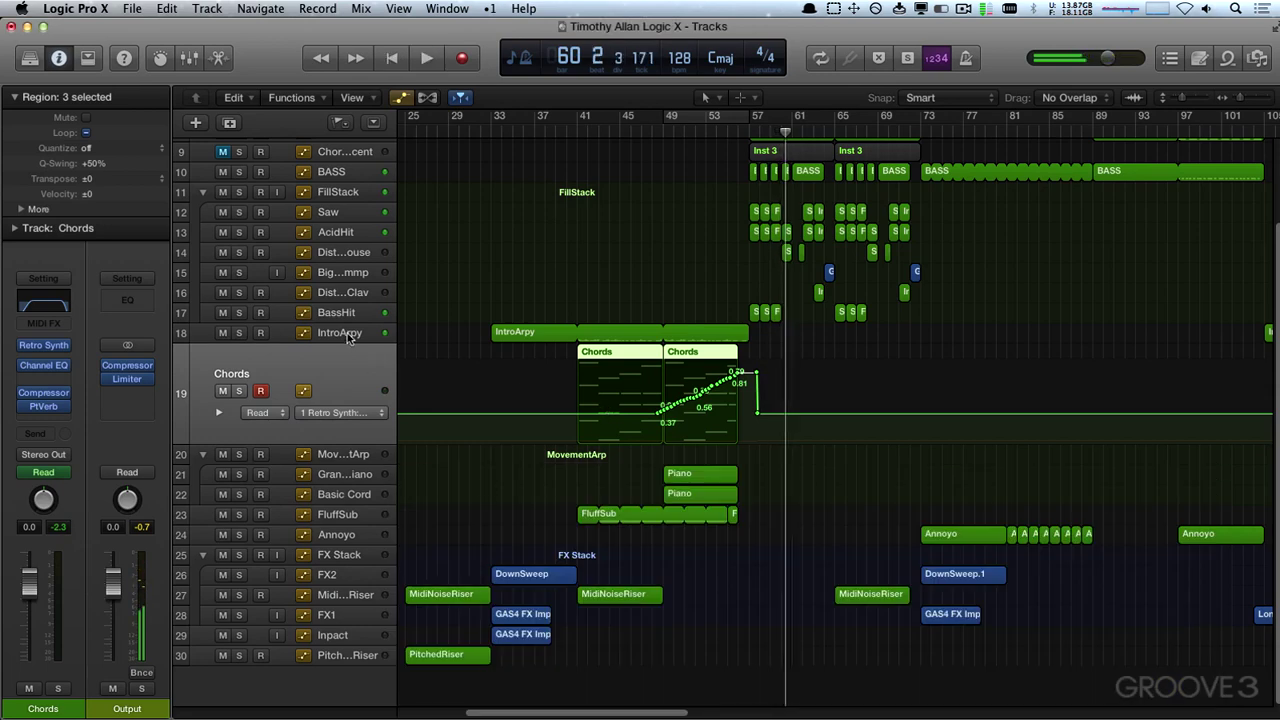
- Select the IntroArpy track, open its ES2 synth, and position the playhead at bar 53 to inspect the automation up to bar 59
click(343, 331)
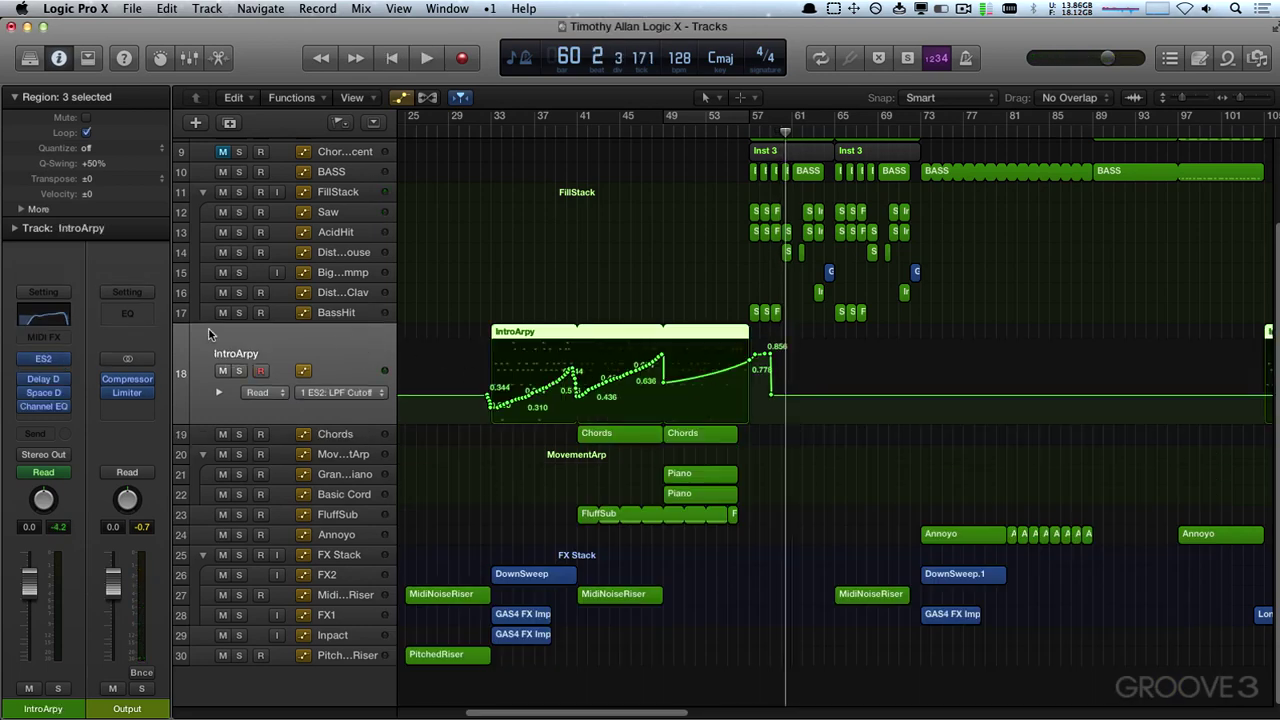
click(40, 359)
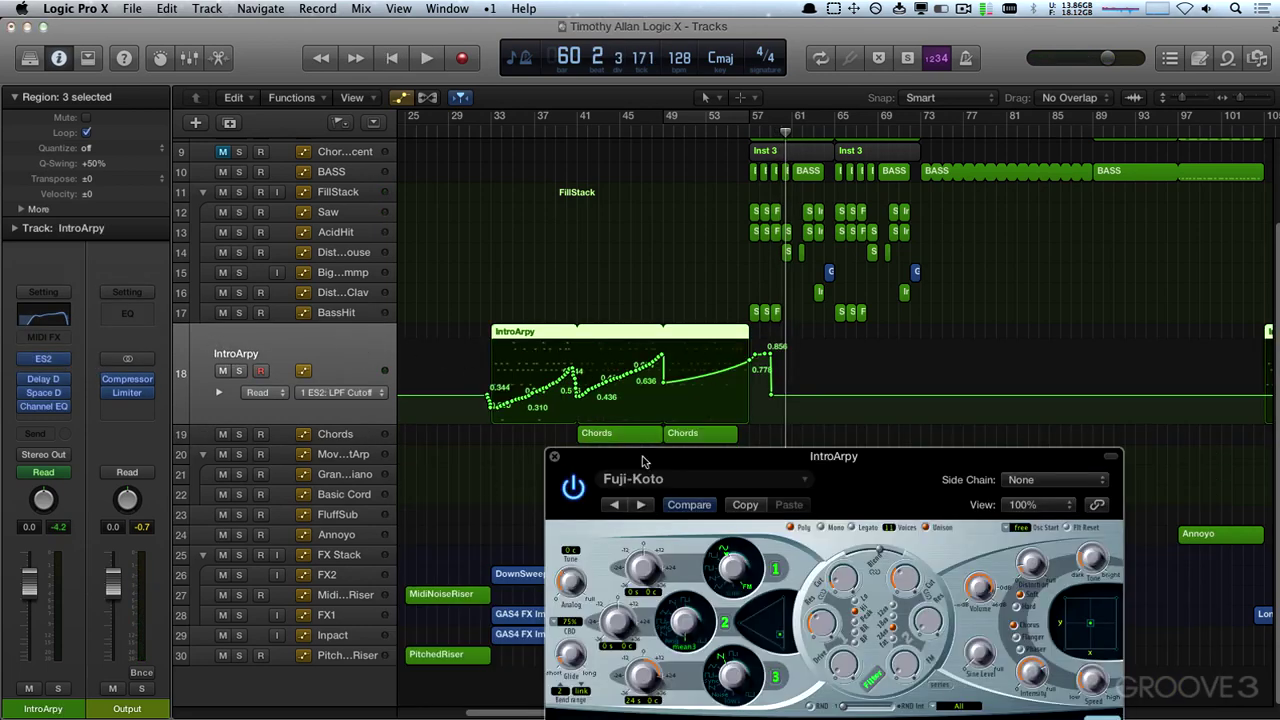
drag(643, 461, 183, 147)
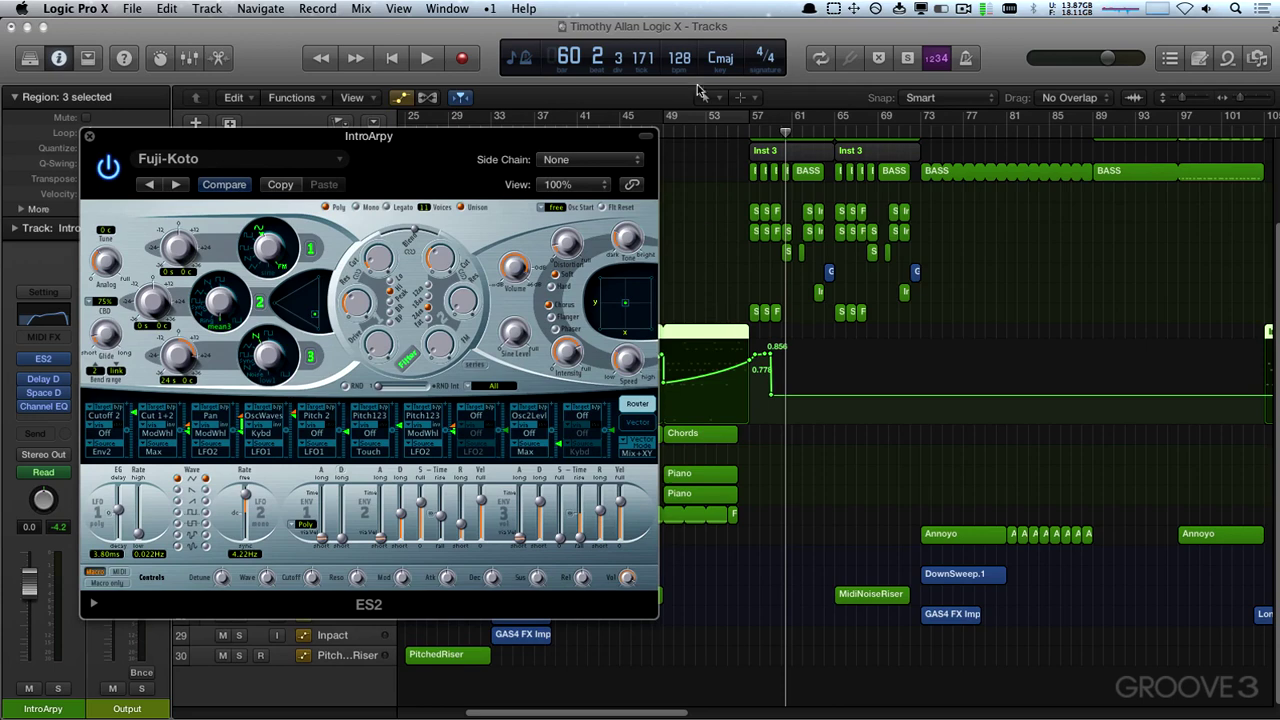
click(708, 131)
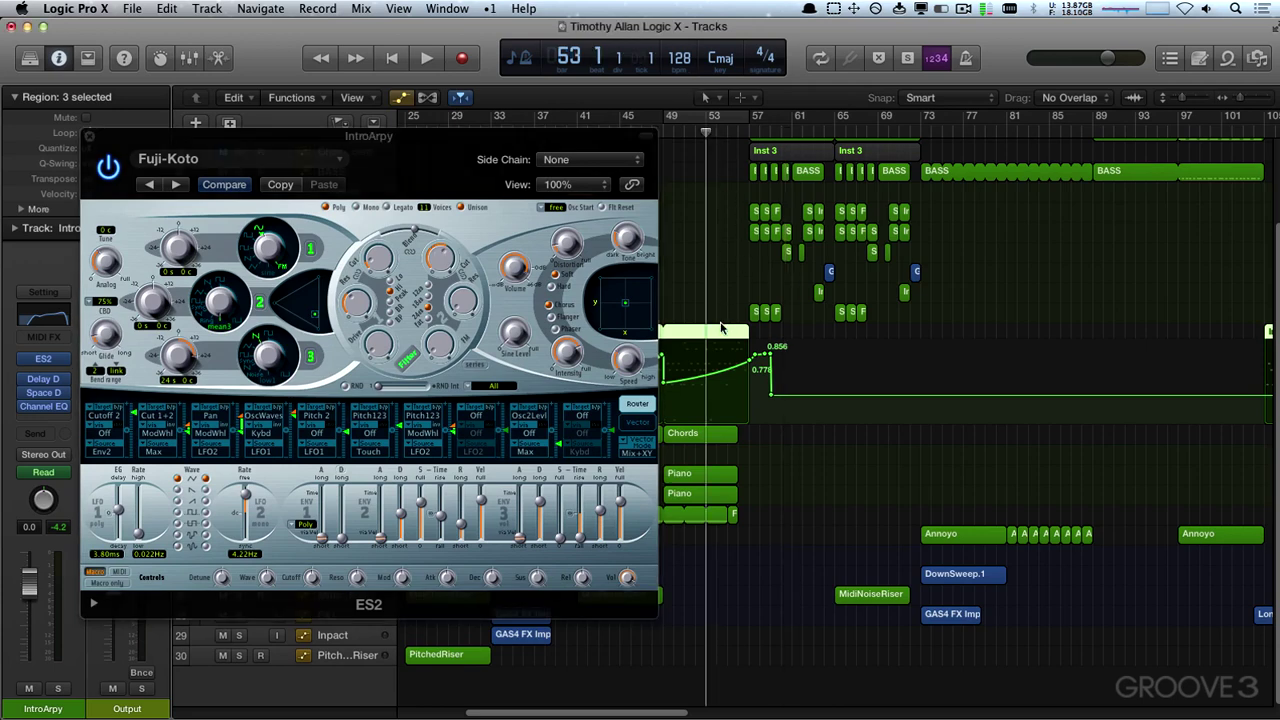
key(z)
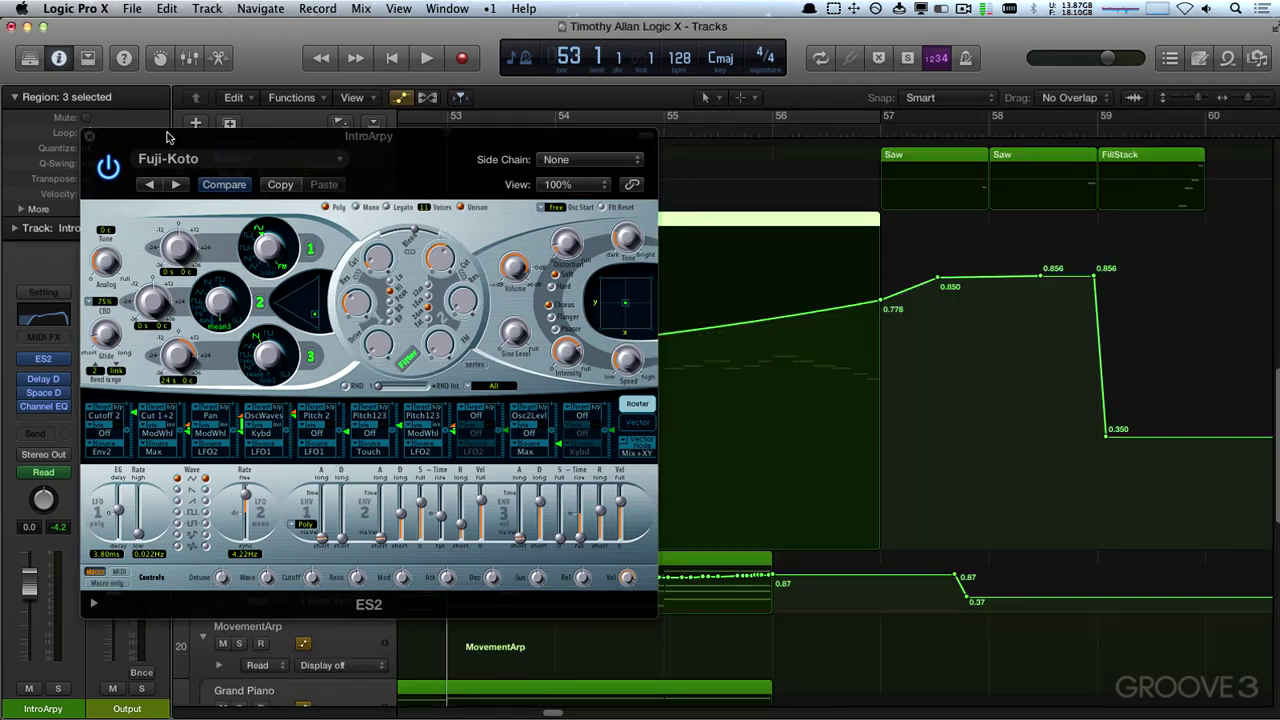
drag(140, 136, 460, 520)
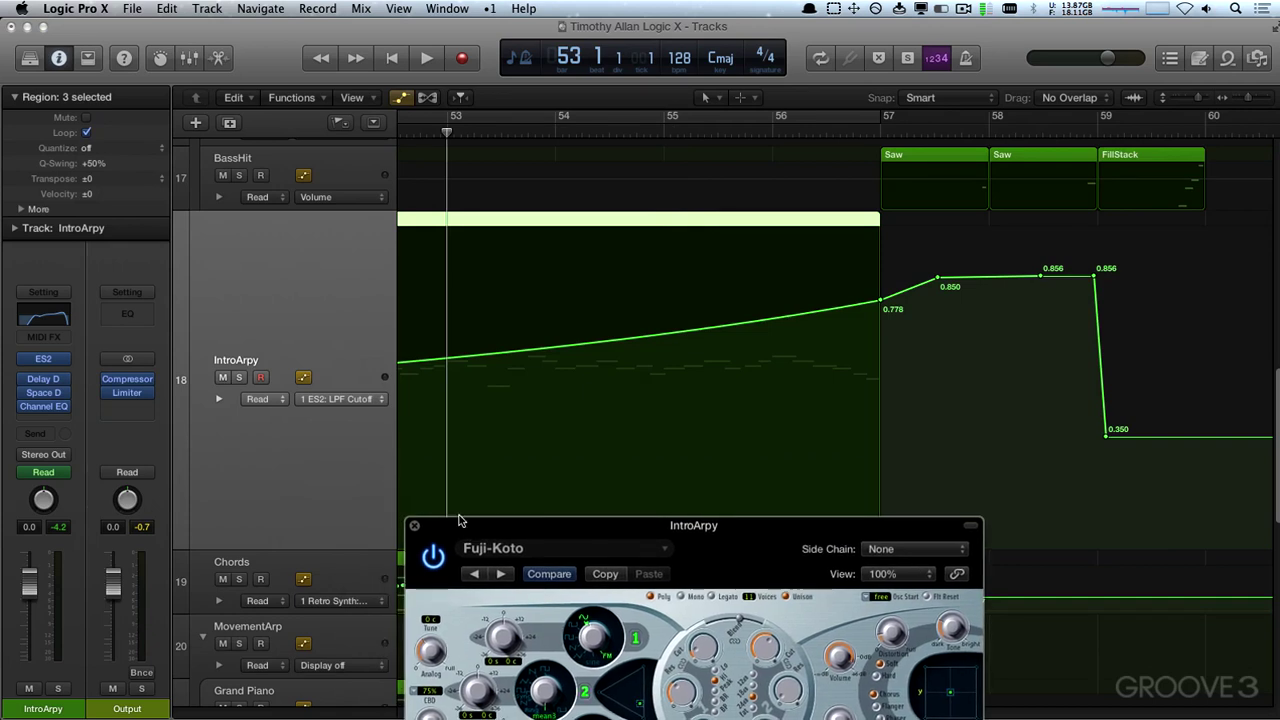
click(324, 404)
mouse_move(342, 467)
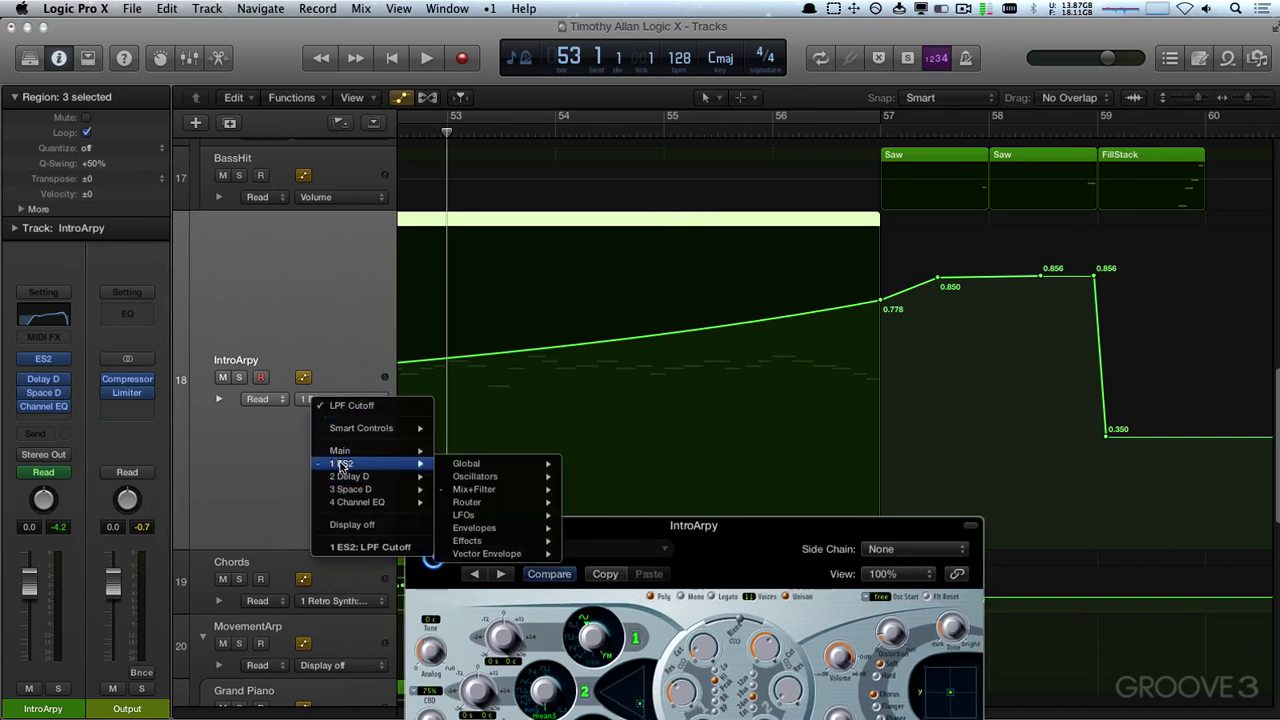
mouse_move(470, 480)
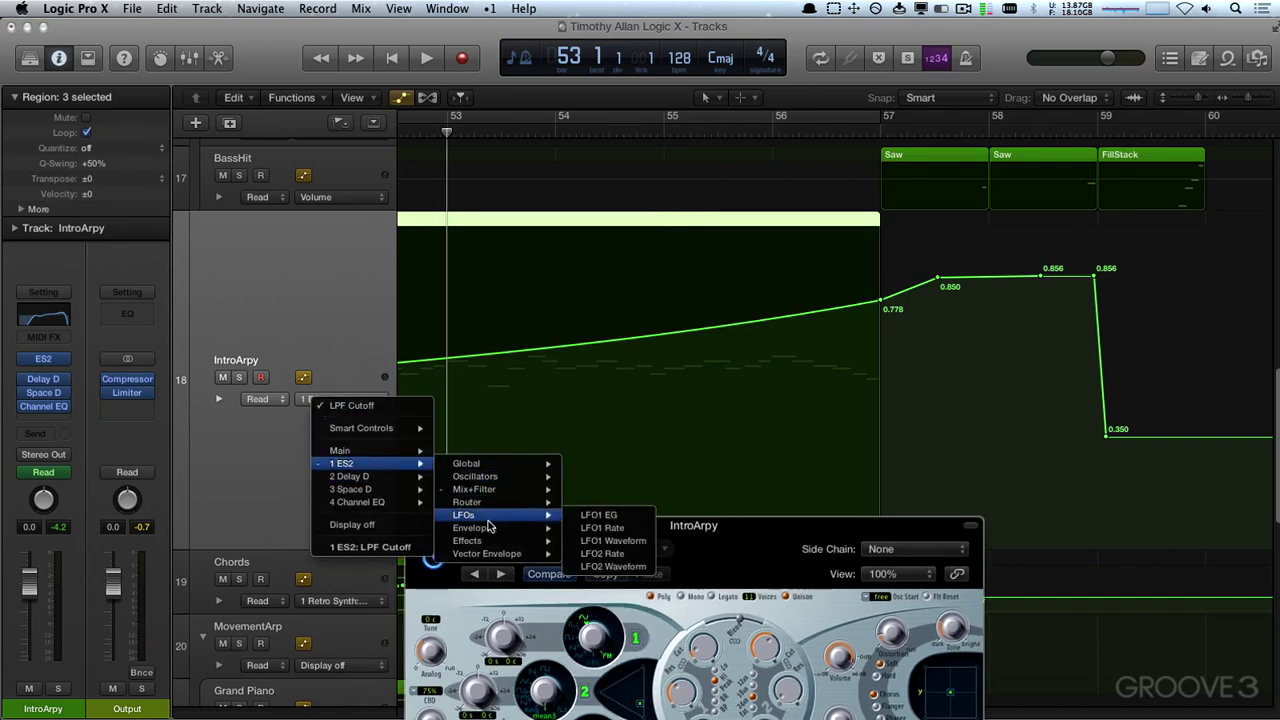
mouse_move(492, 536)
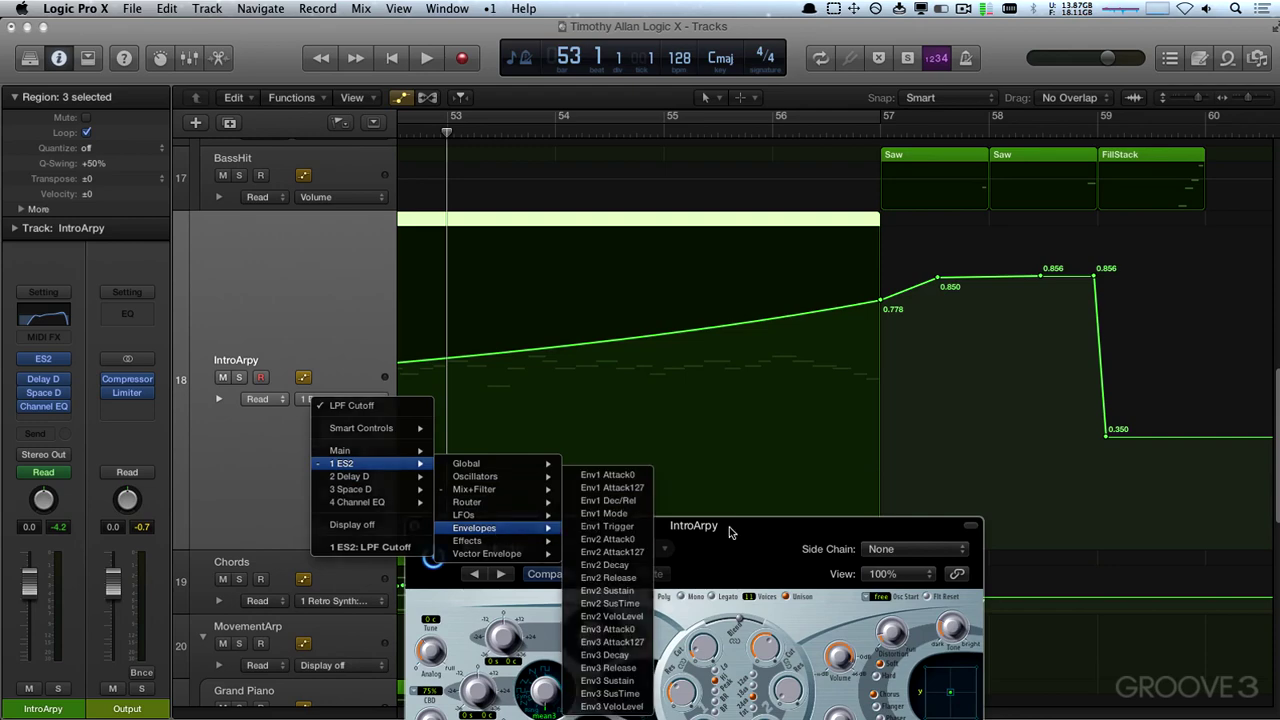
- Check the envelope release sliders in IntroArpy's ES2 synth and close the plug-in
drag(729, 528, 577, 162)
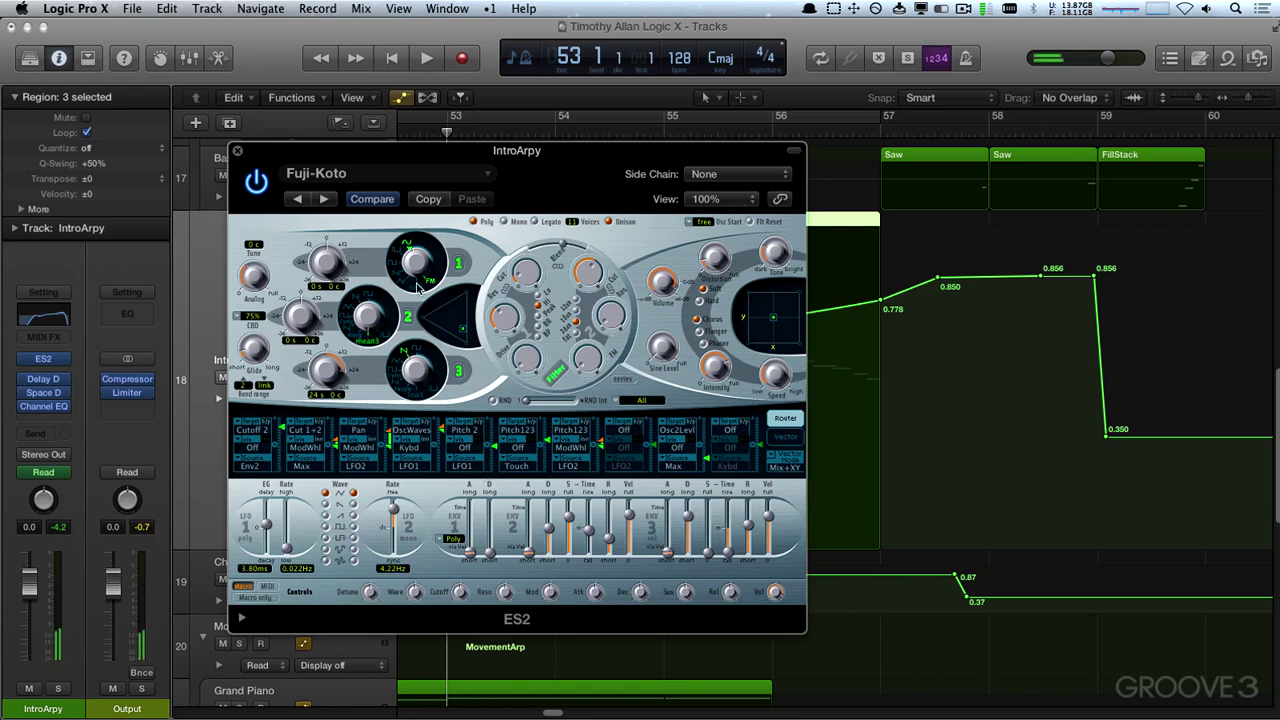
mouse_move(755, 528)
mouse_down()
mouse_move(746, 553)
mouse_move(746, 527)
mouse_up()
mouse_move(610, 533)
mouse_down()
mouse_move(607, 550)
mouse_move(613, 534)
mouse_up()
mouse_move(748, 529)
mouse_down()
mouse_move(749, 547)
mouse_move(752, 535)
mouse_up()
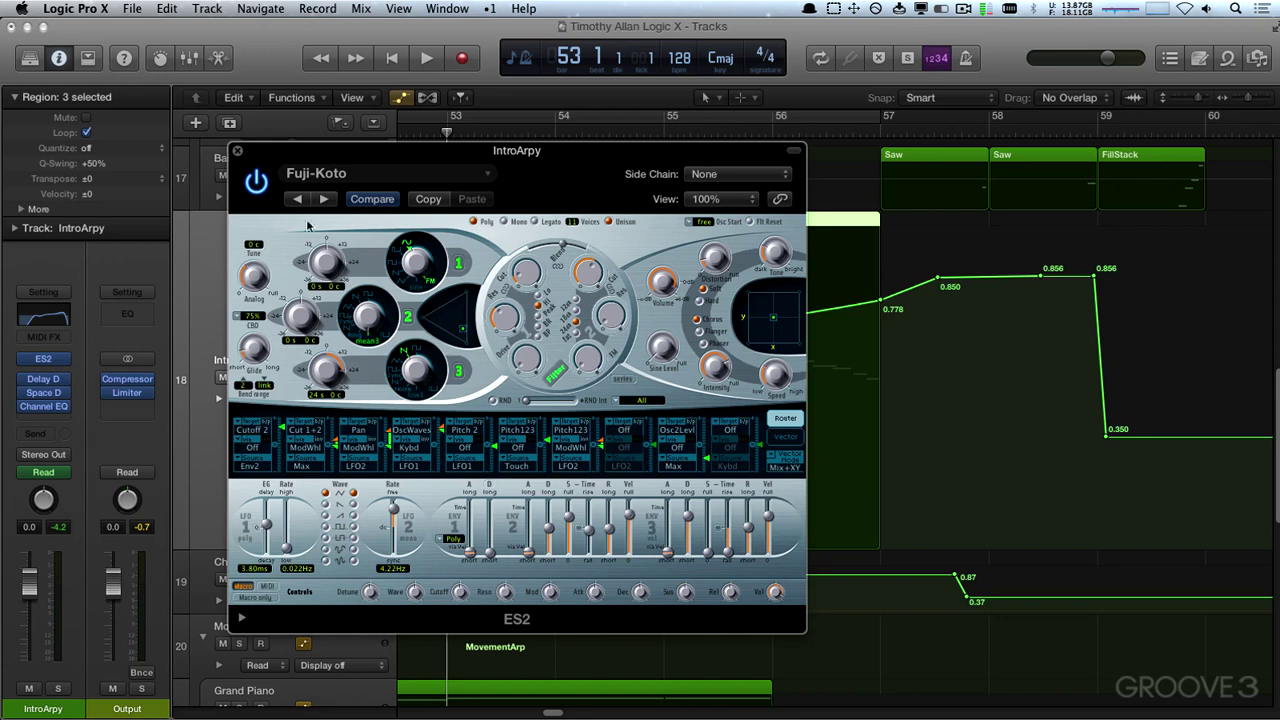
click(237, 152)
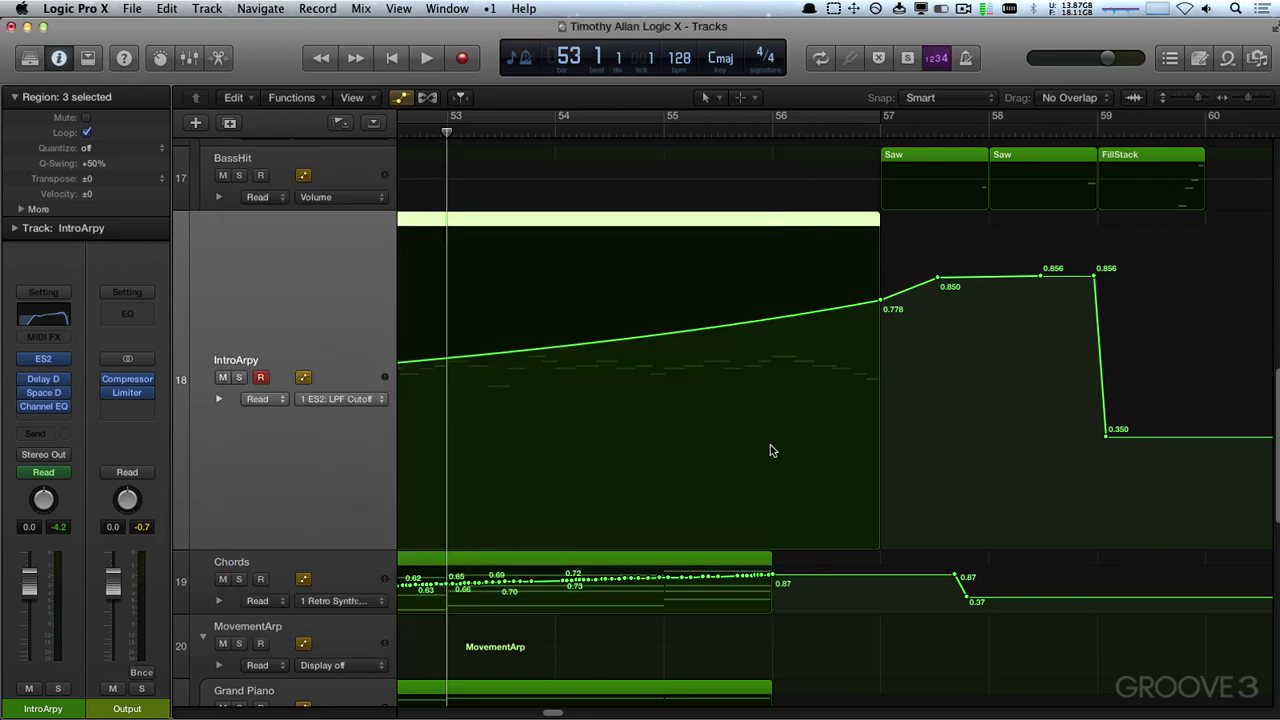
- Display the ES2 Env3 Release automation parameter on the IntroArpy track
click(382, 401)
mouse_move(381, 462)
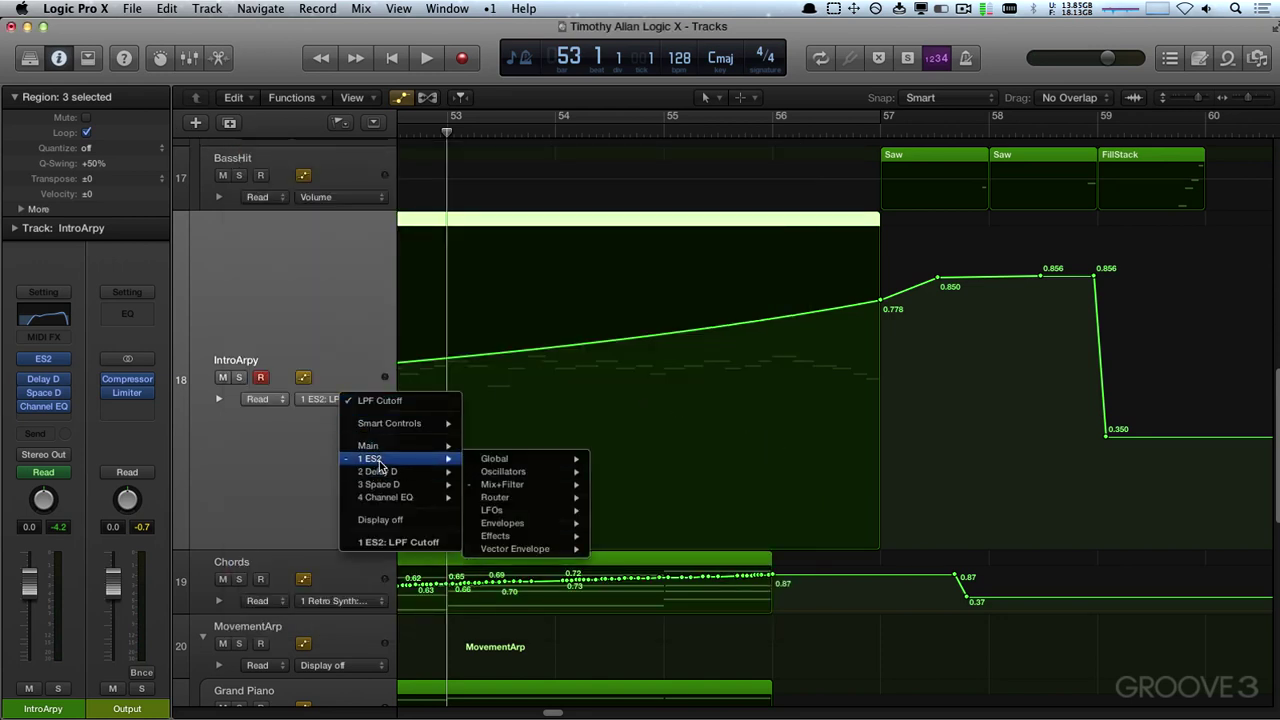
mouse_move(514, 524)
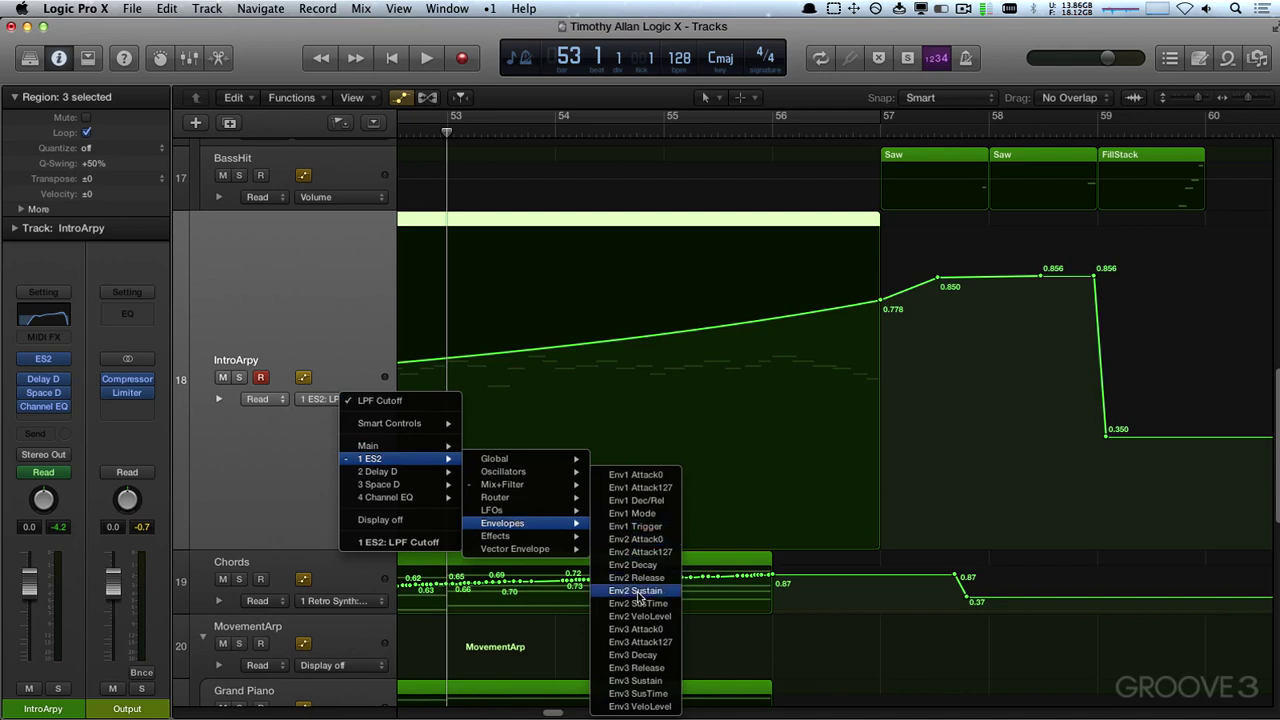
click(636, 667)
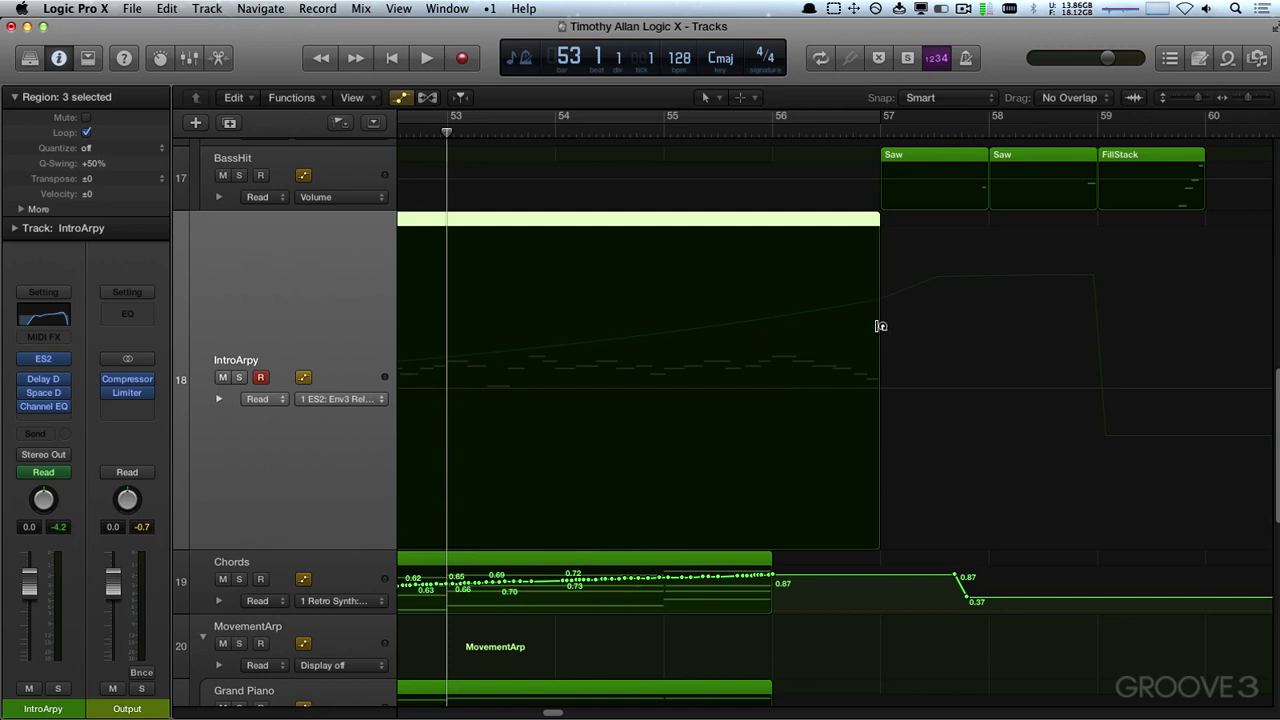
- Lower IntroArpy's Env3 Release automation to 0.16 between bars 56 and 57
mouse_move(877, 341)
mouse_down()
mouse_move(826, 345)
mouse_move(879, 345)
mouse_up()
drag(886, 446, 772, 455)
click(778, 454)
drag(883, 547, 773, 545)
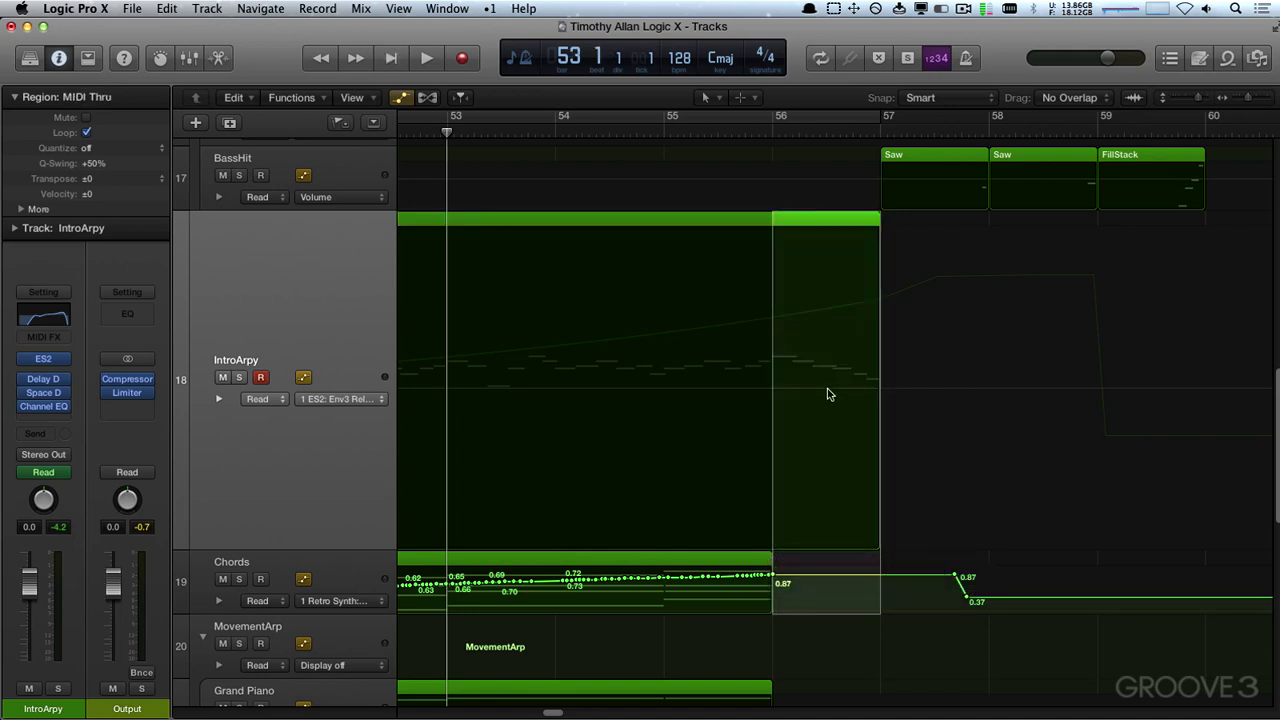
click(827, 394)
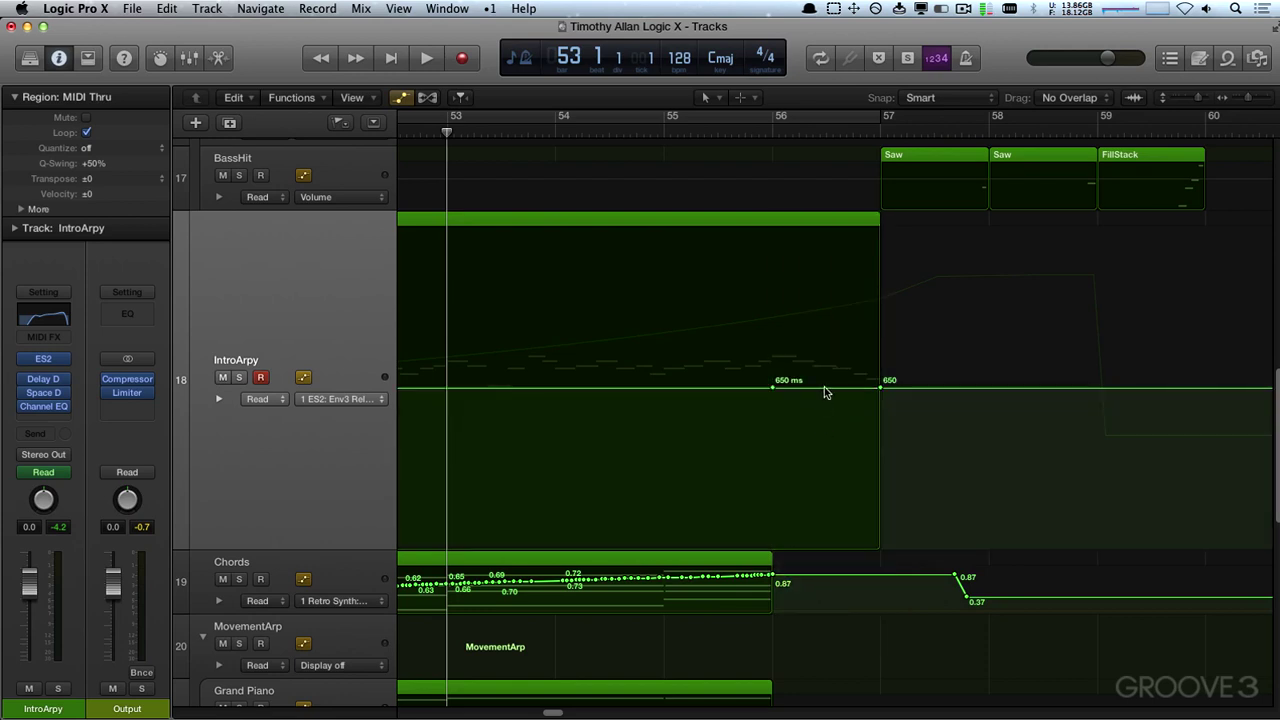
drag(824, 390, 820, 534)
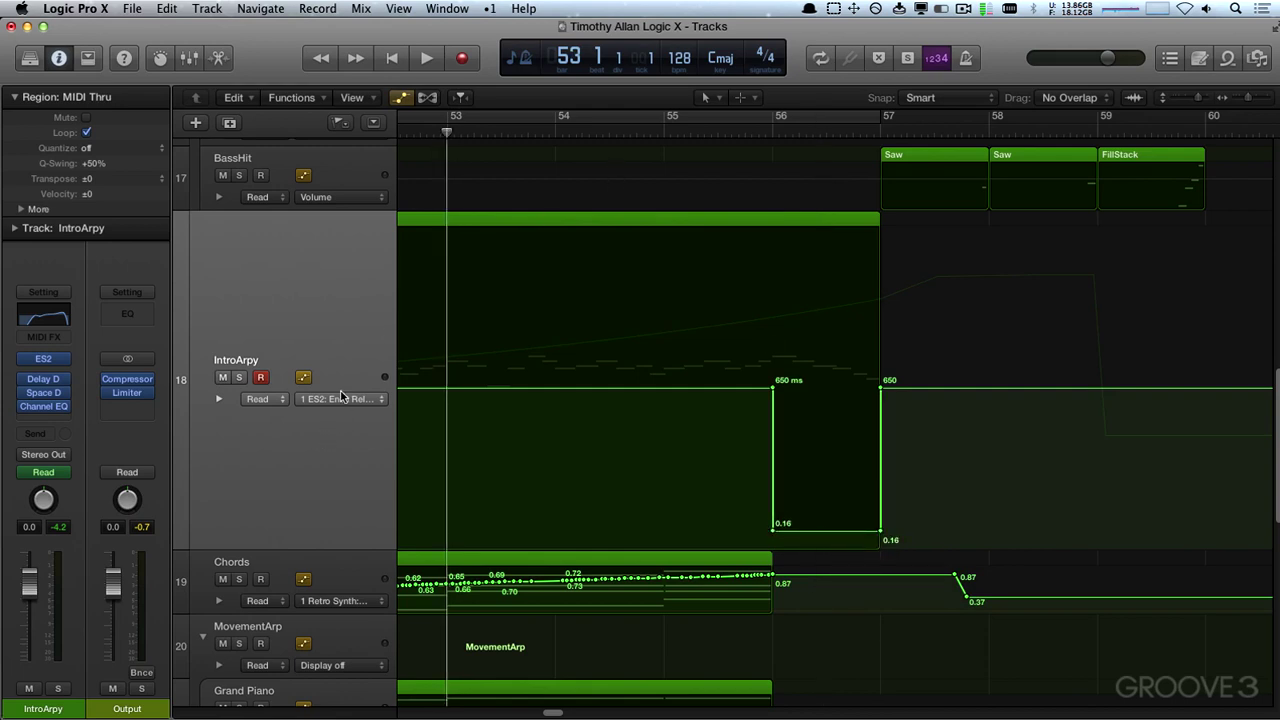
- Play the transition from just before bar 53 past bar 57 to audition the shortened release, and stop playback
click(422, 129)
key(space)
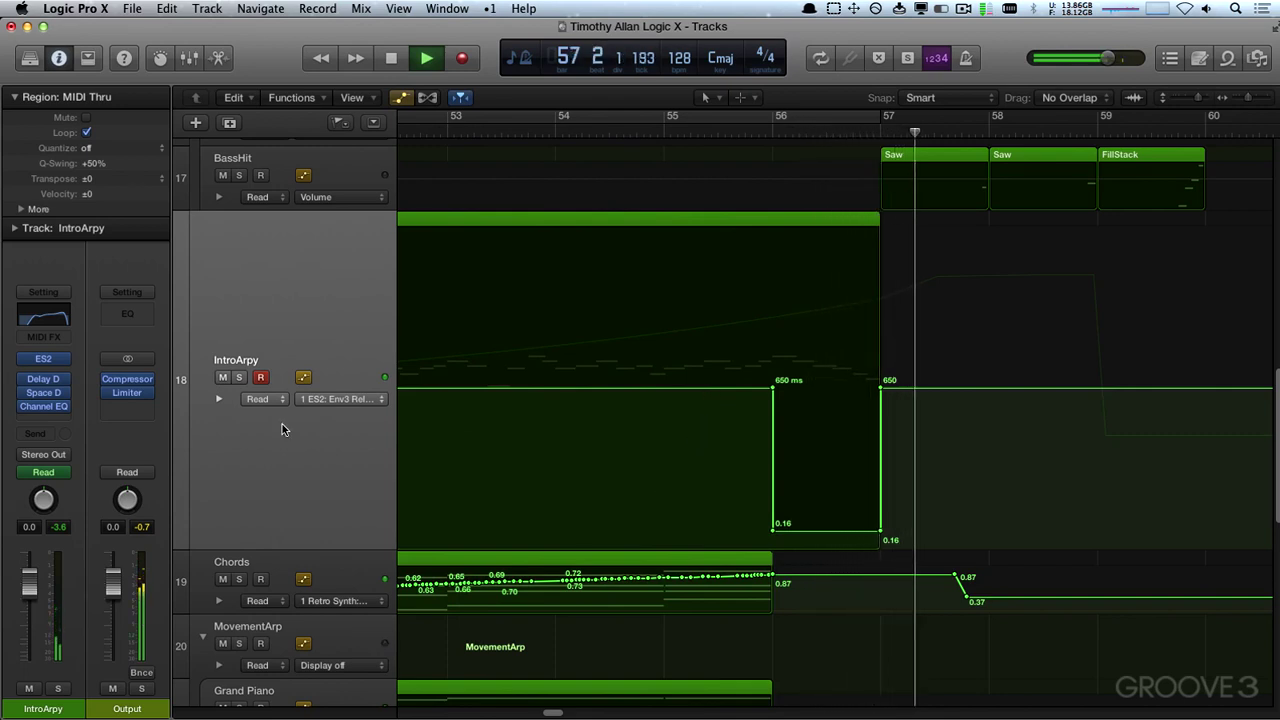
key(space)
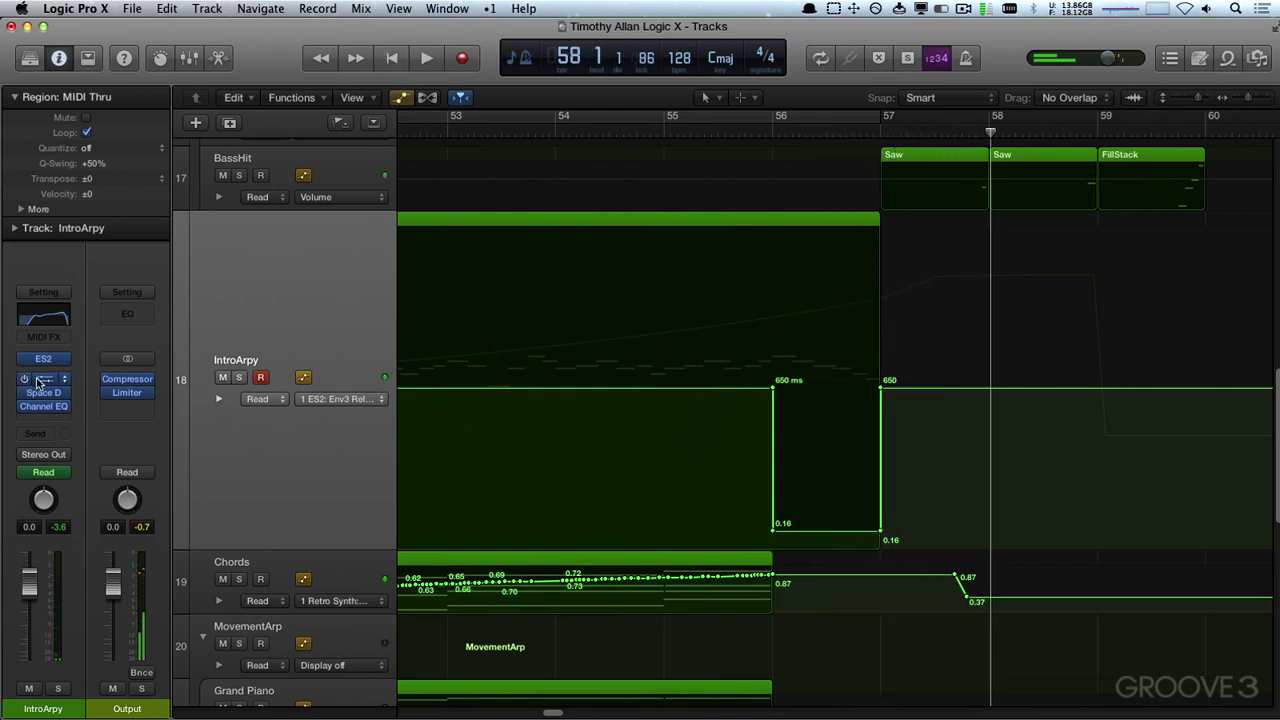
- Check the mix level in IntroArpy's Delay Designer, close it, and display the delay's Wet Signal automation on the track
mouse_move(36, 384)
click(43, 384)
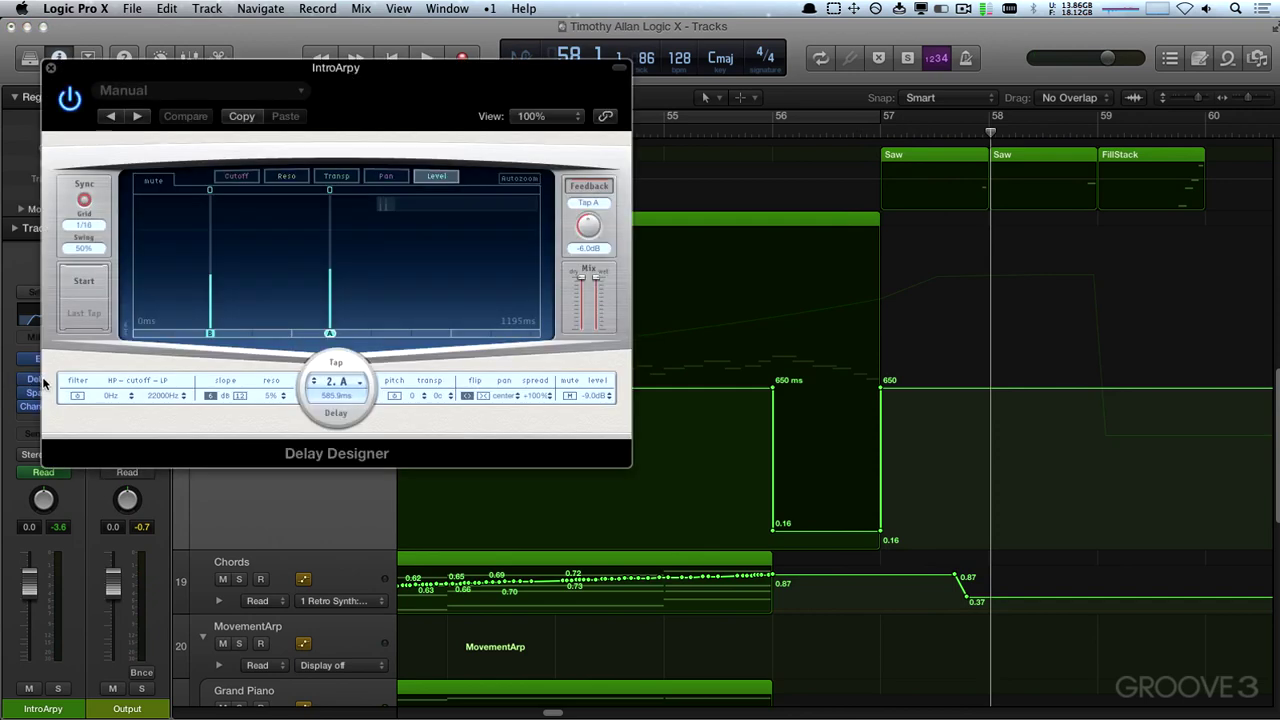
drag(597, 279, 597, 281)
click(50, 68)
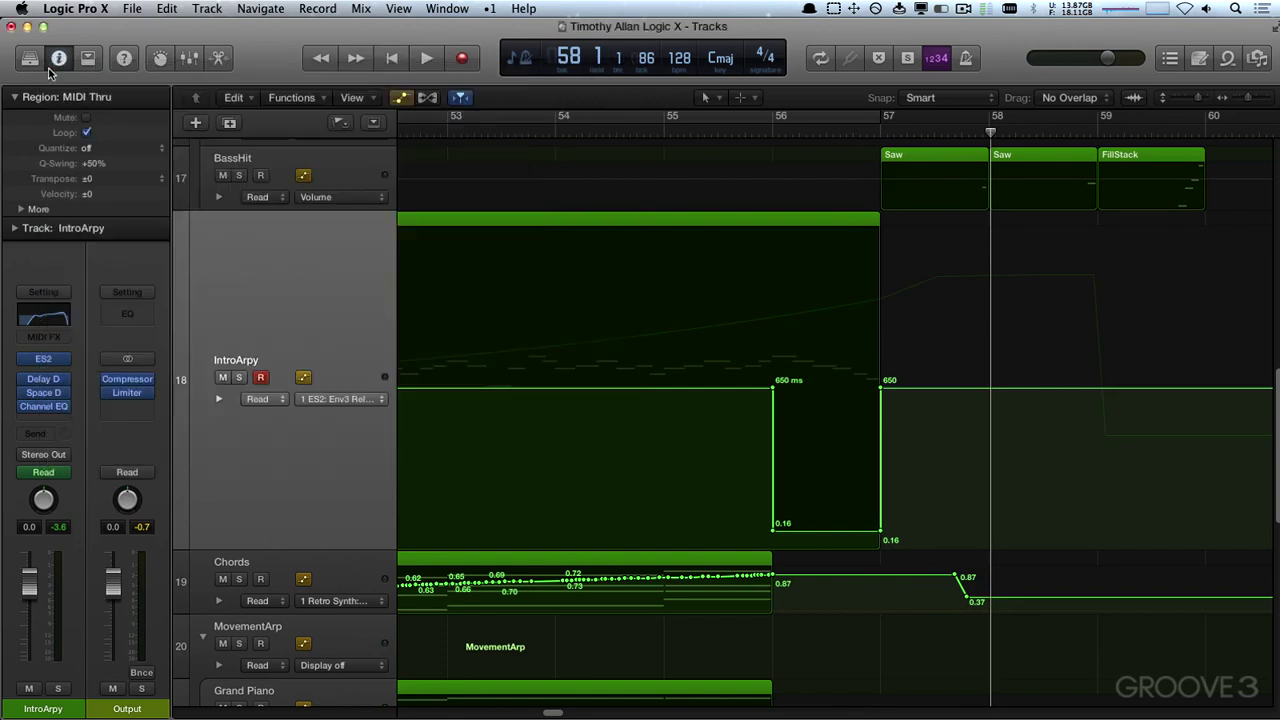
click(345, 399)
mouse_move(388, 470)
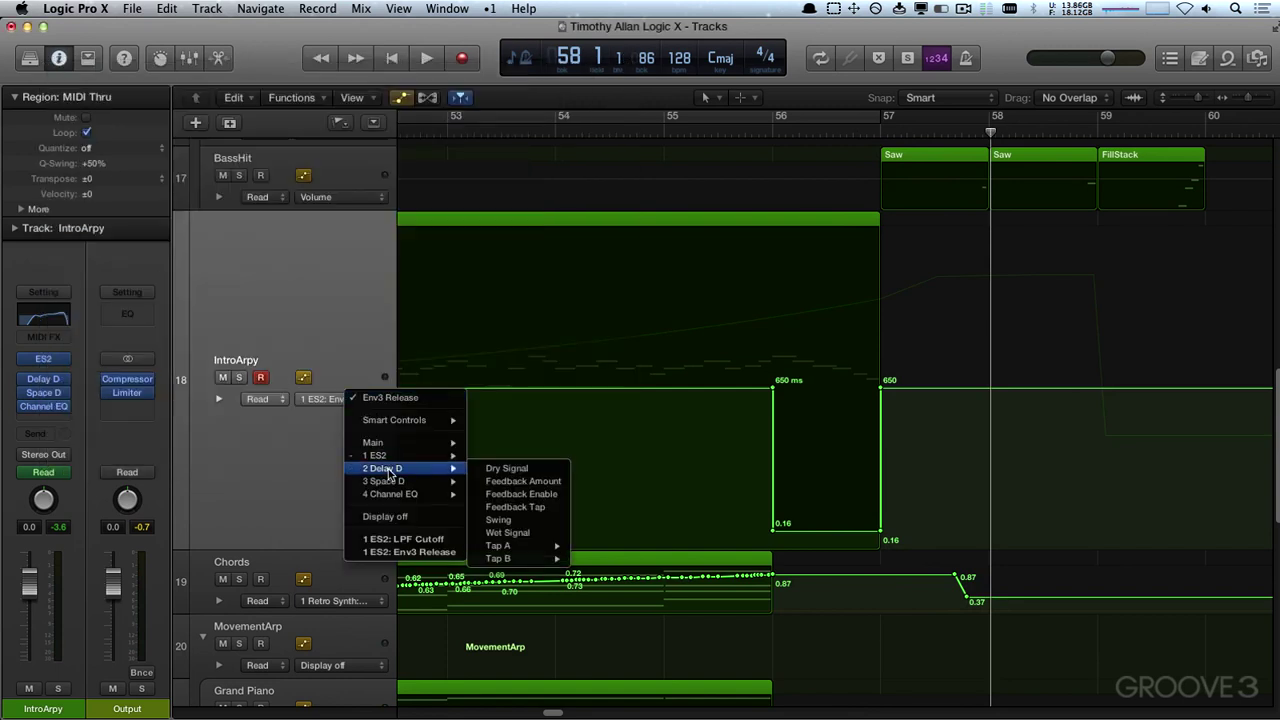
click(527, 535)
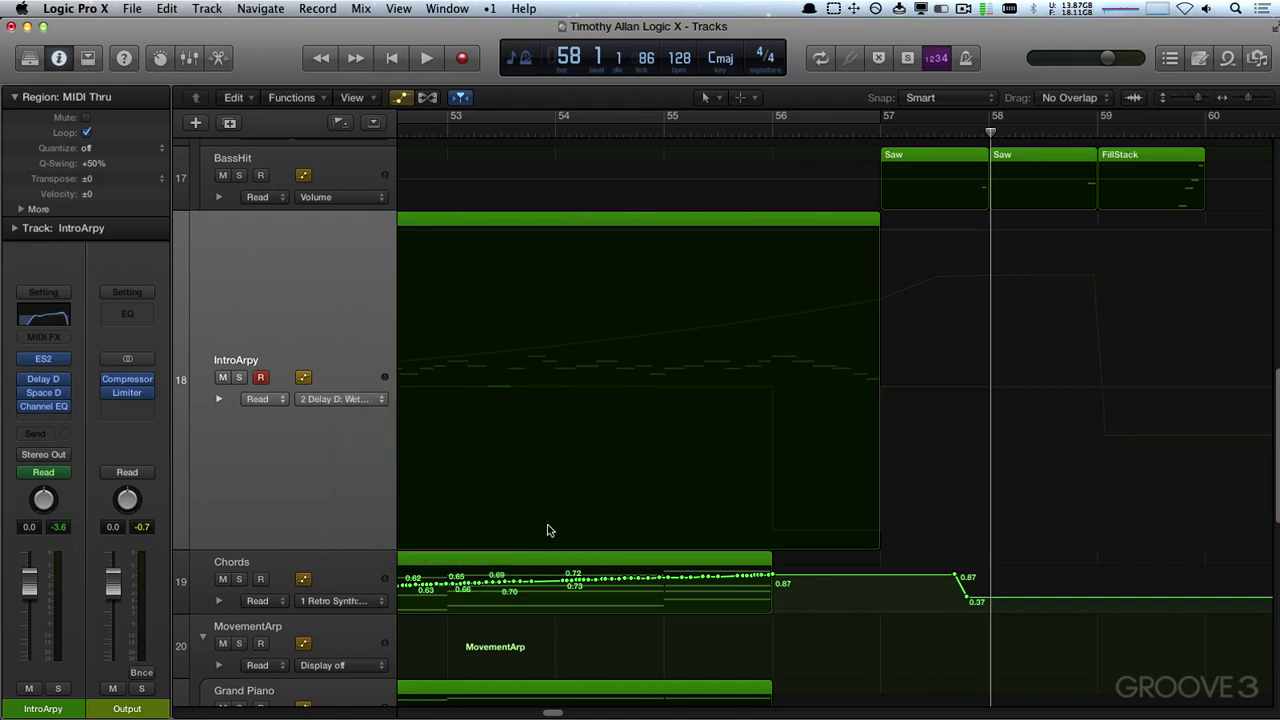
- Drop IntroArpy's delay Wet Signal automation to mute between bars 56 and 57
click(772, 440)
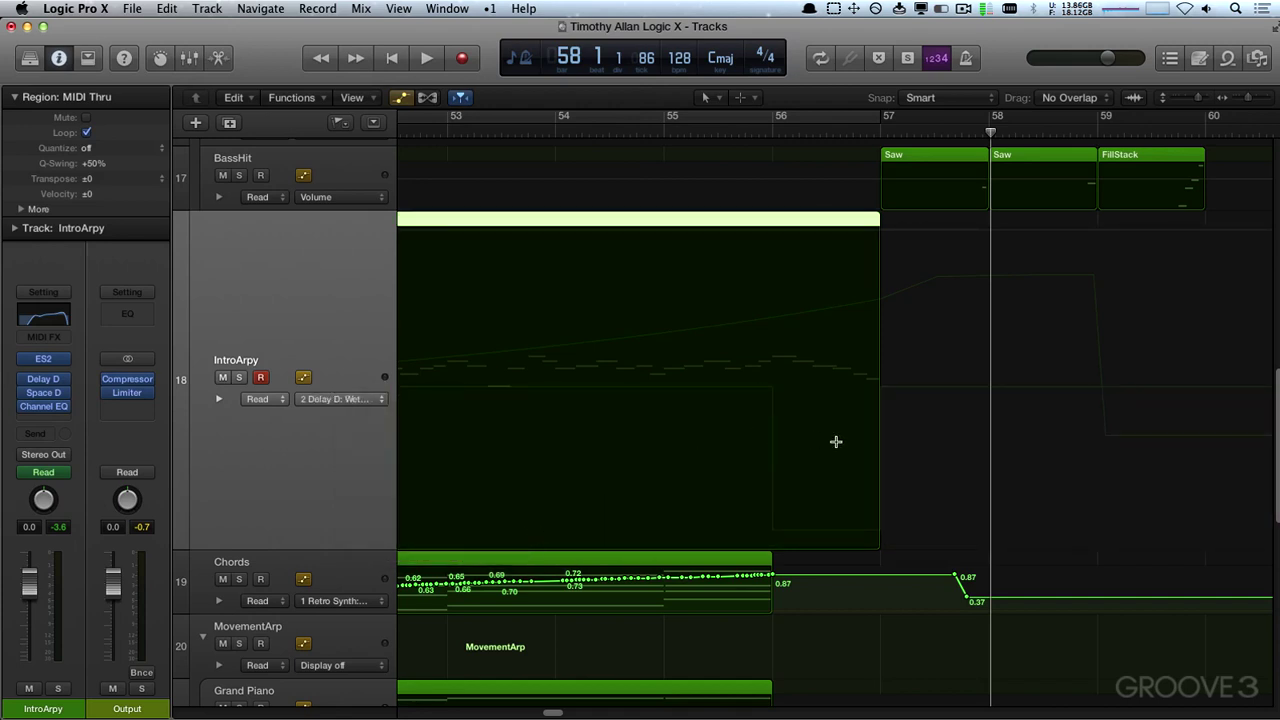
drag(883, 455, 871, 457)
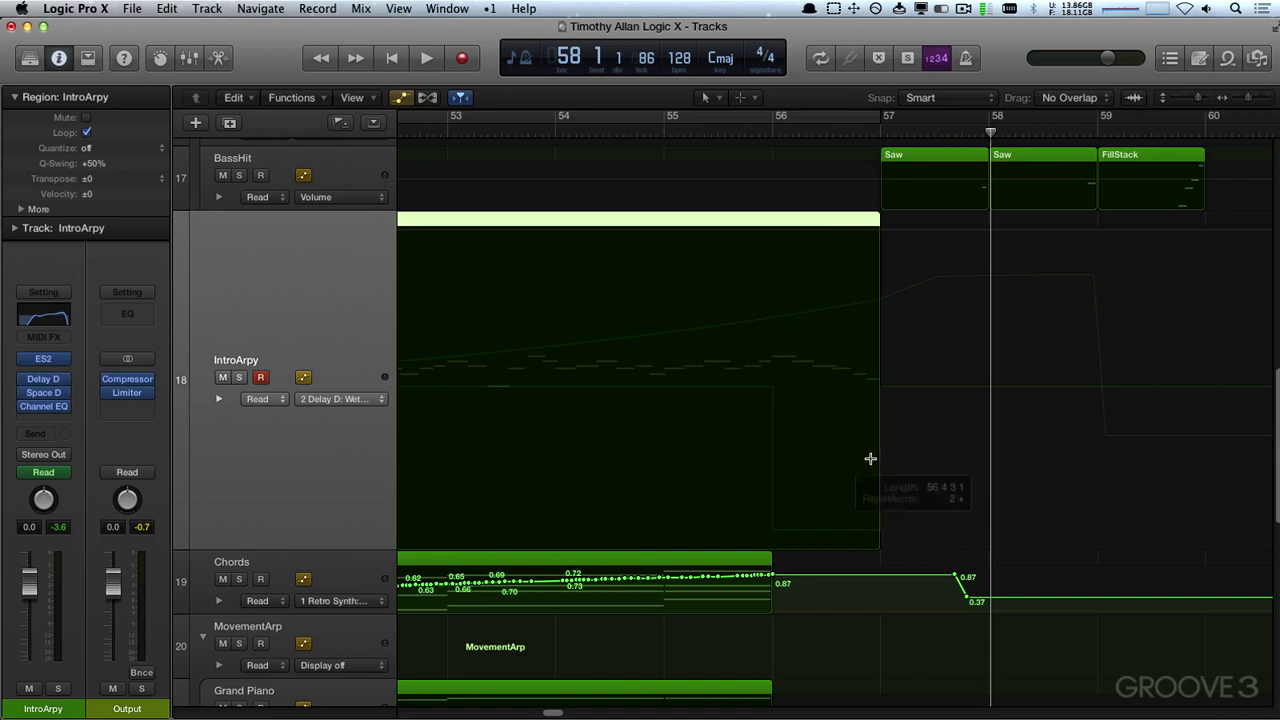
drag(882, 552, 772, 547)
click(829, 418)
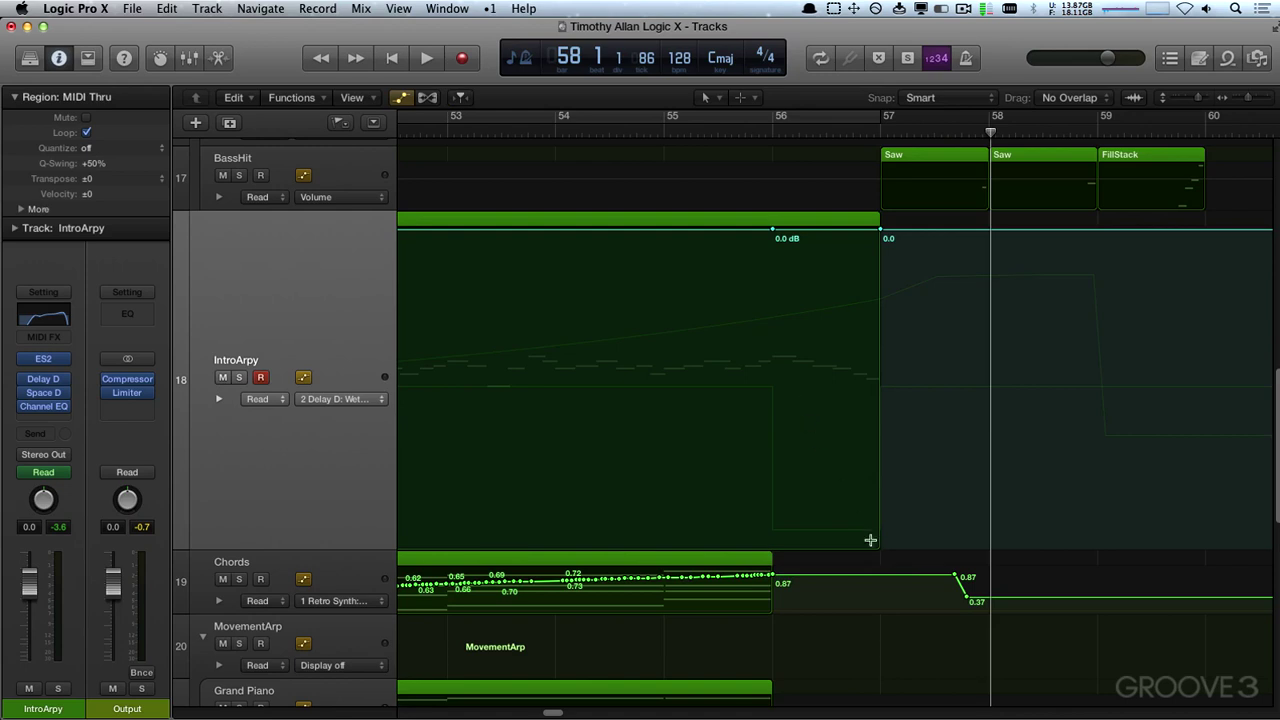
drag(878, 557, 772, 545)
drag(818, 390, 808, 605)
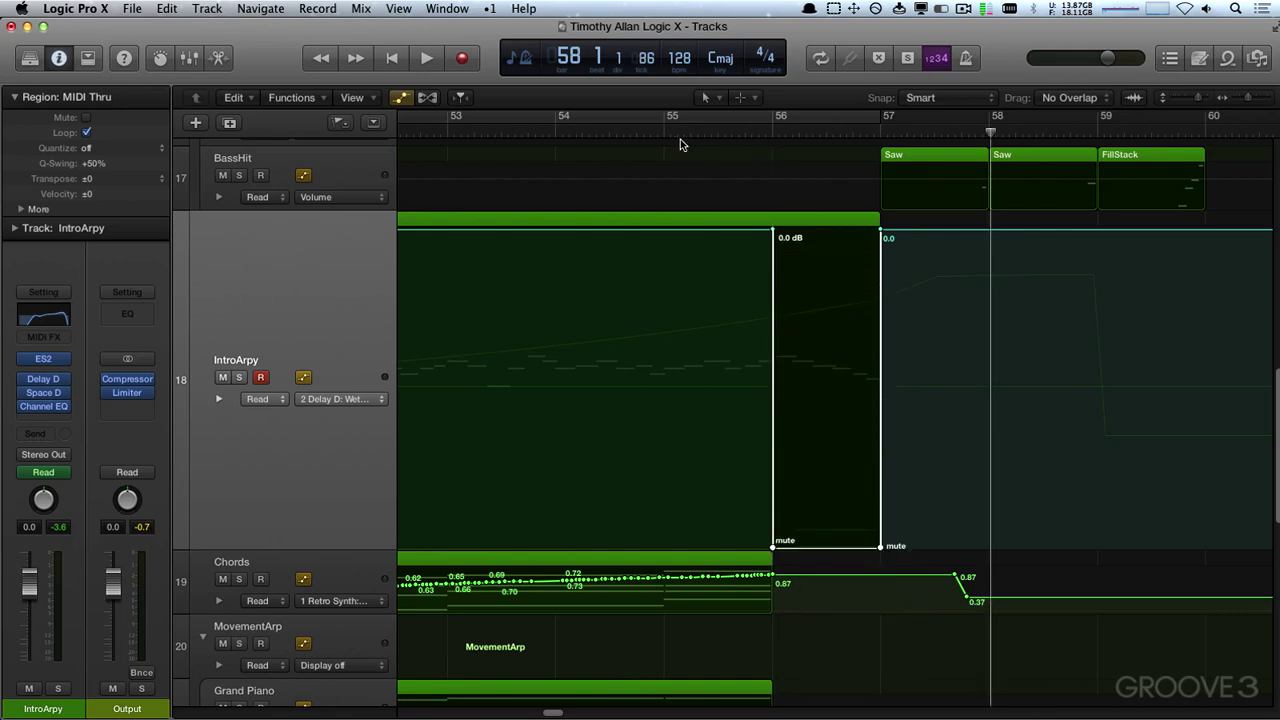
- Play the transition from just before bar 55, show the whole arrangement, and replay from about bar 53
click(632, 135)
key(space)
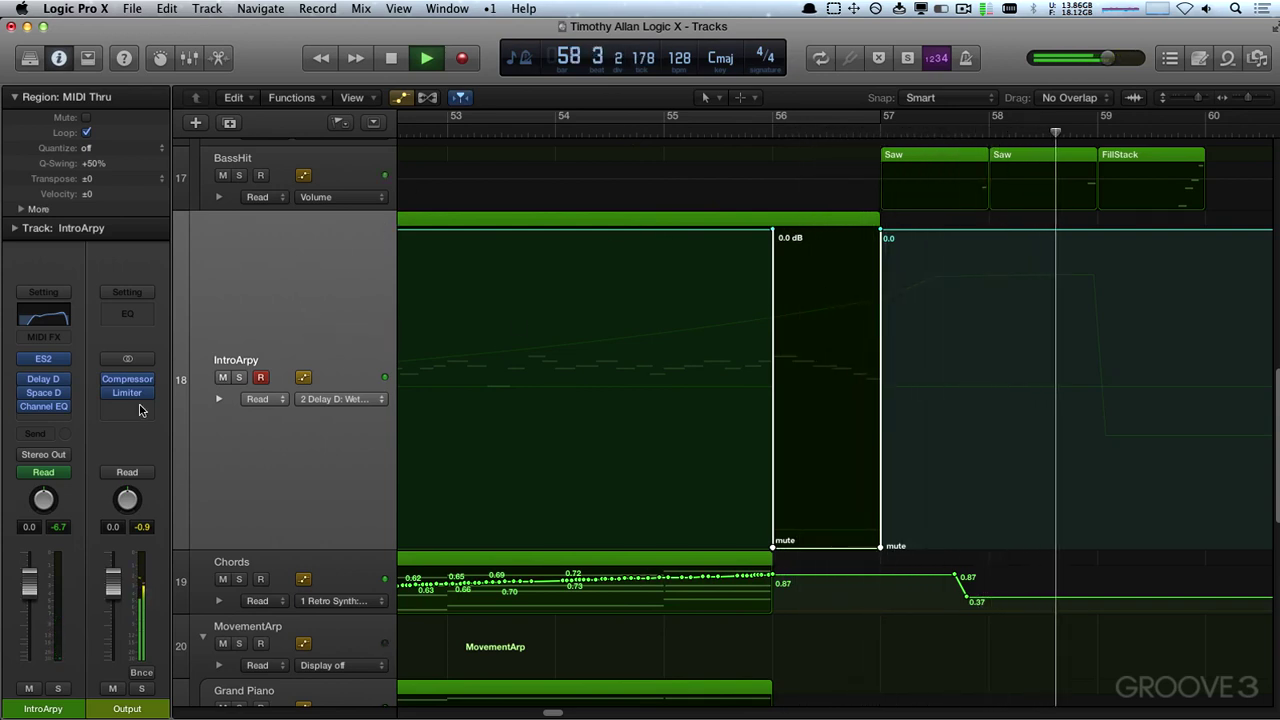
key(ctrl+z)
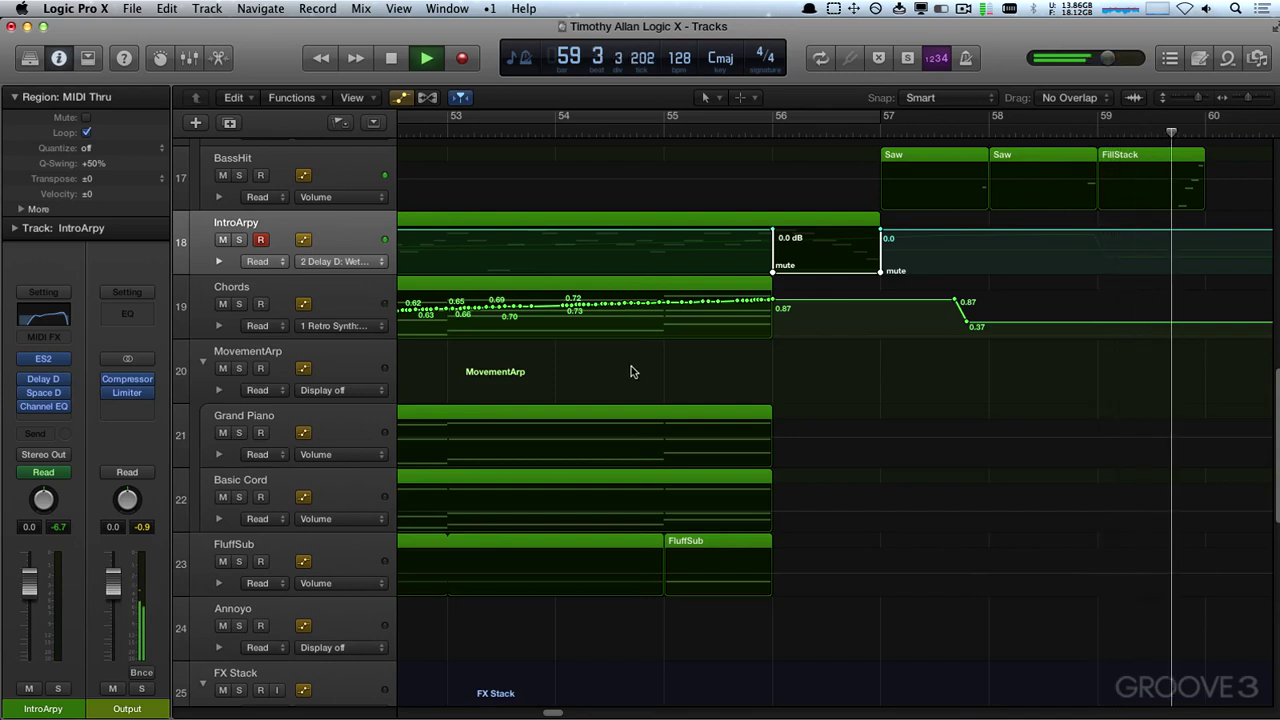
key(z)
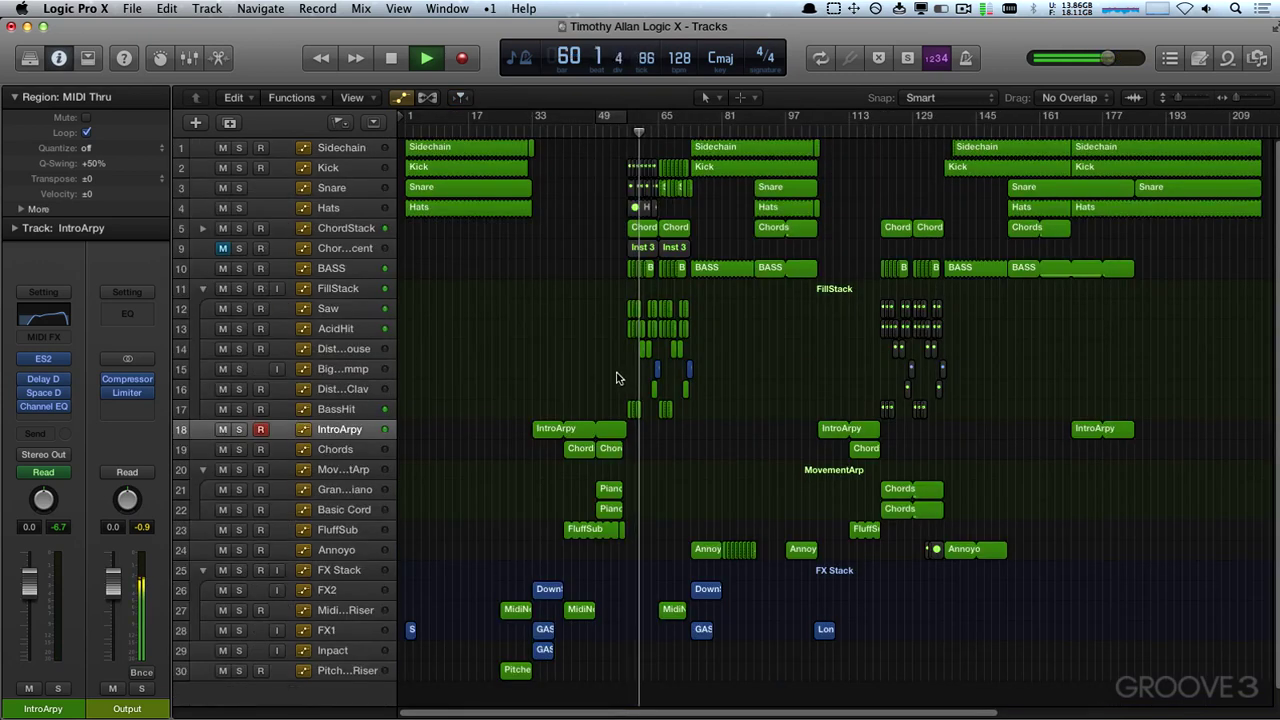
click(614, 129)
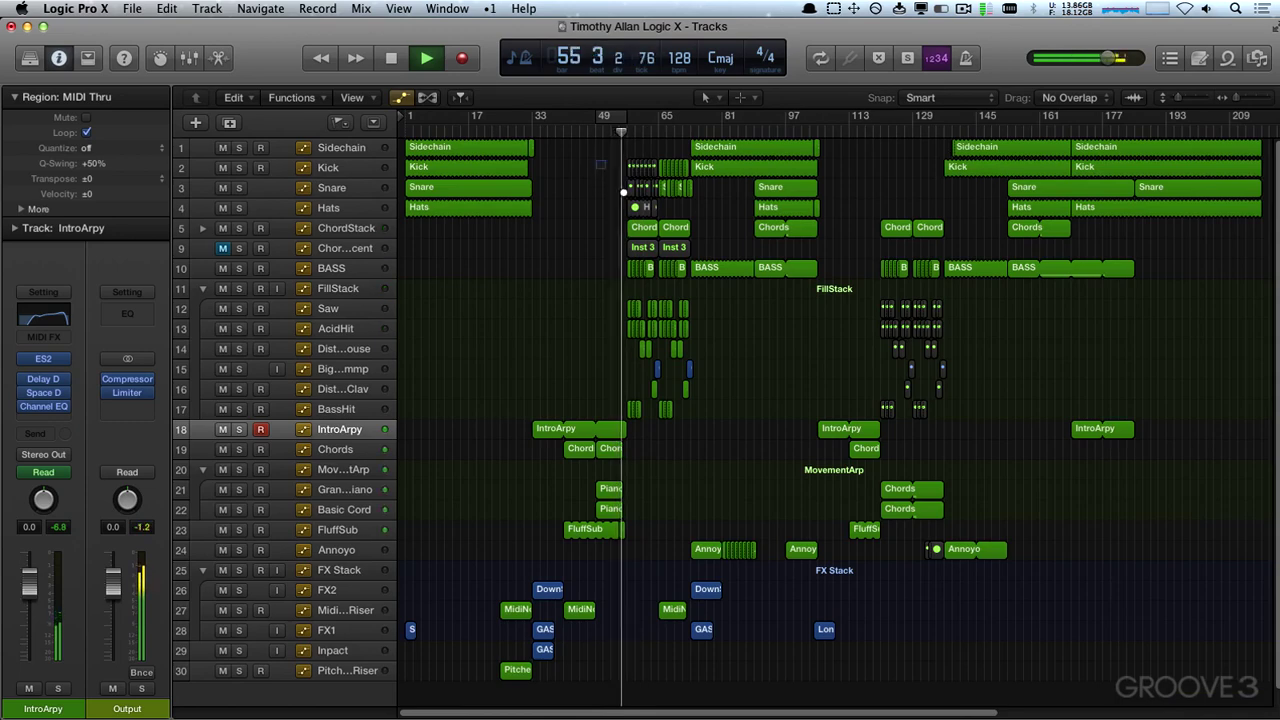
- Reduce the muted Kick region at bar 57 to only its first note and unmute the region
drag(596, 160, 733, 472)
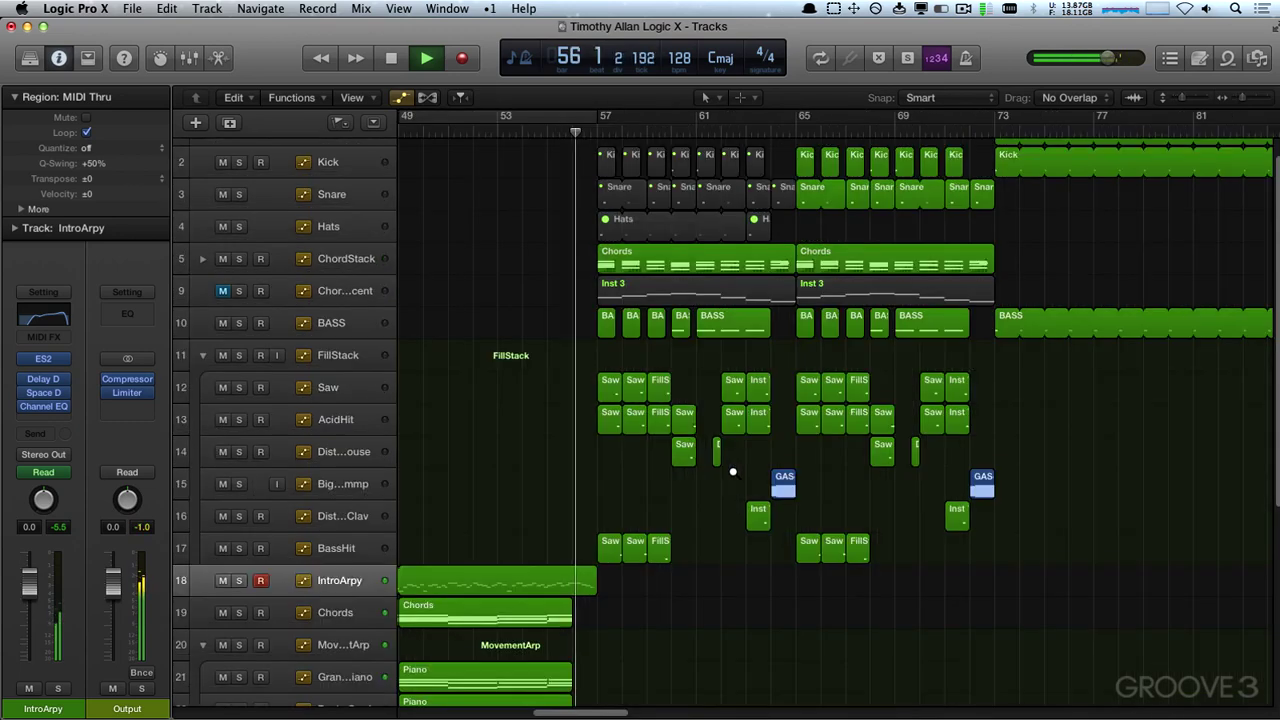
click(604, 163)
key(space)
double_click(605, 165)
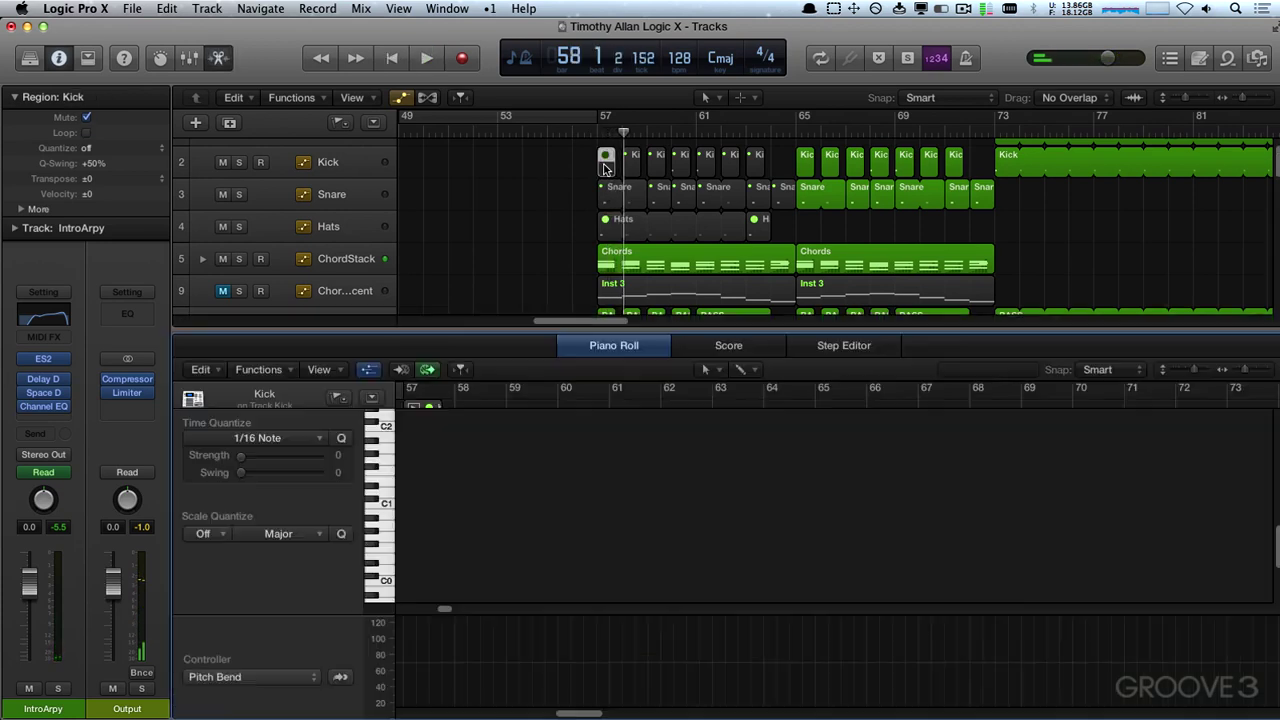
key(super+a)
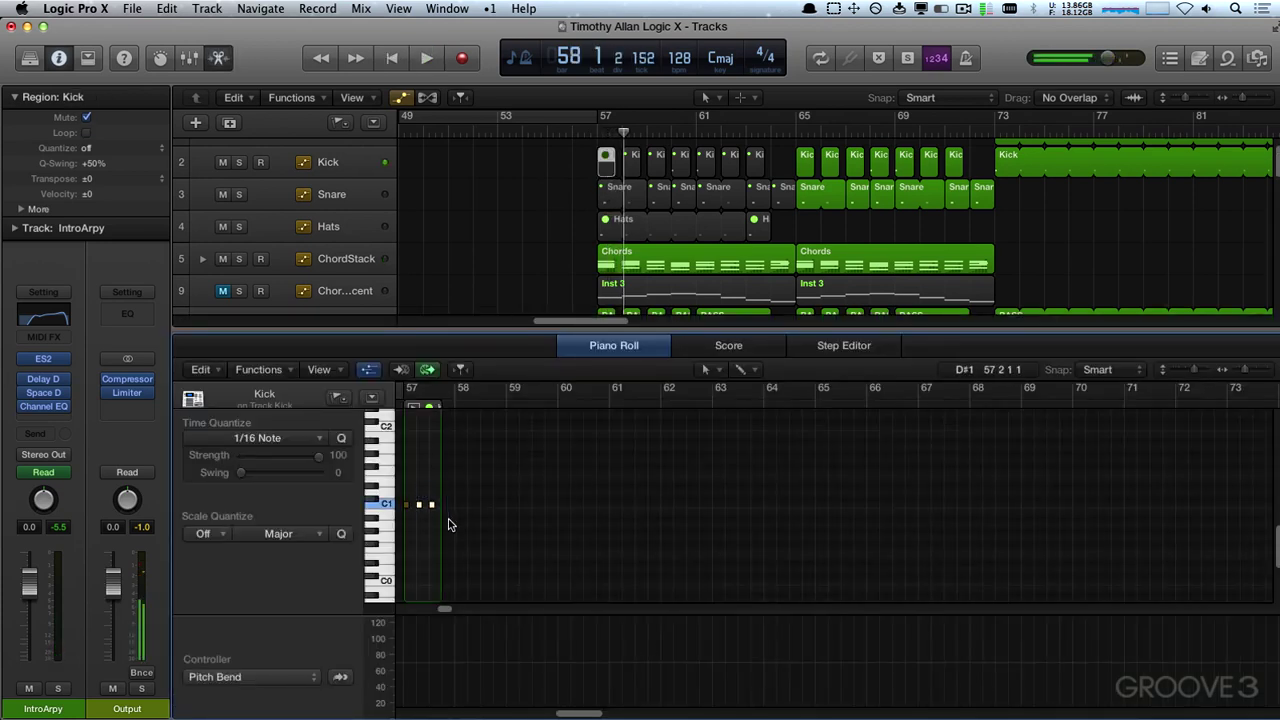
click(606, 169)
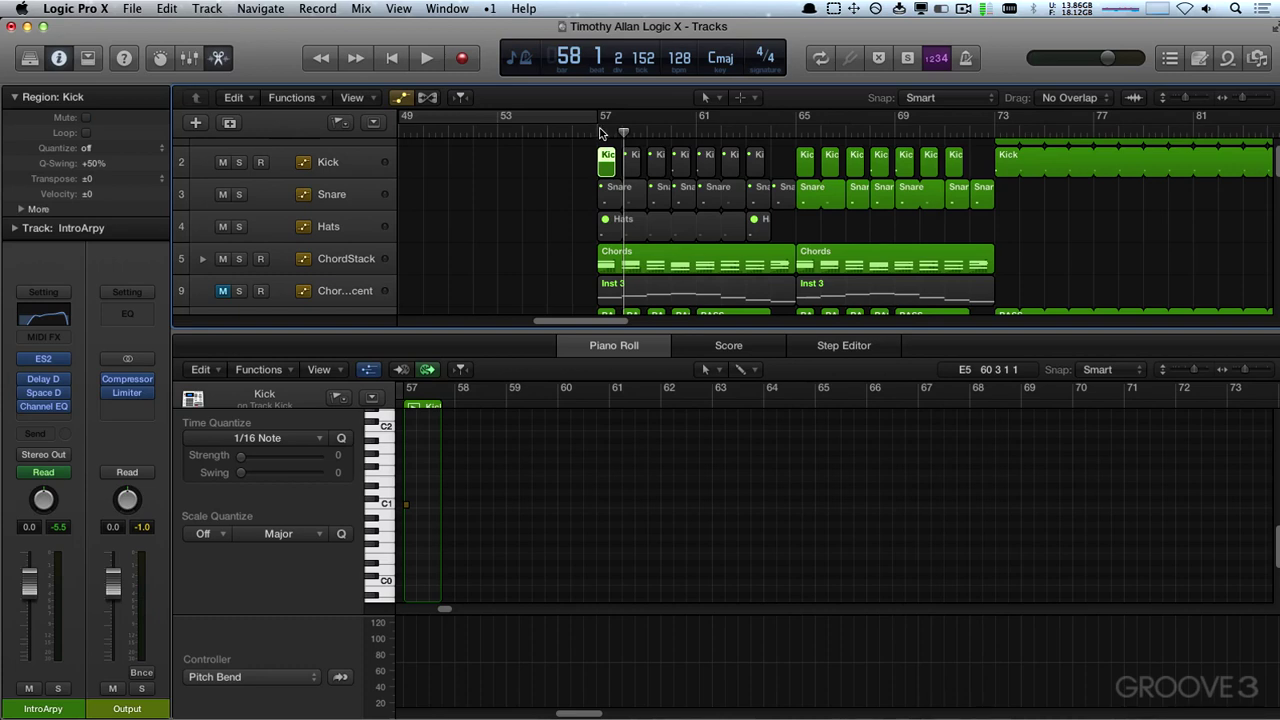
- Play the drop from just before bar 57 to audition the single kick hit, and stop playback
click(590, 133)
key(space)
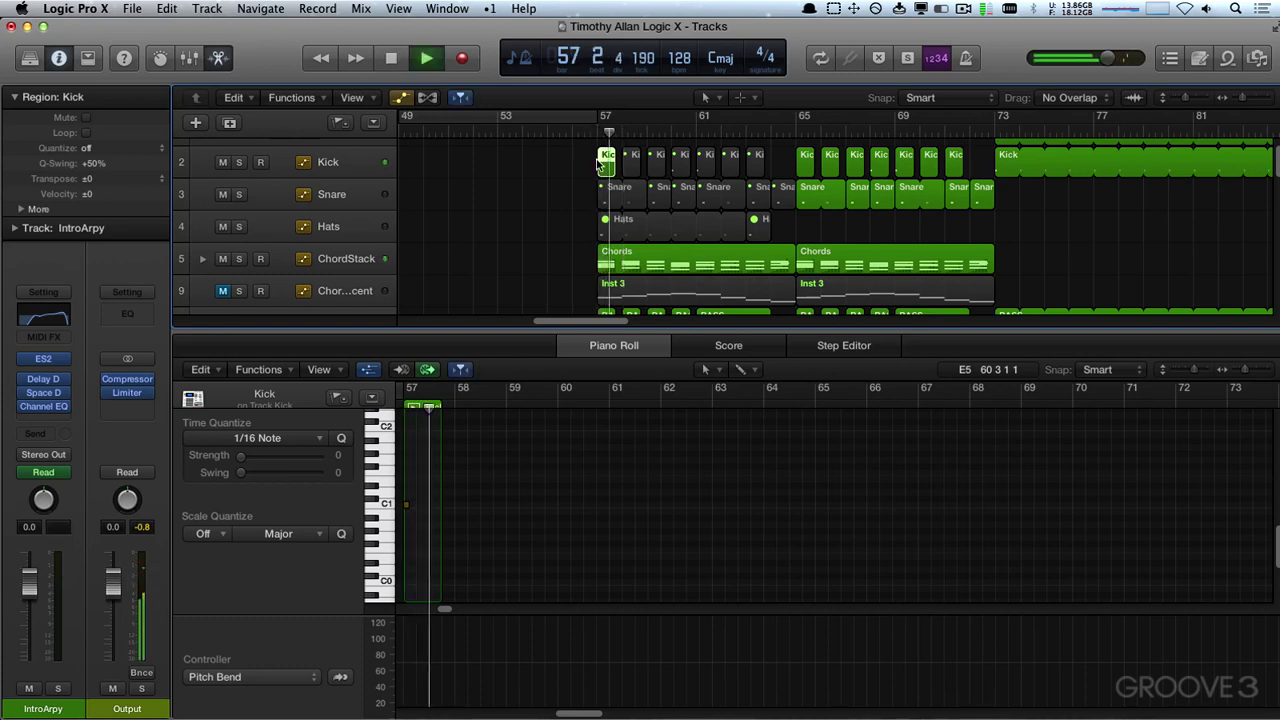
key(space)
- Unmute the Kick regions at bars 58 and 59 and delete the remaining muted Kick regions before bar 65
key(ctrl+m)
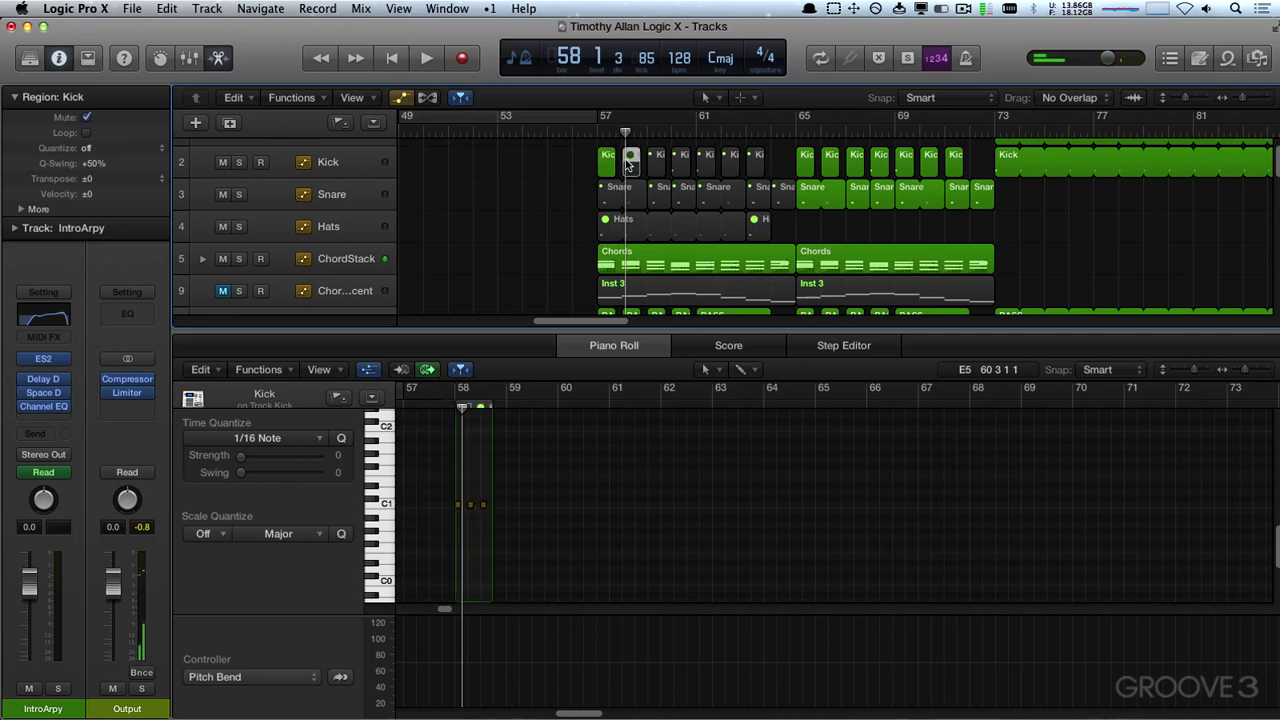
drag(774, 176, 657, 170)
key(Delete)
click(620, 162)
click(606, 166)
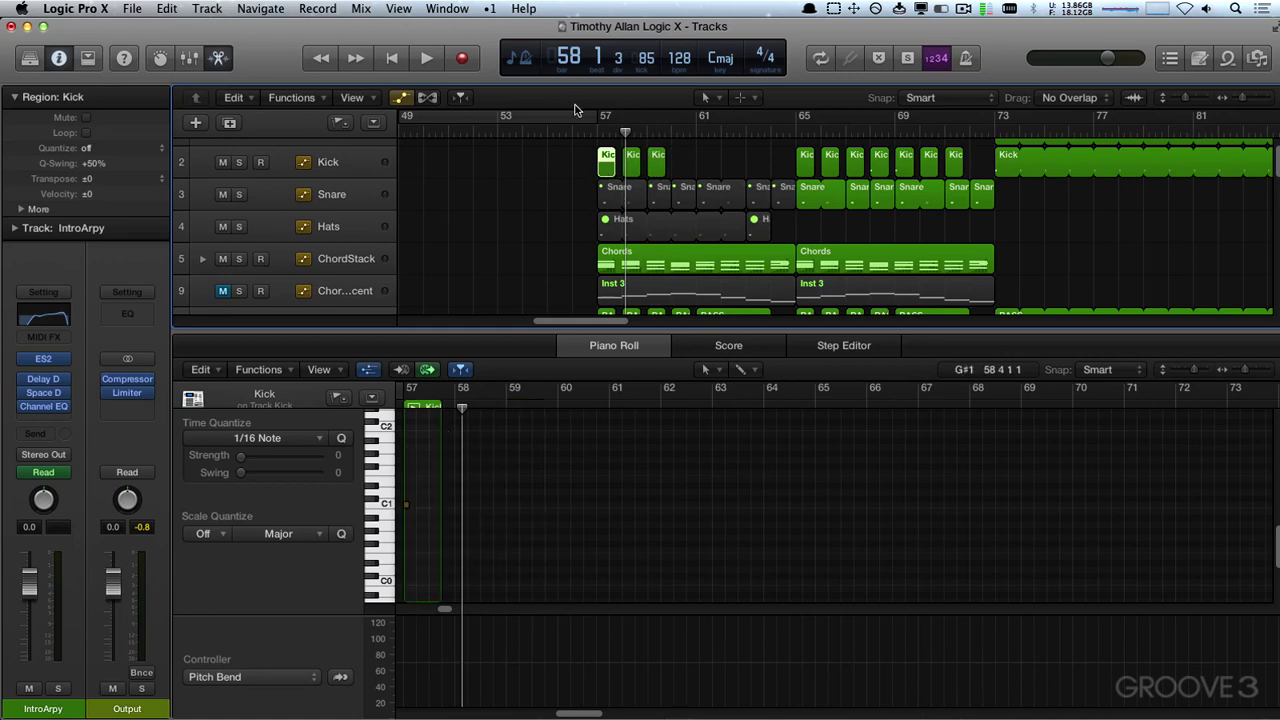
- Lengthen the Kick region at bar 57 to one full bar and loop it to bar 65, replacing the two Kick regions after it
click(611, 172)
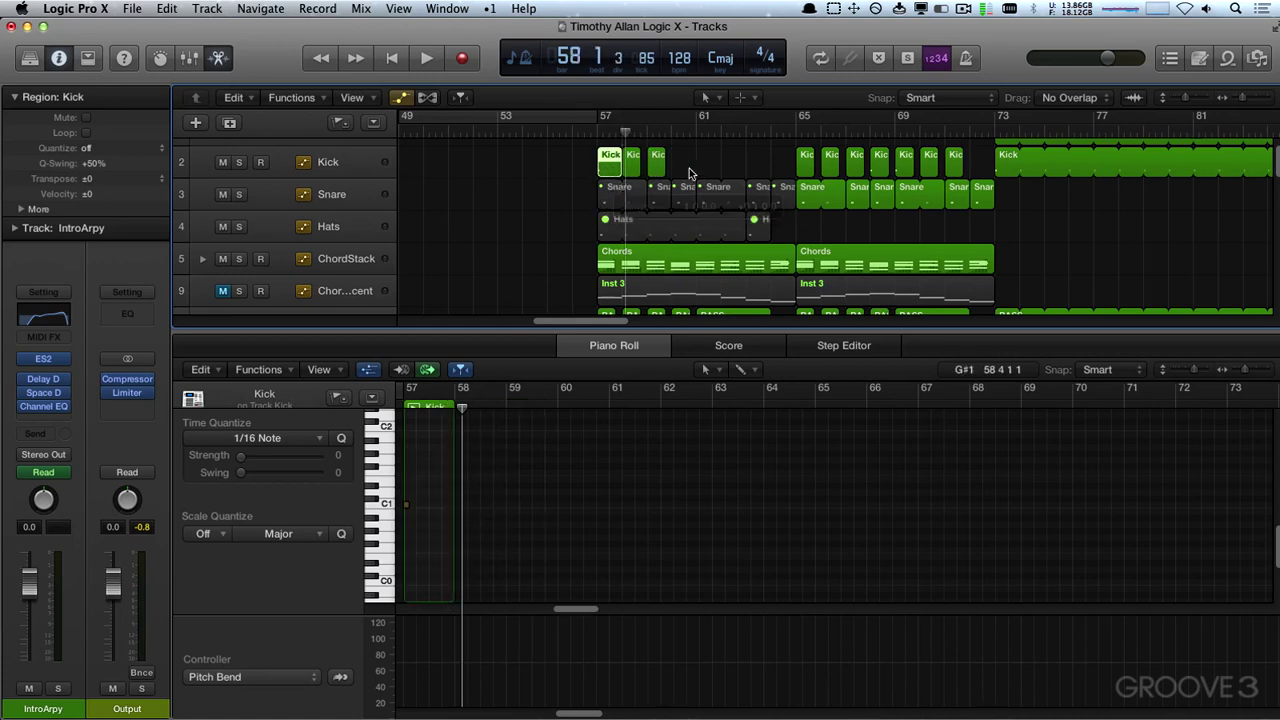
click(635, 165)
shift+click(657, 165)
key(Delete)
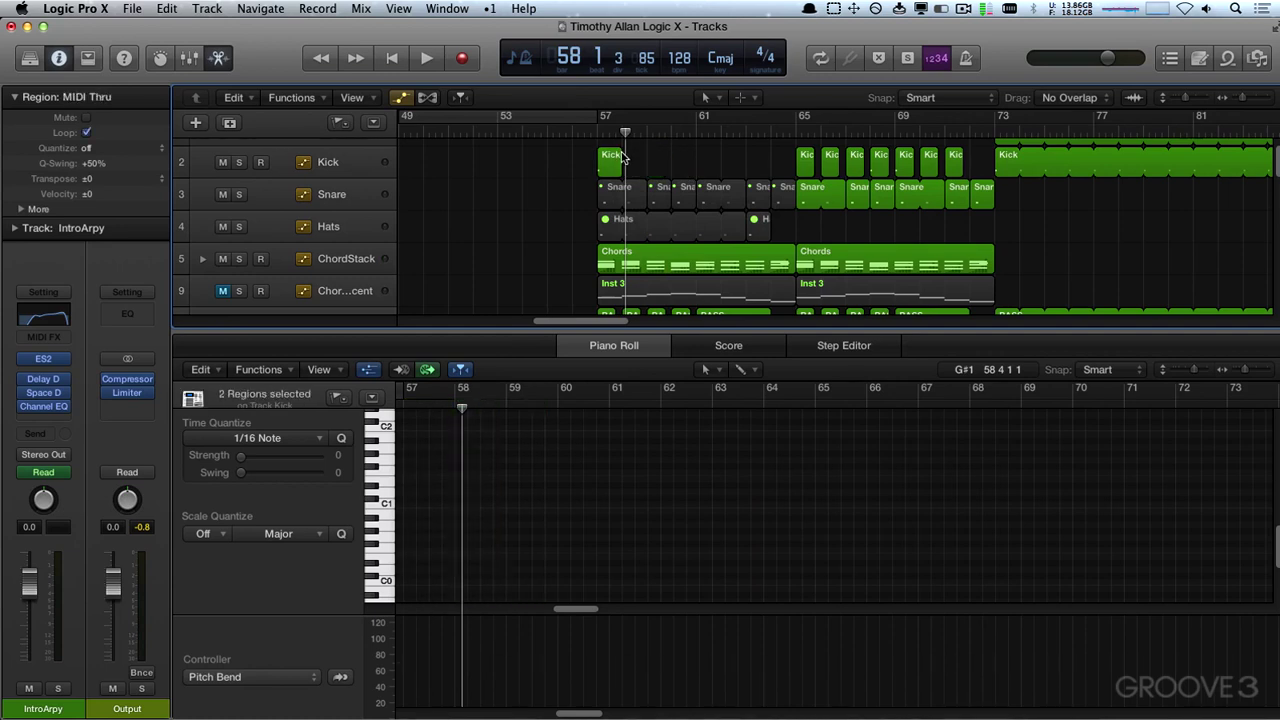
drag(622, 157, 796, 160)
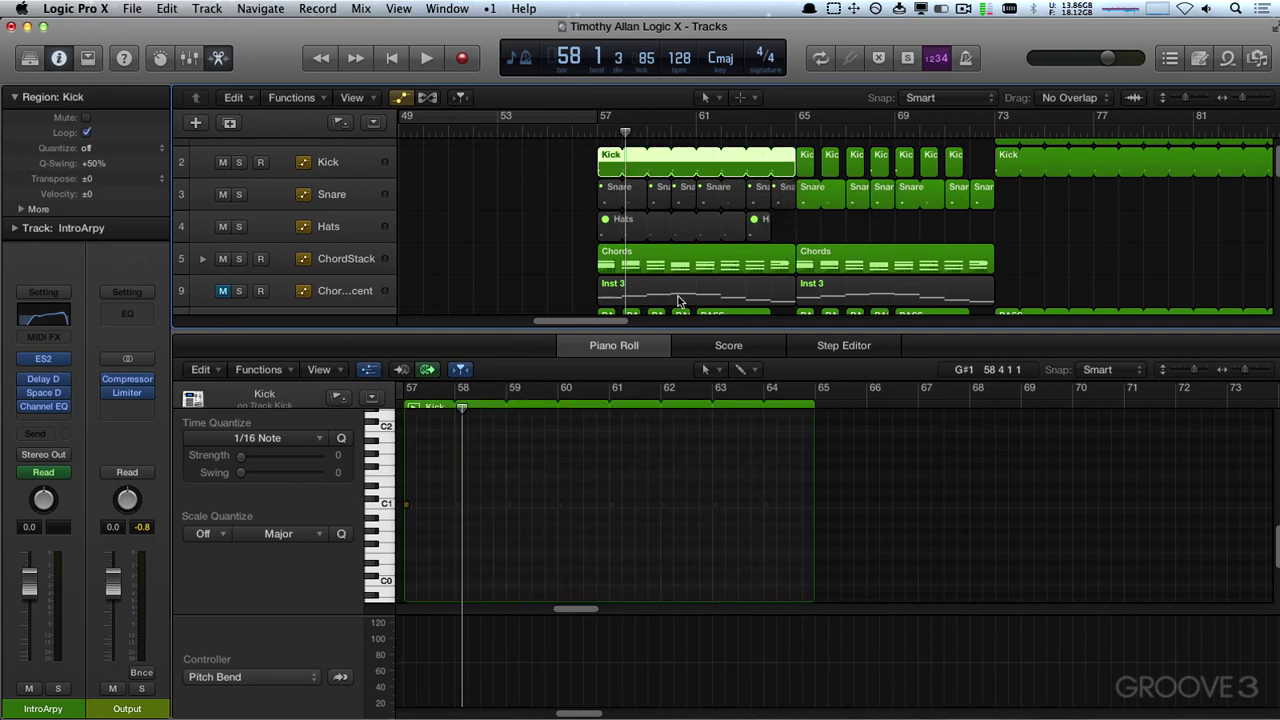
- Play the drop with the looped kick and turn on the cycle over bars 49 to 57
key(space)
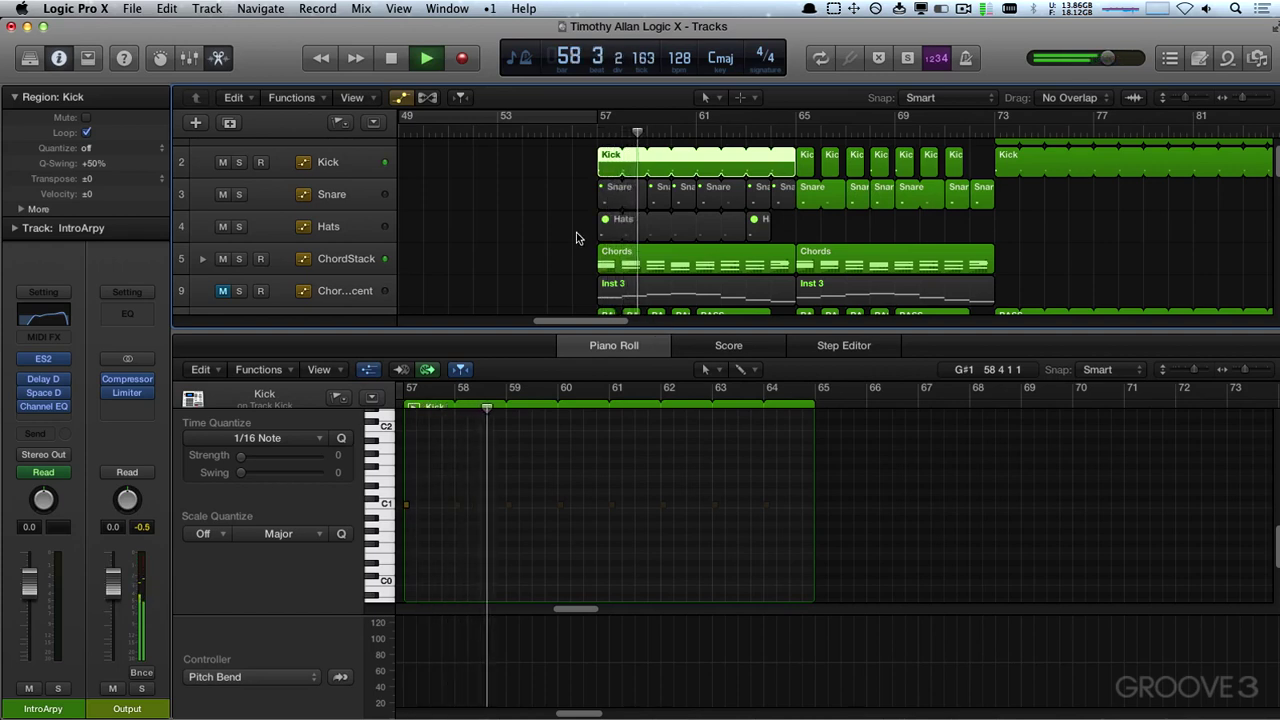
scroll(590, 250, up, 3)
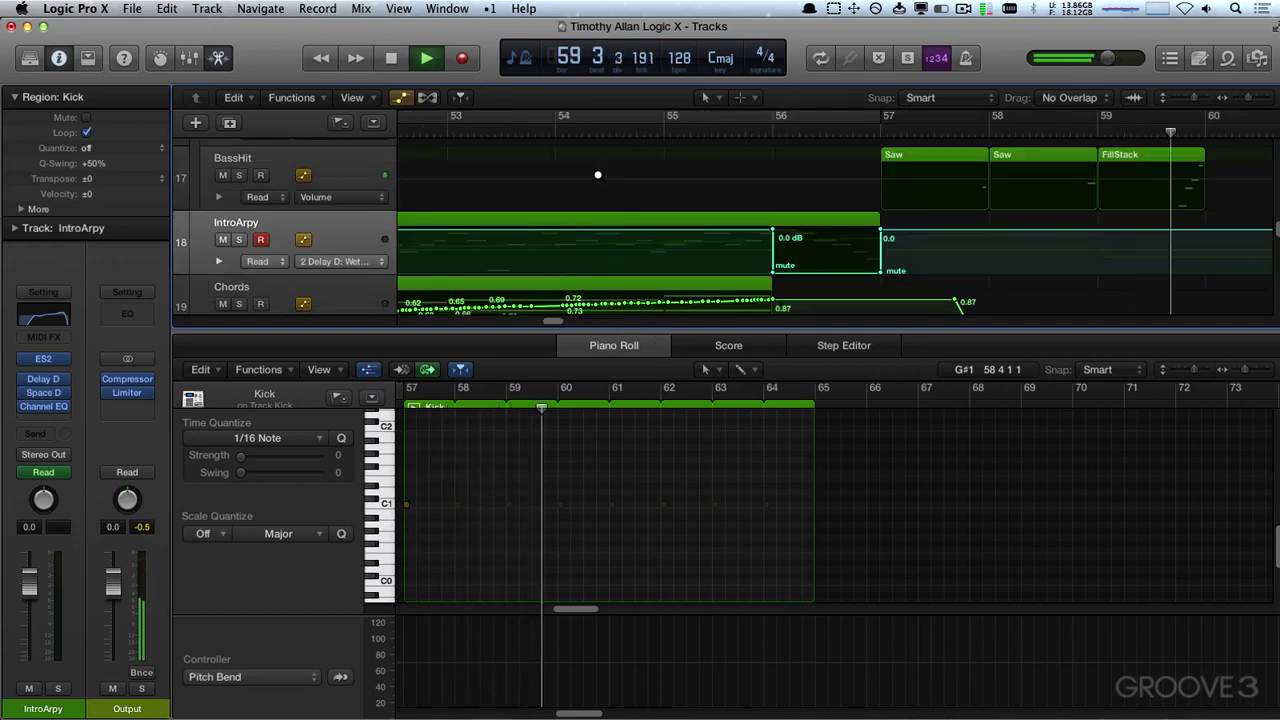
scroll(597, 176, down, 3)
key(c)
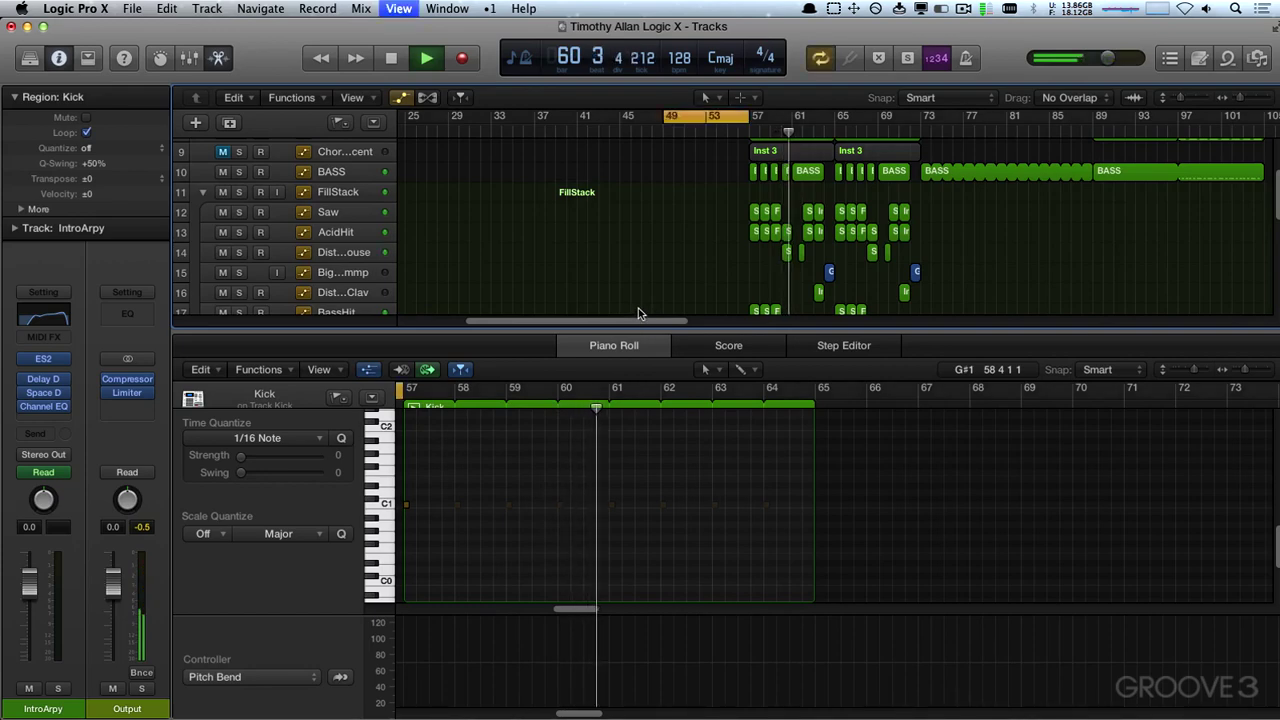
- Close the note editor, audition the arrangement past bar 73, and stop playback at the start of the cycle range
key(x)
key(x)
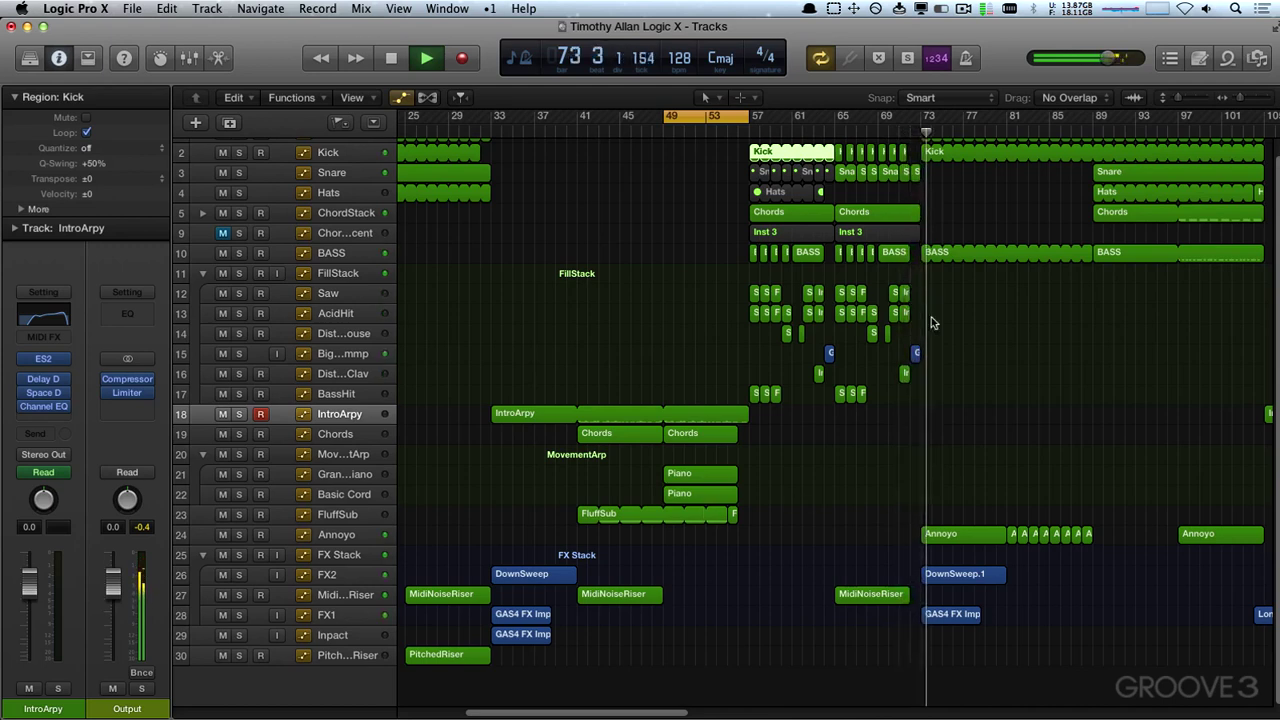
drag(681, 118, 835, 125)
key(space)
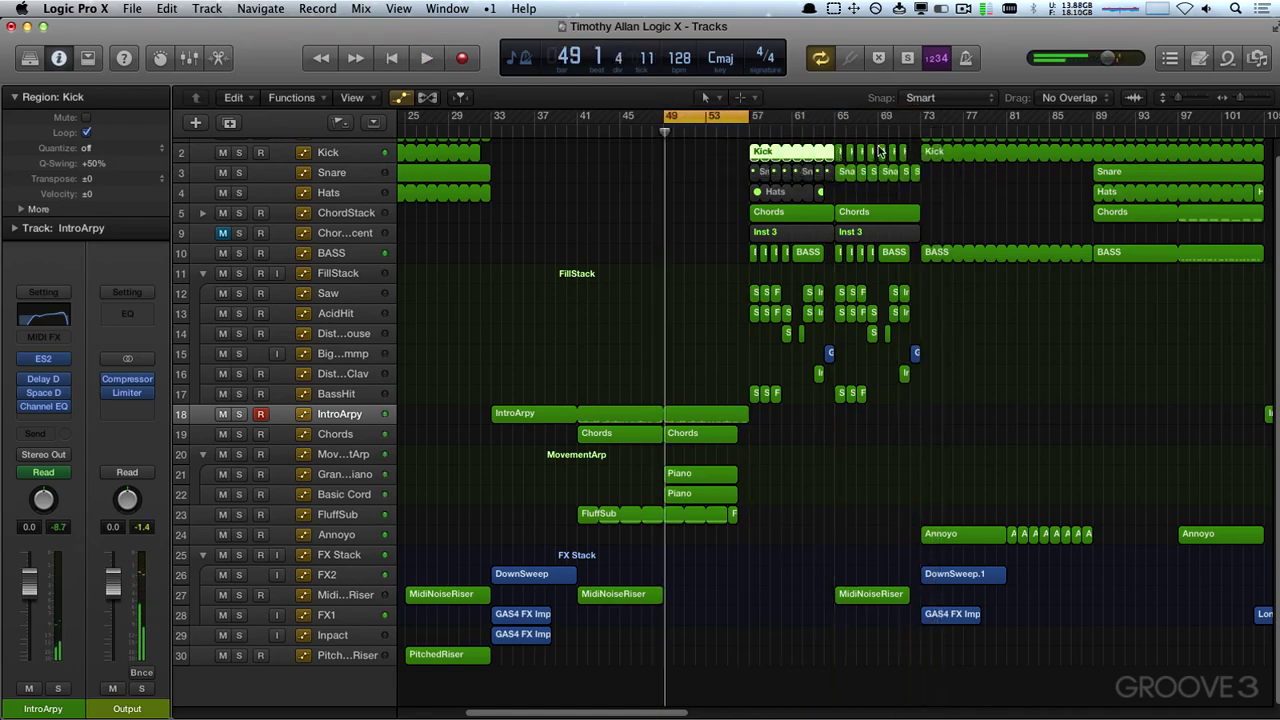